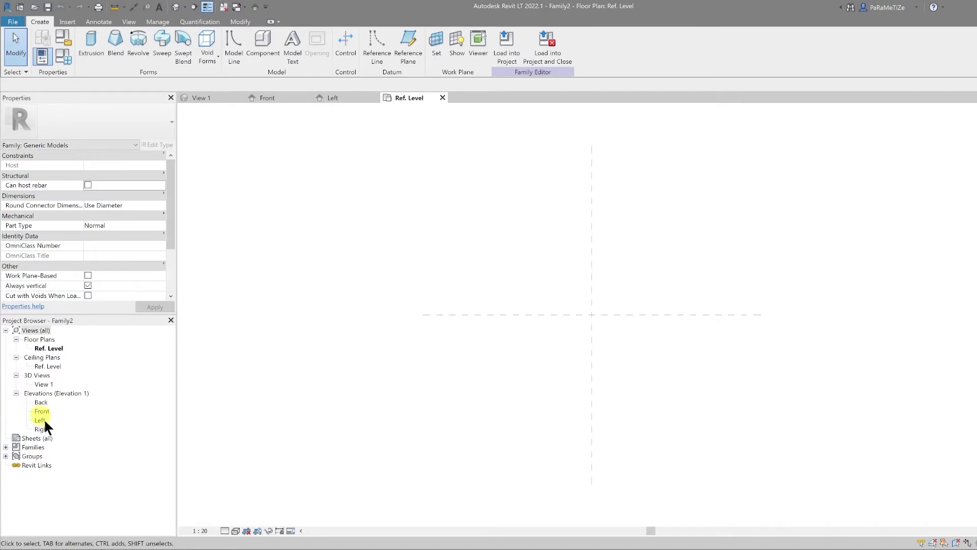
In the Front elevation, draw a horizontal reference plane about 825 mm above Ref. Level and a vertical one about 464 mm left of centre.
double_click(41, 411)
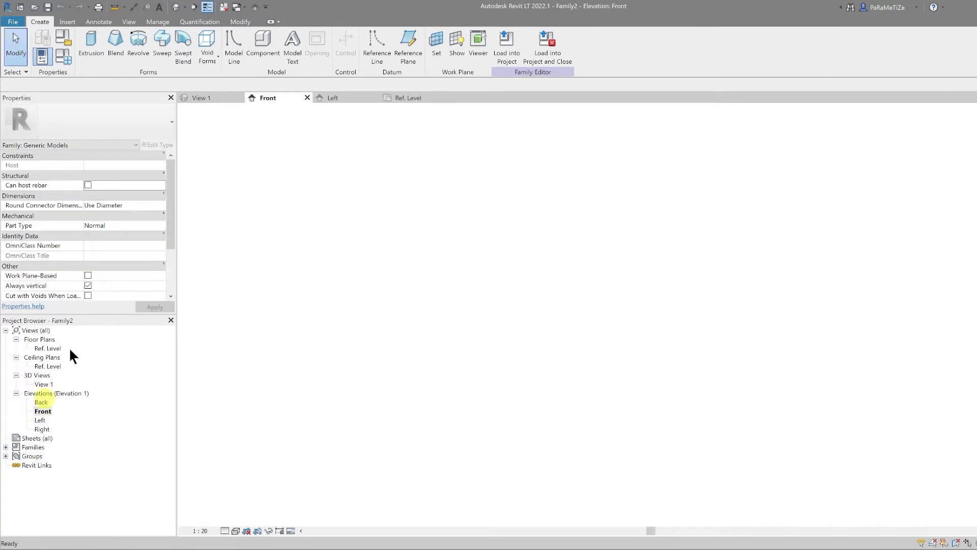
left_click(406, 45)
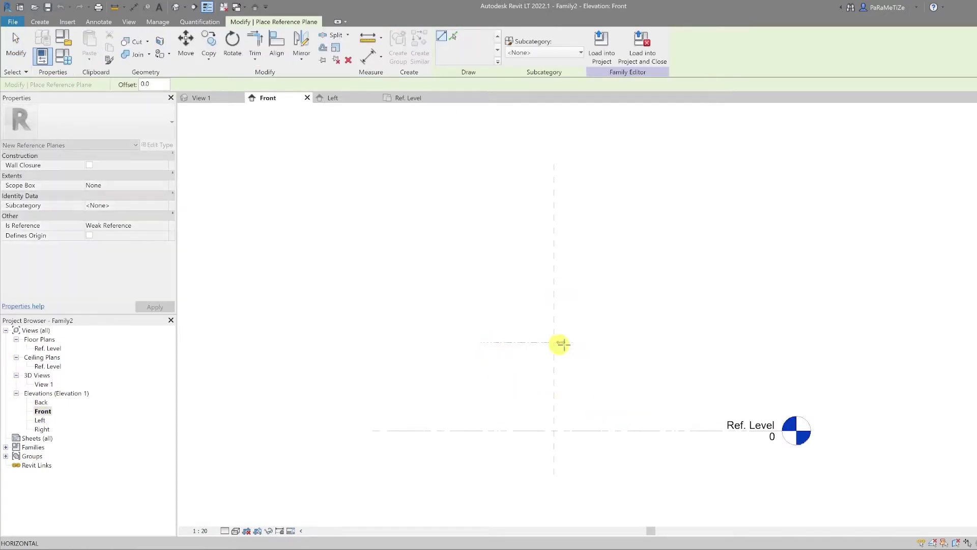
left_click(498, 311)
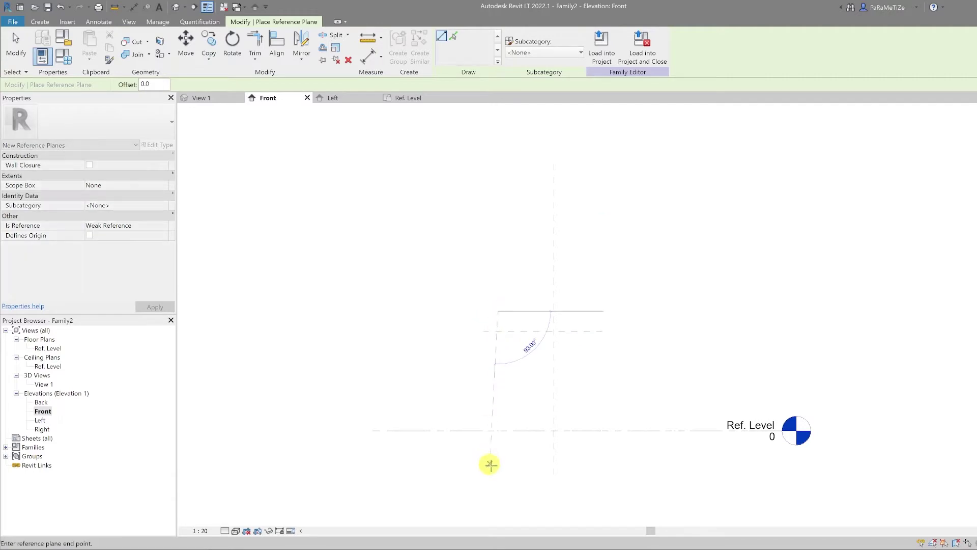
left_click(498, 464)
Dimension the new horizontal plane's height above Ref. Level and the new vertical plane's offset from the centre plane.
left_click(135, 7)
left_click(498, 350)
left_click(553, 353)
left_click(528, 288)
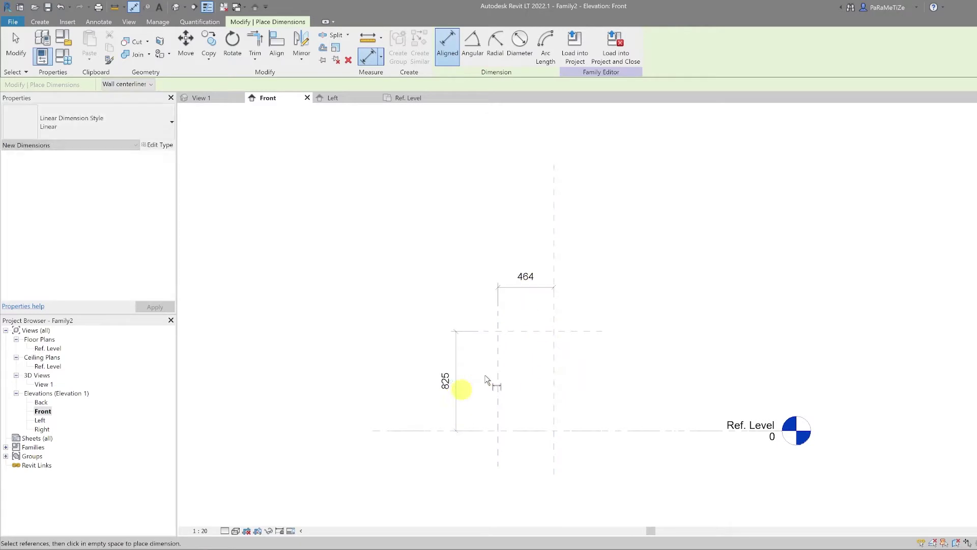
key("Escape")
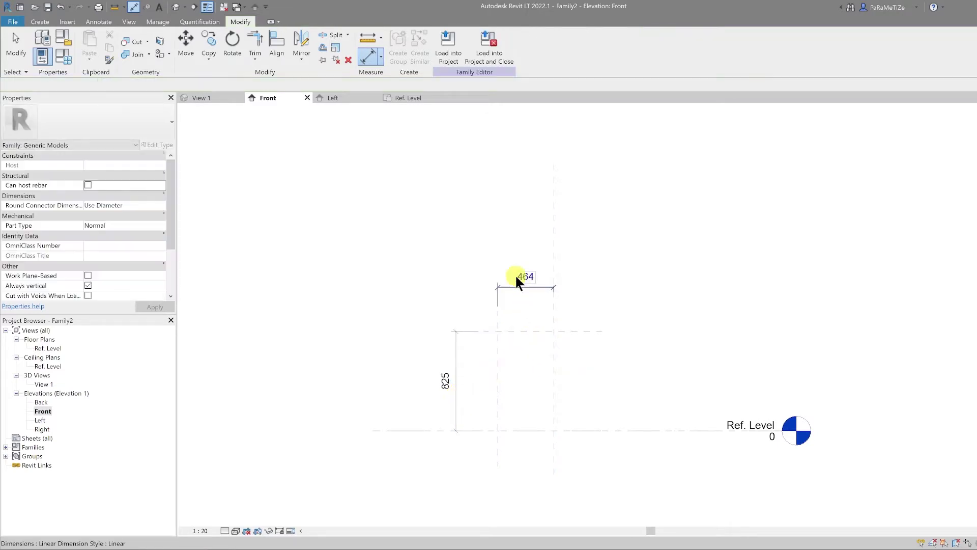
Label the horizontal dimension with a new type parameter L and the vertical dimension with a new type parameter H.
left_click(517, 285)
left_click(548, 44)
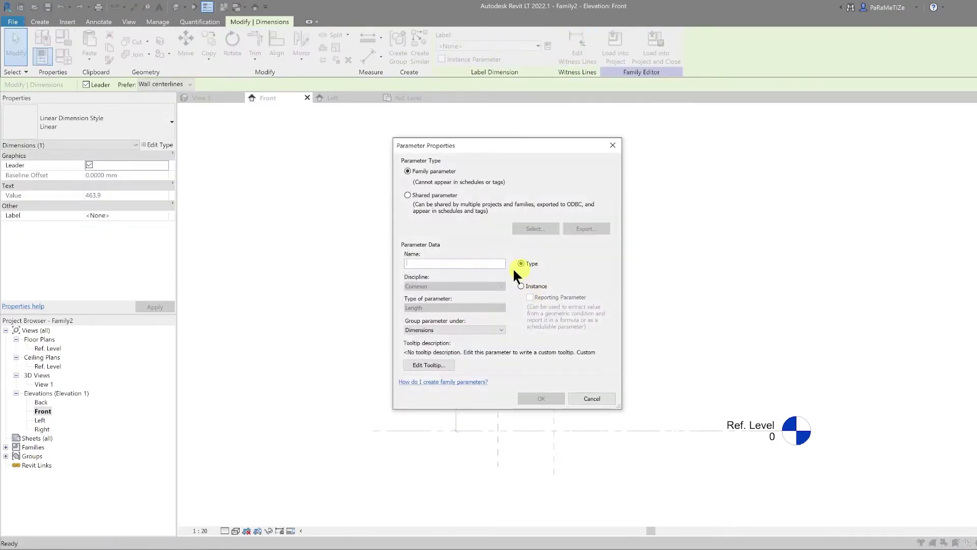
type("L")
left_click(533, 398)
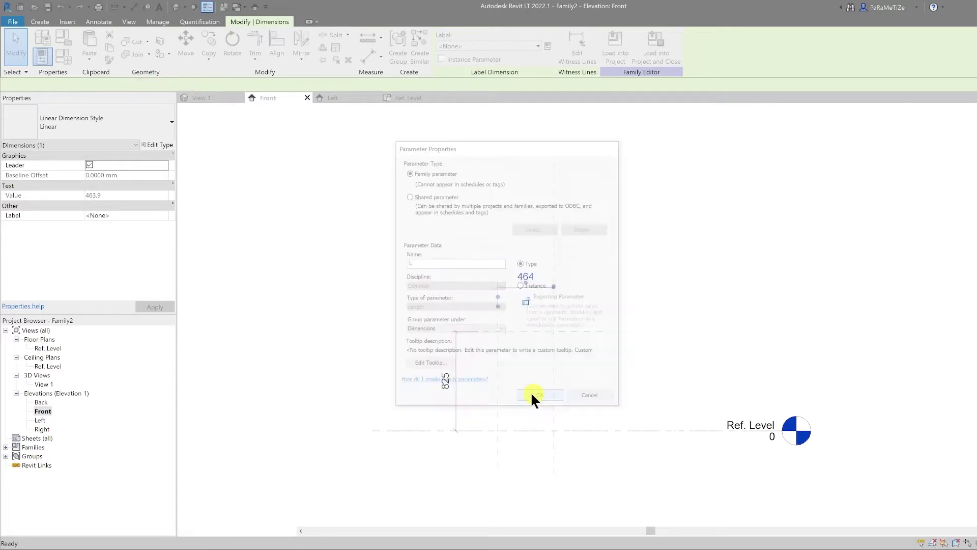
left_click(548, 44)
type("H")
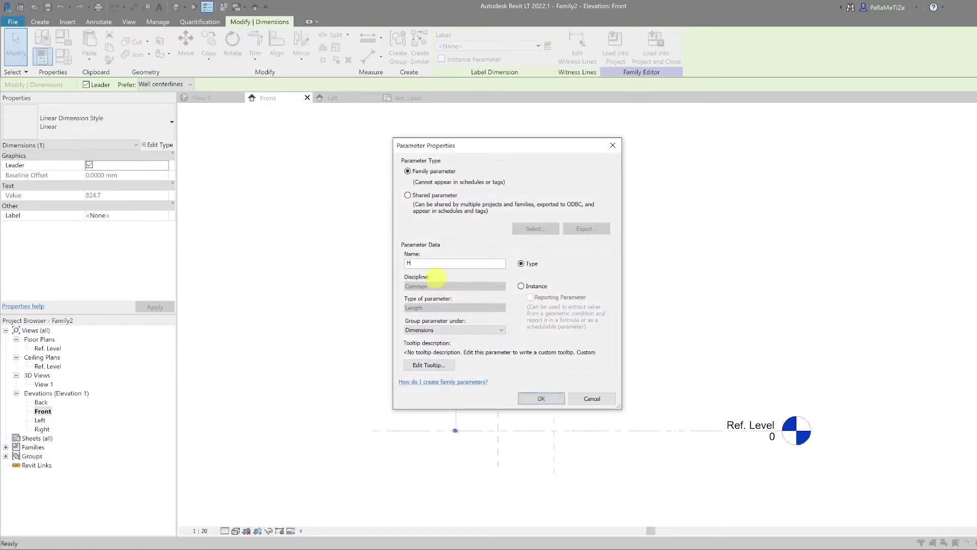
left_click(555, 397)
left_click(426, 277)
Start a Swept Blend and sketch a three-point arc path from the upper plane at centre down to the offset plane at Ref. Level.
left_click(35, 23)
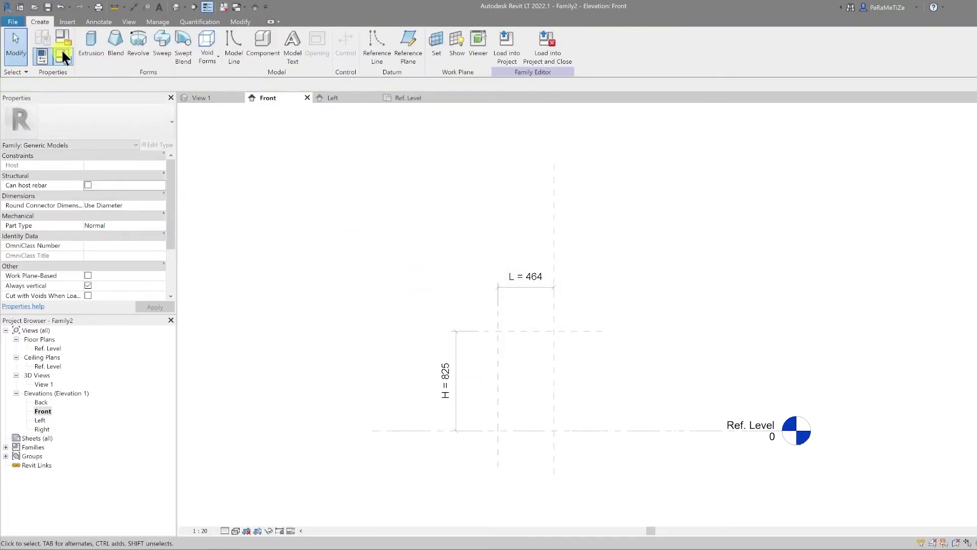
left_click(188, 51)
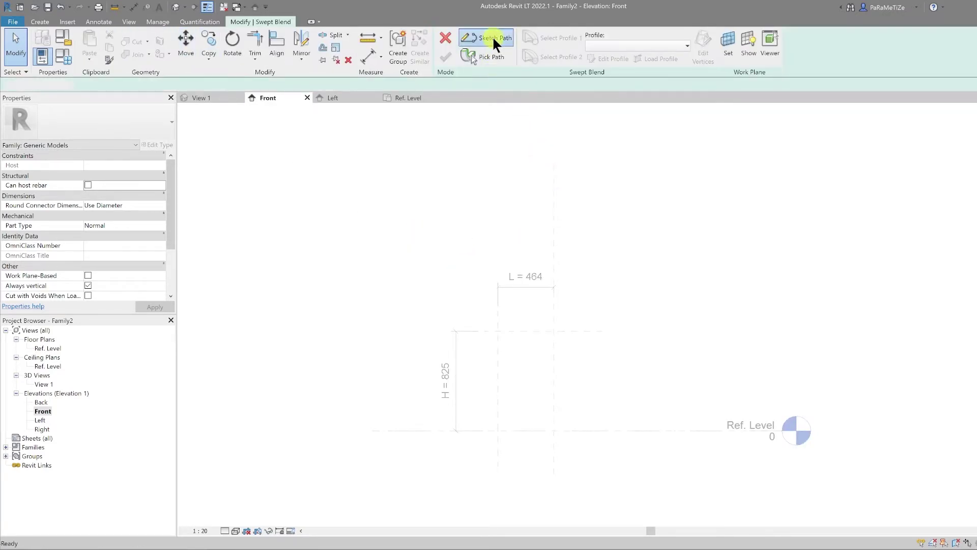
left_click(492, 39)
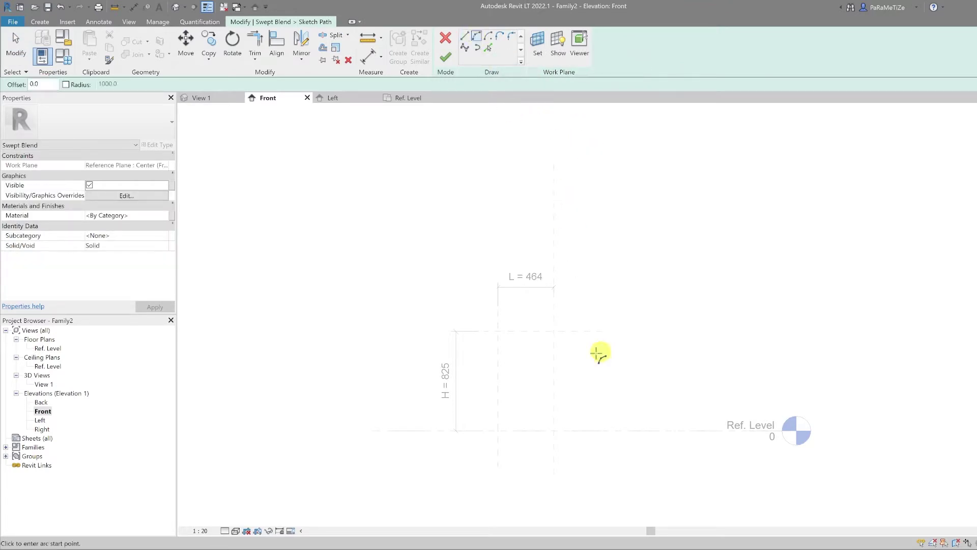
key("Escape")
left_click(476, 37)
left_click(554, 331)
left_click(498, 432)
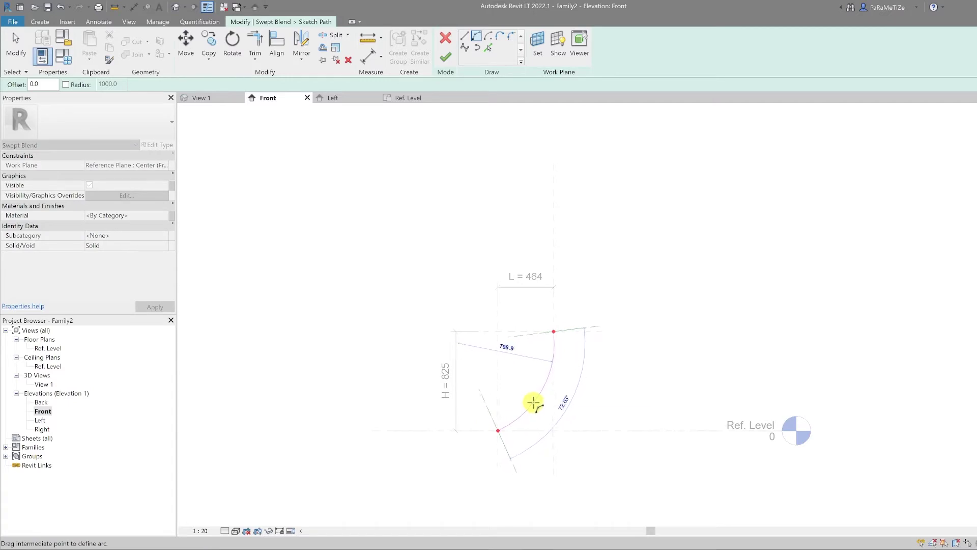
left_click(532, 406)
key("Escape")
Align the arc's upper and lower endpoints to the reference planes and finish the path sketch.
scroll(535, 389, "up", 1)
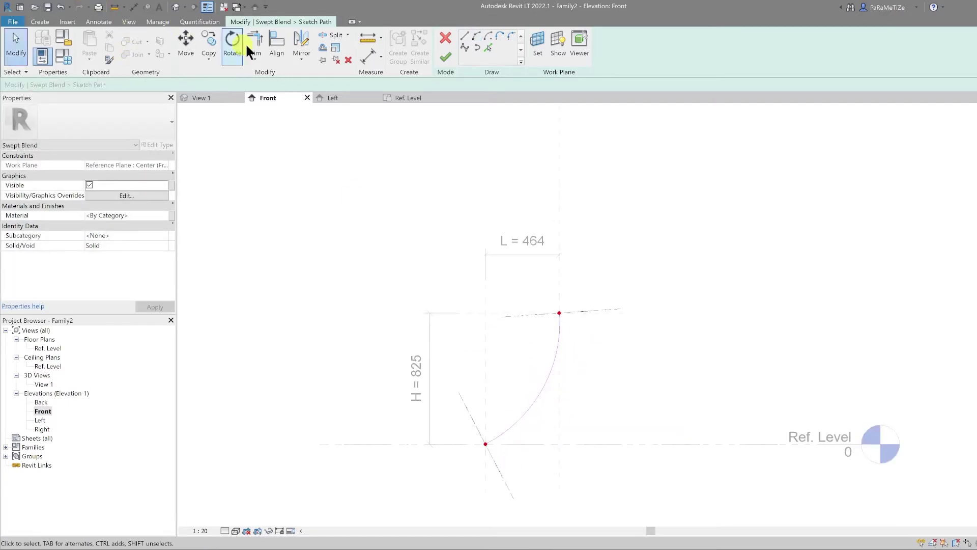
left_click(276, 46)
scroll(555, 319, "up", 3)
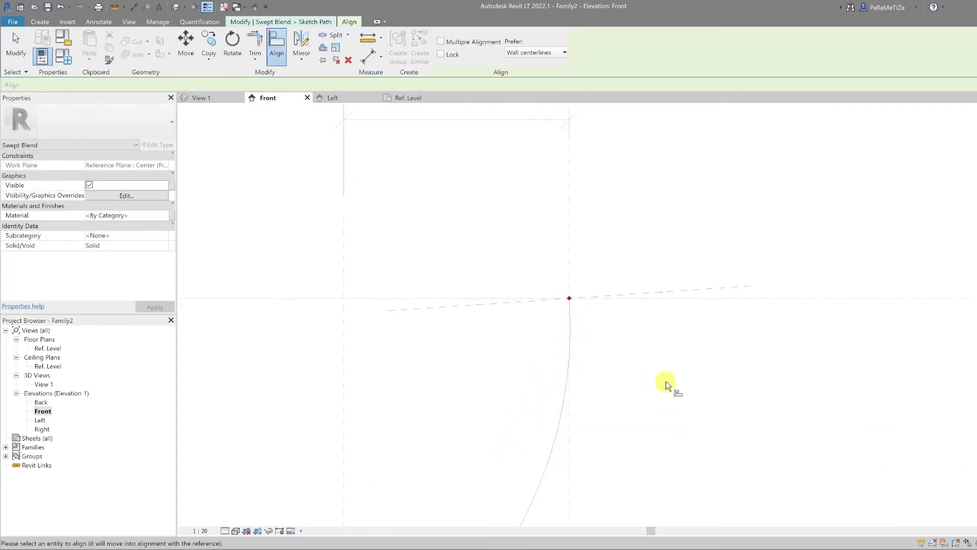
left_click(569, 298)
scroll(521, 338, "down", 4)
scroll(484, 411, "up", 4)
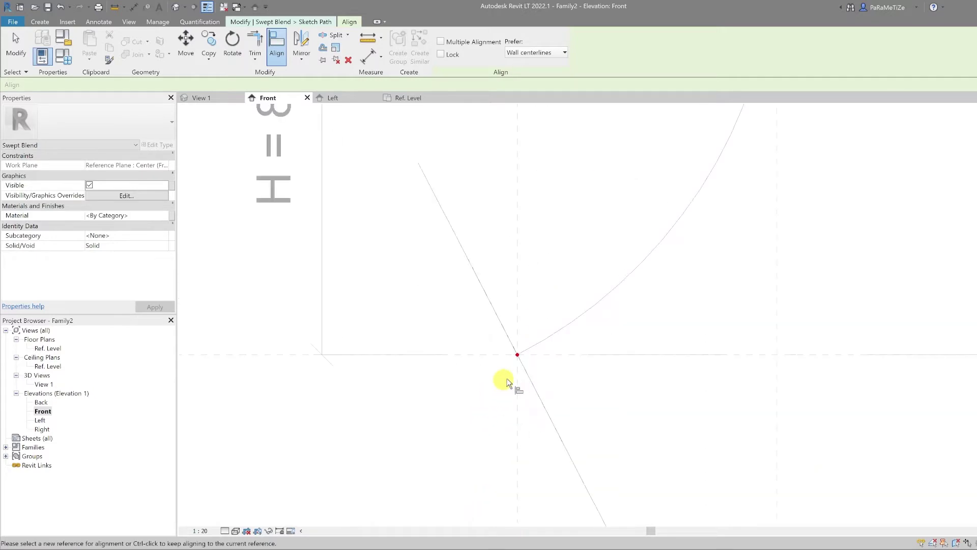
scroll(518, 355, "up", 2)
scroll(535, 327, "down", 3)
key("Escape")
left_click(447, 49)
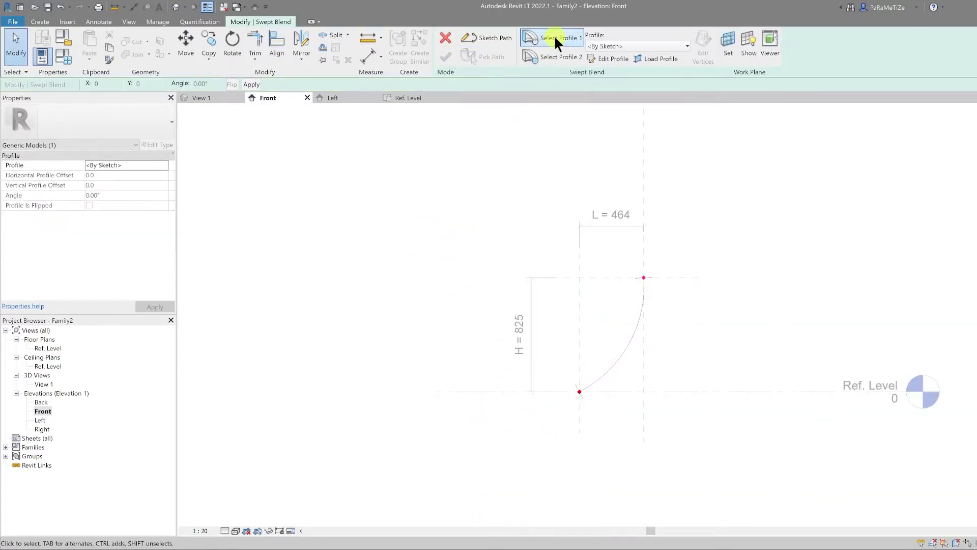
Edit Profile 1 in 3D View 1 and sketch an ellipse centred on the path's upper end, with half-axes of about 53 and 27 mm.
left_click(612, 59)
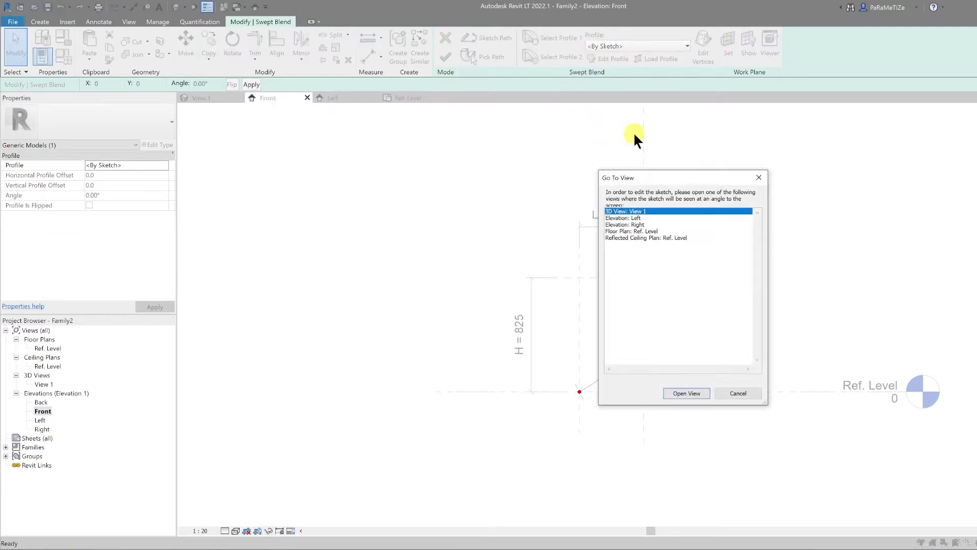
left_click(682, 393)
scroll(616, 353, "down", 5)
middle_click_drag(533, 379, 584, 399, "shift")
scroll(566, 341, "down", 5)
middle_click_drag(566, 341, 619, 445)
scroll(677, 461, "down", 3)
mouse_move(640, 401)
middle_mouse_down("shift")
mouse_move(640, 338)
mouse_move(601, 285)
middle_mouse_up("shift")
left_click(464, 59)
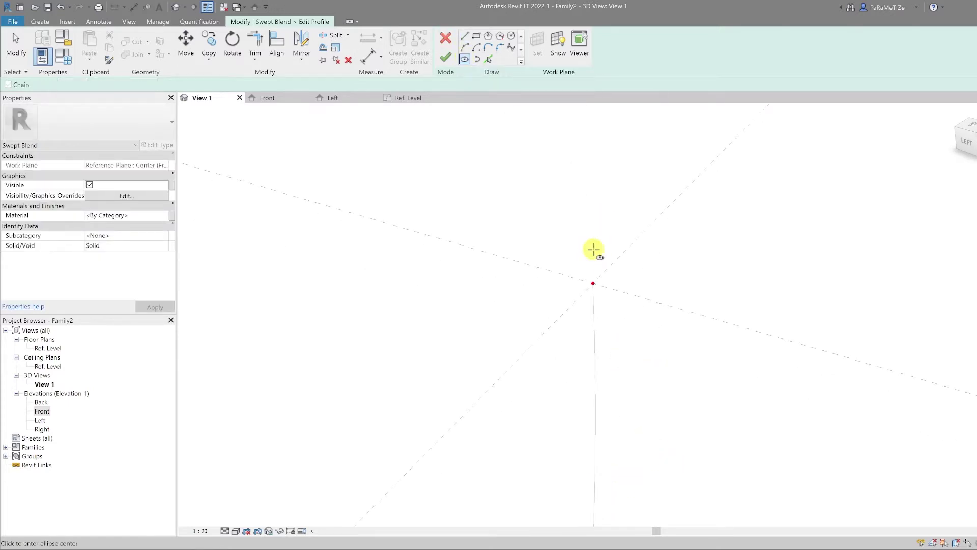
left_click(594, 283)
left_click(714, 321)
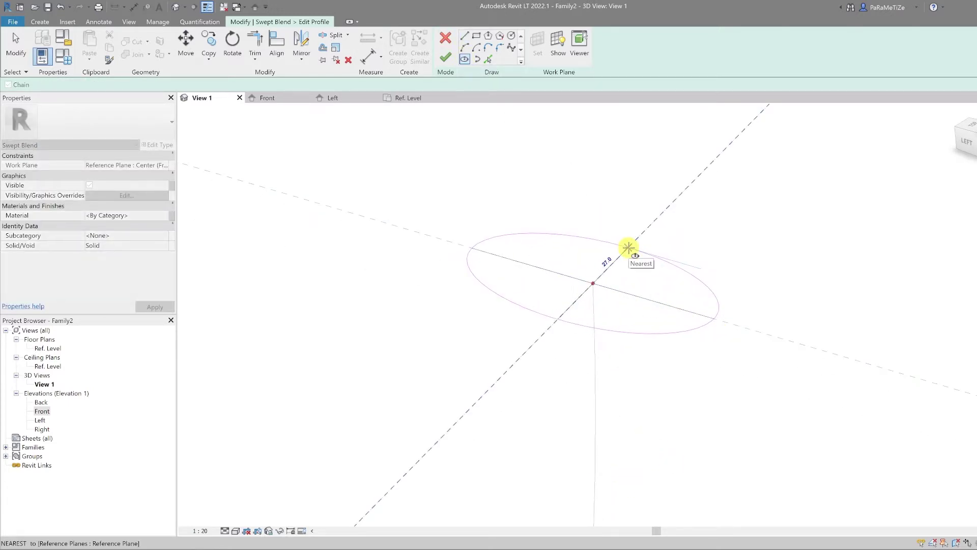
left_click(629, 247)
key("Escape")
Set the upper ellipse's half-axes to 90 mm along its length and 25 mm across.
left_click(714, 292)
left_click(541, 249)
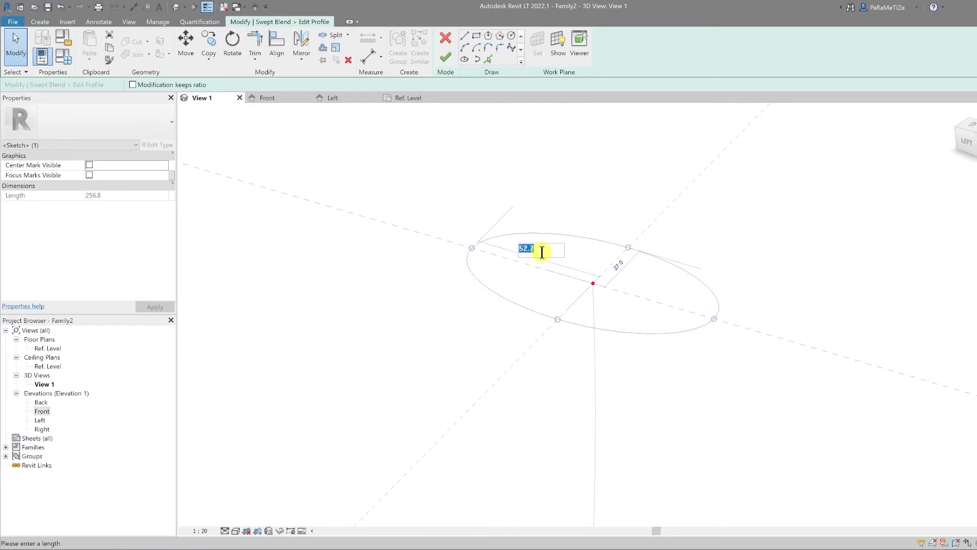
type("90")
key("Return")
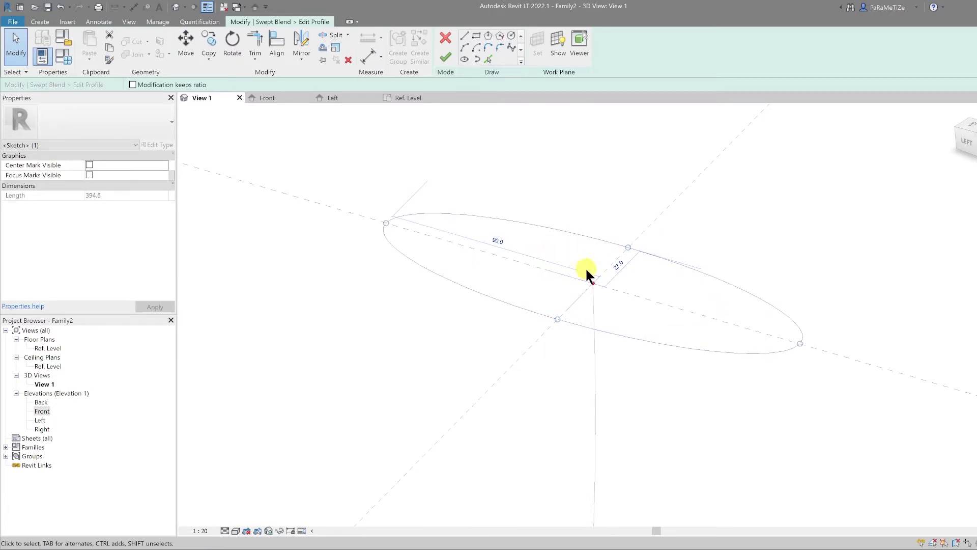
left_click(619, 266)
type("25")
key("Return")
left_click(649, 371)
Dimension the full width of the upper ellipse along its long axis.
scroll(649, 371, "down", 2)
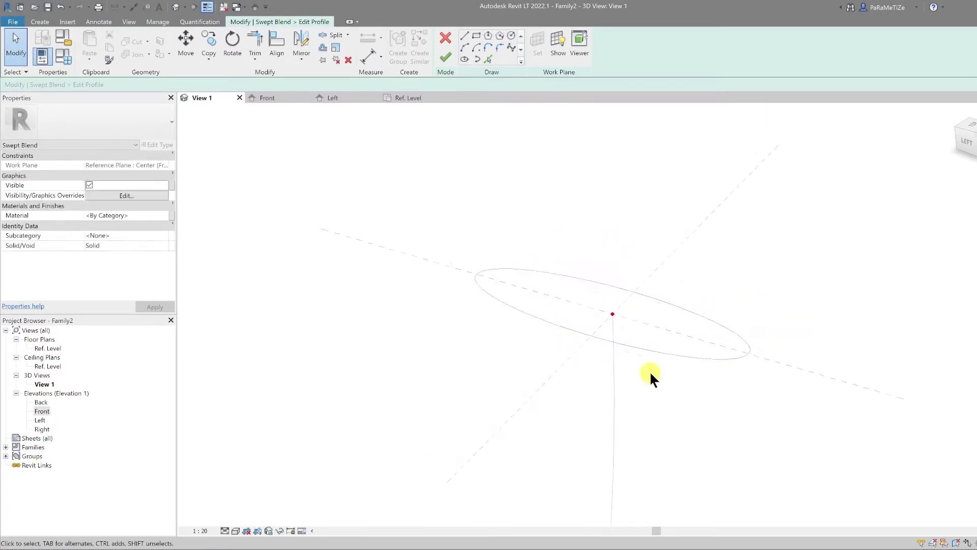
left_click(134, 7)
scroll(475, 277, "up", 3)
scroll(475, 277, "down", 4)
scroll(634, 320, "up", 4)
left_click(633, 319)
scroll(561, 343, "down", 4)
left_click(581, 293)
key("Escape")
key("Escape")
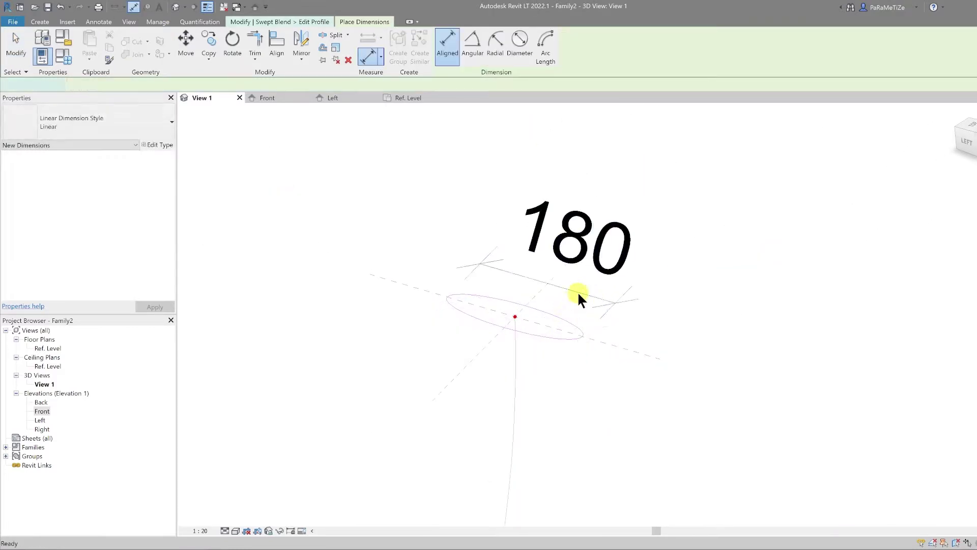
Label the upper ellipse's width dimension with a new type parameter "W top" and finish the profile sketch.
left_click(577, 291)
left_click(548, 46)
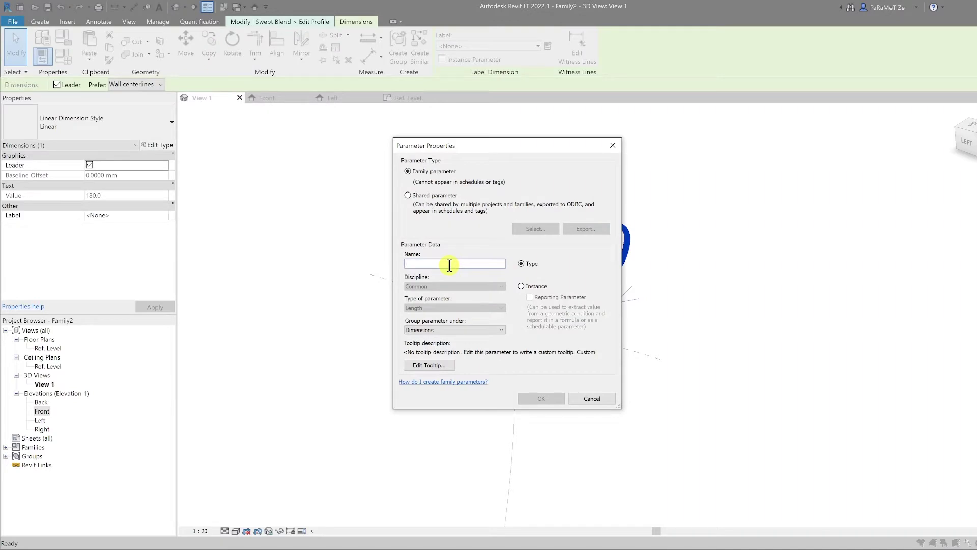
type("W top")
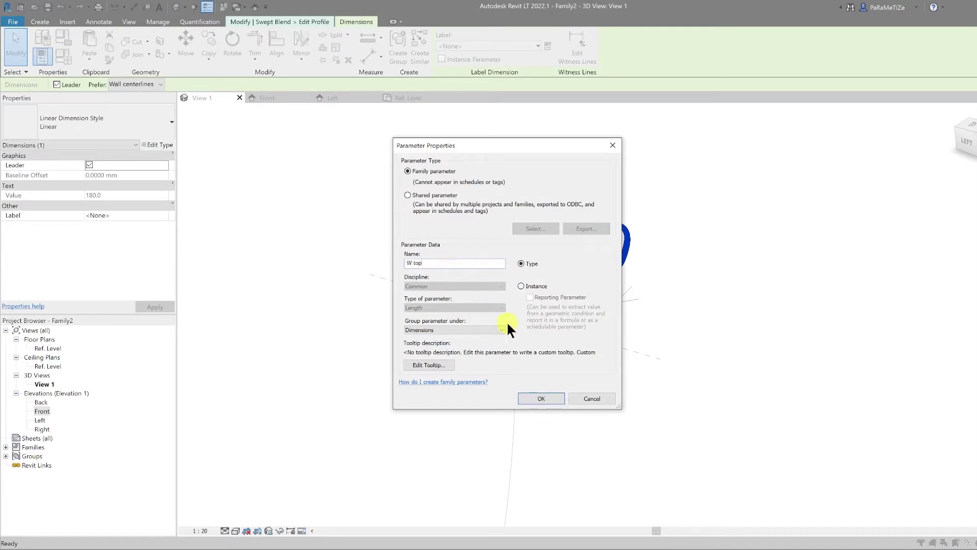
left_click(540, 397)
key("Escape")
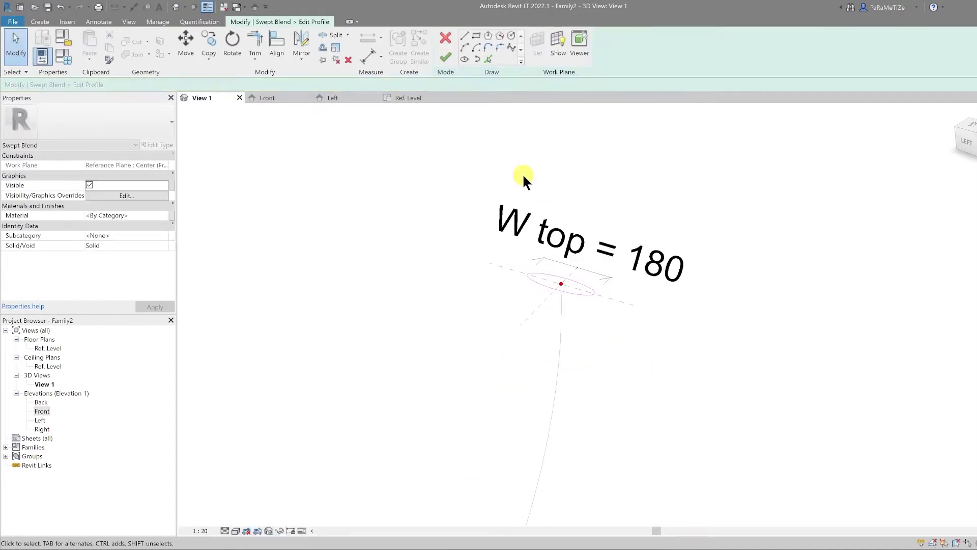
left_click(448, 57)
Edit Profile 2 and sketch an ellipse centred on the path's lower end, with its short half-axis about 28 mm.
scroll(577, 388, "down", 3)
mouse_move(577, 389)
middle_mouse_down()
mouse_move(624, 316)
mouse_move(619, 232)
middle_mouse_up()
left_click(561, 57)
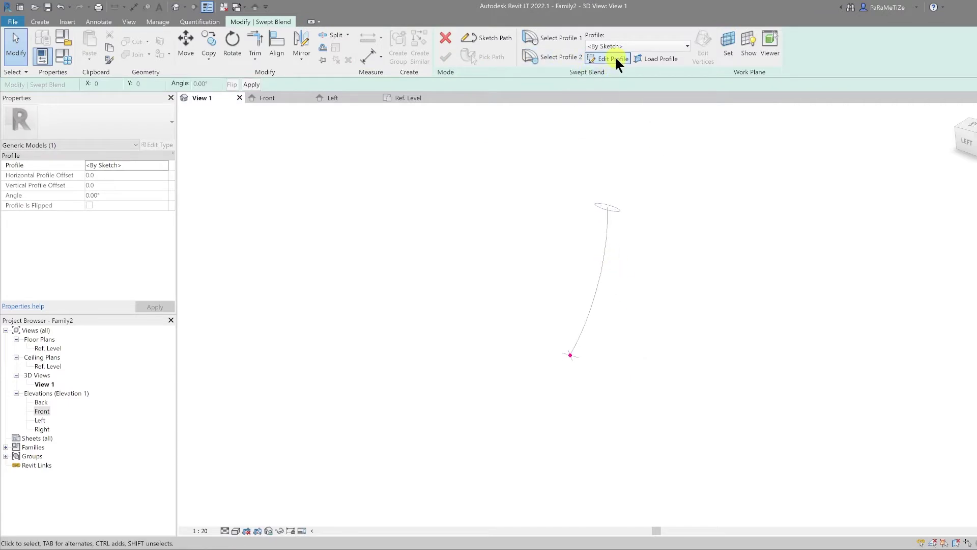
left_click(615, 57)
scroll(577, 340, "up", 2)
left_click(464, 59)
scroll(578, 342, "up", 3)
left_click(581, 345)
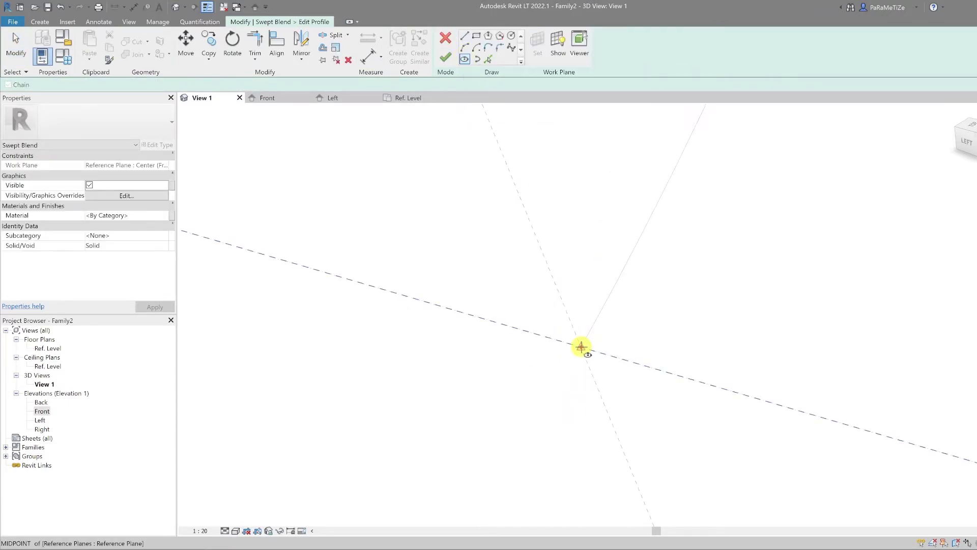
left_click(718, 387)
left_click(587, 312)
key("Escape")
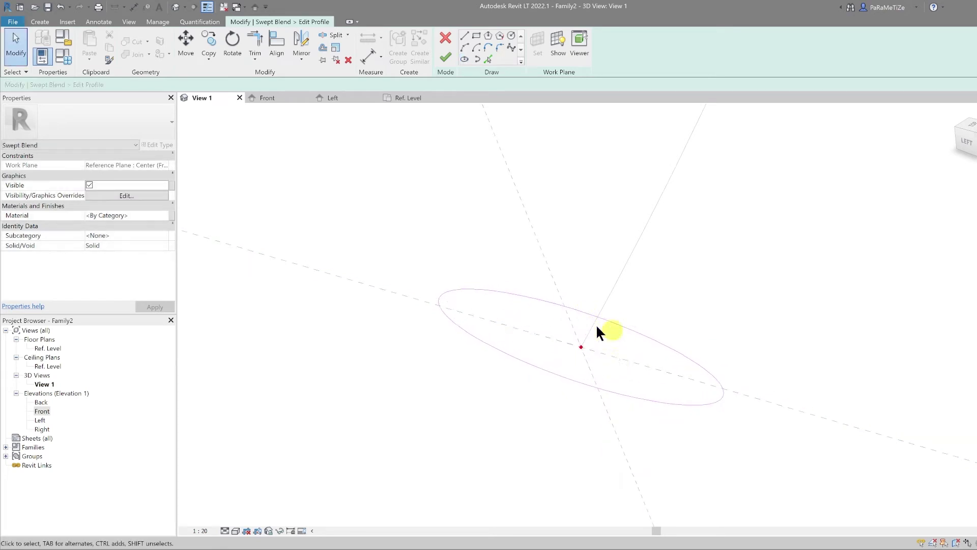
Set the lower ellipse's half-axes to 115 mm along its length and 20 mm across.
left_click(548, 300)
left_click(506, 311)
type("115")
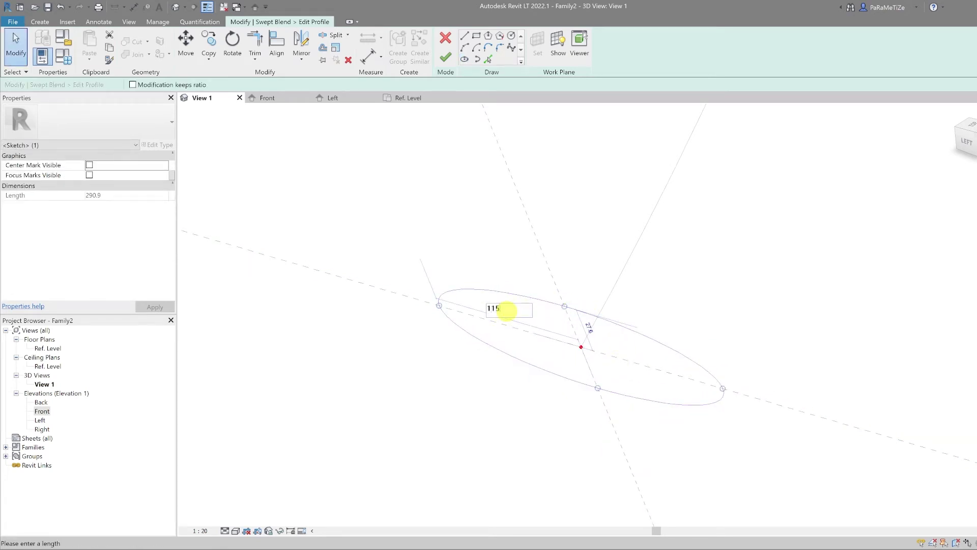
key("Return")
left_click(590, 329)
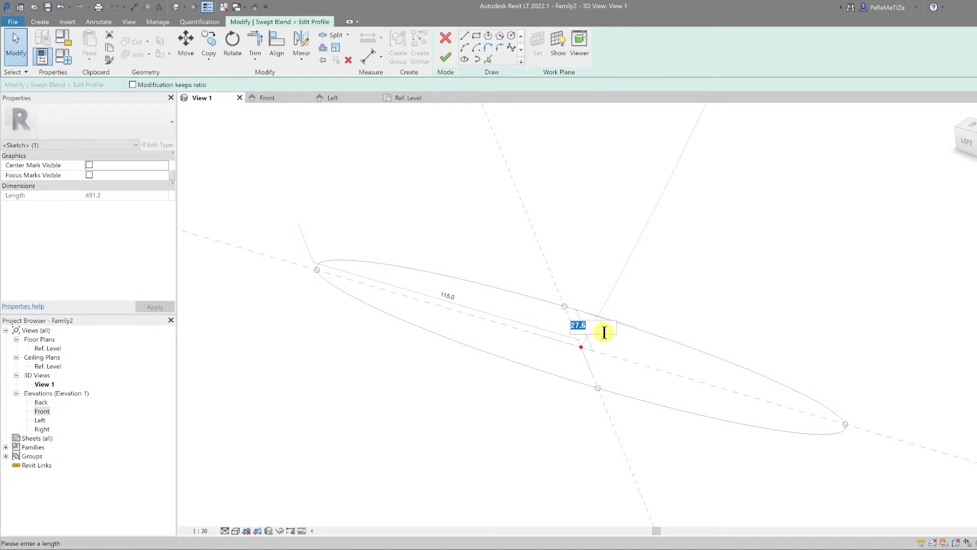
type("20")
key("Return")
left_click(676, 297)
Dimension the full width of the lower ellipse along its long axis.
scroll(677, 298, "down", 3)
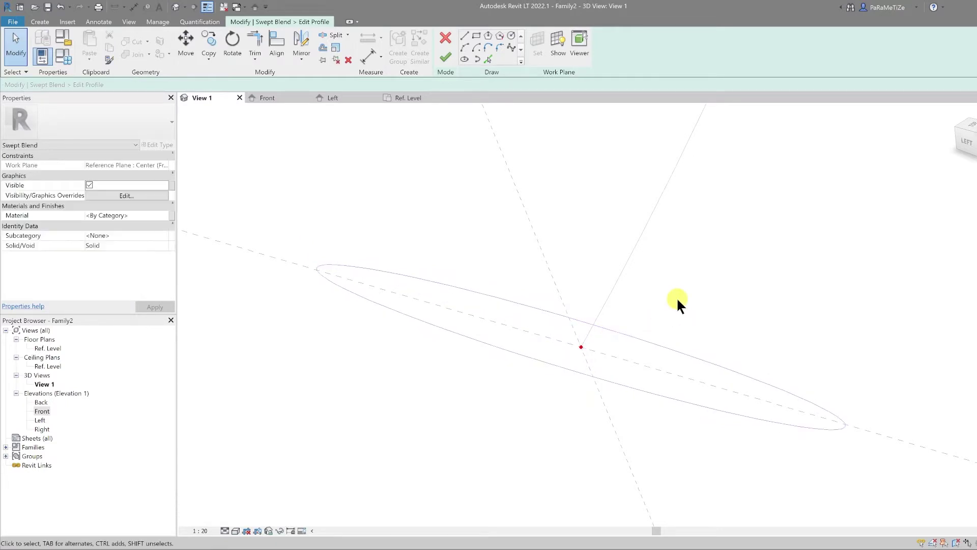
left_click(133, 6)
left_click(497, 284)
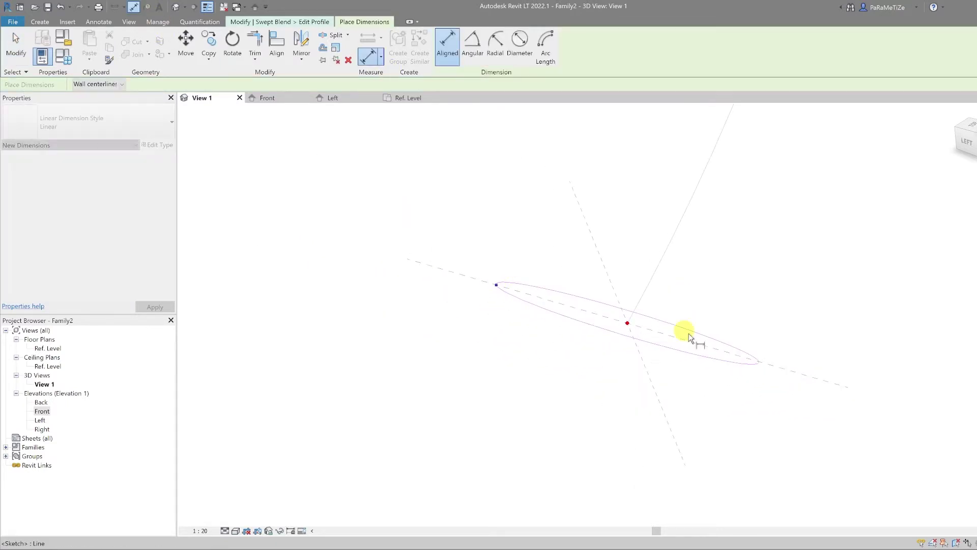
left_click(759, 362)
left_click(630, 424)
key("Escape")
key("Escape")
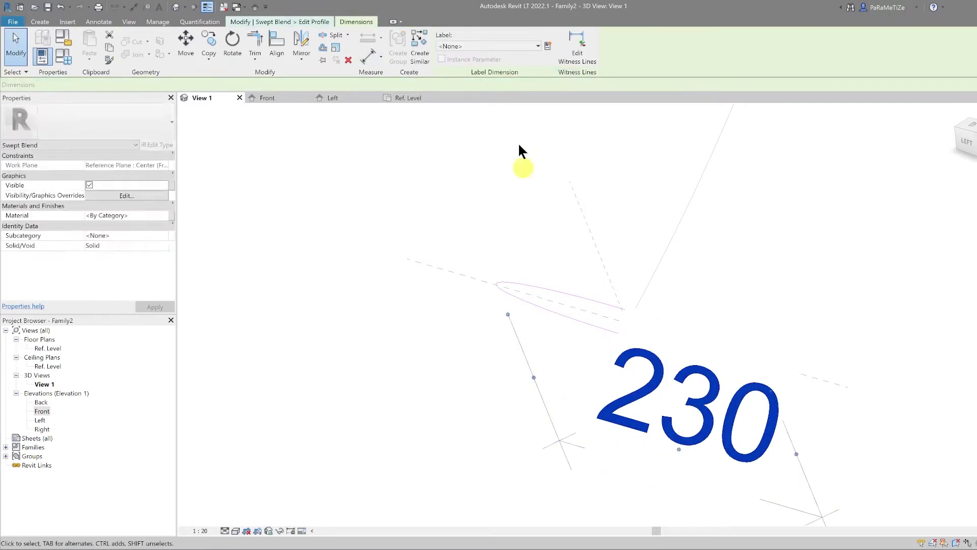
Label the lower ellipse's width dimension with a new type parameter "W bottom" and finish the profile and the swept blend.
left_click(546, 44)
type("W bo")
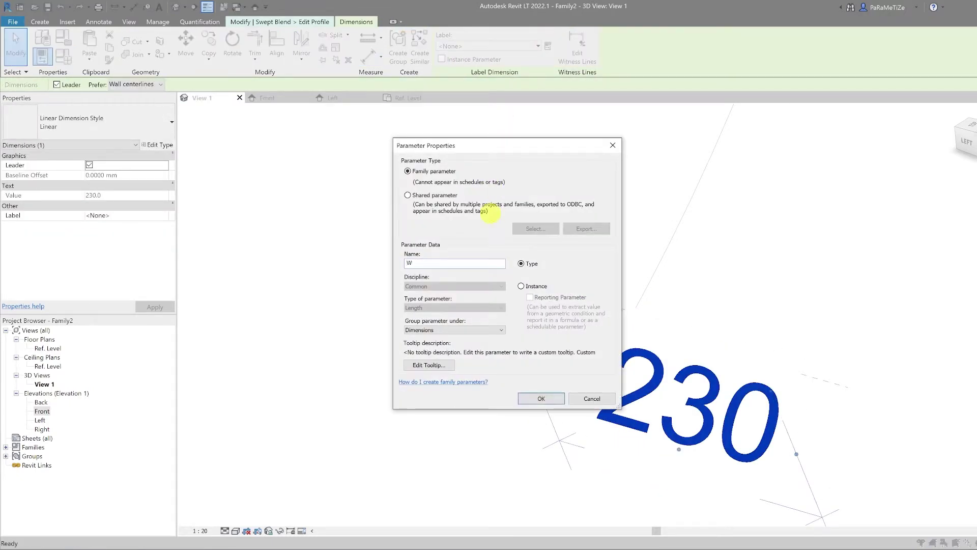
left_click(554, 400)
scroll(499, 379, "down", 3)
left_click(472, 377)
left_click(445, 57)
left_click(445, 57)
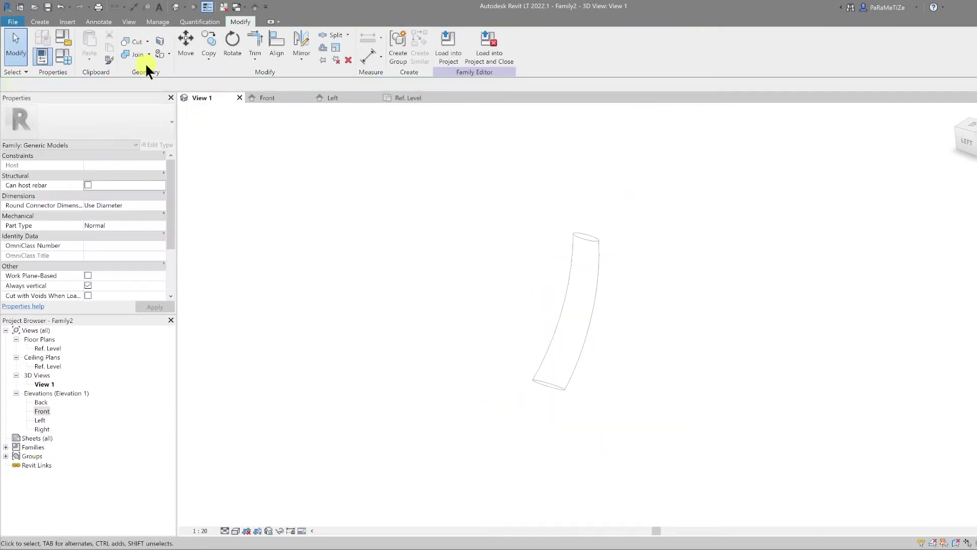
Flex the swept blend's path by setting the family parameters H to 400 and L to 300.
left_click(63, 56)
left_click(835, 126)
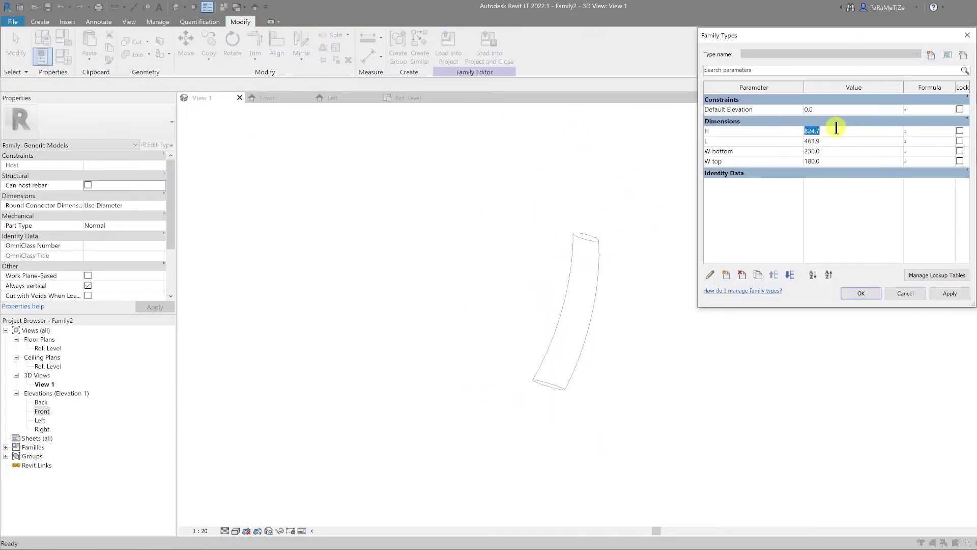
type("400")
left_click(944, 292)
left_click(828, 141)
type("300")
left_click(948, 293)
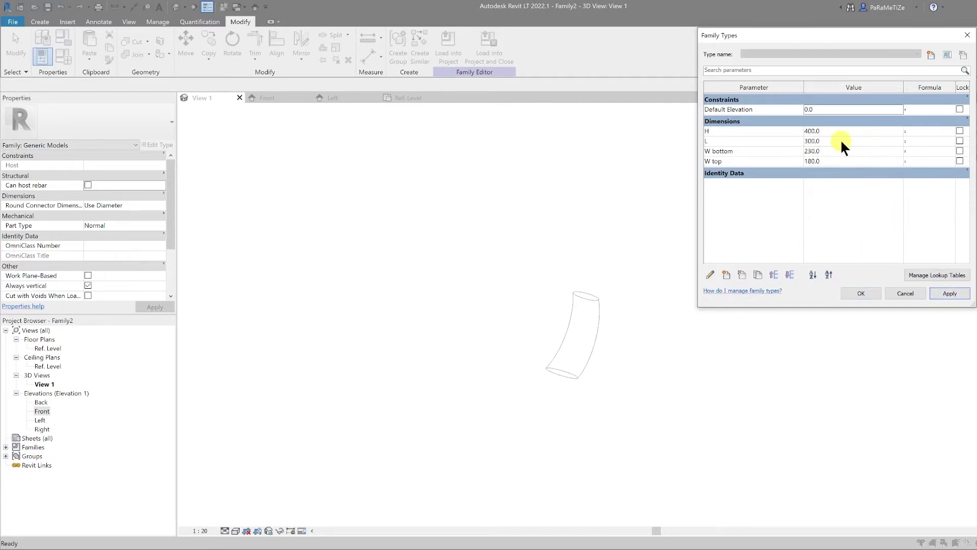
Flex the end profiles by setting W bottom to 200 and W top to 100.
left_click(827, 151)
type("200")
left_click(827, 162)
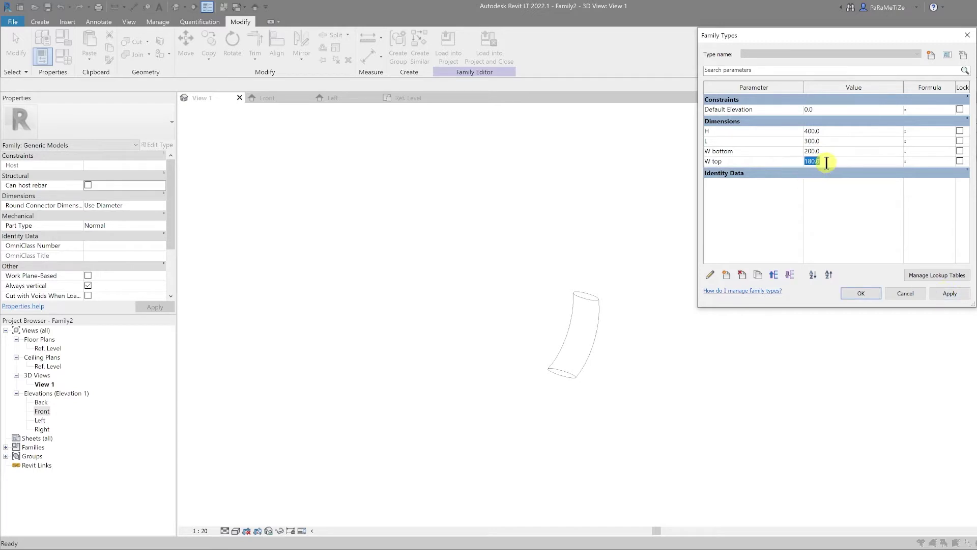
type("100")
left_click(948, 293)
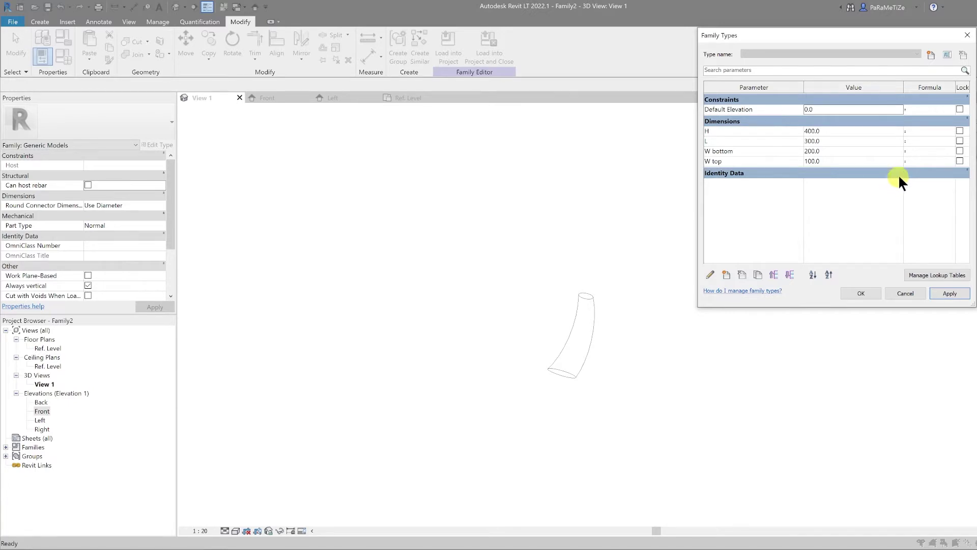
Move parameter L above H and add the formulas H = L * 0.8, W bottom = H * 0.75 and W top = W bottom * 0.8.
left_click(768, 141)
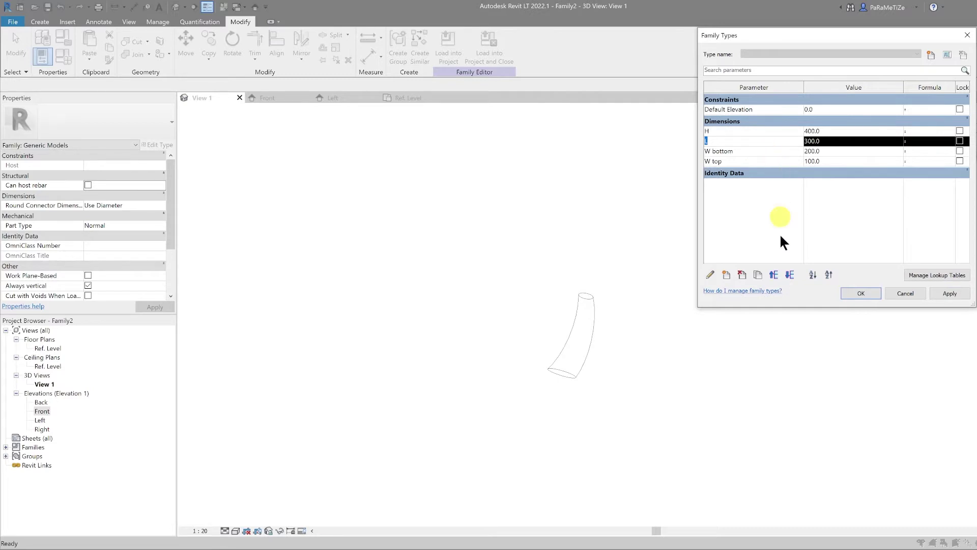
left_click(773, 275)
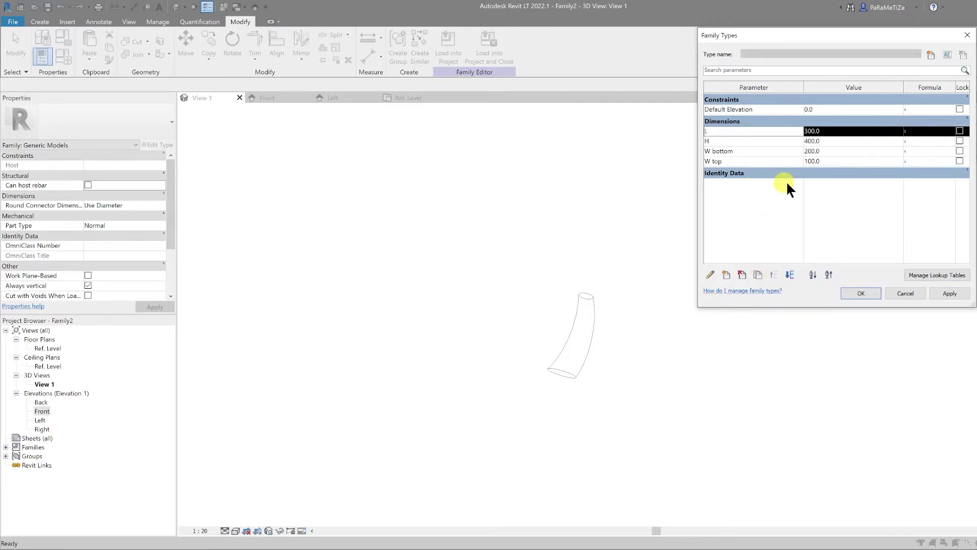
left_click(924, 141)
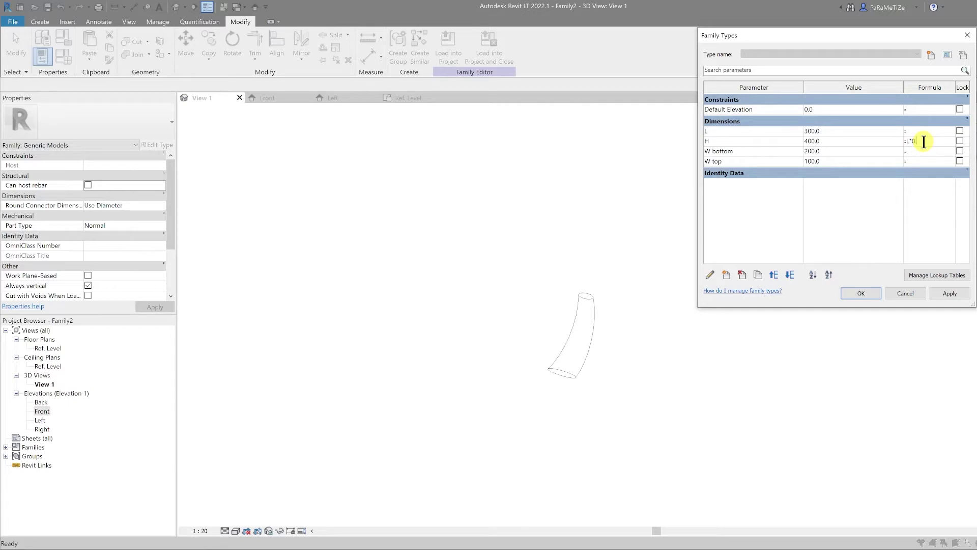
left_click(916, 153)
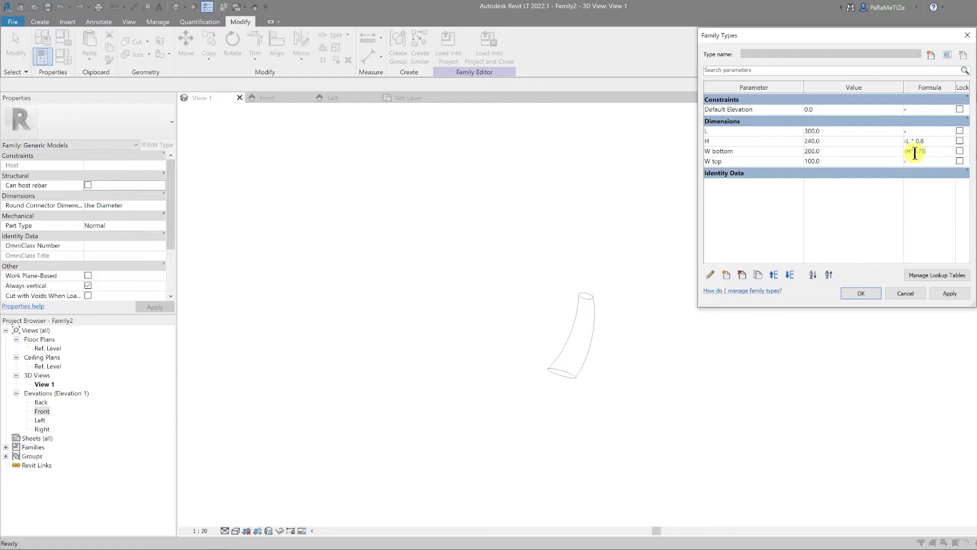
left_click(916, 162)
left_click(916, 141)
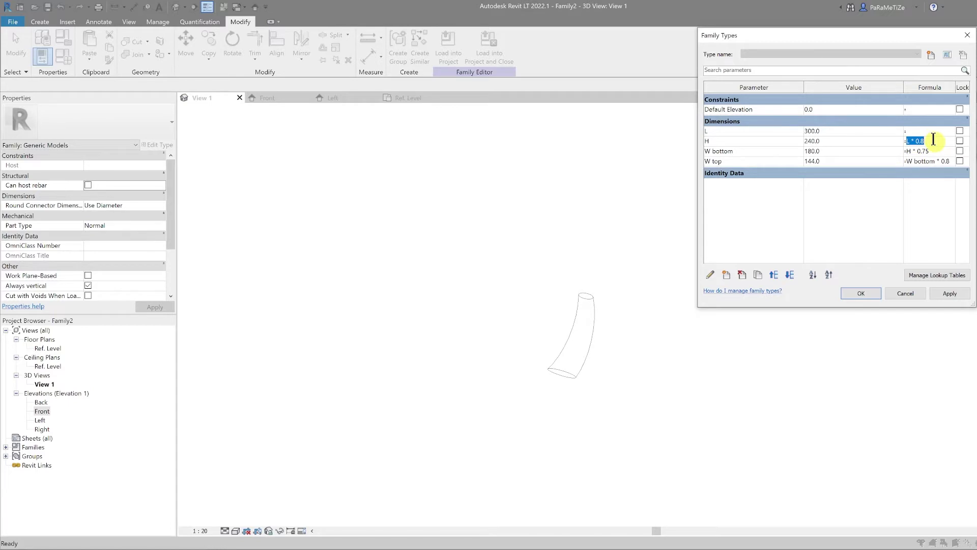
Set L to 375, create a family type named "Standard" and accept the family types.
left_click(830, 132)
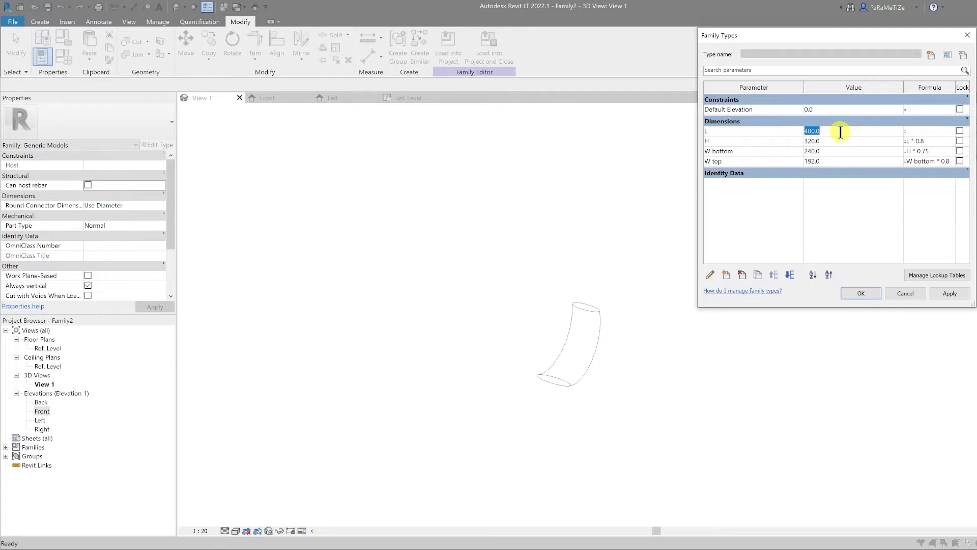
type("375")
key("Return")
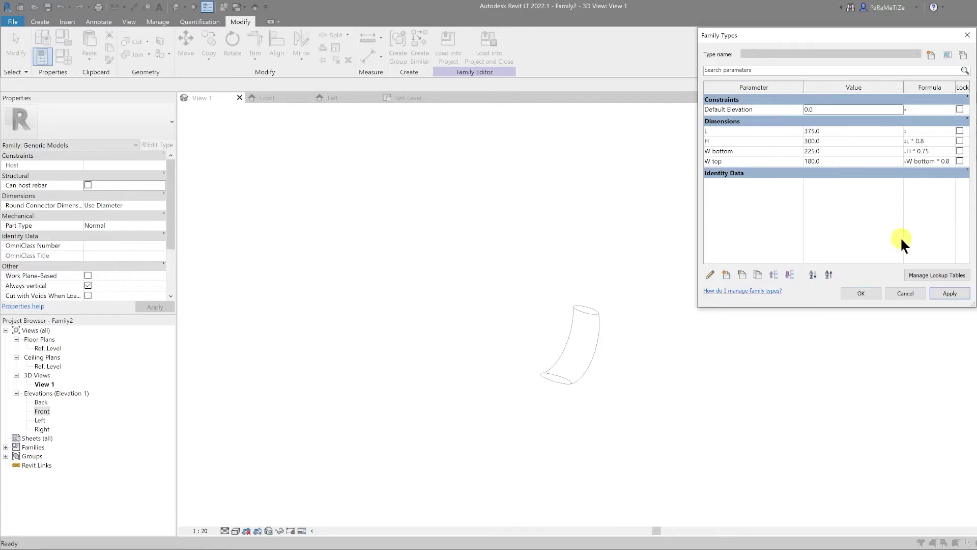
left_click(930, 55)
type("Standard")
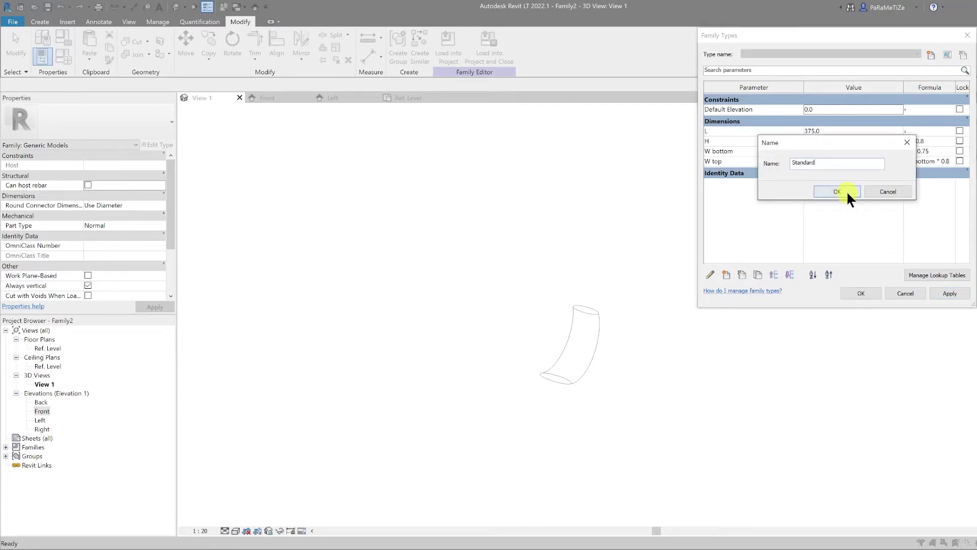
left_click(837, 191)
key("Return")
Close the inactive views and create a new family from the generic model template.
left_click(225, 7)
middle_click_drag(545, 264, 384, 199)
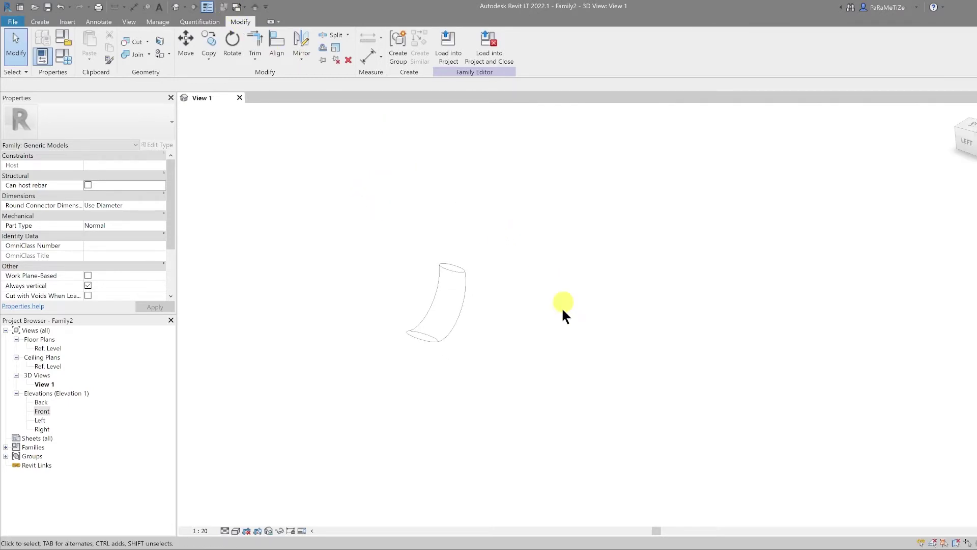
left_click(12, 20)
mouse_move(69, 64)
left_click(123, 91)
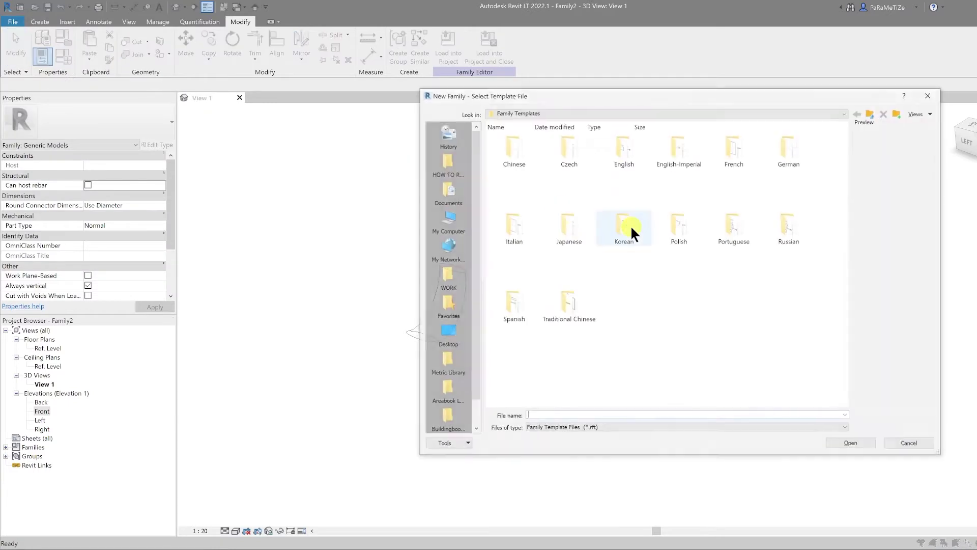
double_click(630, 225)
left_click(872, 446)
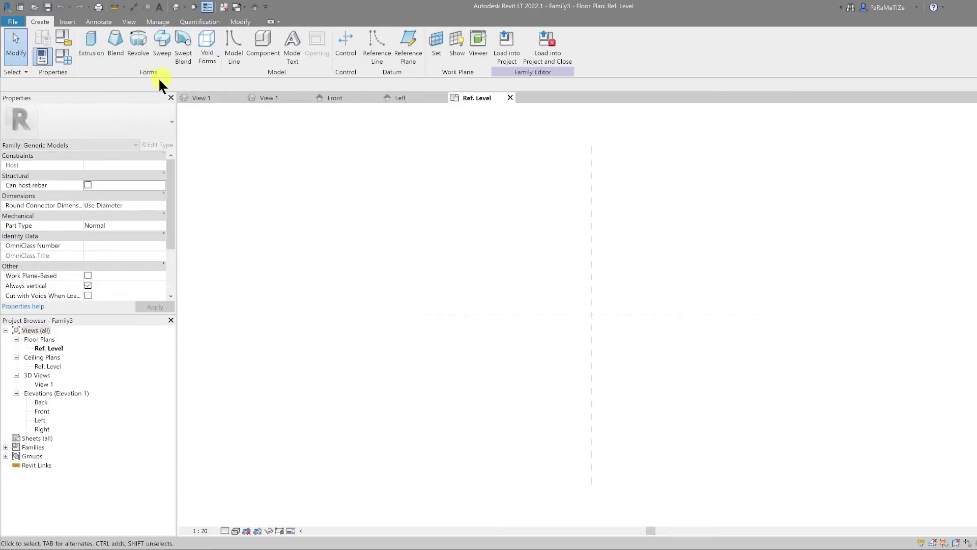
Start a Blend and sketch its base as a circle of radius 50 mm centred on the reference plane intersection.
left_click(114, 47)
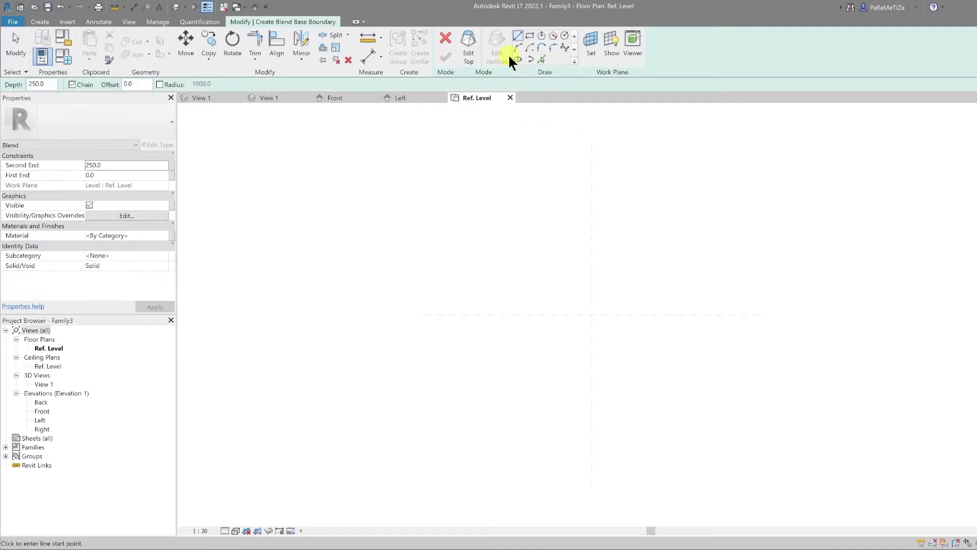
left_click(592, 314)
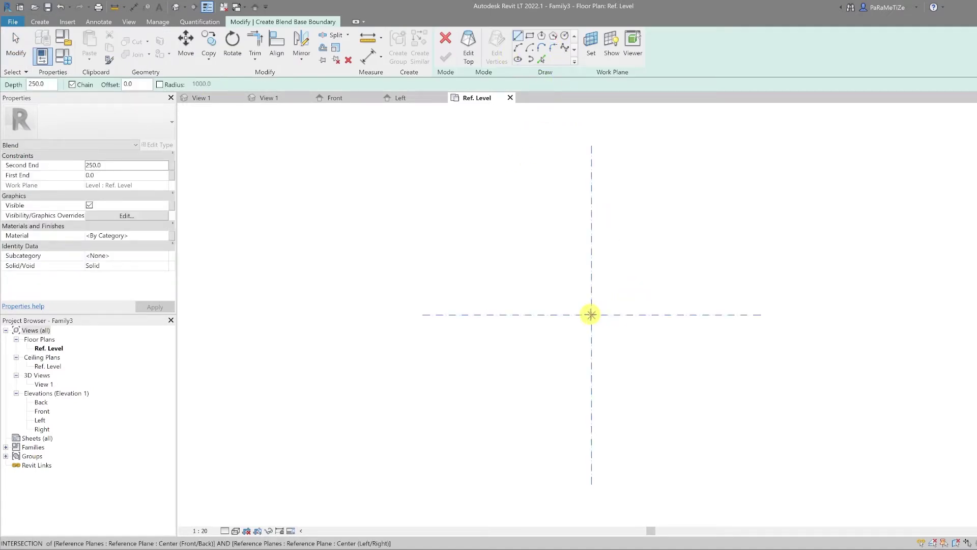
left_click(565, 36)
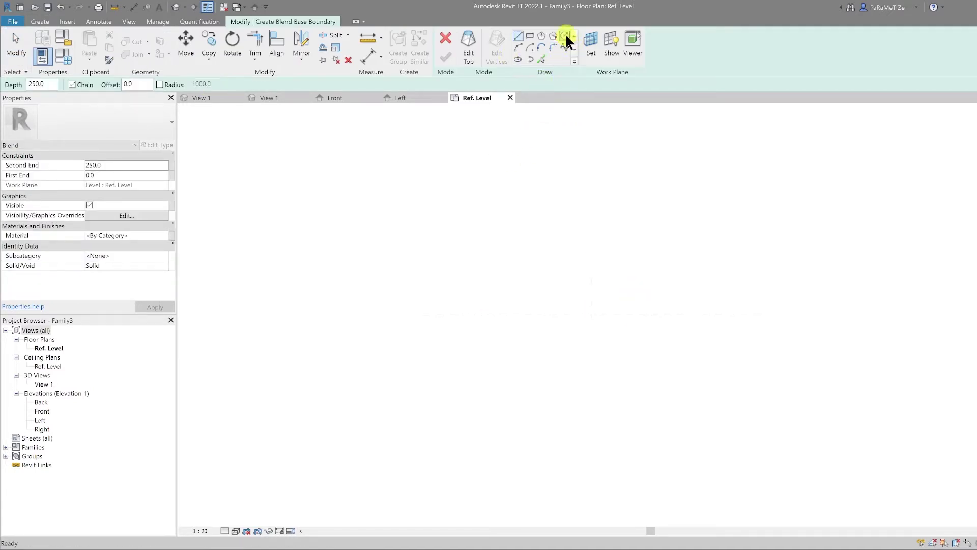
left_click(591, 315)
type("50")
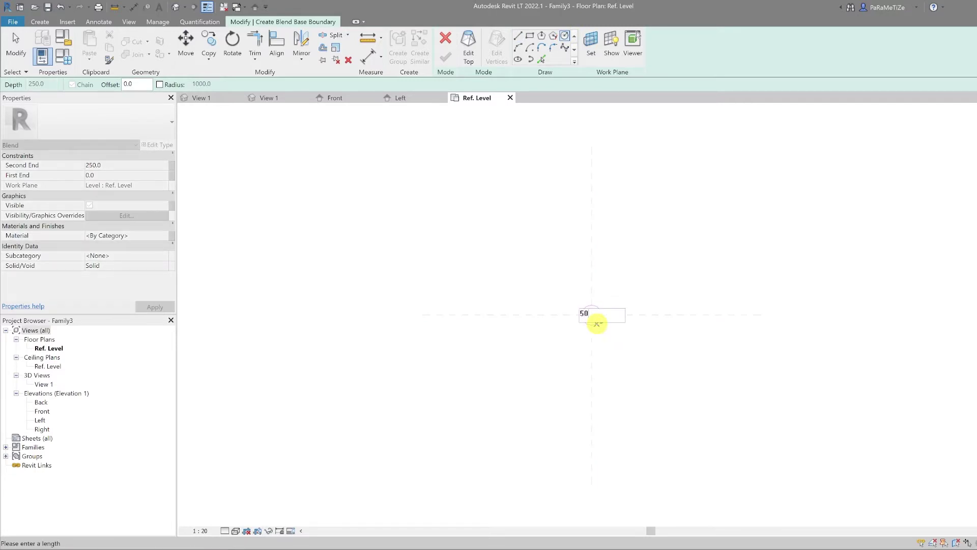
key("Return")
scroll(590, 315, "up", 7)
Sketch the blend's top boundary as a concentric circle of radius 25 mm and finish the blend.
left_click(469, 46)
left_click(564, 36)
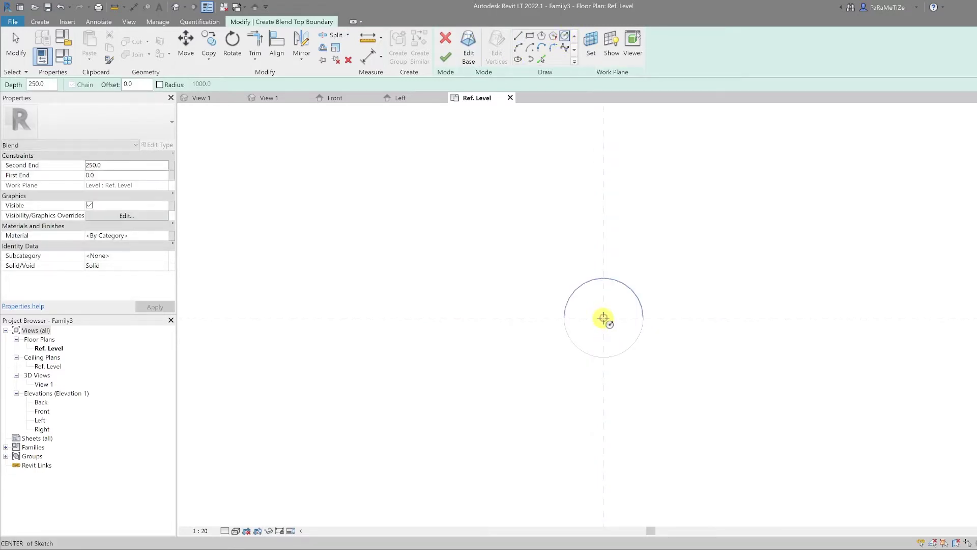
left_click(604, 318)
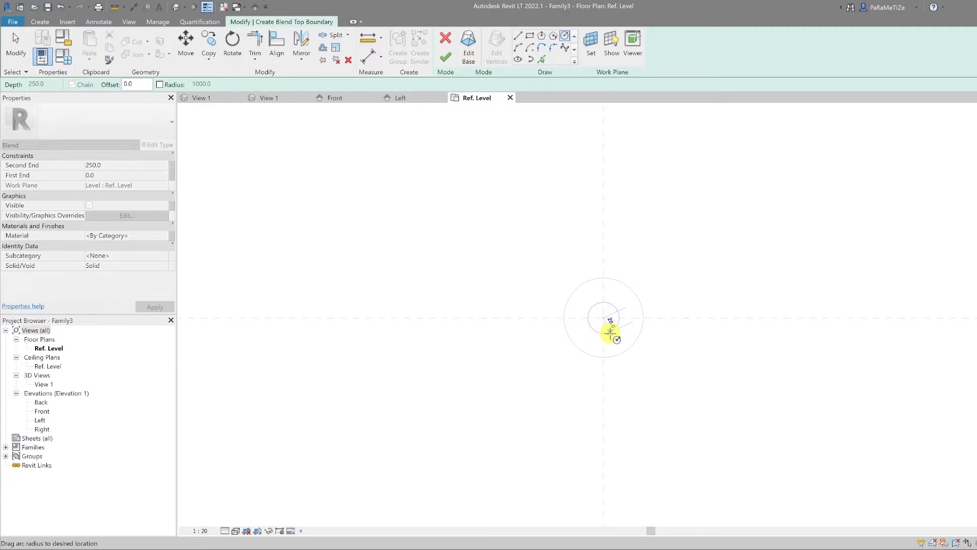
type("25")
key("Return")
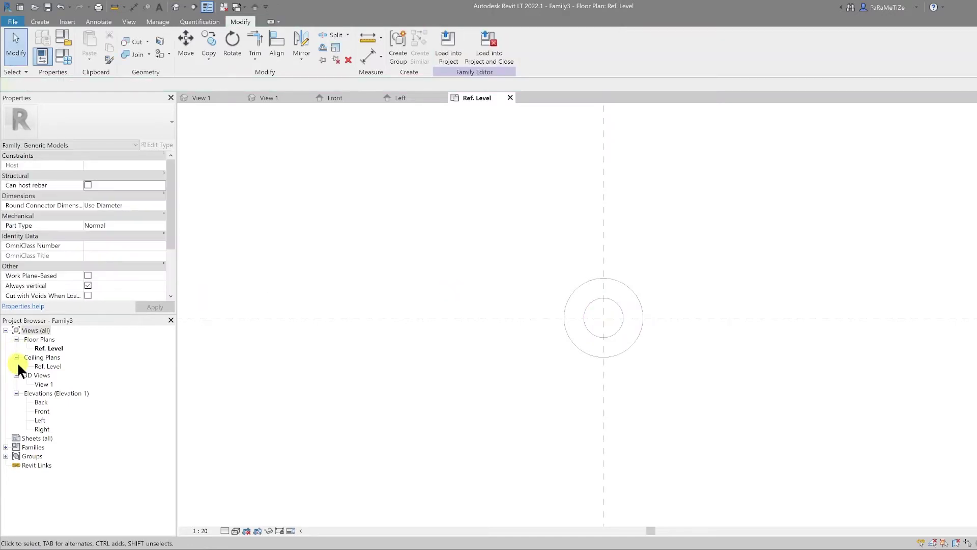
In the Front elevation, draw a horizontal reference plane above the blend, about 350 mm over Ref. Level.
double_click(40, 411)
left_click(400, 57)
left_click(483, 358)
left_click(619, 358)
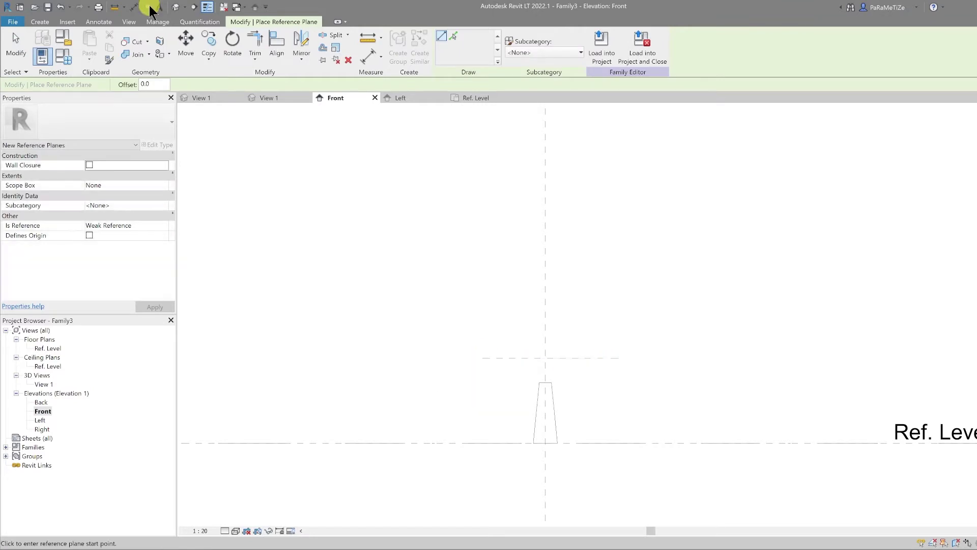
Dimension the height from Ref. Level to the new reference plane and label it with a new type parameter "Tree Height".
left_click(133, 7)
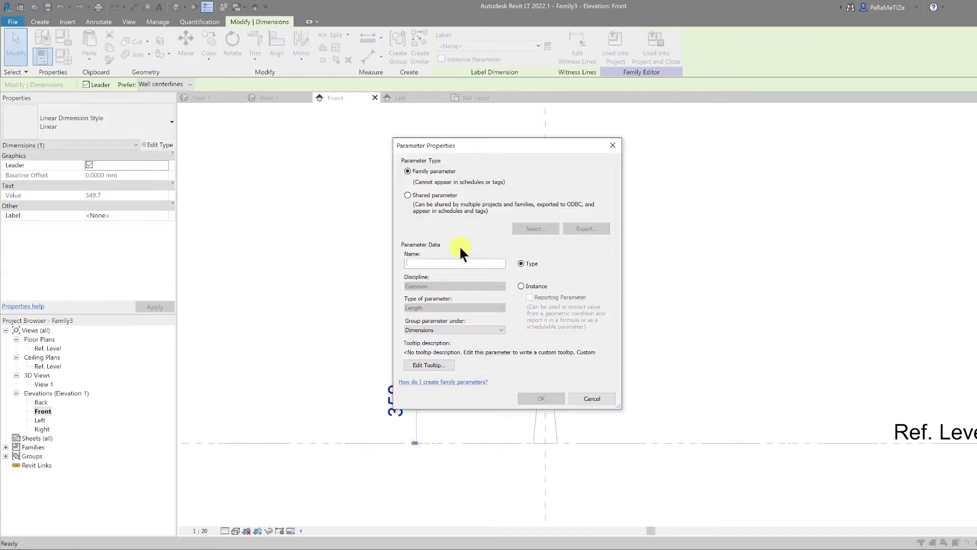
type("Tree")
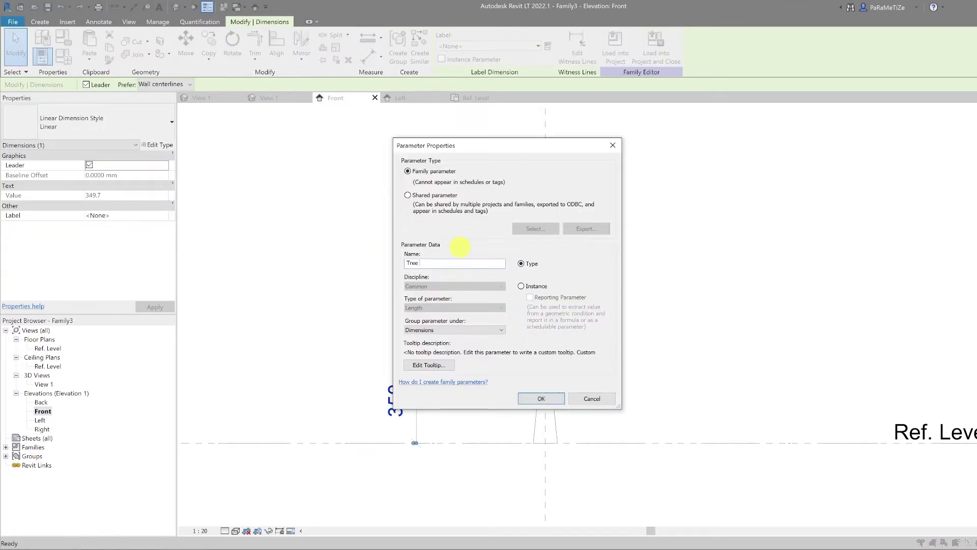
key("Return")
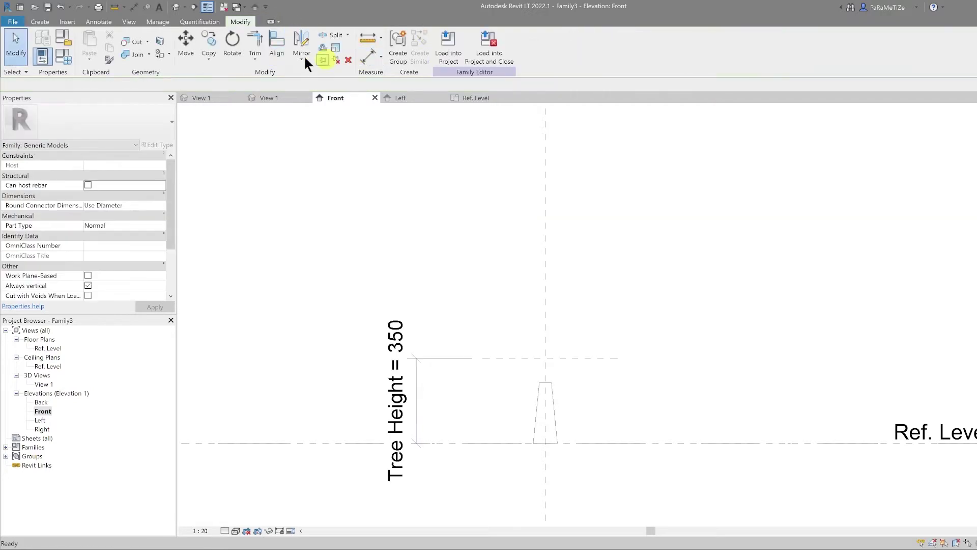
Align and lock the blend's top to the upper reference plane and its base to Ref. Level.
left_click(279, 48)
left_click(572, 358)
left_click(552, 382)
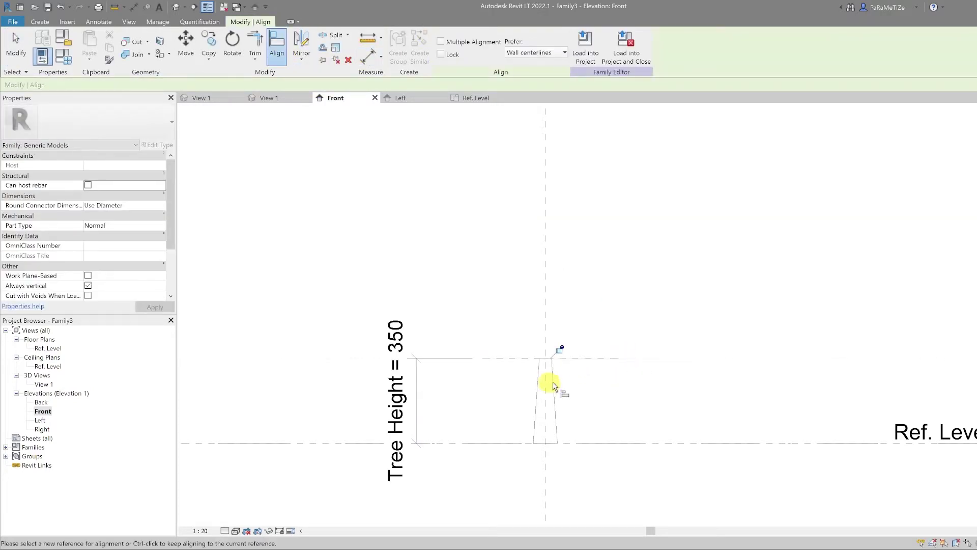
left_click(560, 350)
left_click(571, 444)
left_click(546, 442)
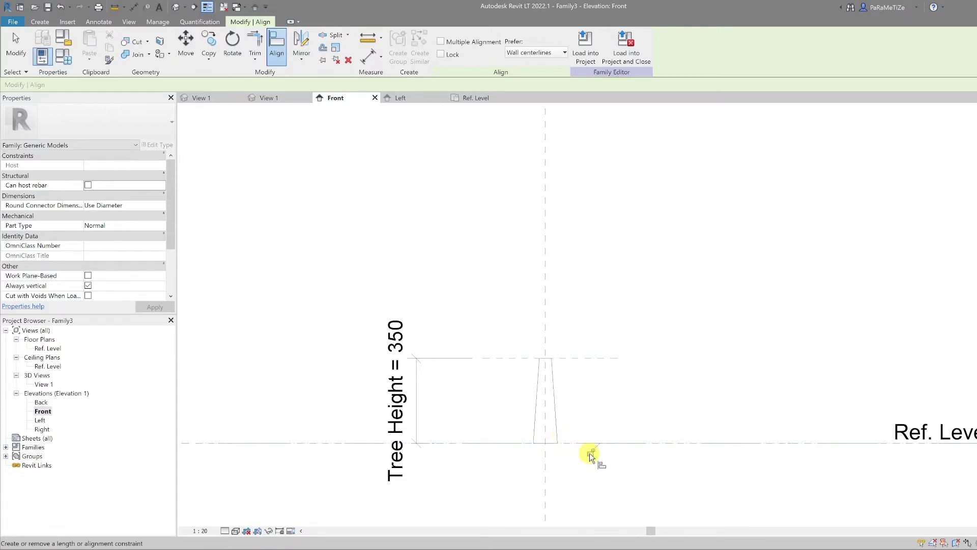
key("Escape")
key("Escape")
Set the Tree Height parameter to 2000 in the family types.
left_click(70, 56)
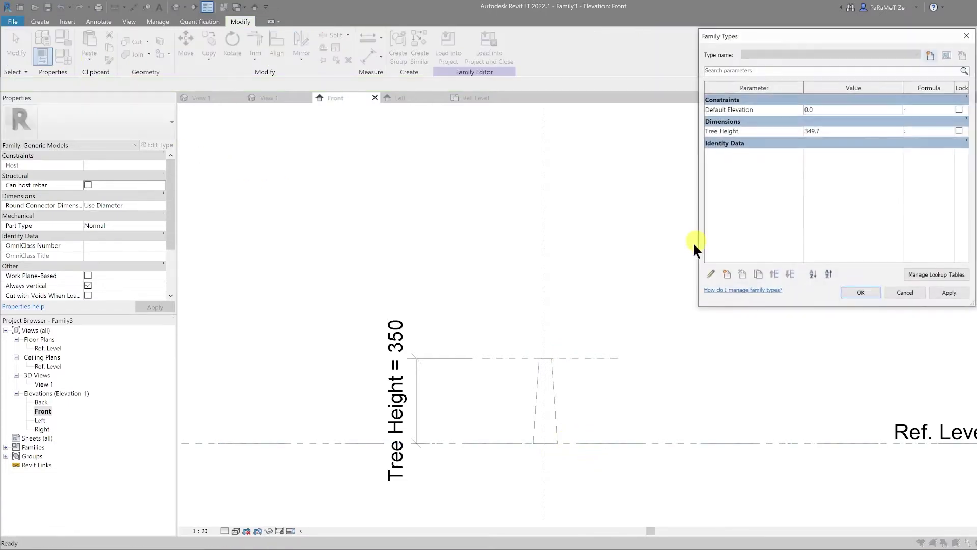
left_click(837, 131)
type("2000.0")
left_click(872, 291)
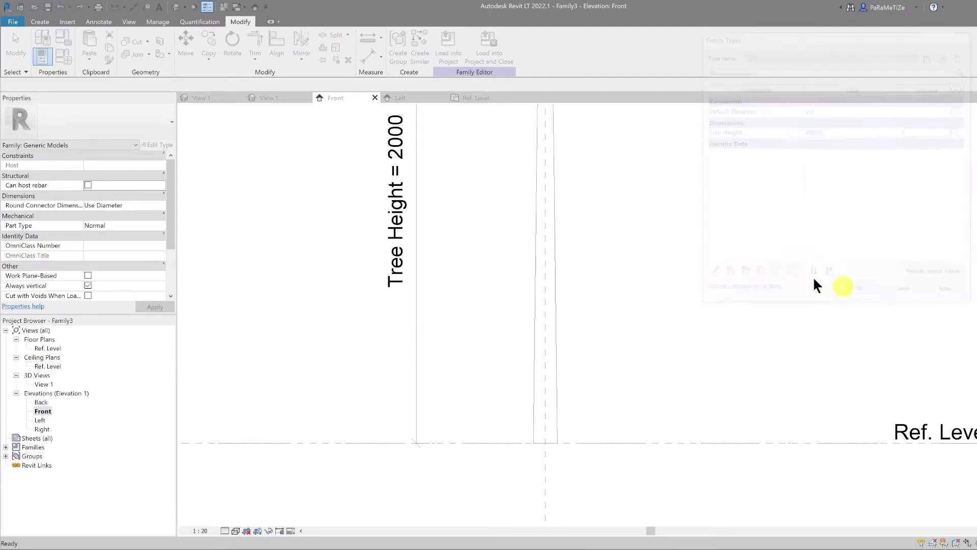
scroll(698, 278, "down", 4)
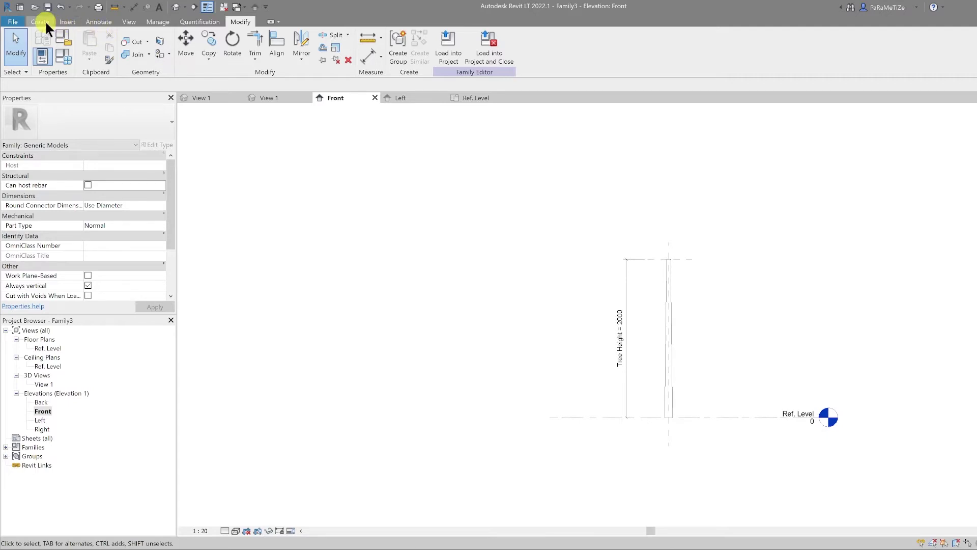
Import the image xmas tree sketch.jpg and place it in the Front elevation, well clear of the trunk.
left_click(65, 21)
left_click(65, 48)
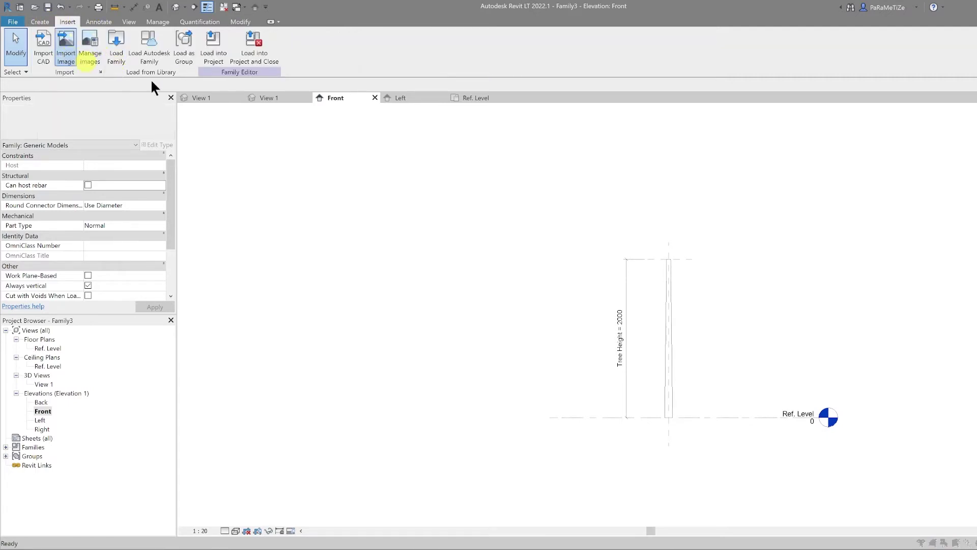
left_click(574, 294)
left_click(626, 160)
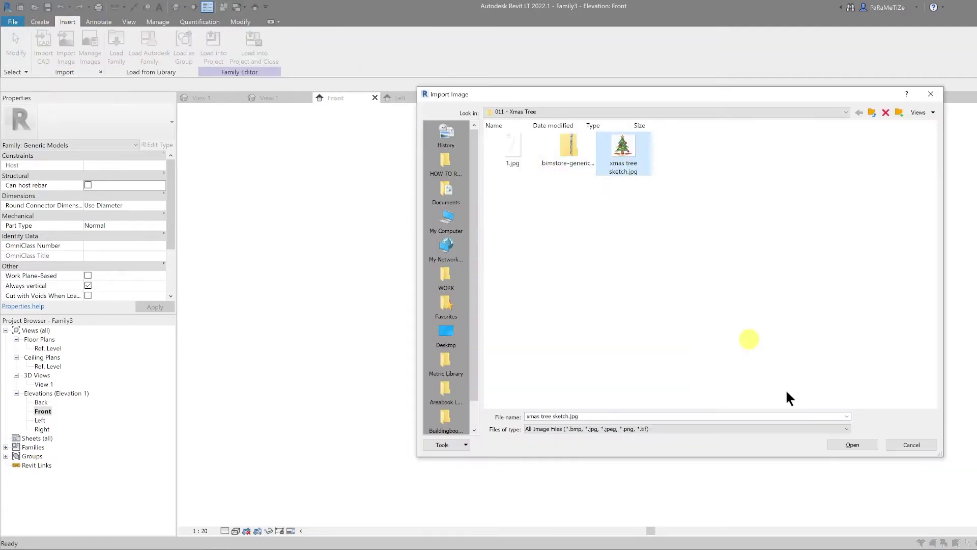
left_click(847, 444)
left_click(353, 244)
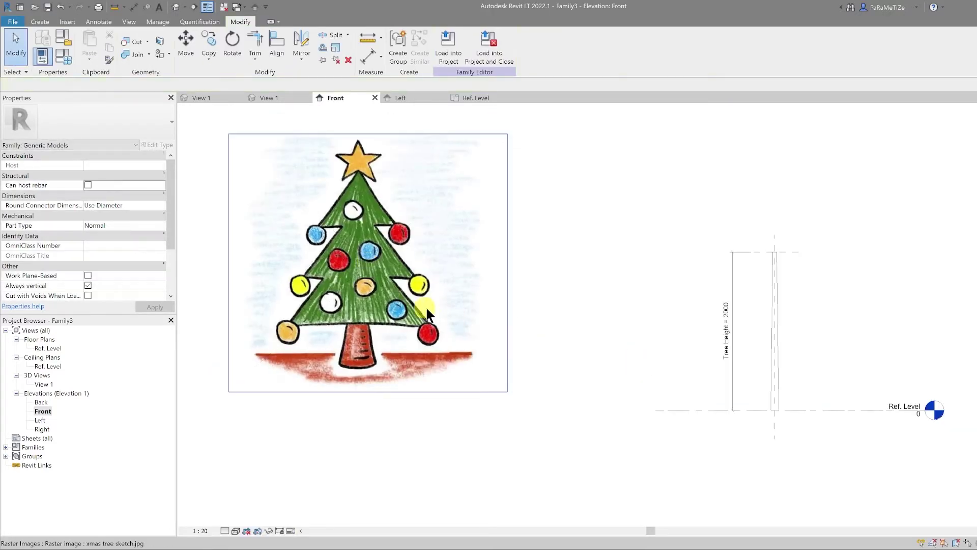
middle_click_drag(436, 316, 458, 345)
key("Escape")
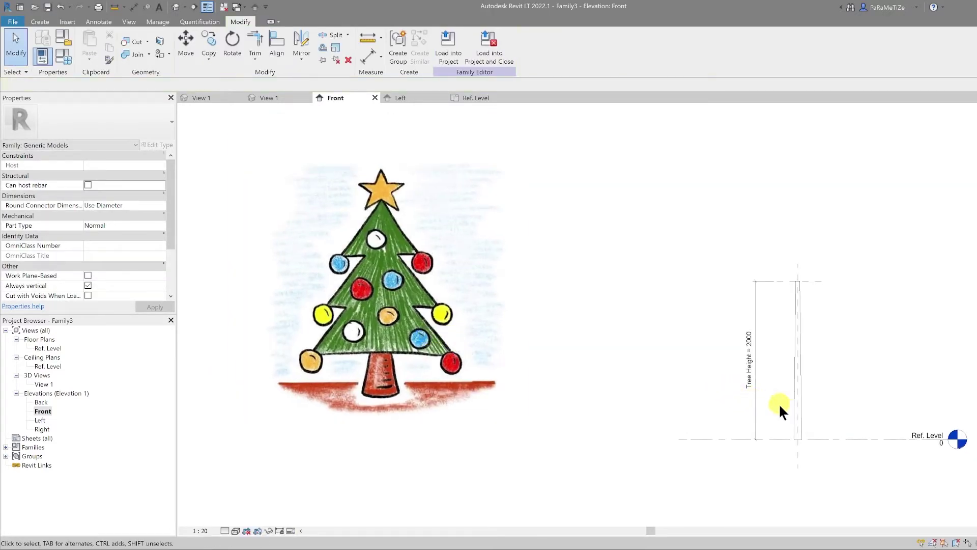
Draw four horizontal symbolic lines across the sketch image, at the bottoms of the three foliage tiers and just below the star.
left_click(94, 22)
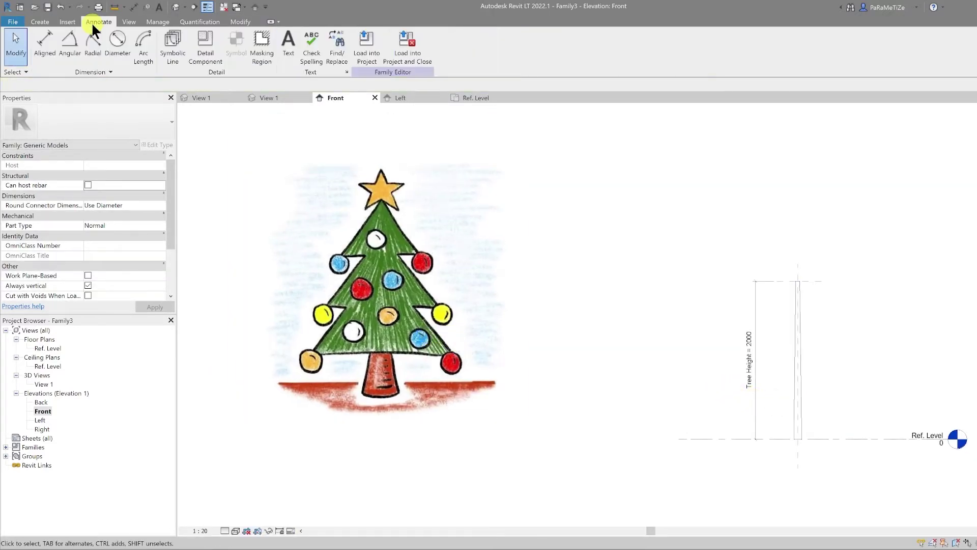
left_click(173, 48)
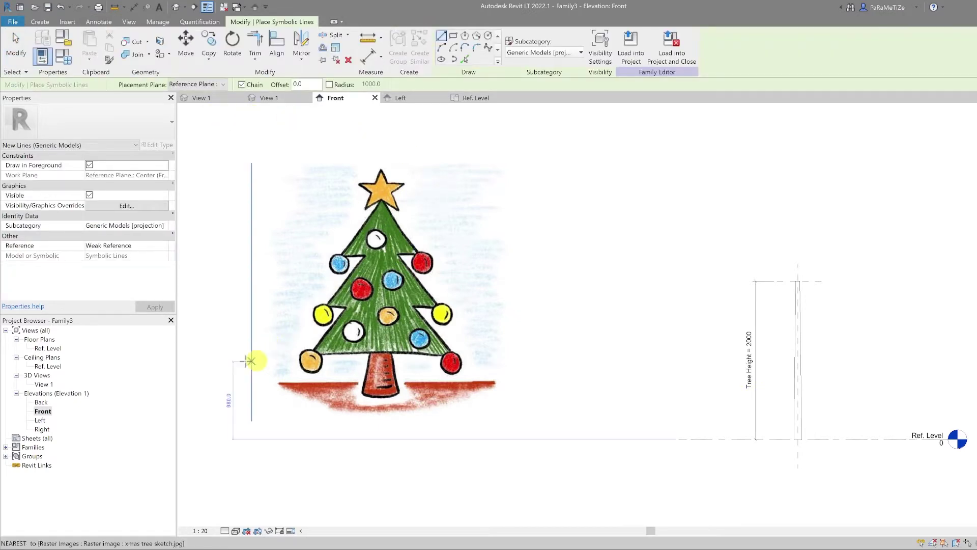
left_click(227, 357)
left_click(559, 357)
left_click(231, 306)
left_click(557, 306)
key("Escape")
left_click(236, 253)
left_click(559, 253)
key("Escape")
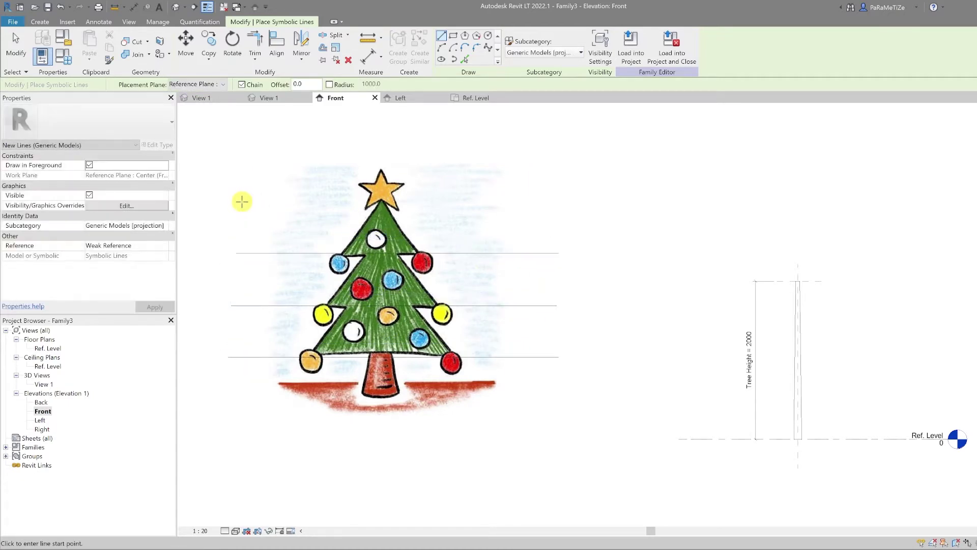
left_click(240, 205)
left_click(562, 206)
key("Escape")
key("Escape")
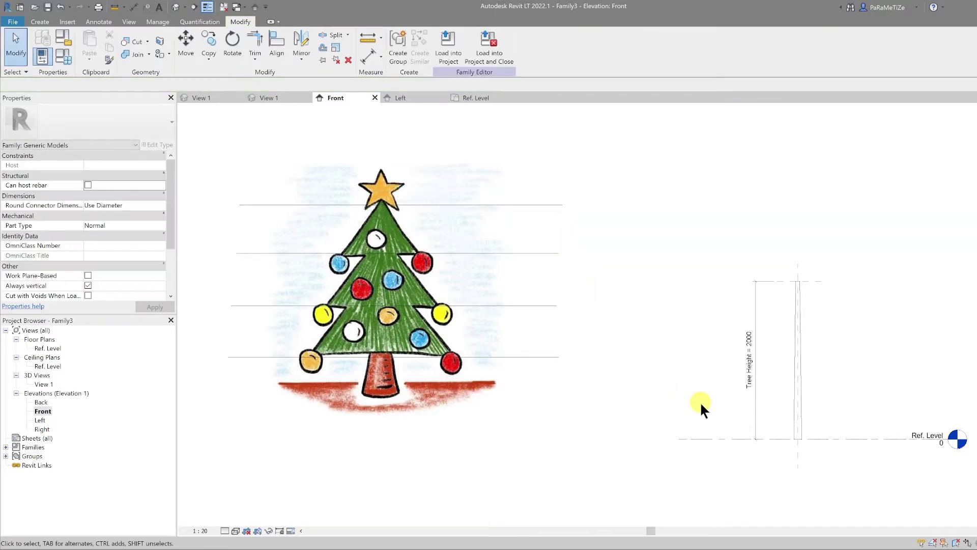
Draw a horizontal reference plane across the lower part of the trunk, a little above Ref. Level.
mouse_move(793, 421)
middle_mouse_down()
mouse_move(735, 356)
mouse_move(740, 399)
mouse_move(790, 406)
middle_mouse_up()
scroll(713, 353, "up", 1)
scroll(790, 406, "down", 1)
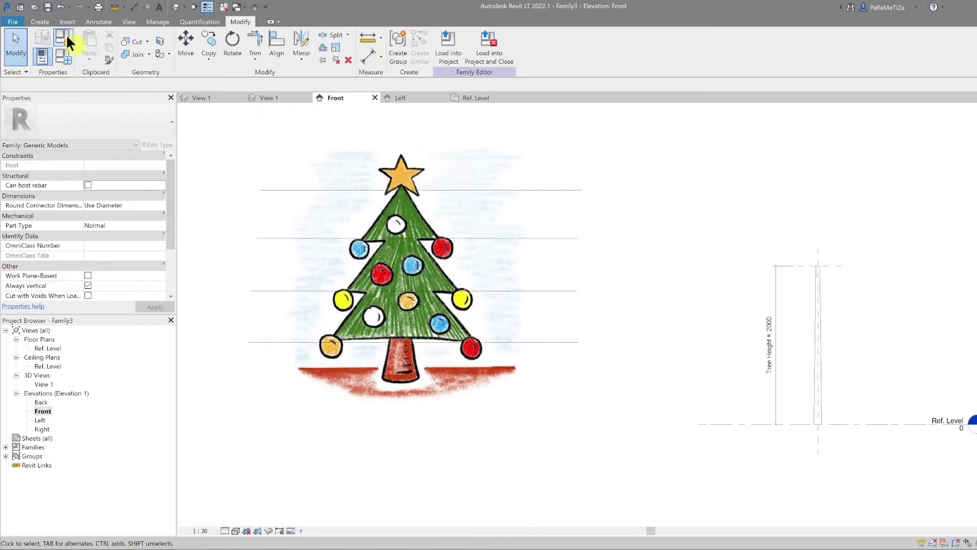
left_click(46, 20)
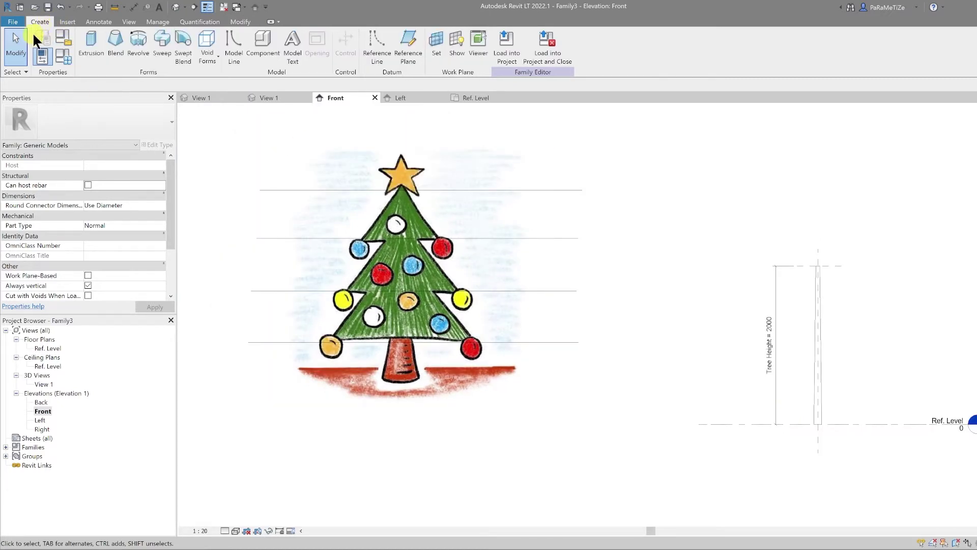
left_click(405, 55)
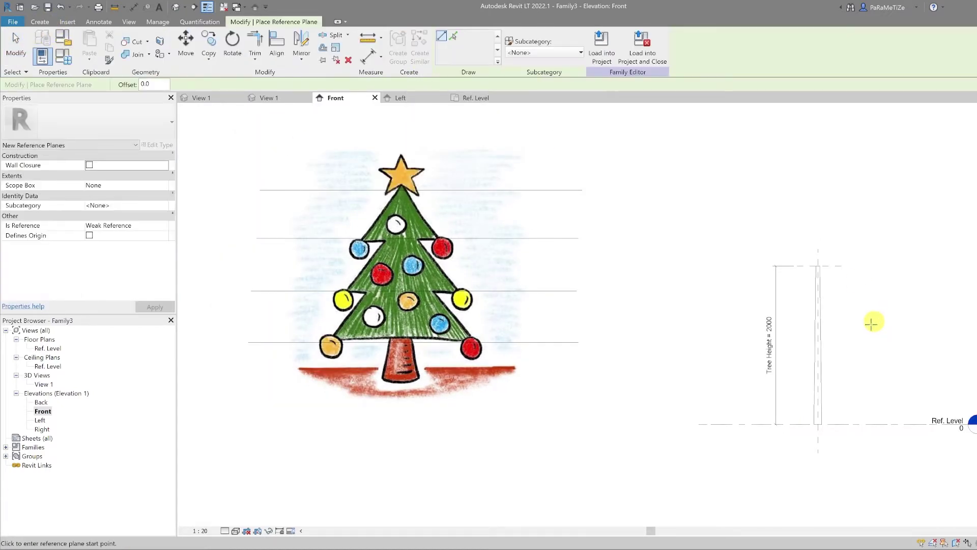
left_click(747, 398)
left_click(875, 398)
key("Escape")
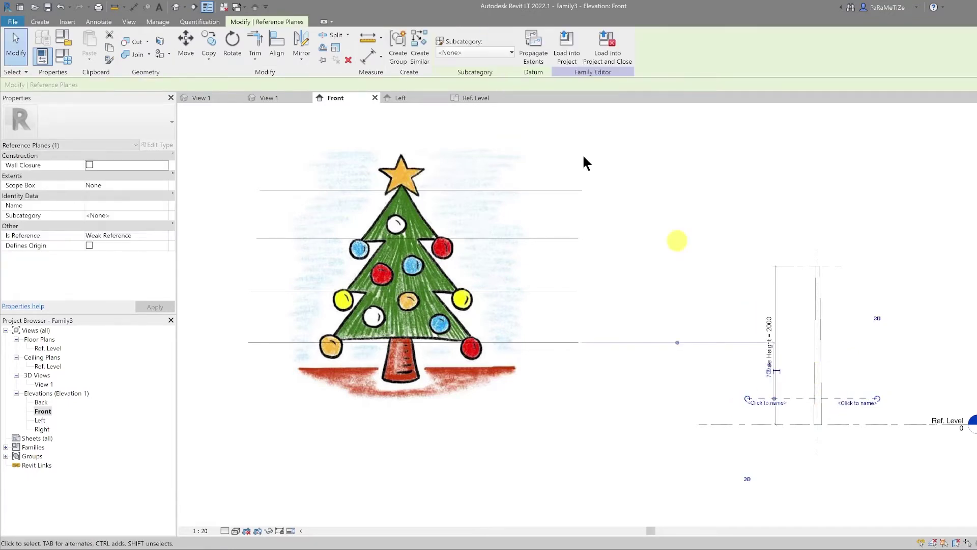
Copy the new reference plane upward seven times at varied spacing along the trunk, staying below the Tree Height plane.
left_click(208, 36)
left_click(848, 398)
left_click(849, 366)
left_click(848, 344)
left_click(848, 329)
left_click(849, 313)
left_click(849, 294)
left_click(849, 382)
left_click(847, 282)
key("Escape")
Set the lowest reference plane 250 mm above Ref. Level and add a dimension for that offset.
left_click(134, 7)
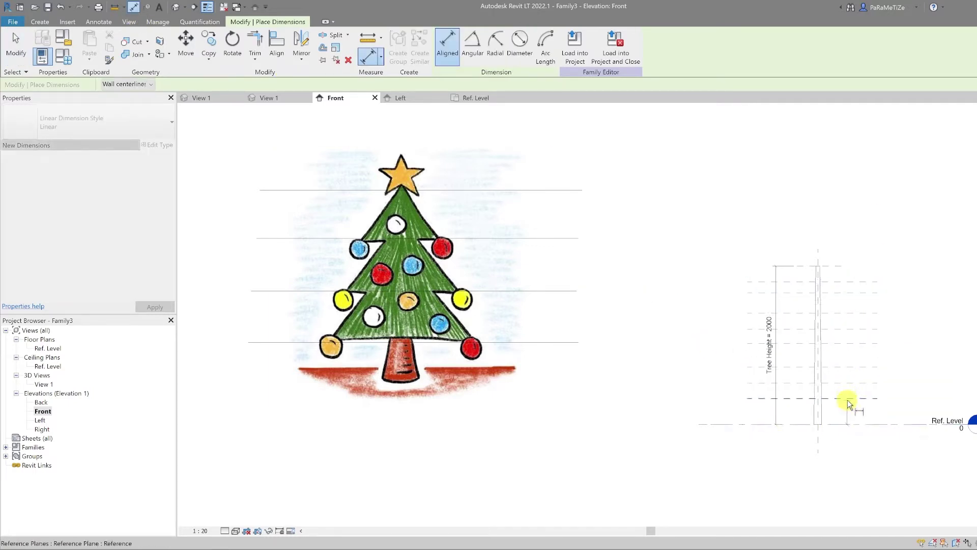
key("Escape")
key("Escape")
left_click(843, 399)
left_click(848, 410)
type("250")
key("Return")
left_click(859, 447)
left_click(856, 417)
key("Escape")
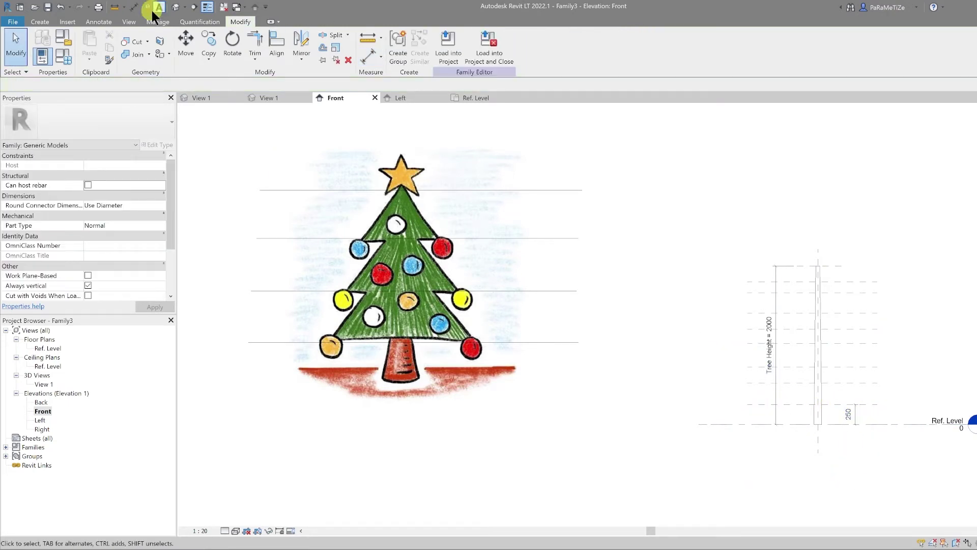
Dimension the planes from the lowest one to the Tree Height plane, make the spacing equal, and delete that dimension string.
key("d")
key("i")
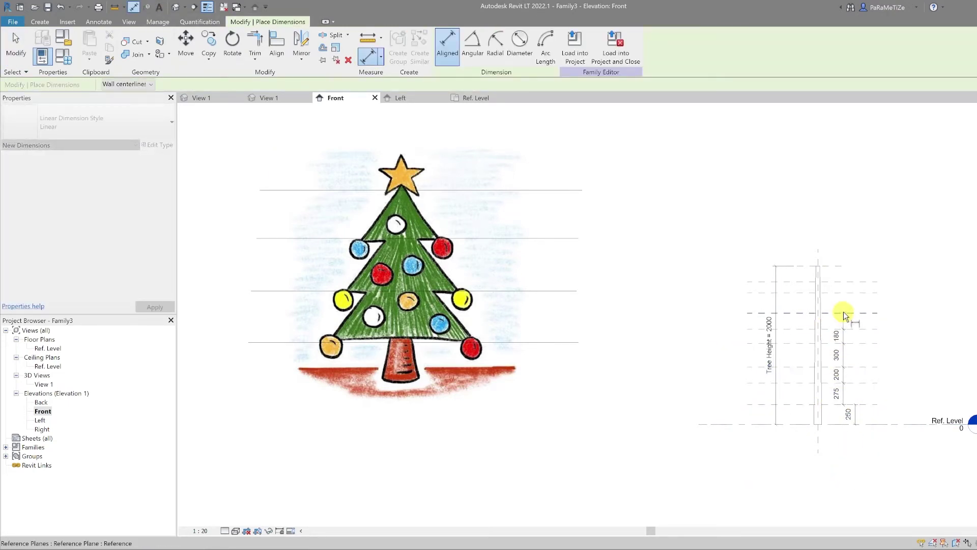
left_click(841, 266)
left_click(858, 307)
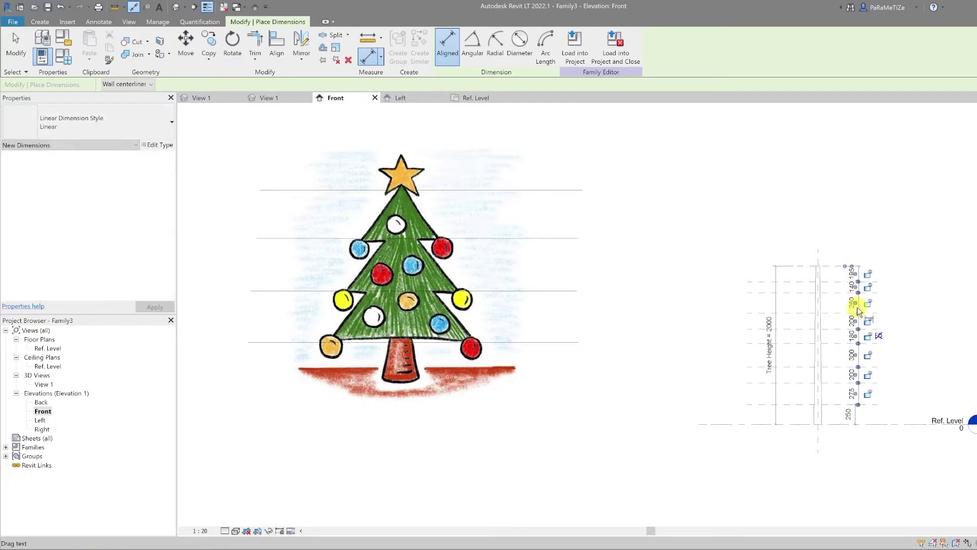
left_click(881, 336)
key("Escape")
left_click(857, 362)
key("Delete")
Name the horizontal reference planes with consecutive numbers, from 1 at the lowest plane up to the Tree Height plane.
left_click(830, 405)
left_click(767, 410)
type("t")
key("Return")
scroll(756, 385, "up", 2)
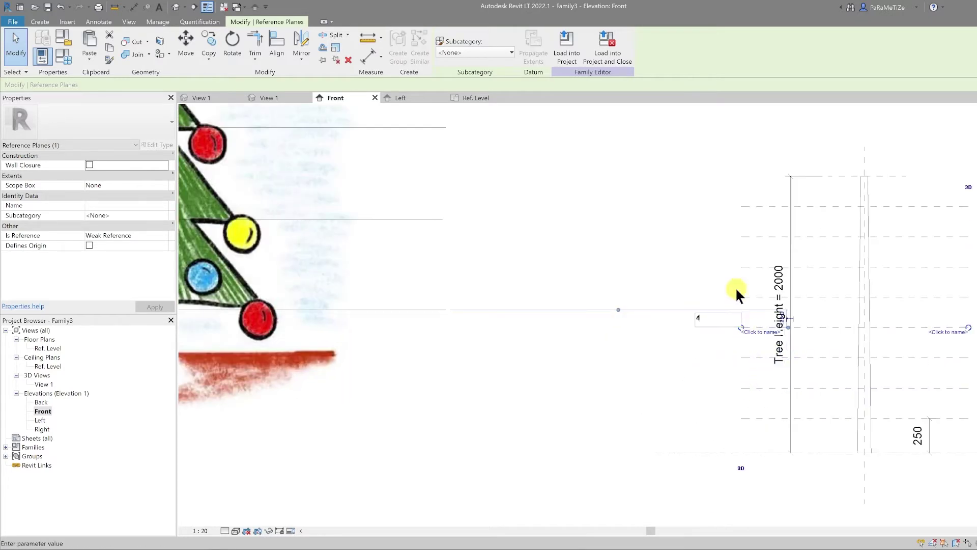
left_click(749, 298)
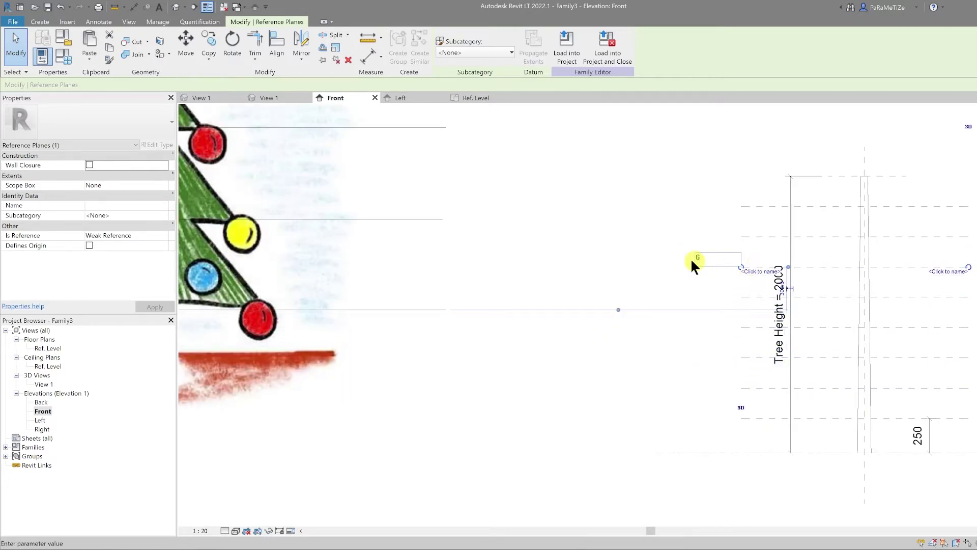
left_click(741, 240)
left_click(755, 205)
left_click(756, 206)
left_click(758, 211)
key("Escape")
left_click(842, 177)
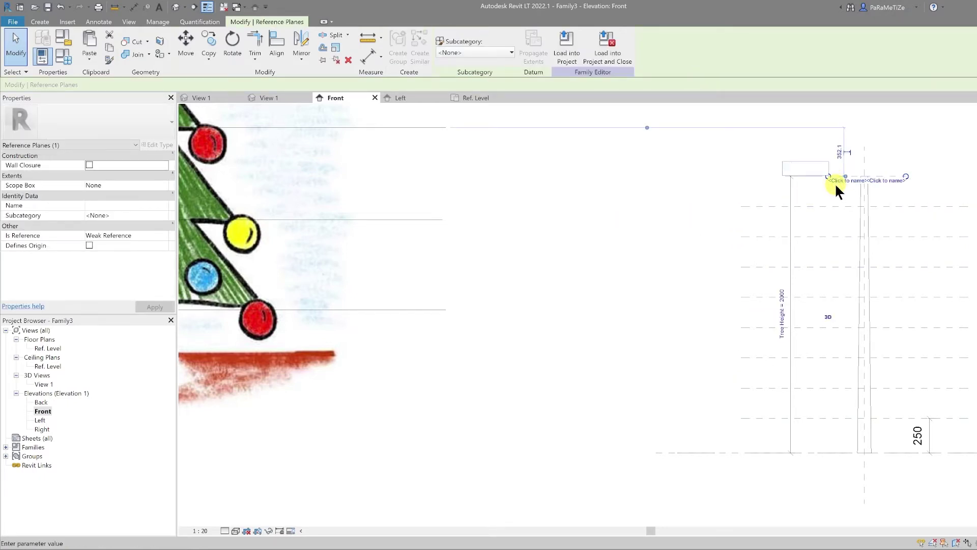
left_click(700, 179)
scroll(649, 311, "down", 3)
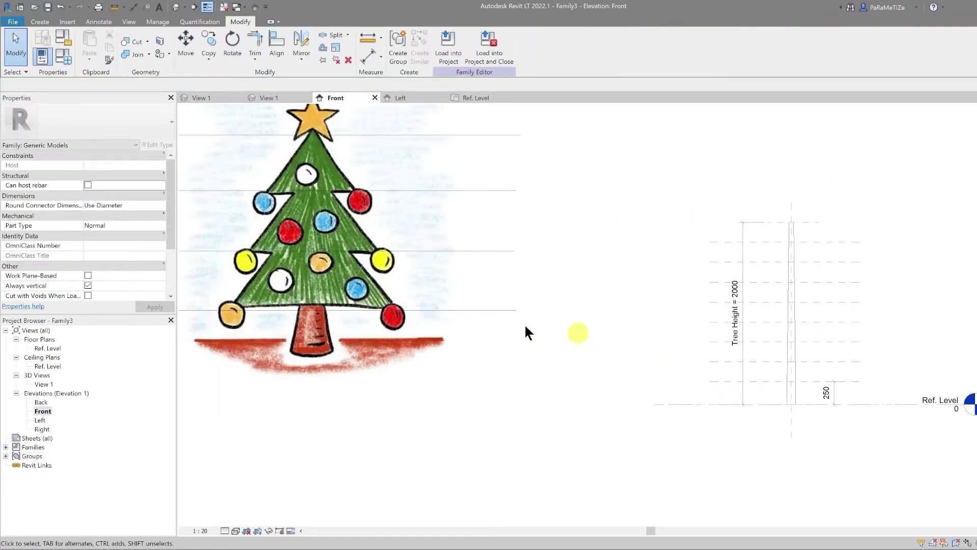
In the Ref. Level floor plan, start a blend and sketch its base as a 700 mm radius circle centred on the trunk.
double_click(54, 348)
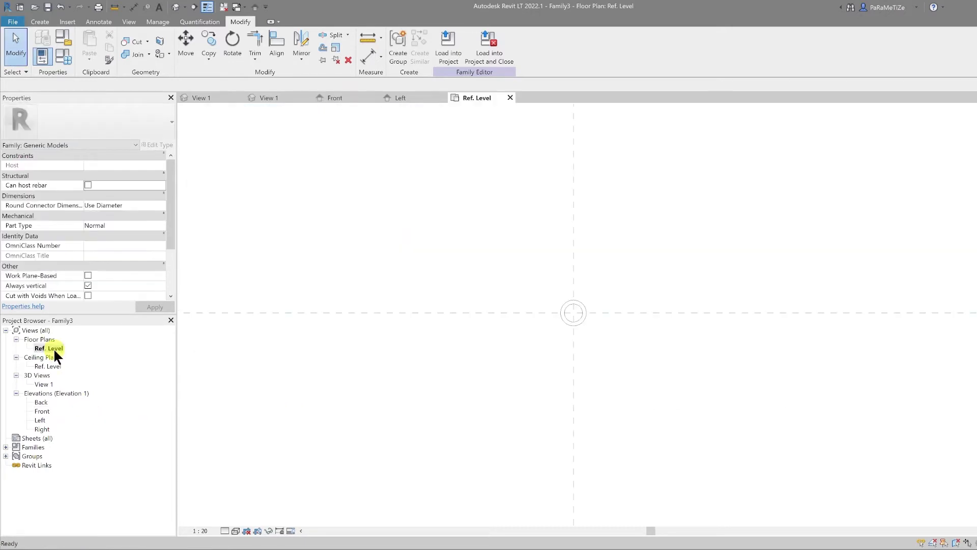
left_click(41, 22)
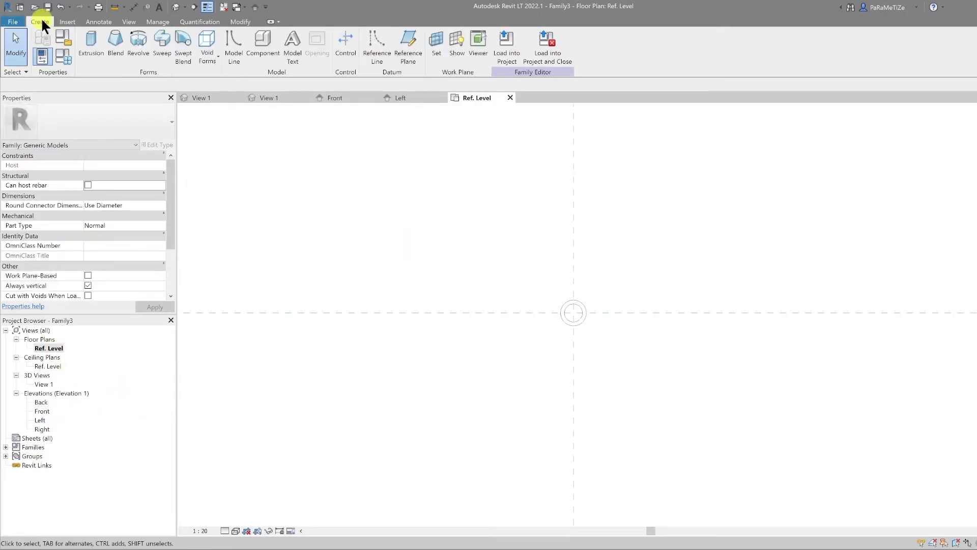
left_click(116, 43)
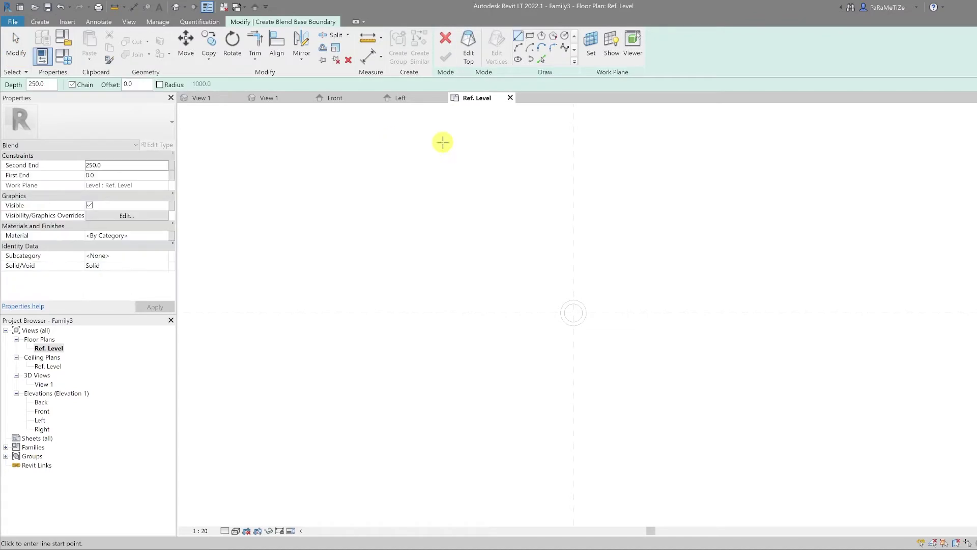
left_click(564, 35)
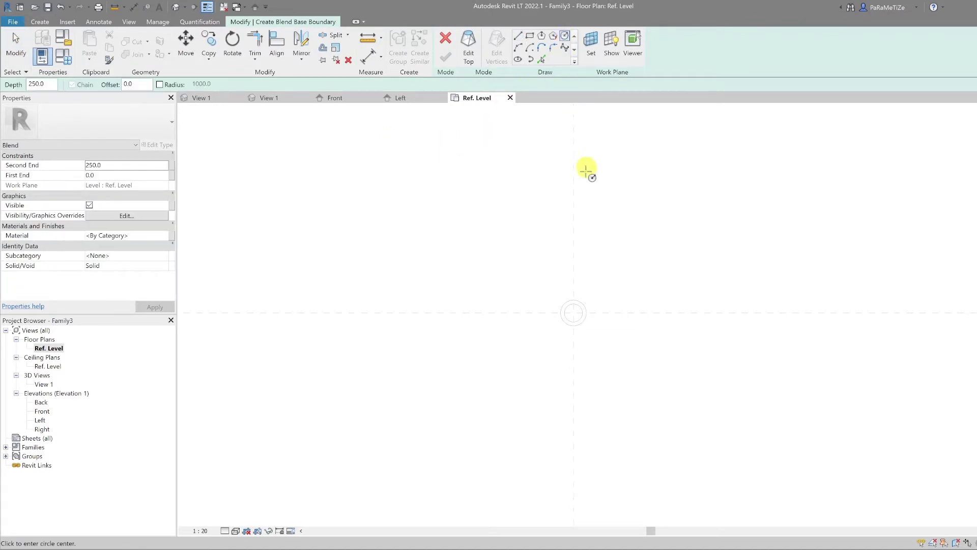
left_click(573, 312)
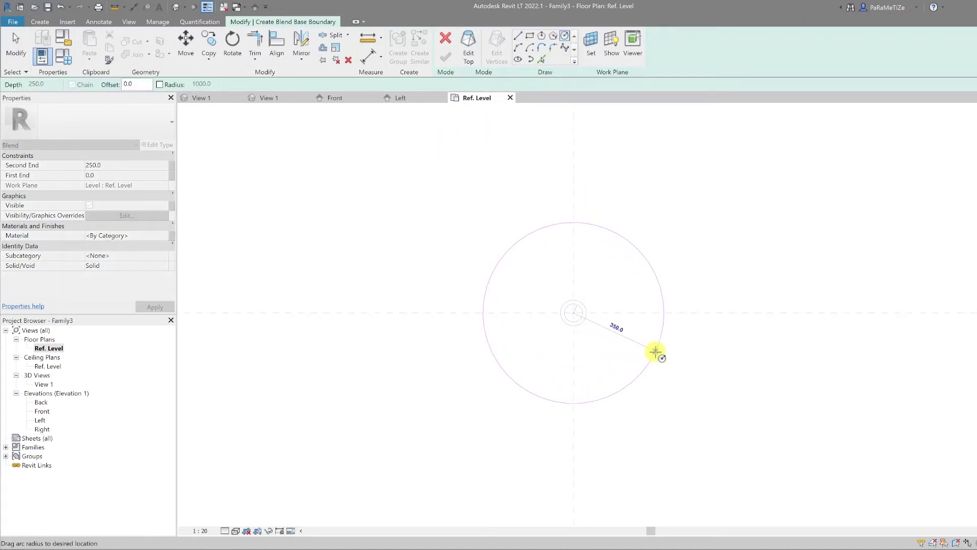
type("7")
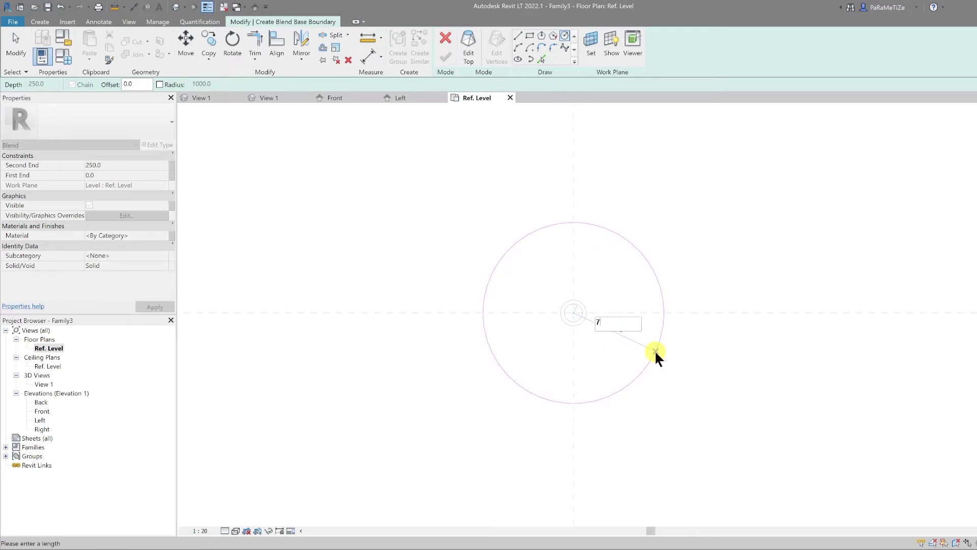
type("00")
key("Return")
Sketch the blend's top as a 250 mm radius circle centred on the trunk and finish the blend.
left_click(470, 49)
left_click(564, 36)
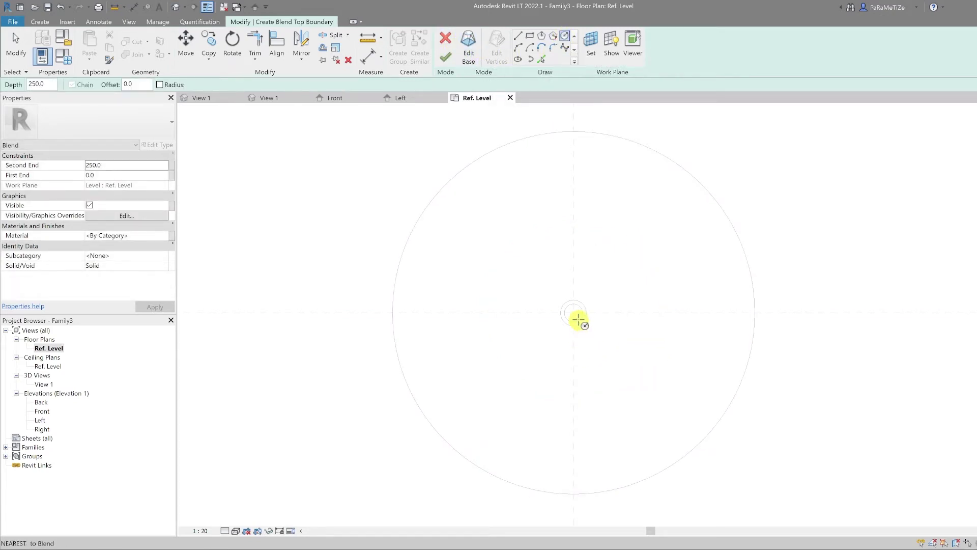
left_click(573, 313)
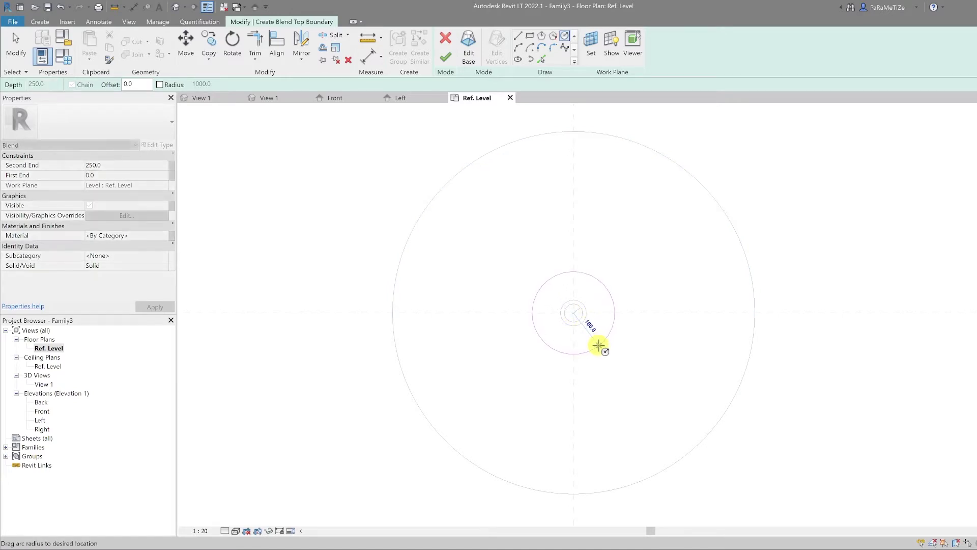
type("250")
key("Return")
left_click(446, 56)
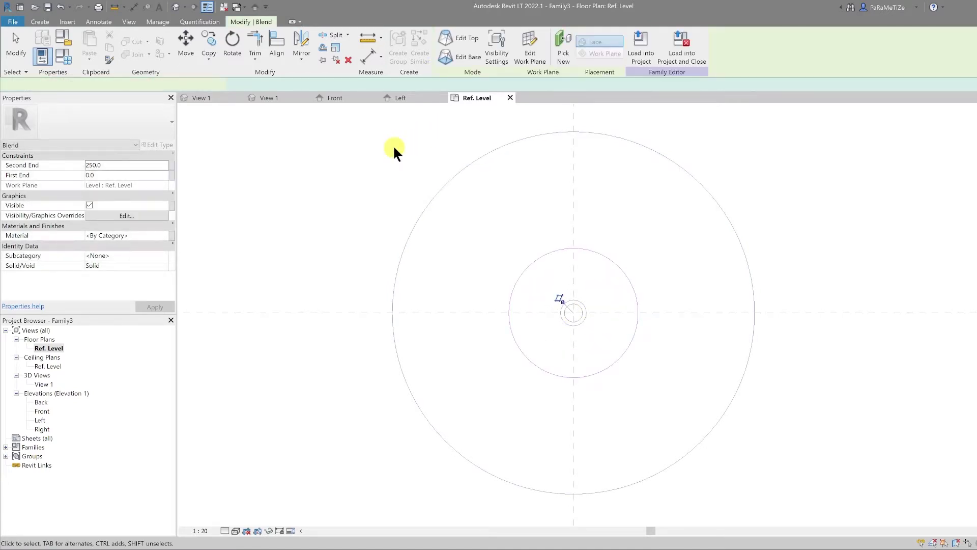
In the Front elevation, stretch the blend so it spans from the lowest numbered plane to the plane just below the treetop.
double_click(41, 410)
middle_click_drag(692, 380, 574, 351)
scroll(574, 351, "up", 1)
left_click_drag(627, 346, 630, 190)
left_click_drag(628, 379, 642, 351)
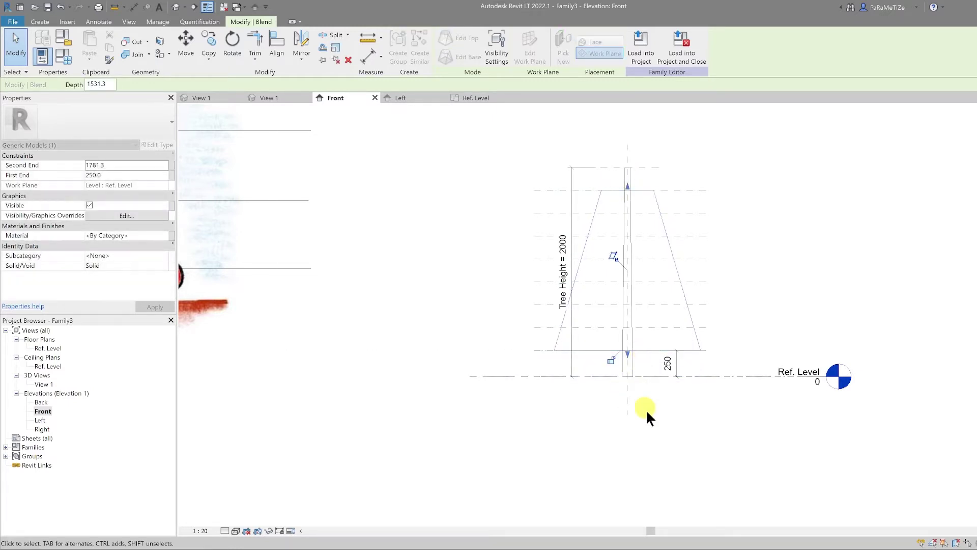
left_click(661, 414)
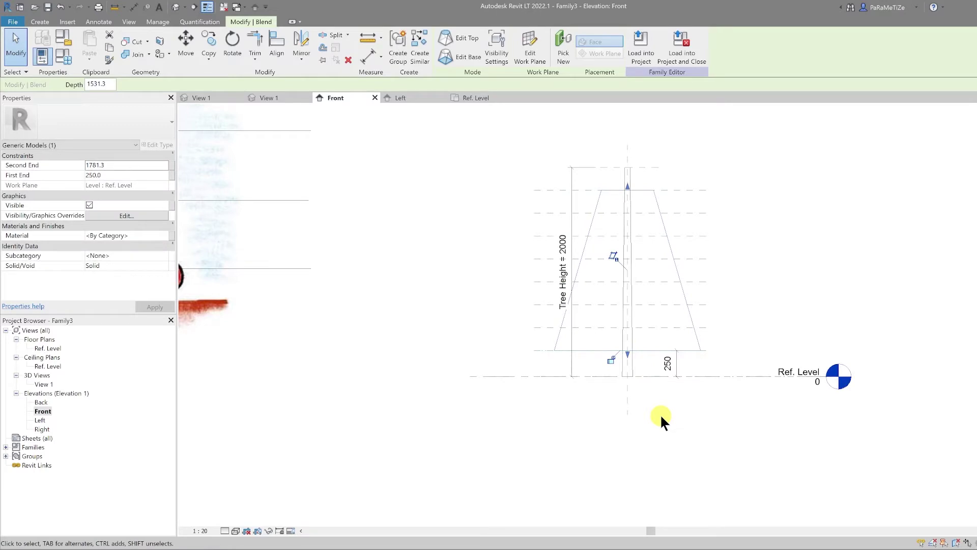
Move the Tree Height dimension line outward, clear of the blend and the ends of the reference planes.
left_click(572, 362)
left_click_drag(560, 363, 530, 364)
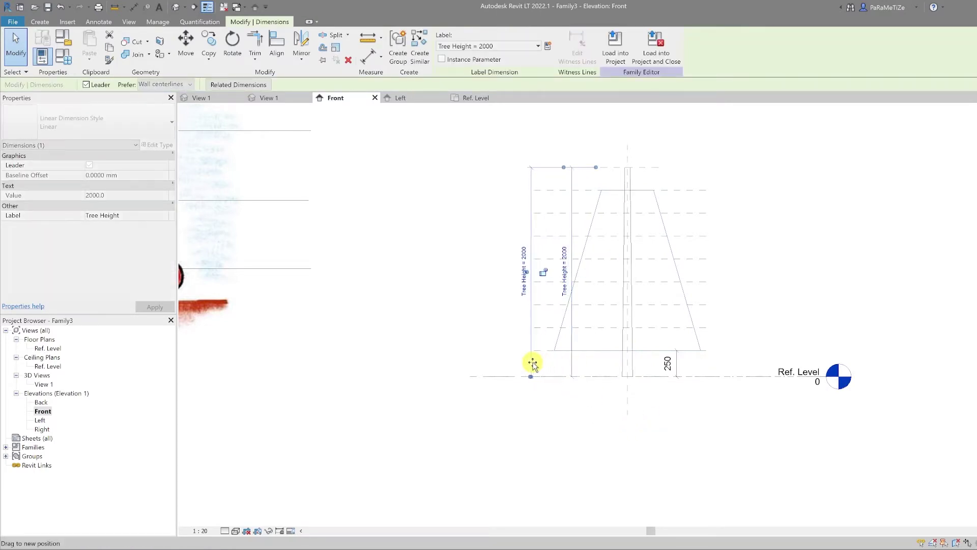
Draw a vertical reference plane from the blend's left edge at the second-lowest level plane up past the treetop.
scroll(584, 382, "up", 3)
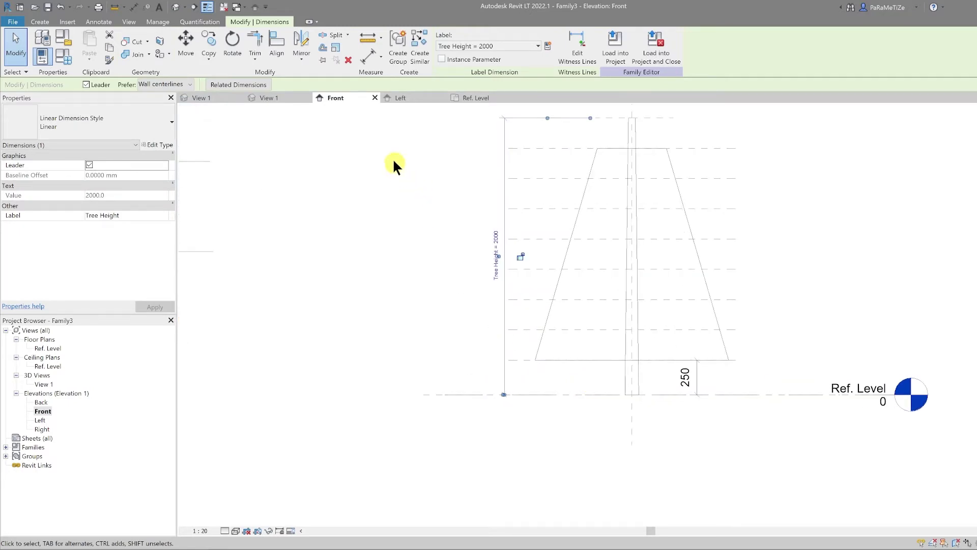
left_click(39, 22)
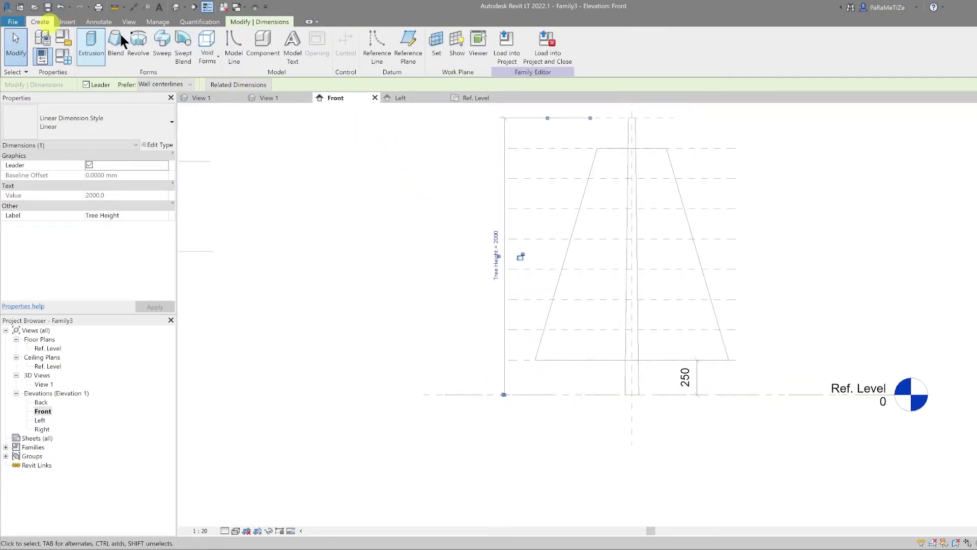
left_click(407, 47)
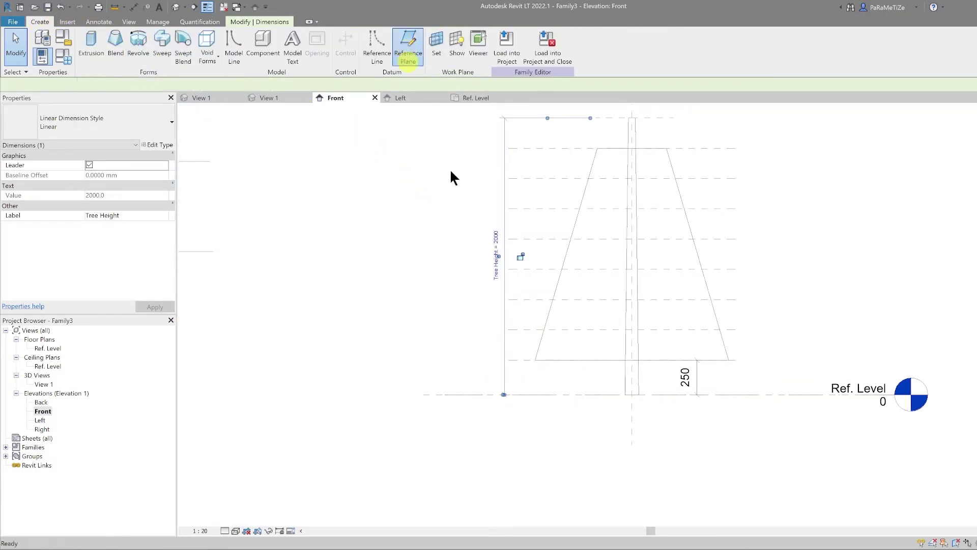
left_click(544, 330)
scroll(545, 323, "down", 2)
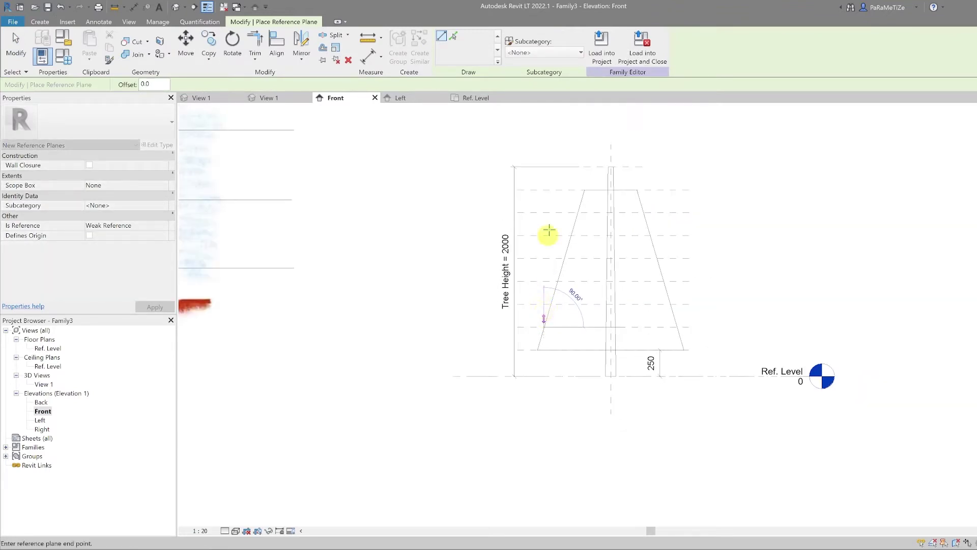
left_click(543, 149)
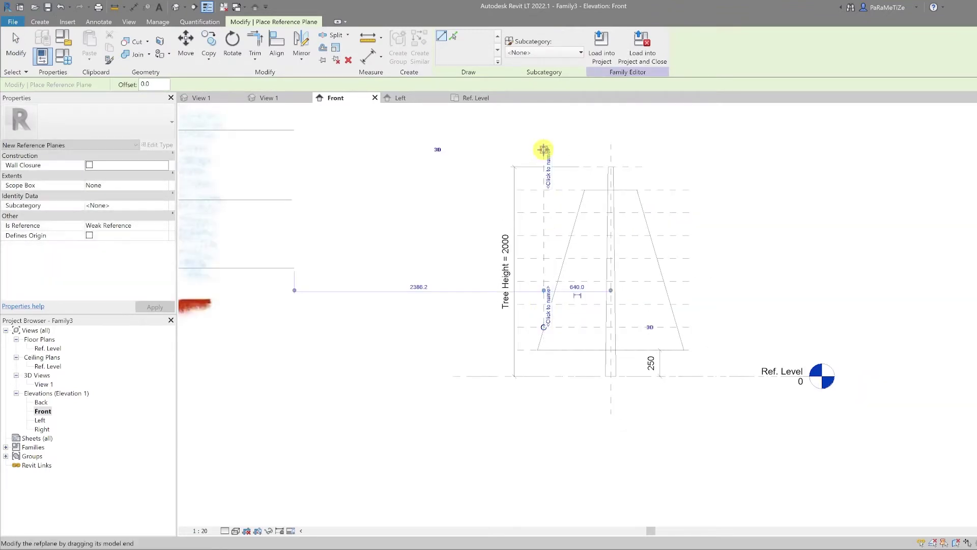
Draw a second vertical reference plane upward from the blend's left edge at the third level plane.
scroll(552, 314, "up", 4)
left_click(548, 293)
scroll(549, 292, "down", 2)
scroll(552, 125, "down", 2)
middle_click_drag(551, 121, 549, 181)
left_click(547, 164)
Draw another vertical reference plane upward from the blend's left edge at level plane 4 and end the command.
scroll(561, 265, "up", 4)
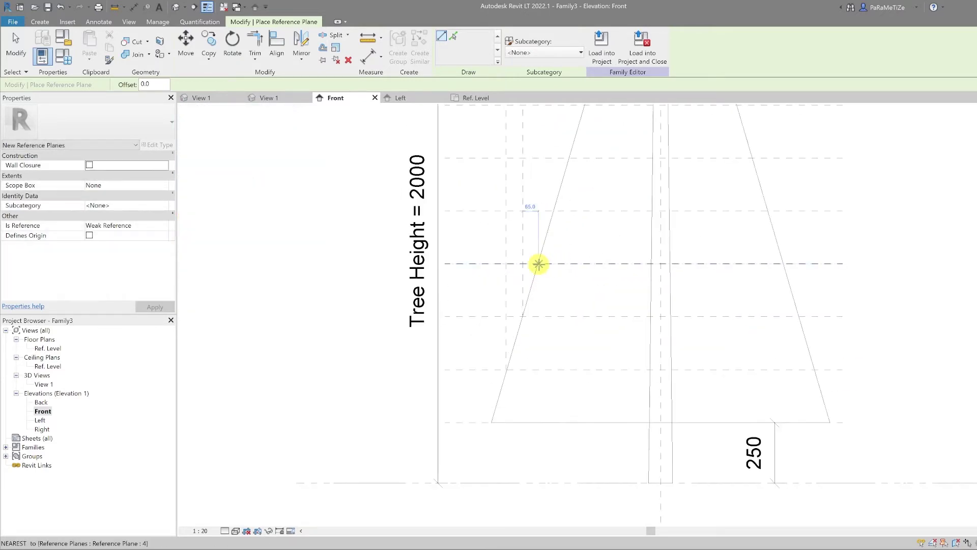
left_click(539, 264)
middle_click_drag(544, 221, 539, 303)
scroll(538, 303, "down", 2)
middle_click_drag(534, 146, 534, 212)
left_click(531, 172)
key("Escape")
scroll(537, 366, "up", 4)
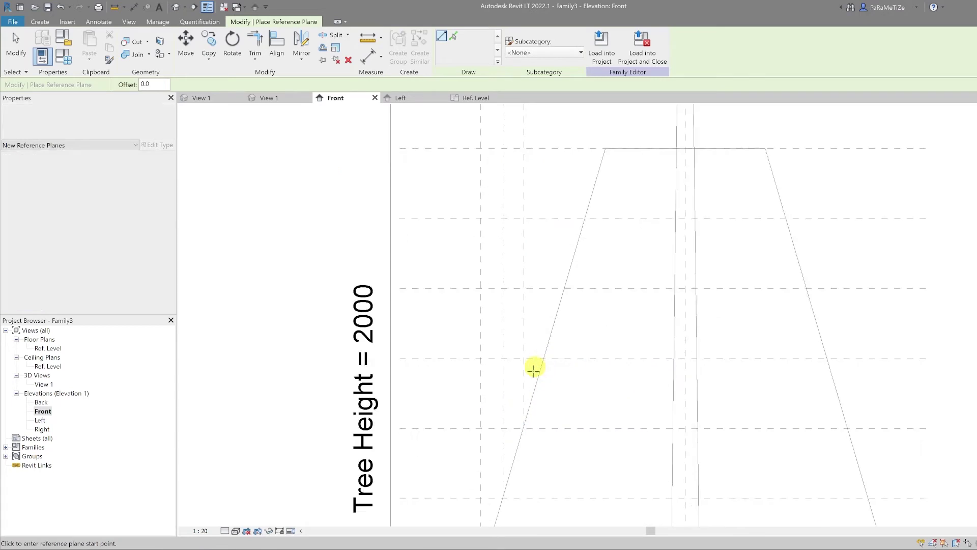
key("Escape")
Copy the vertical plane at level plane 4 to the blend's left edge at each of the four higher level planes.
middle_click_drag(526, 395, 536, 221)
left_click(536, 221)
key("c")
key("o")
left_click(517, 322)
left_click(104, 85)
left_click(538, 253)
left_click(558, 183)
middle_click_drag(564, 195, 583, 242)
left_click(563, 299)
left_click(583, 230)
key("Escape")
Copy a vertical reference plane to the blend's lower left corner on the lowest level plane.
scroll(604, 243, "down", 3)
scroll(582, 242, "up", 2)
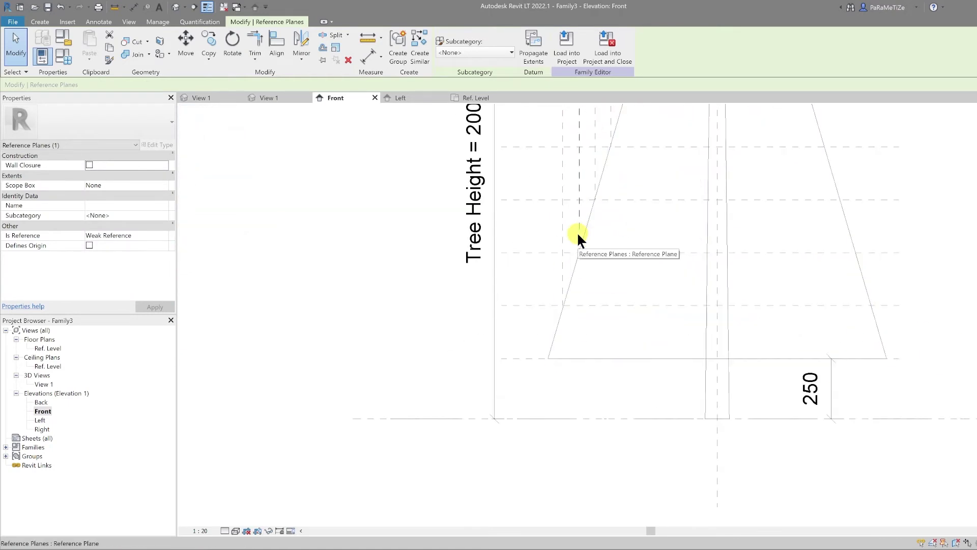
left_click(210, 51)
left_click(580, 252)
key("Escape")
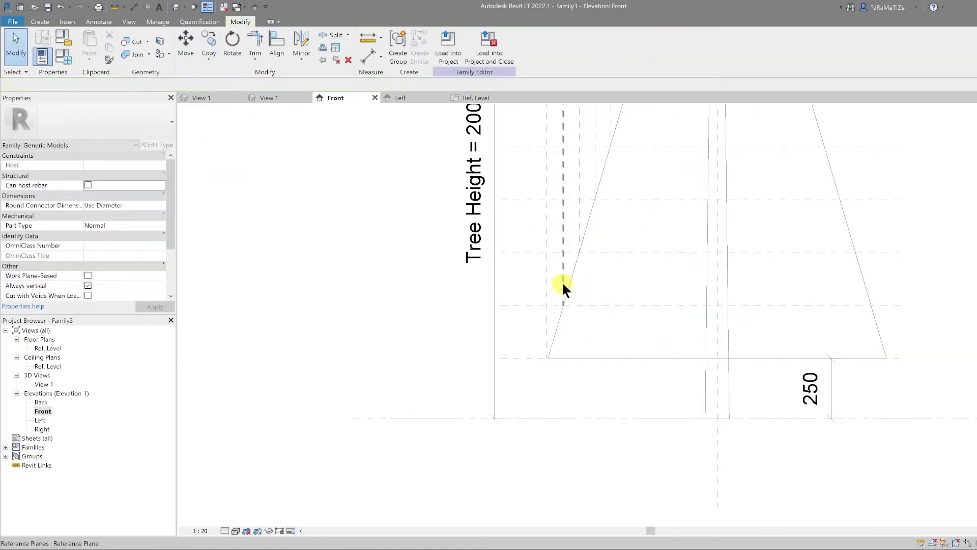
scroll(562, 280, "down", 3)
scroll(571, 326, "up", 2)
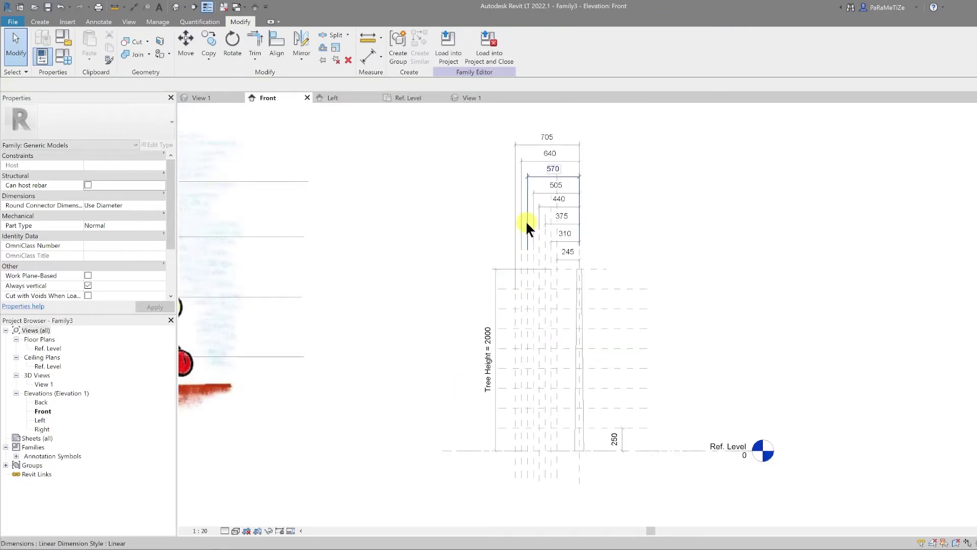
In the branch family's 3D view, link the swept blend's material to a new type parameter named Material.
left_click(469, 96)
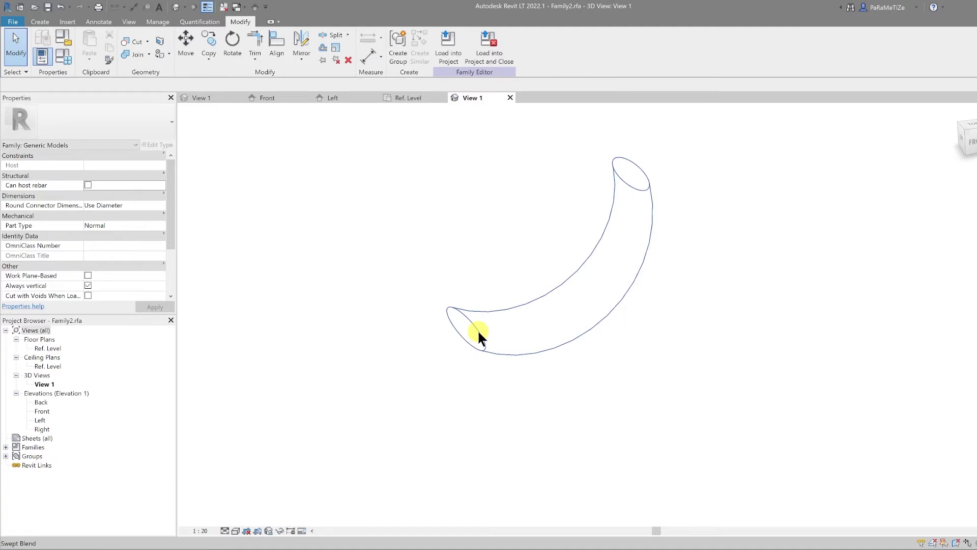
left_click(478, 329)
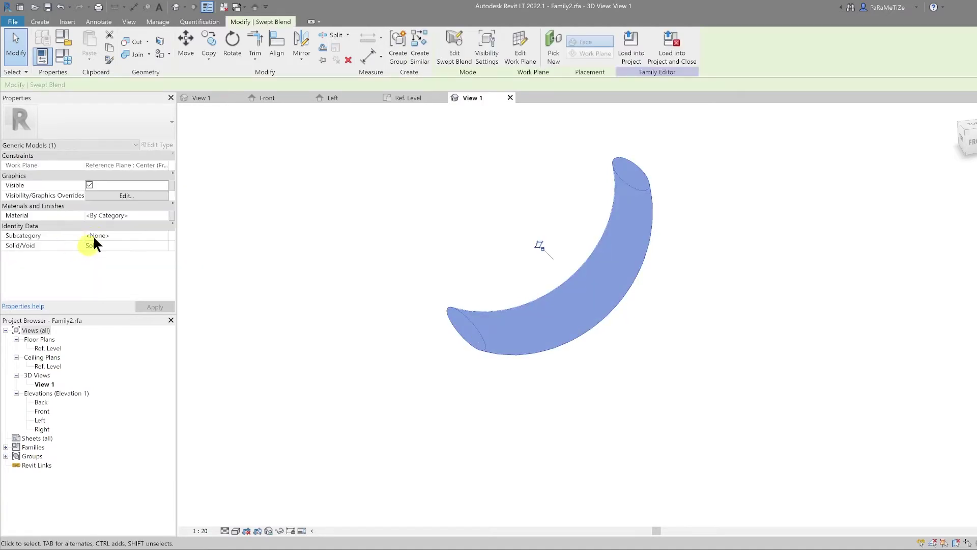
left_click(172, 215)
left_click(430, 340)
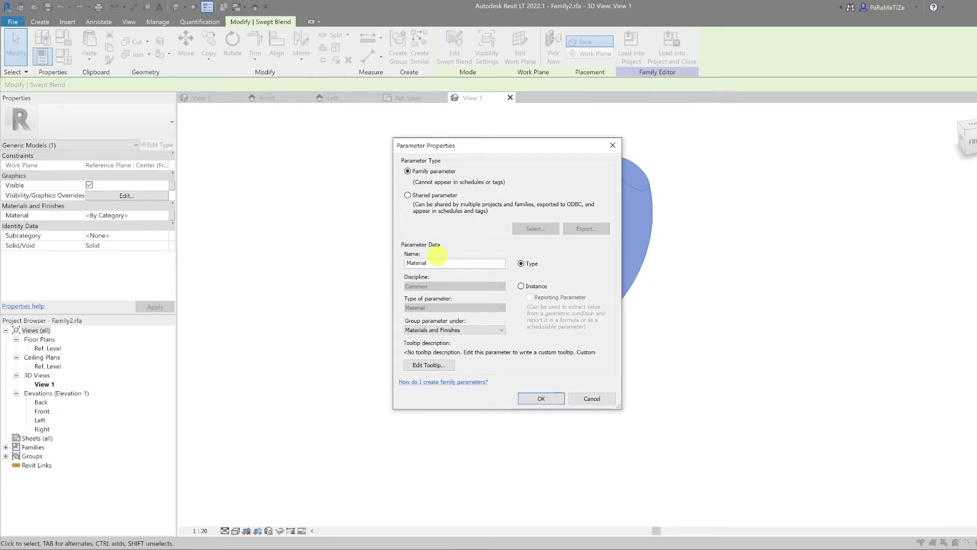
left_click(548, 396)
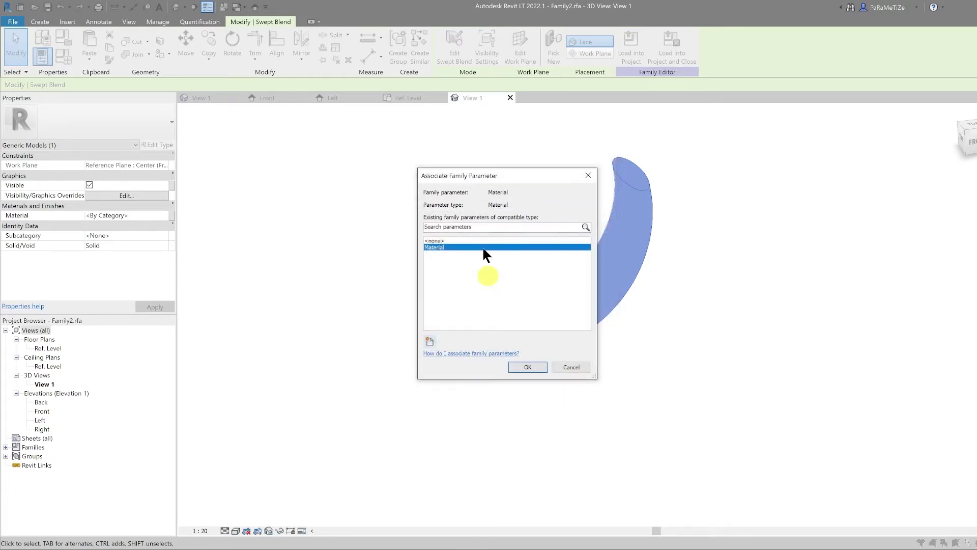
left_click(515, 368)
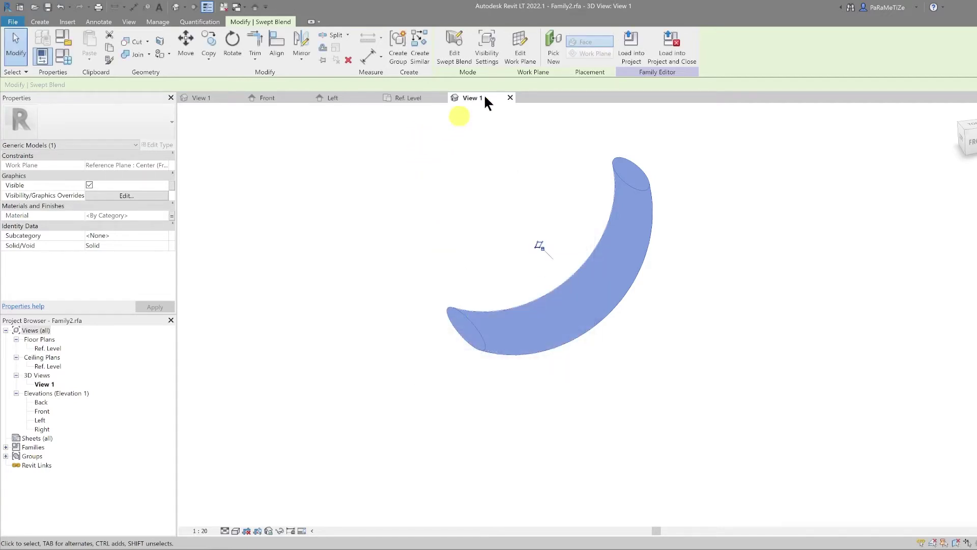
Load the branch into the tree family, closing it unsaved, and place it on the front/back centre plane about 165 mm left of the trunk.
left_click(661, 55)
left_click(529, 282)
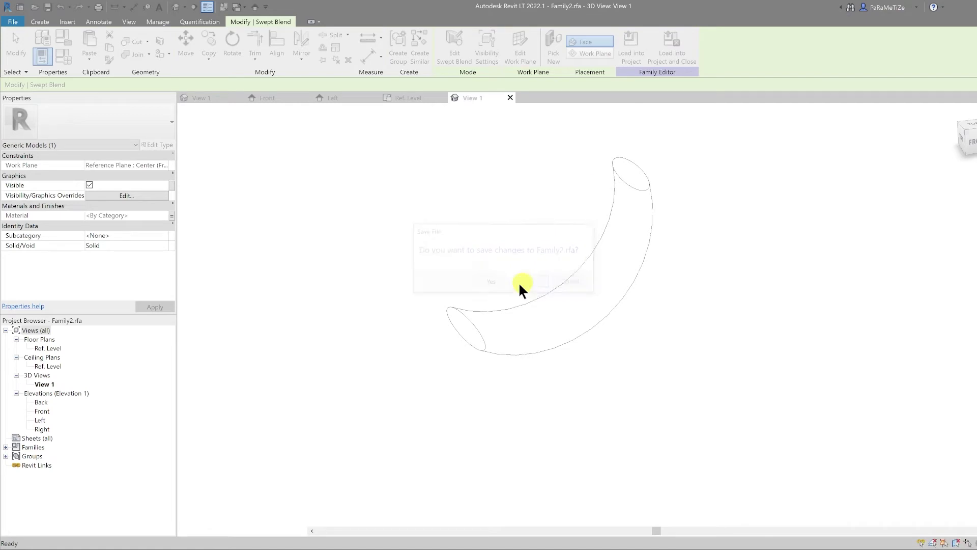
middle_click_drag(549, 447, 554, 383)
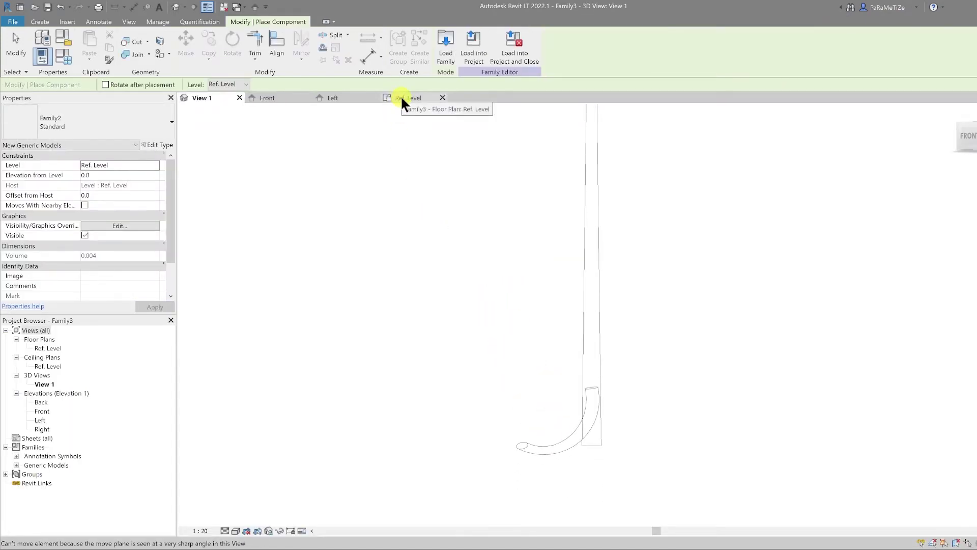
left_click(402, 98)
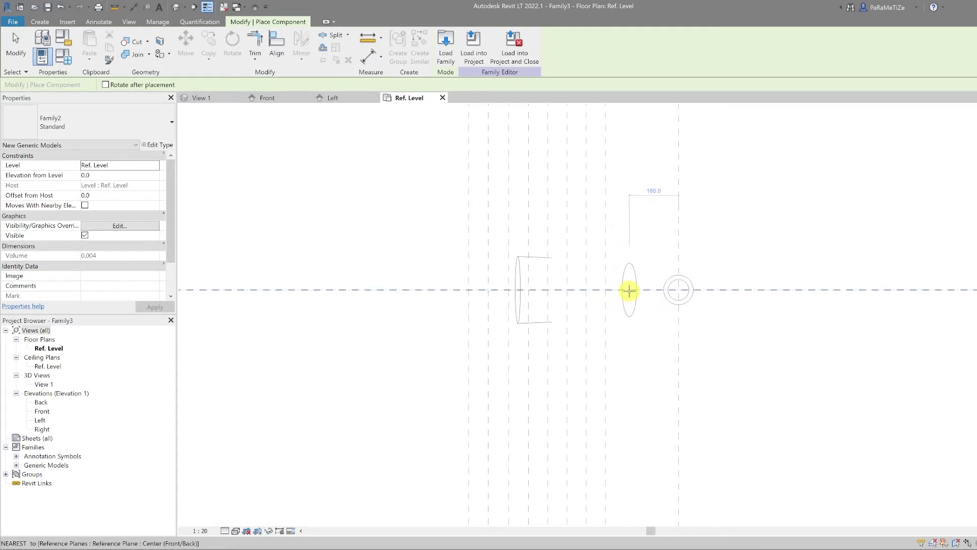
left_click(629, 290)
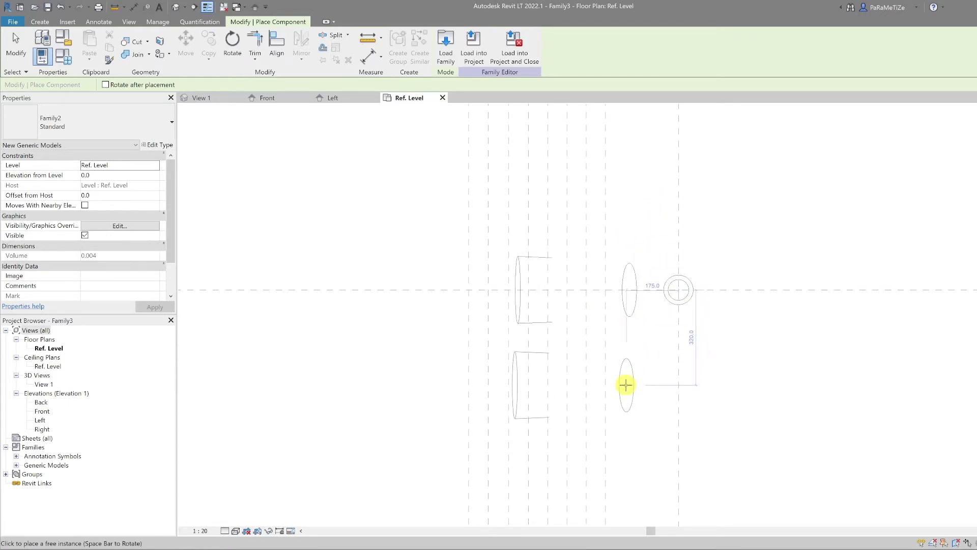
key("Escape")
Move the branch in plan so its outer end meets the outermost vertical reference plane.
scroll(483, 298, "up", 2)
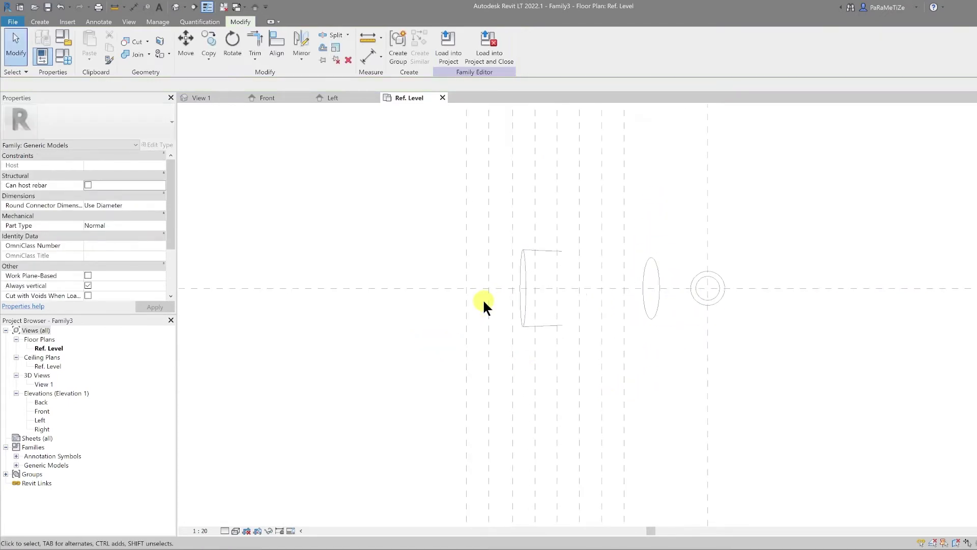
left_click(534, 294)
left_click(186, 44)
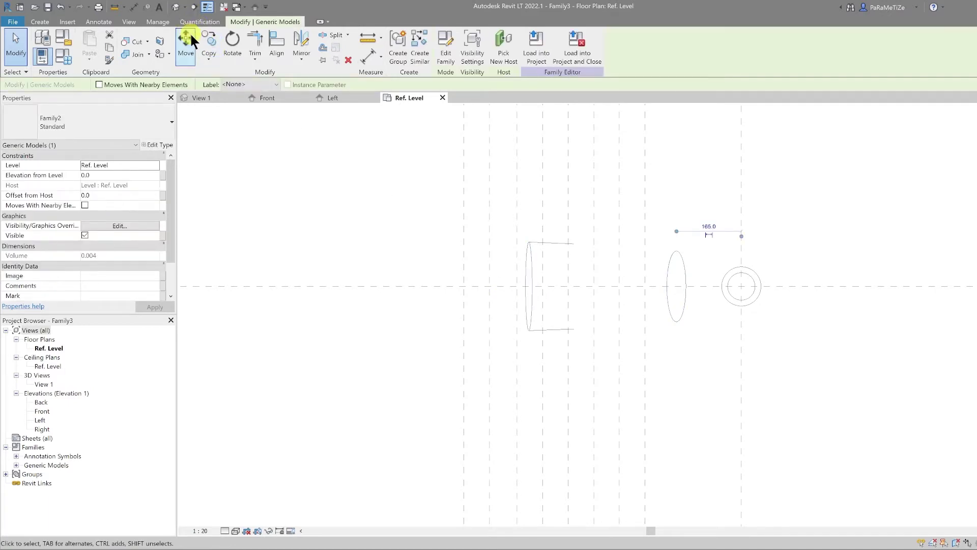
left_click(543, 320)
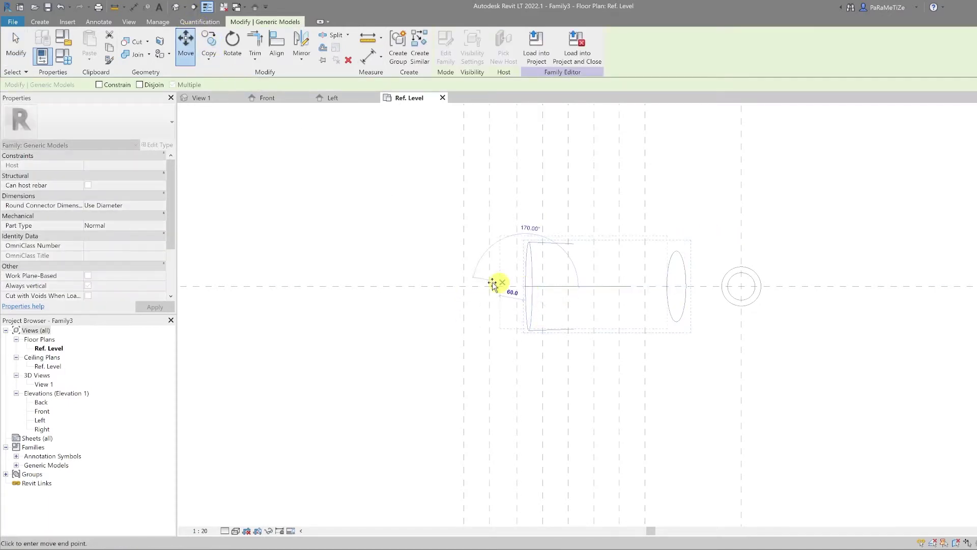
left_click(465, 286)
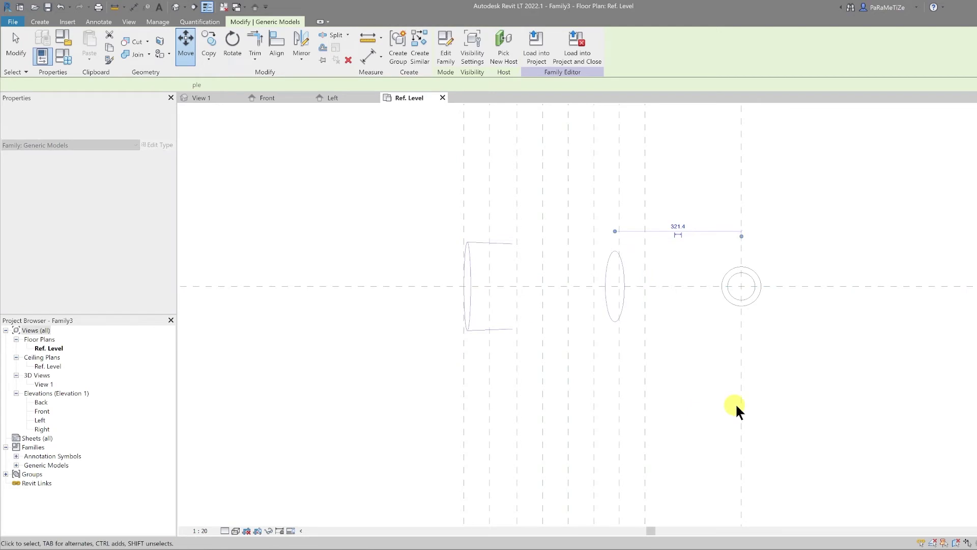
scroll(647, 325, "down", 3)
middle_click_drag(647, 325, 581, 304)
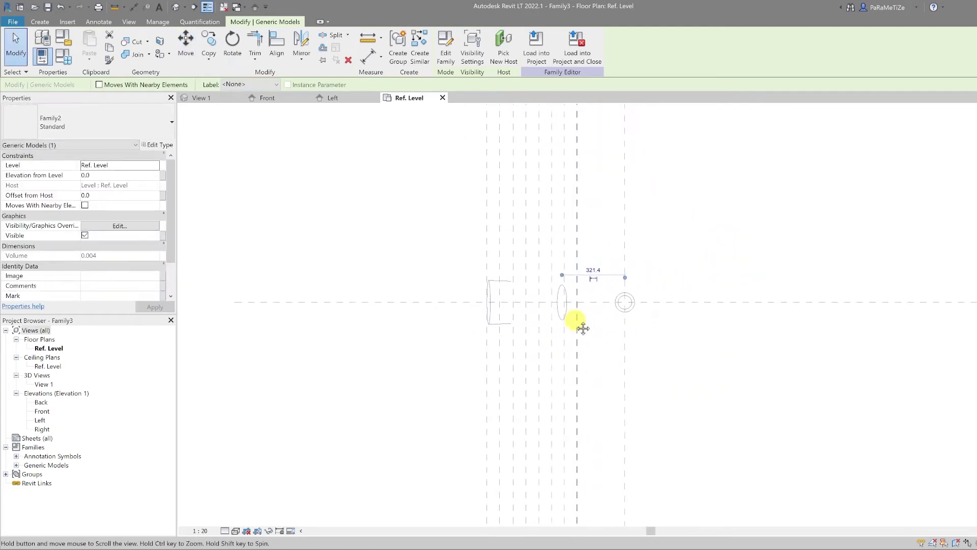
left_click(392, 219)
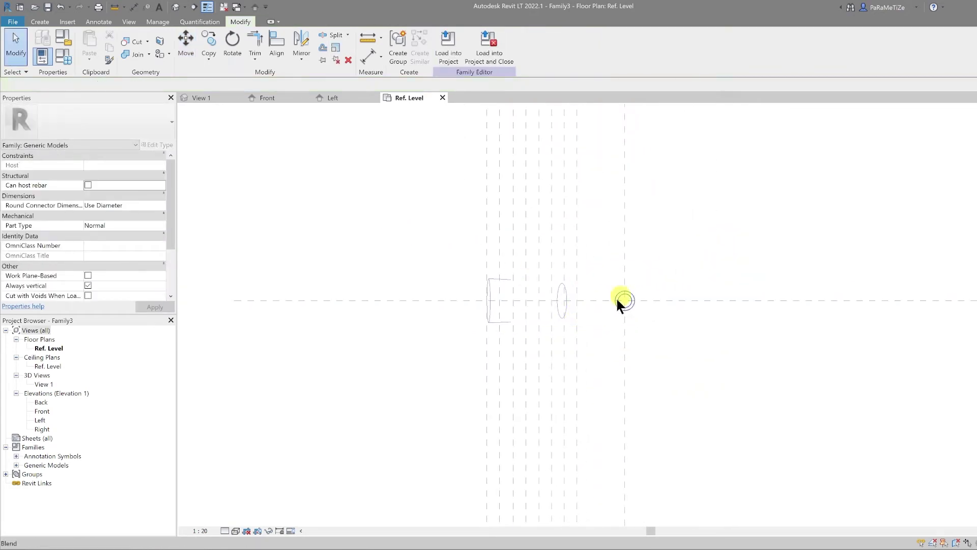
In the Front elevation, move the branch up 250 mm so its outer end sits on the lowest level plane.
left_click(559, 300)
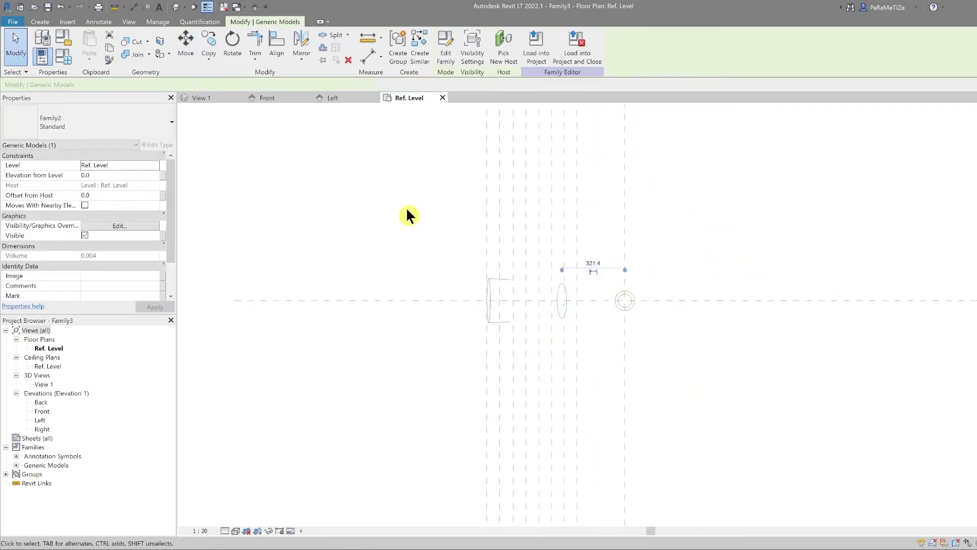
left_click(347, 178)
left_click(284, 98)
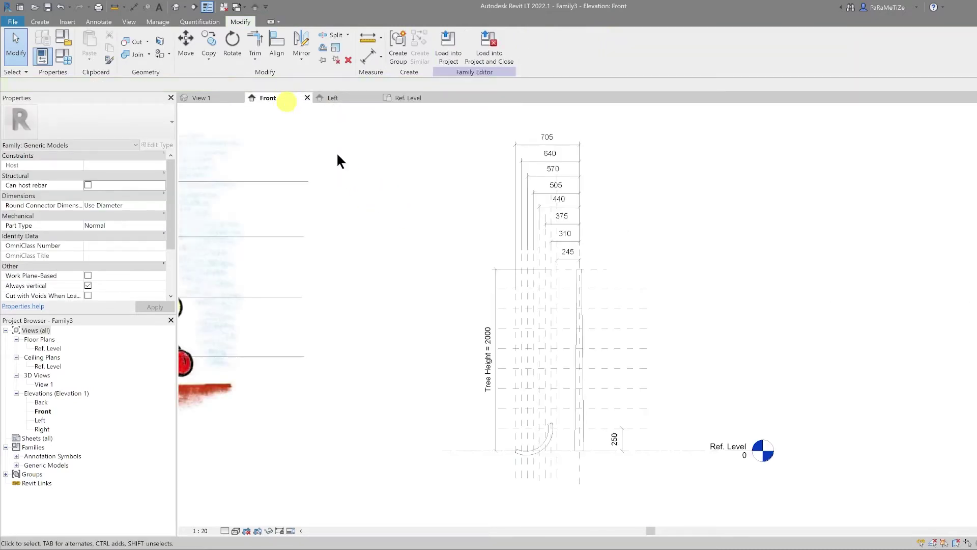
scroll(524, 441, "up", 5)
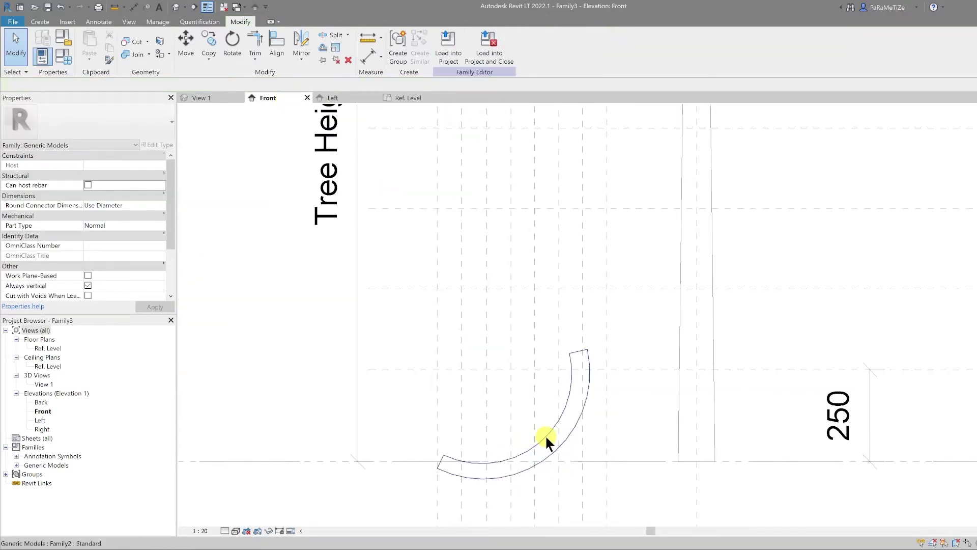
left_click(545, 435)
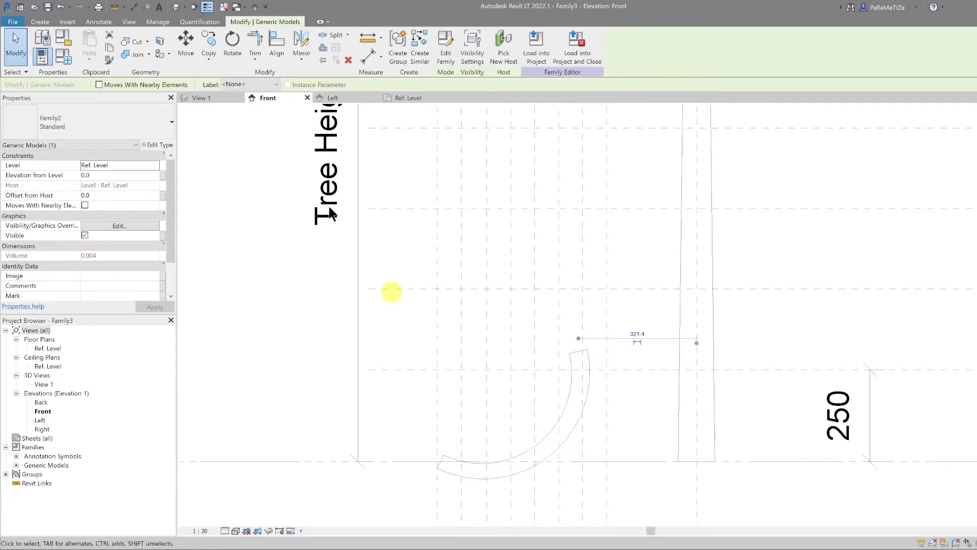
left_click(185, 45)
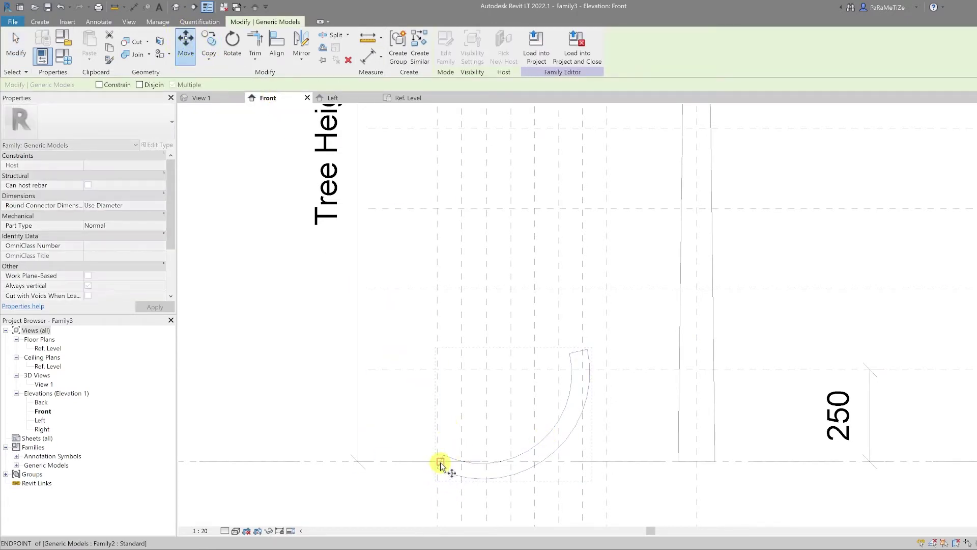
left_click(439, 465)
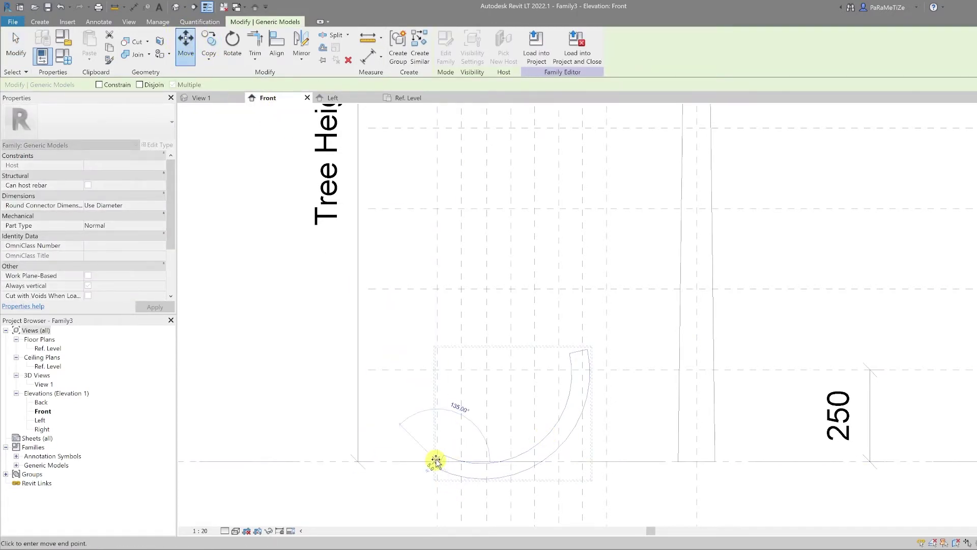
left_click(437, 369)
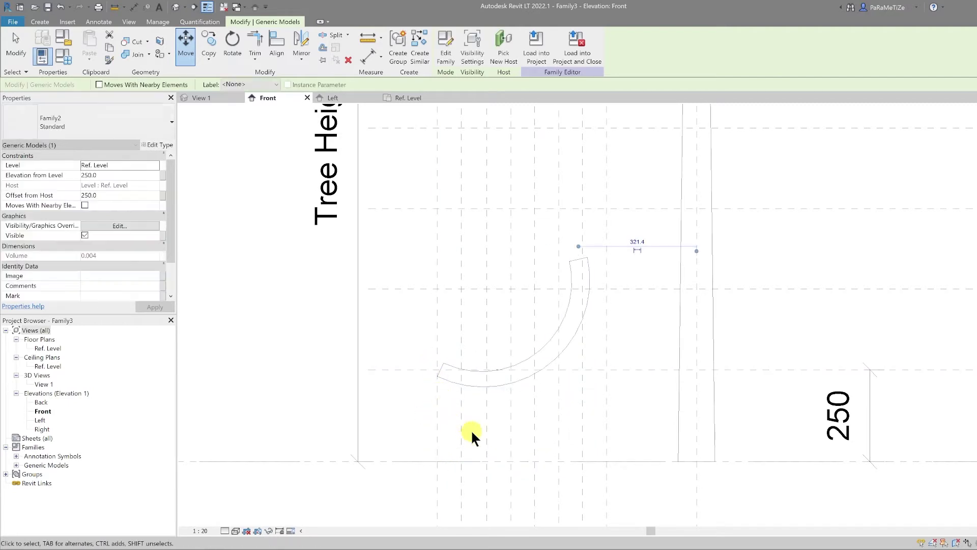
In the Ref. Level plan, radially array the branch around the trunk's centre with a 360/12 degree spacing and 12 members.
scroll(475, 430, "down", 2)
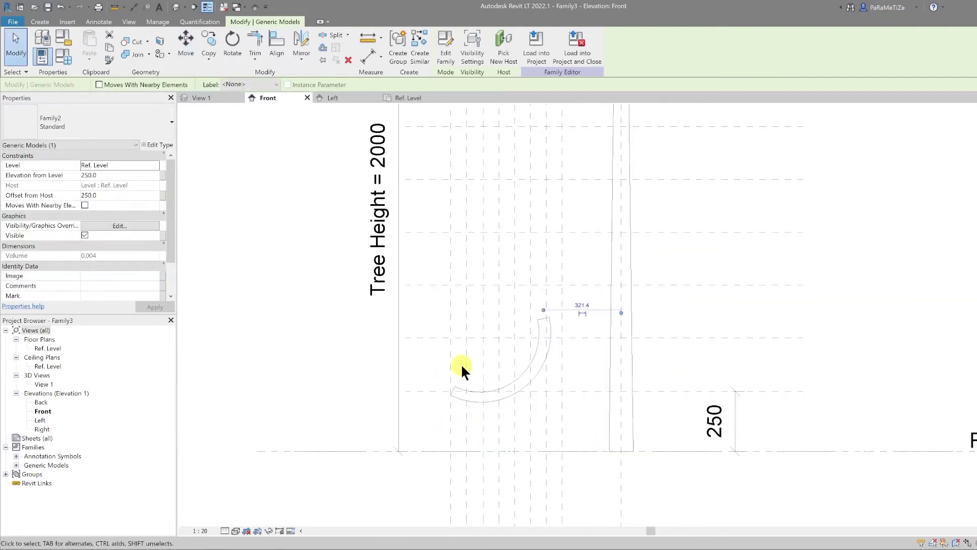
left_click(398, 102)
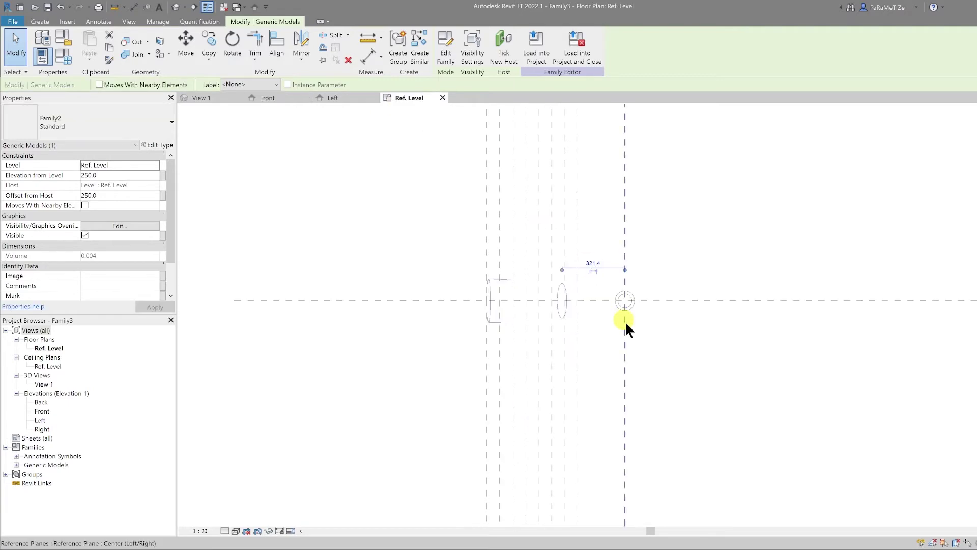
left_click(212, 56)
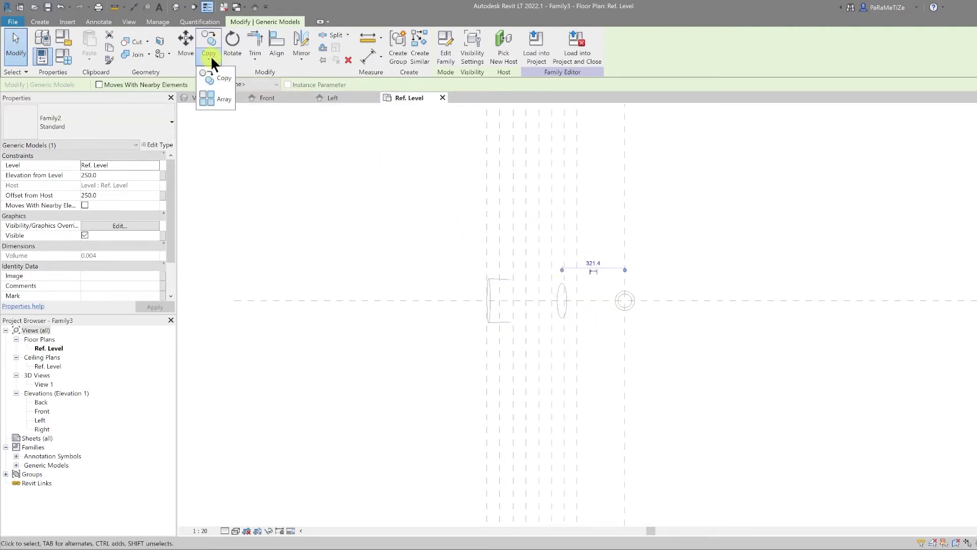
left_click(219, 99)
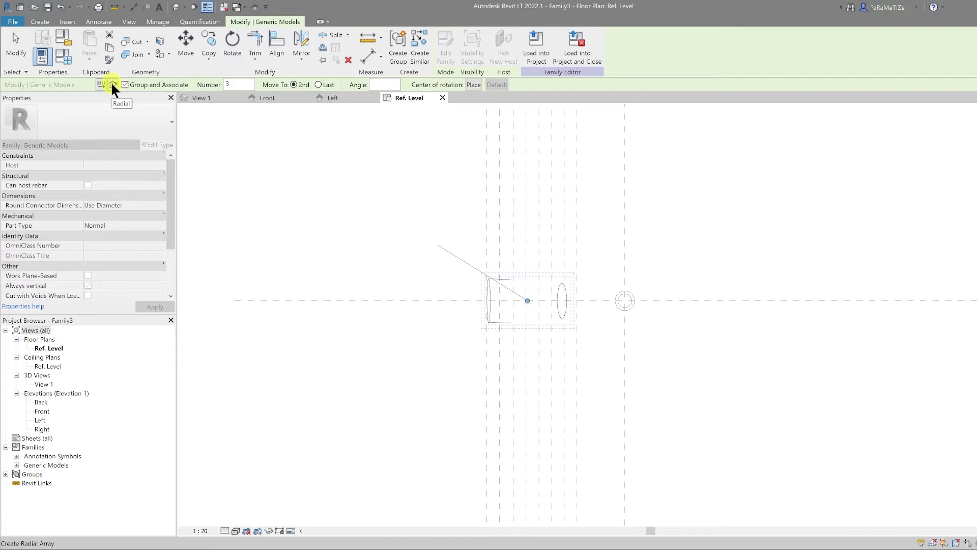
left_click(475, 84)
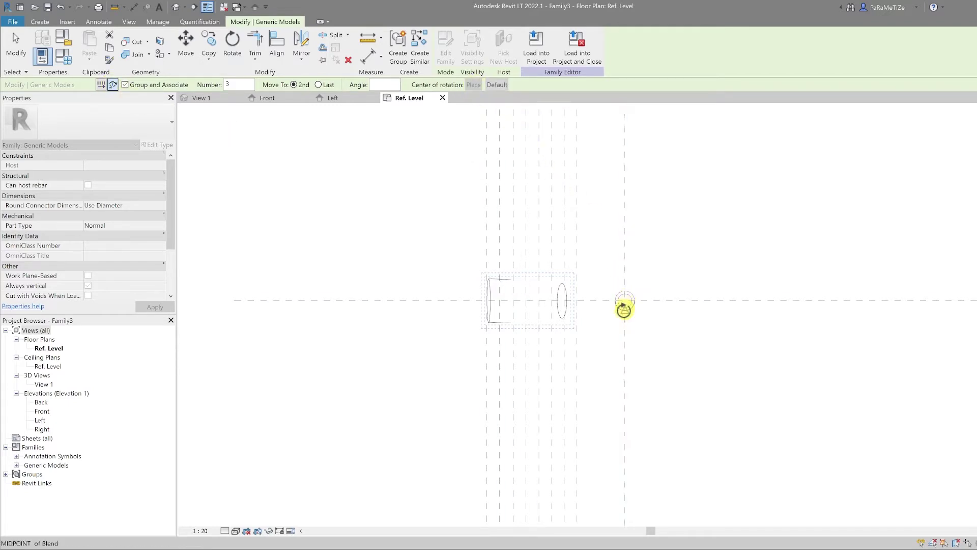
left_click(625, 301)
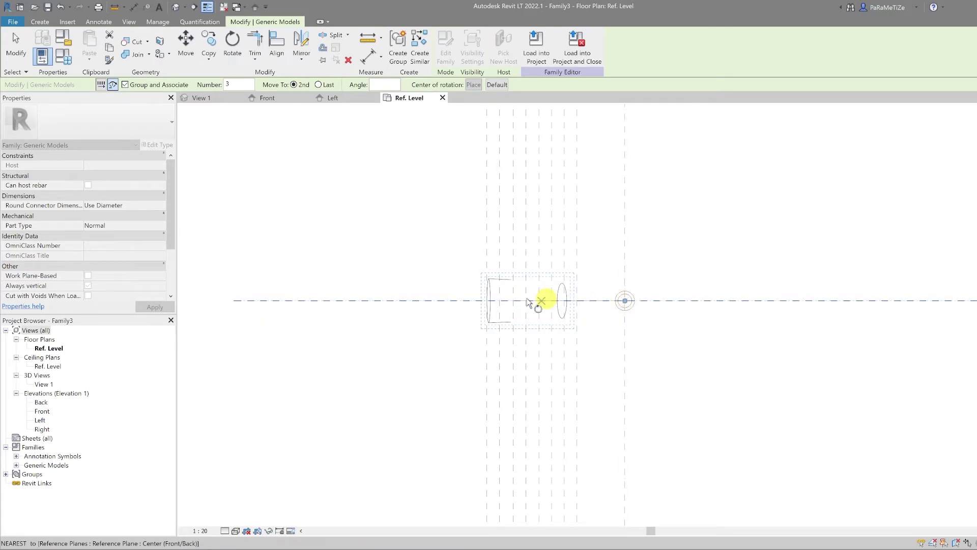
left_click(501, 301)
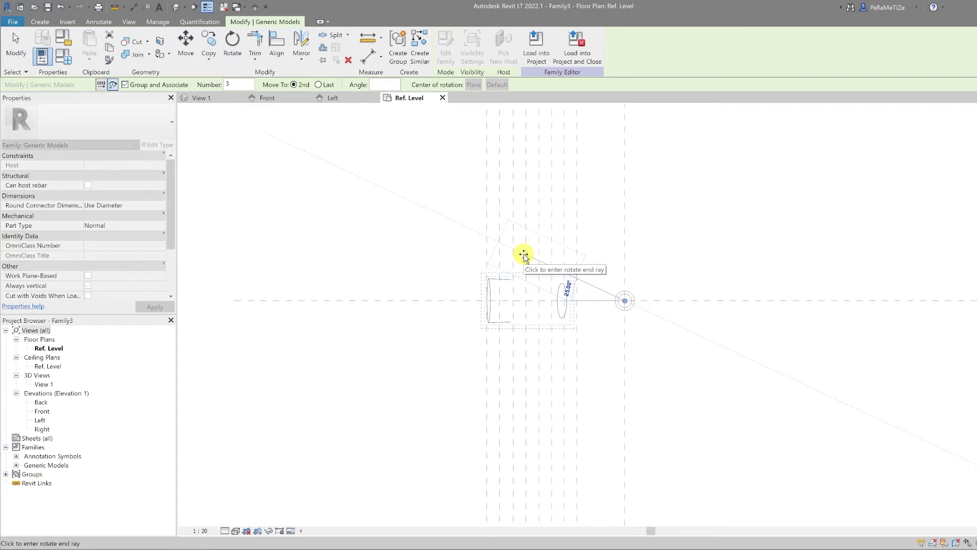
type("3")
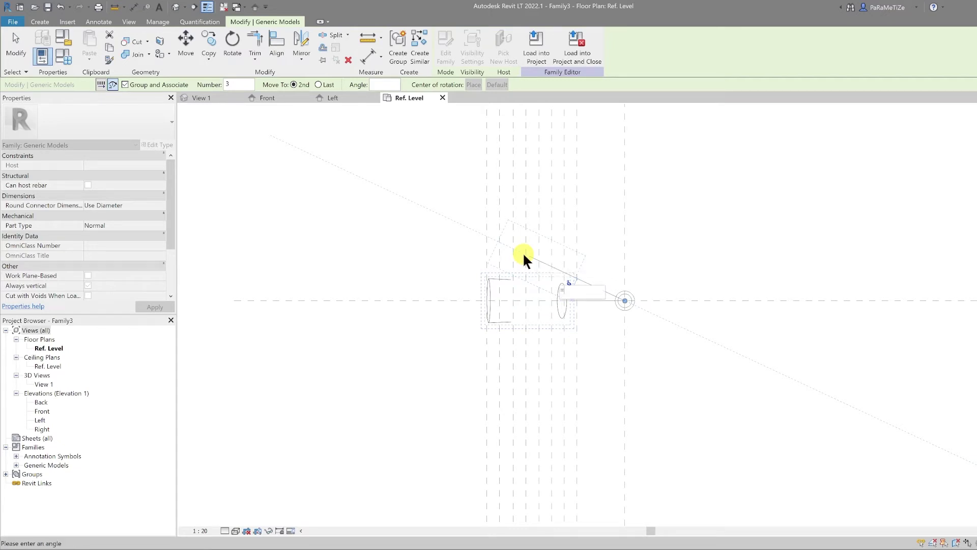
type("60/12")
key("Return")
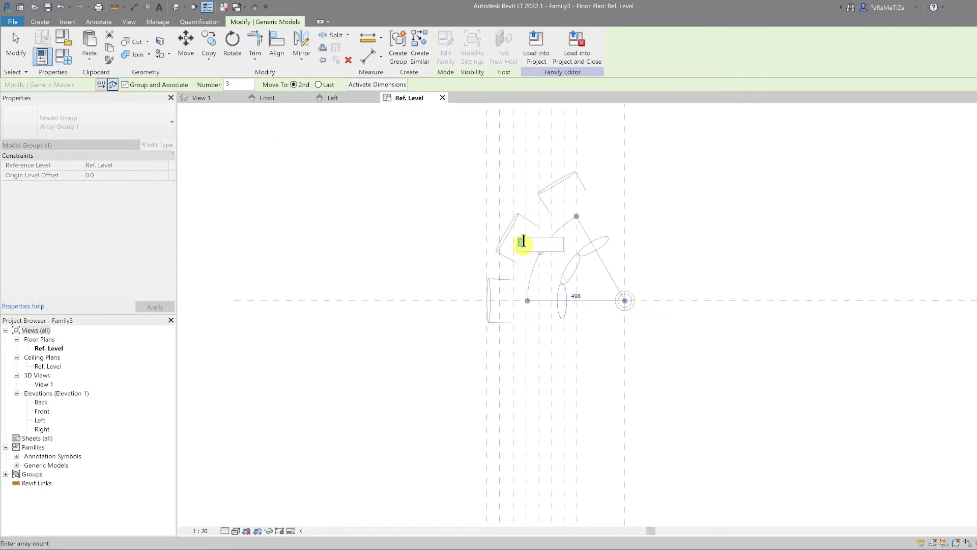
type("12")
key("Return")
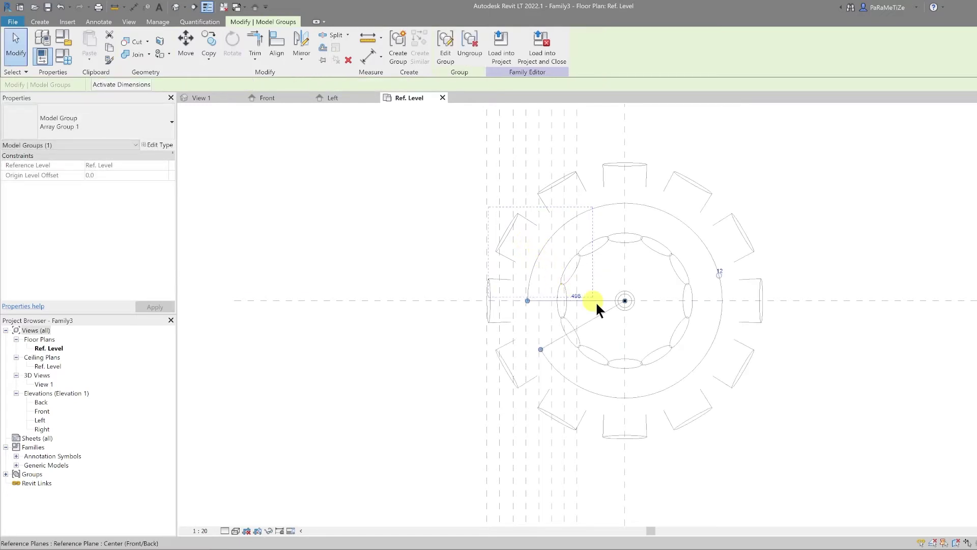
key("Escape")
left_click(445, 350)
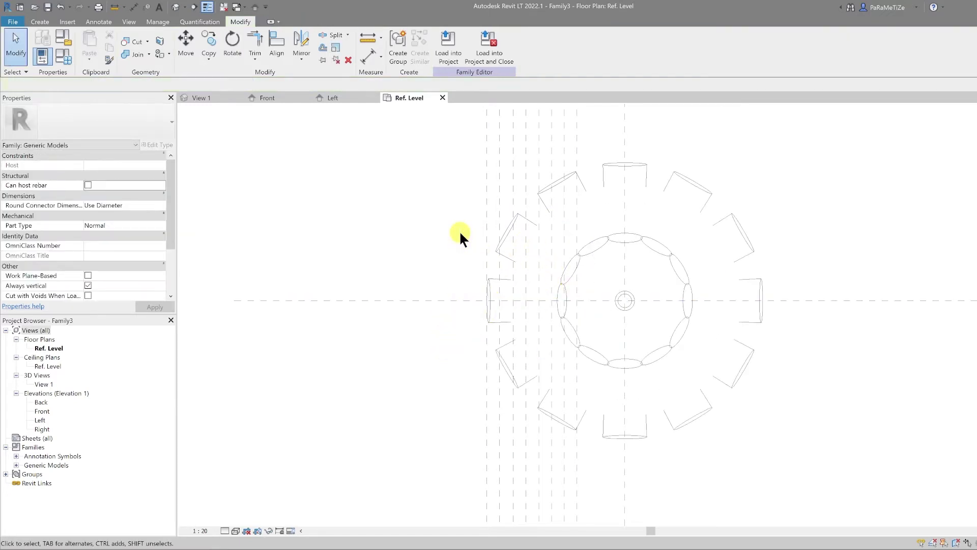
Check the array in the Front elevation, and rename the branch family's type to Tier 1 from the Ref. Level plan.
left_click(275, 98)
scroll(574, 398, "down", 2)
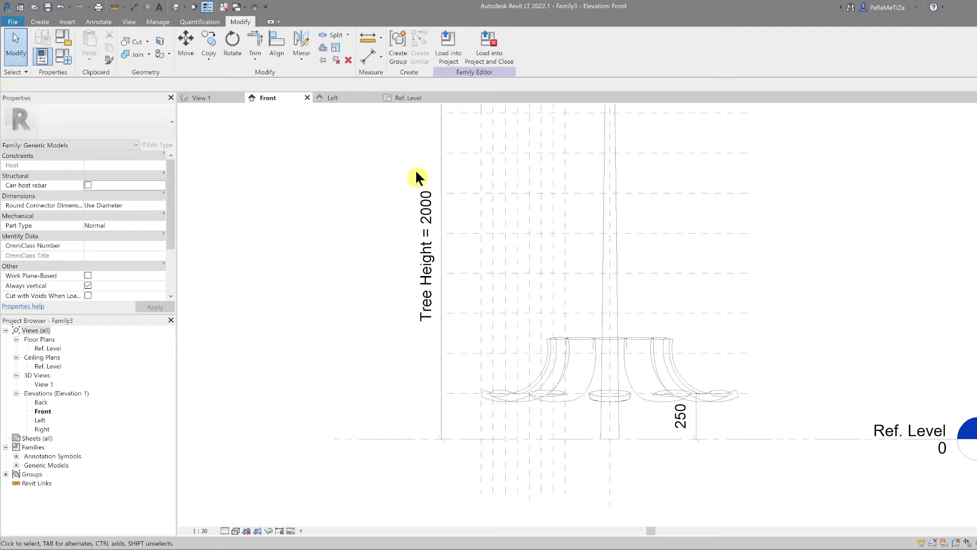
left_click(407, 97)
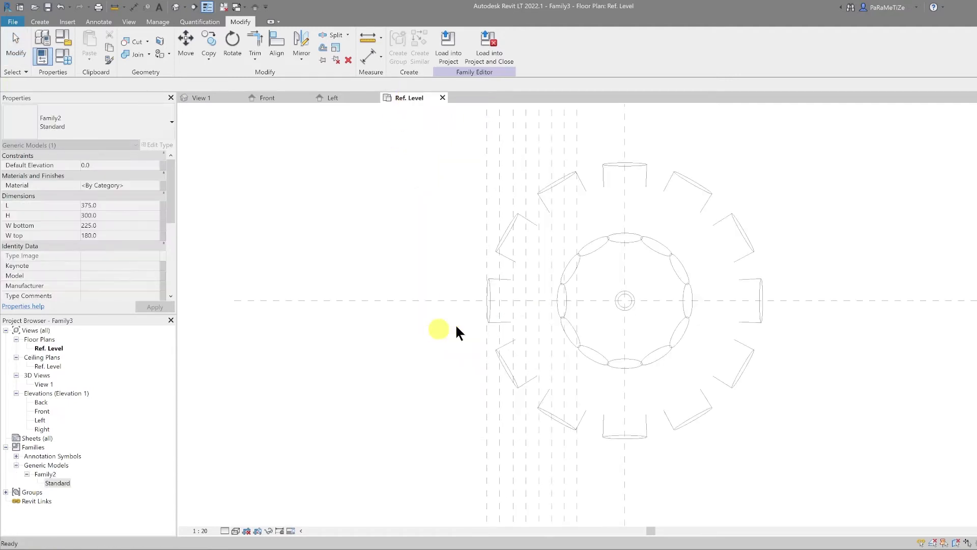
key("Escape")
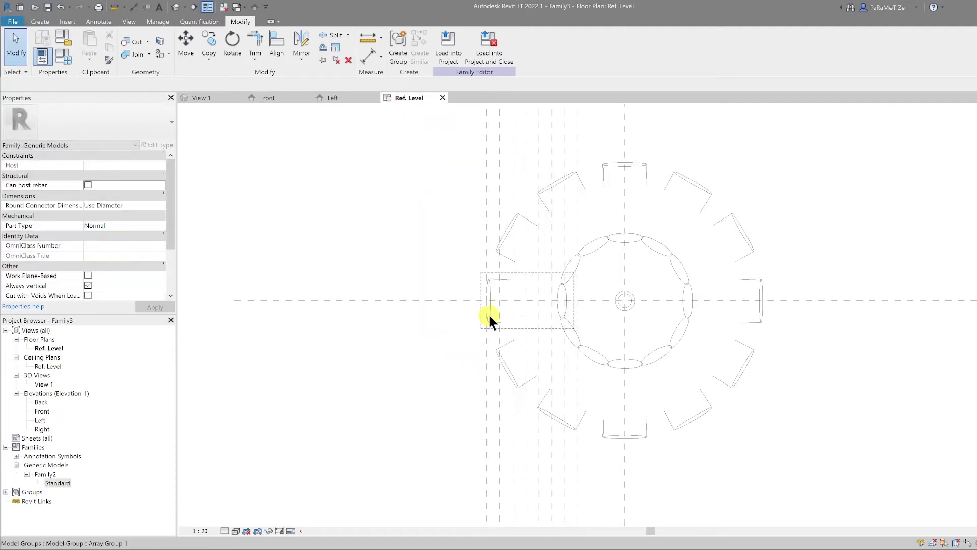
key("Tab")
left_click(488, 313)
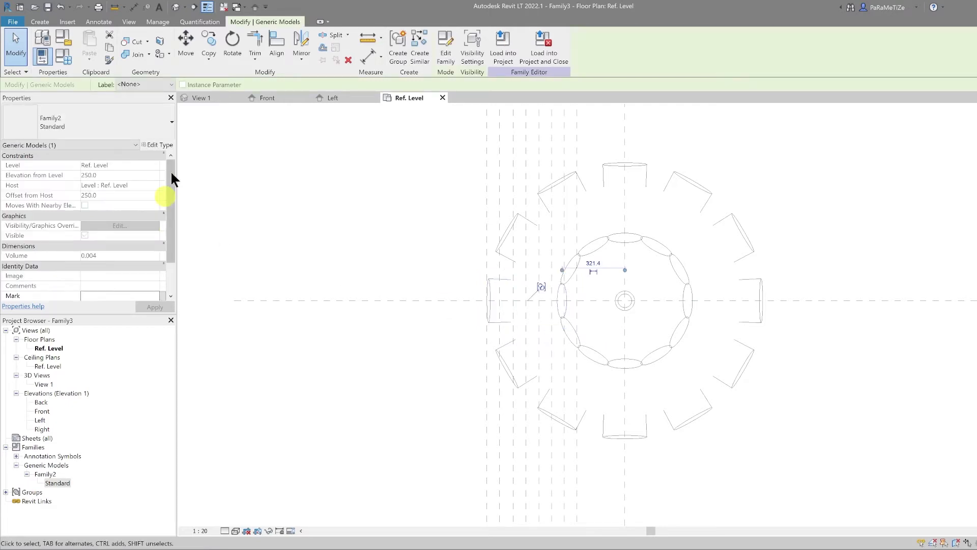
left_click(158, 145)
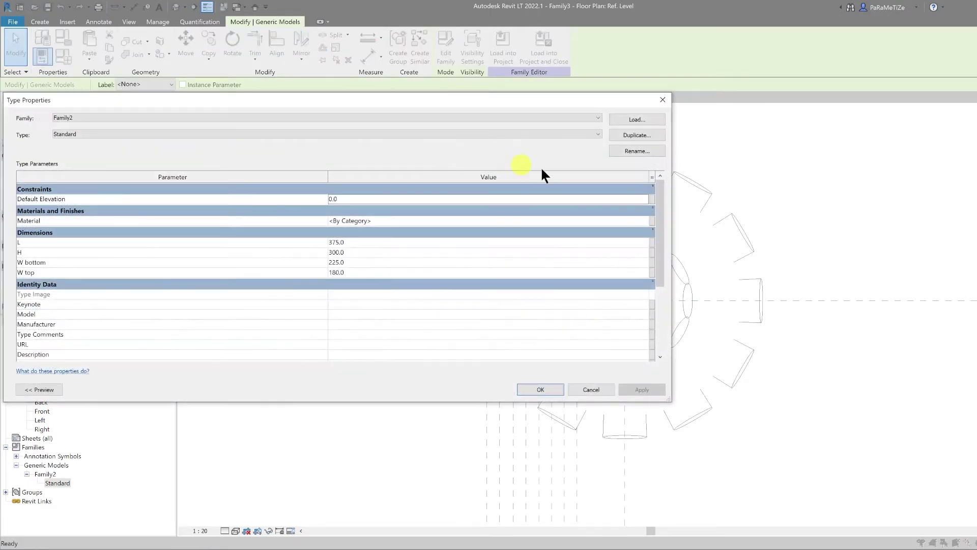
left_click(627, 151)
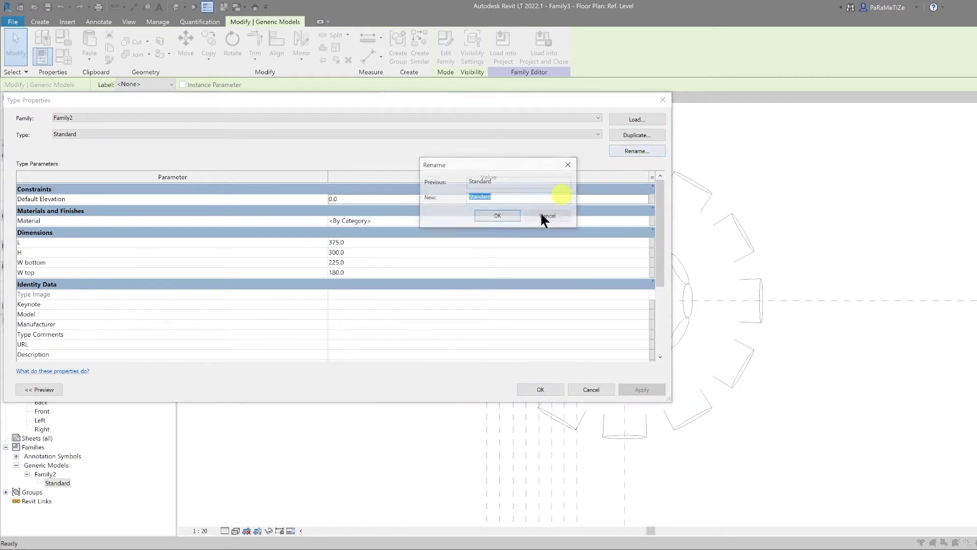
type("Tier 1")
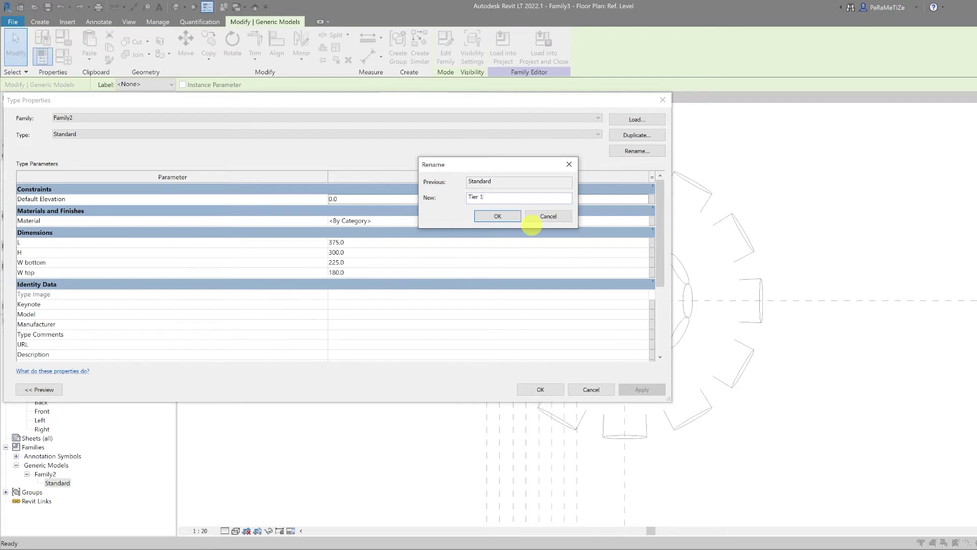
left_click_drag(489, 199, 442, 197)
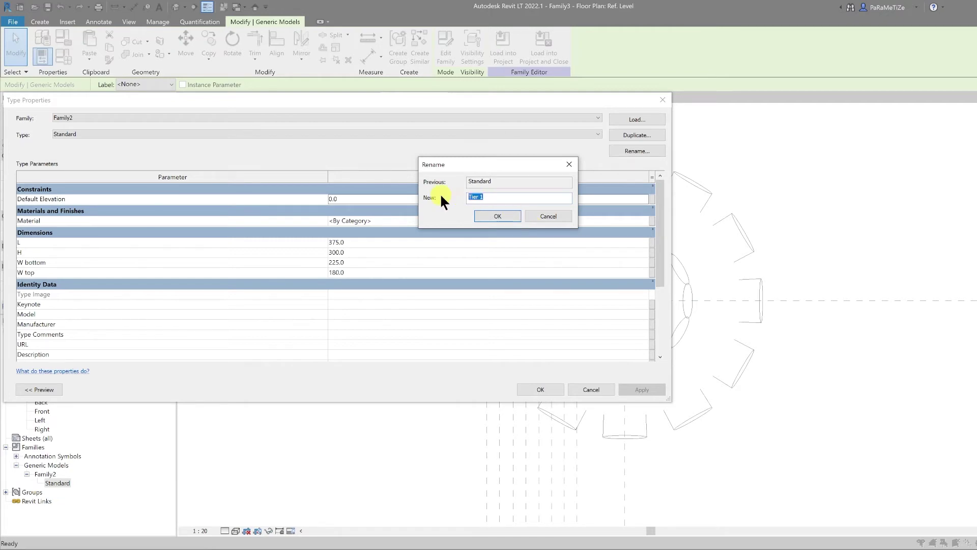
left_click(496, 215)
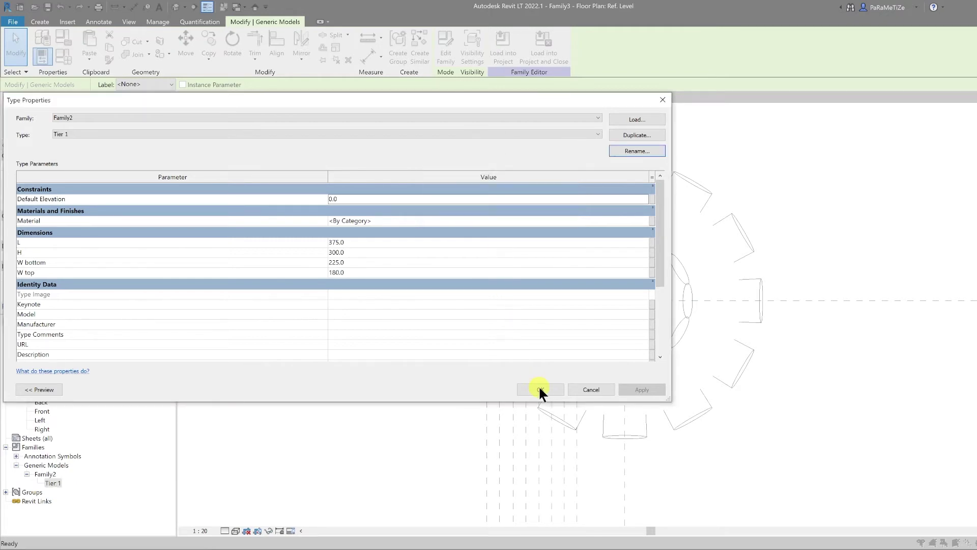
left_click(540, 387)
left_click(353, 373)
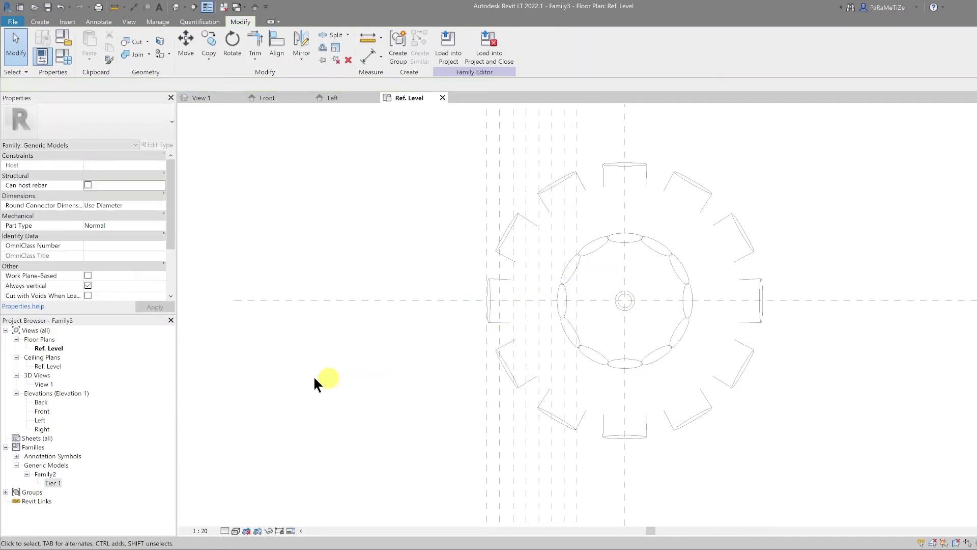
Duplicate the Tier 1 branch type repeatedly to create types Tier 2 through Tier 7.
left_click(50, 484)
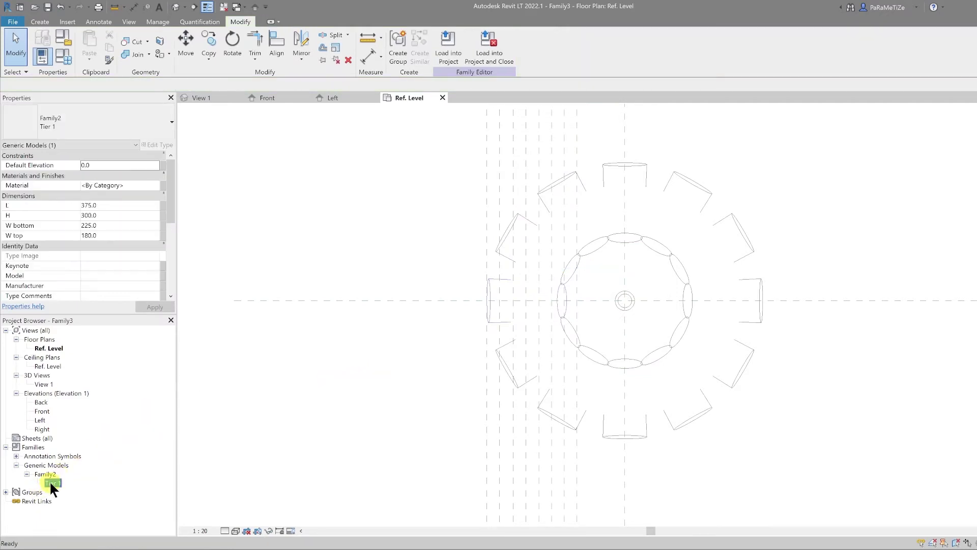
right_click(50, 484)
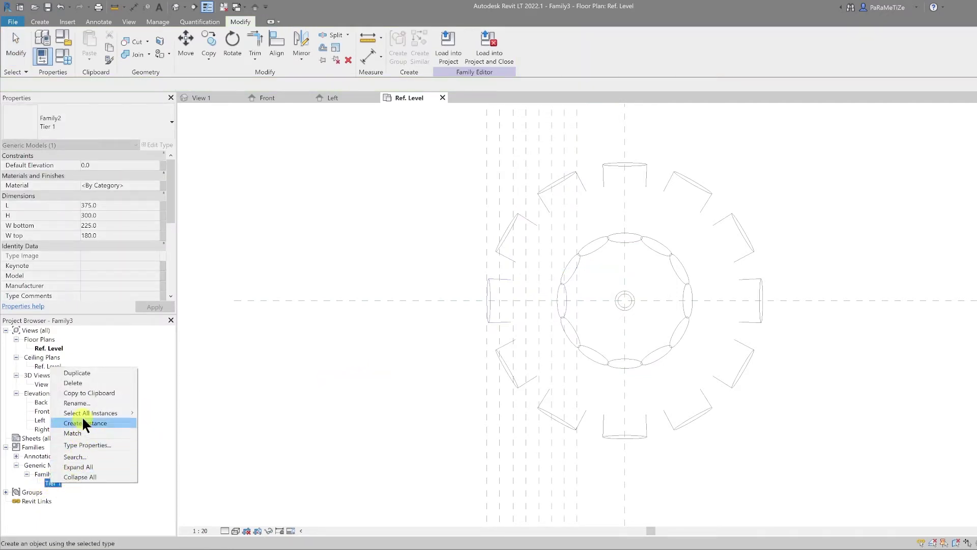
left_click(96, 371)
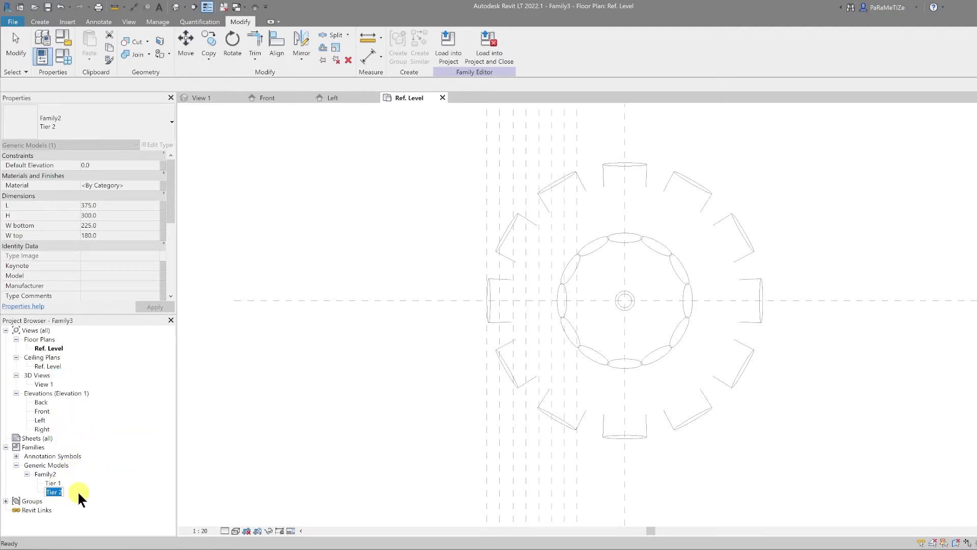
right_click(58, 490)
left_click(92, 438)
right_click(56, 500)
left_click(87, 392)
right_click(60, 509)
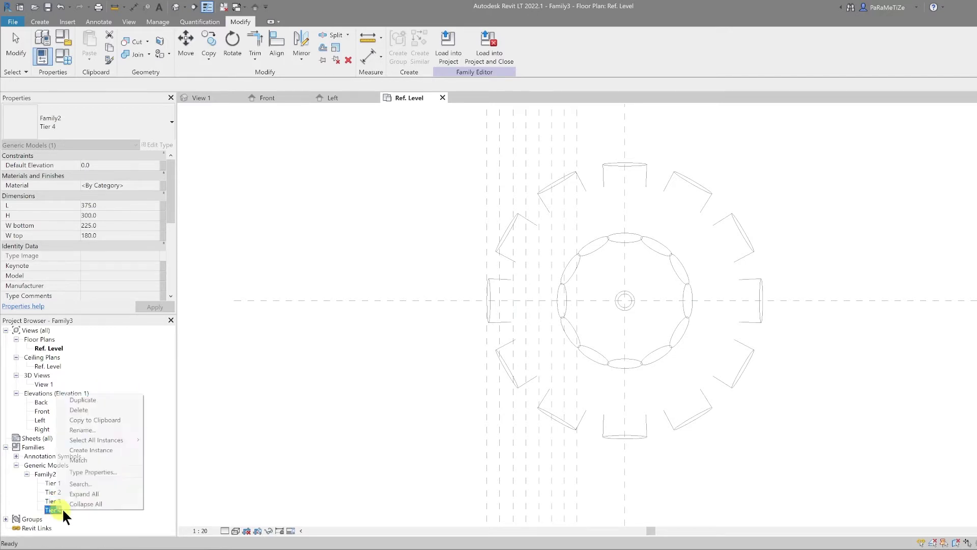
left_click(86, 402)
right_click(56, 519)
left_click(91, 411)
right_click(50, 517)
left_click(94, 406)
Set the L dimension of the Tier 2 branch type to 320.
left_click(60, 474)
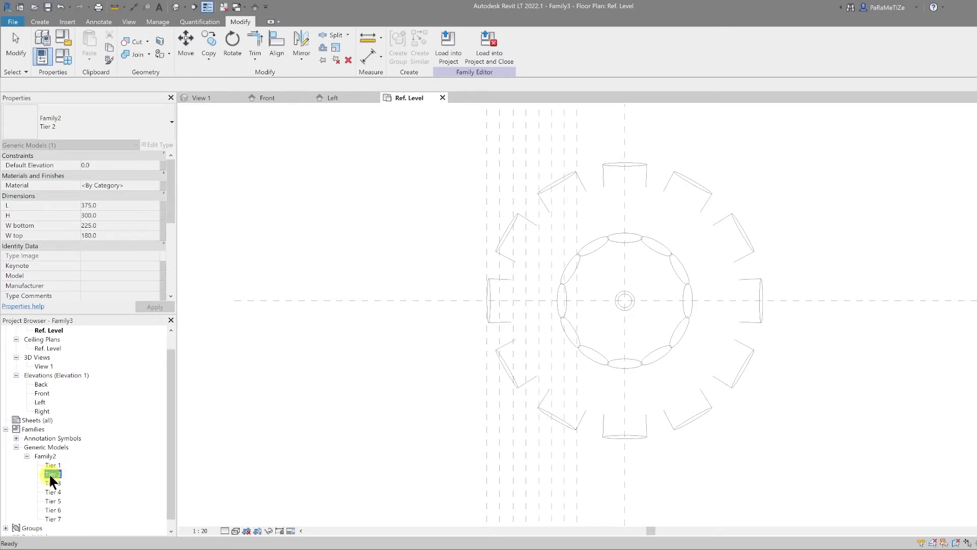
right_click(51, 474)
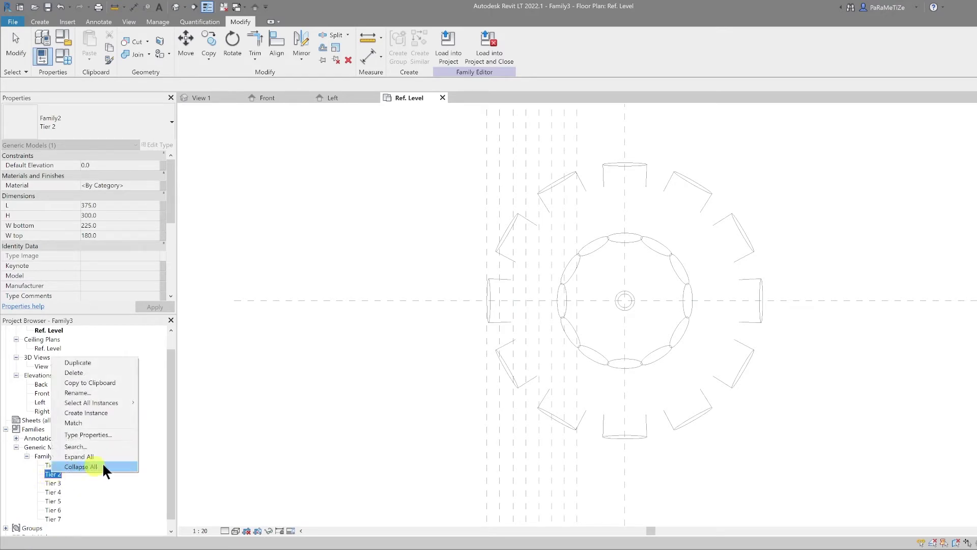
left_click(107, 434)
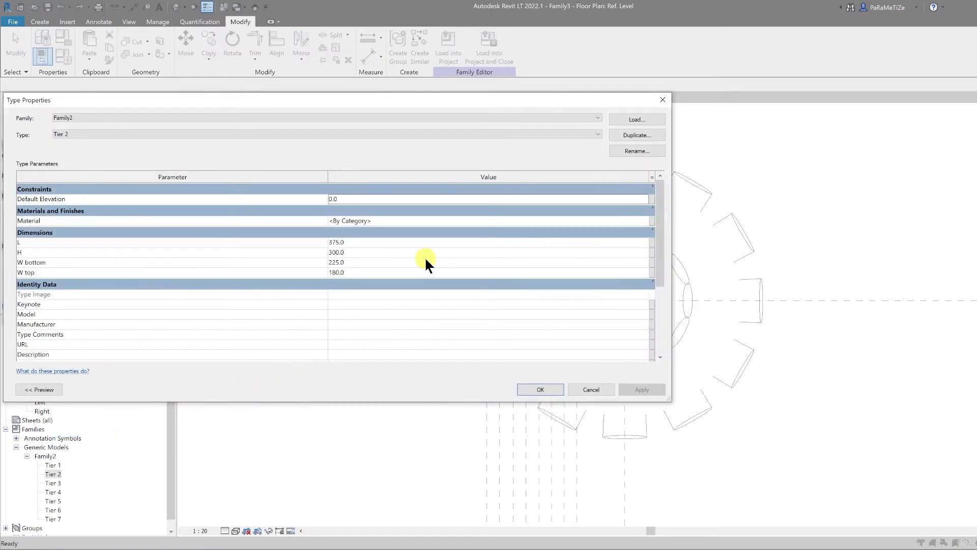
left_click(395, 243)
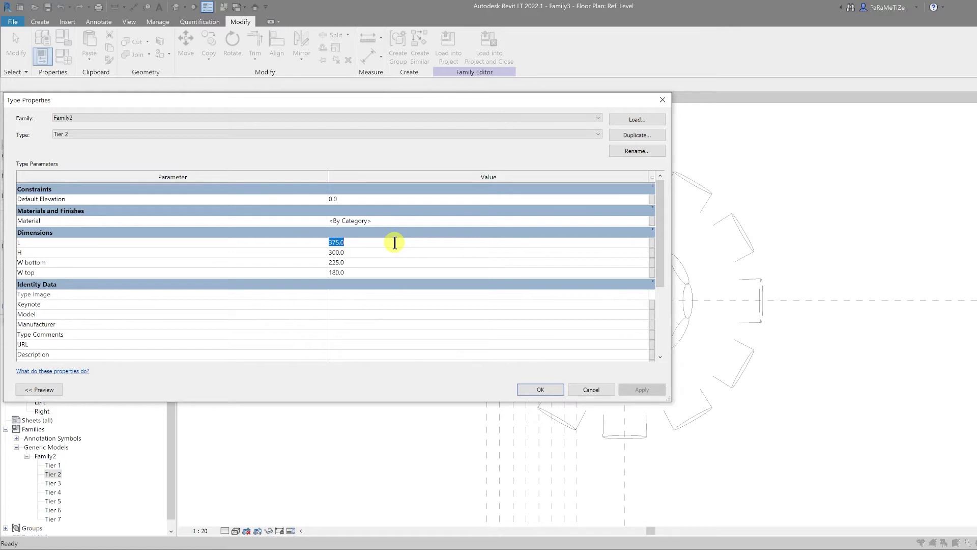
type("320")
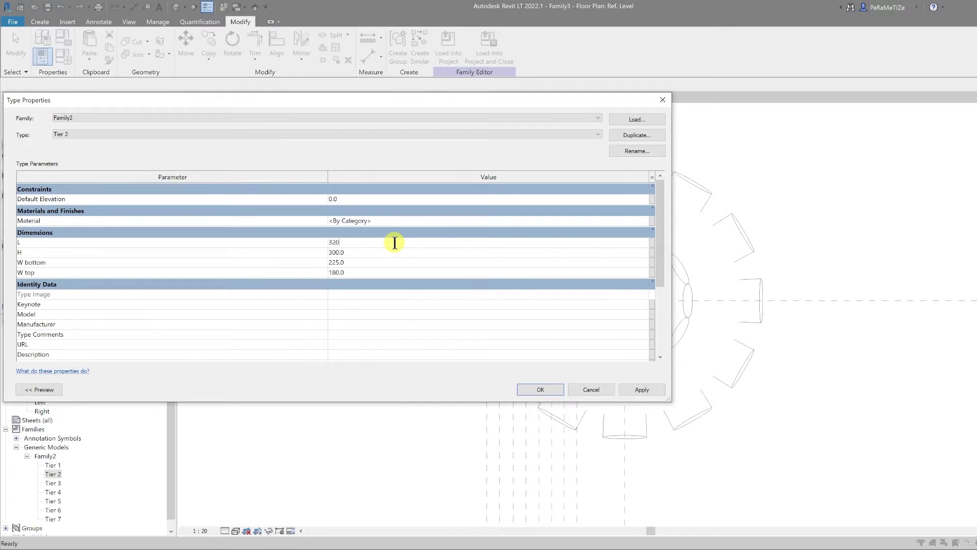
key("Return")
left_click(530, 385)
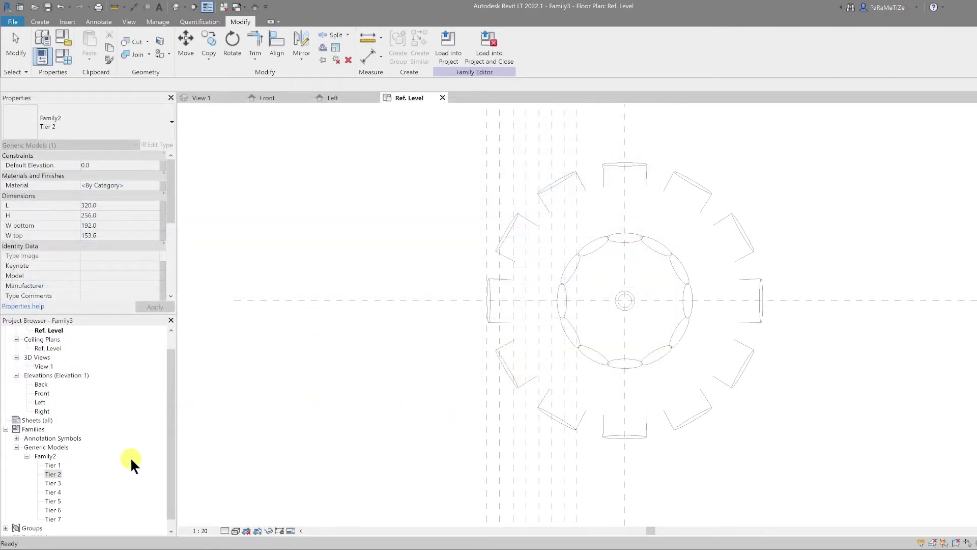
Place a Tier 2 branch on the front/back centre plane, about 100 mm left of the trunk's centre.
left_click_drag(264, 408, 432, 352)
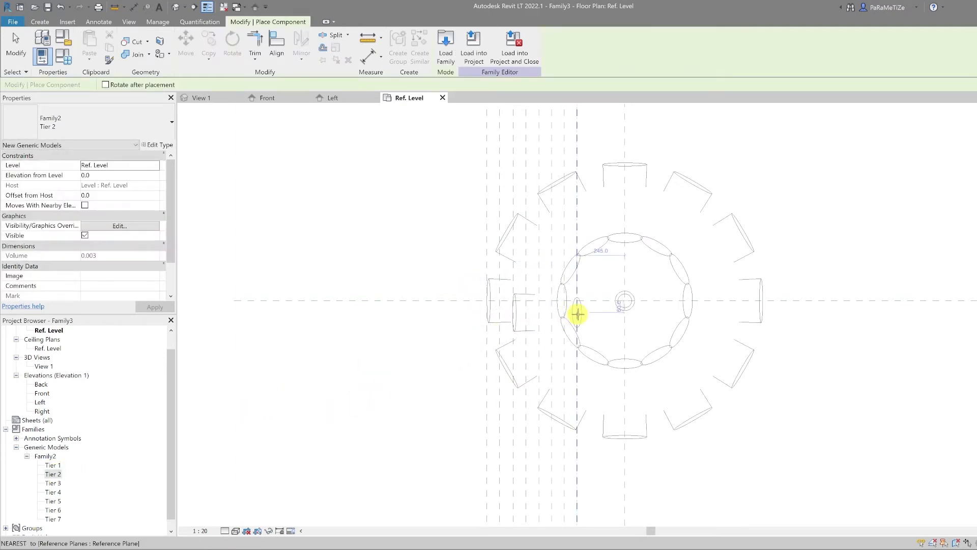
left_click(607, 301)
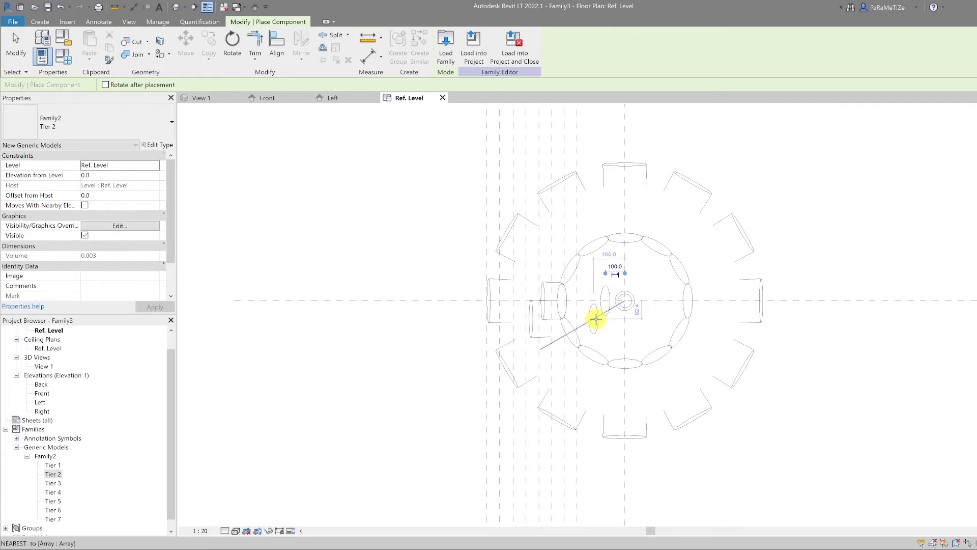
key("Escape")
Move the Tier 2 branch along the centre plane so its outer end meets the second-outermost vertical guide plane.
left_click(545, 306)
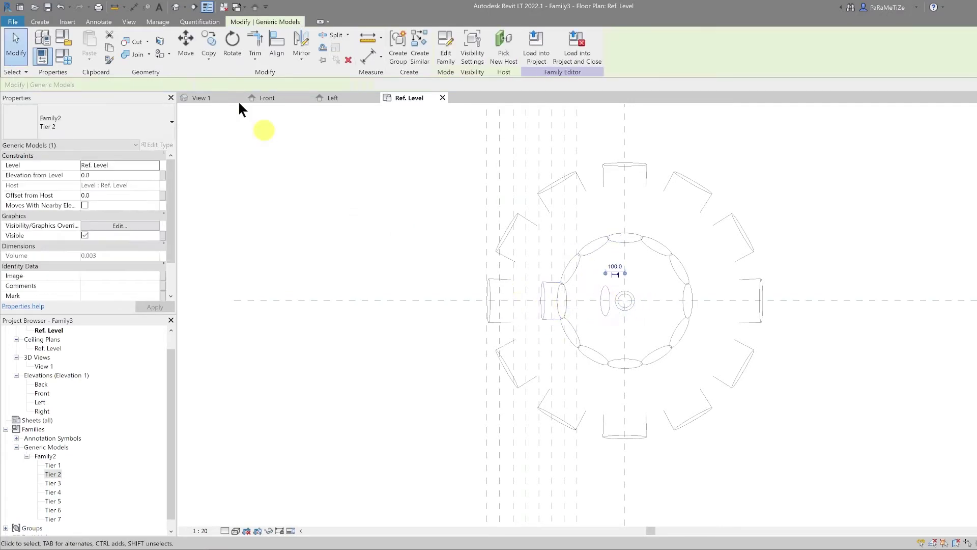
left_click(186, 45)
scroll(535, 301, "up", 3)
left_click(547, 302)
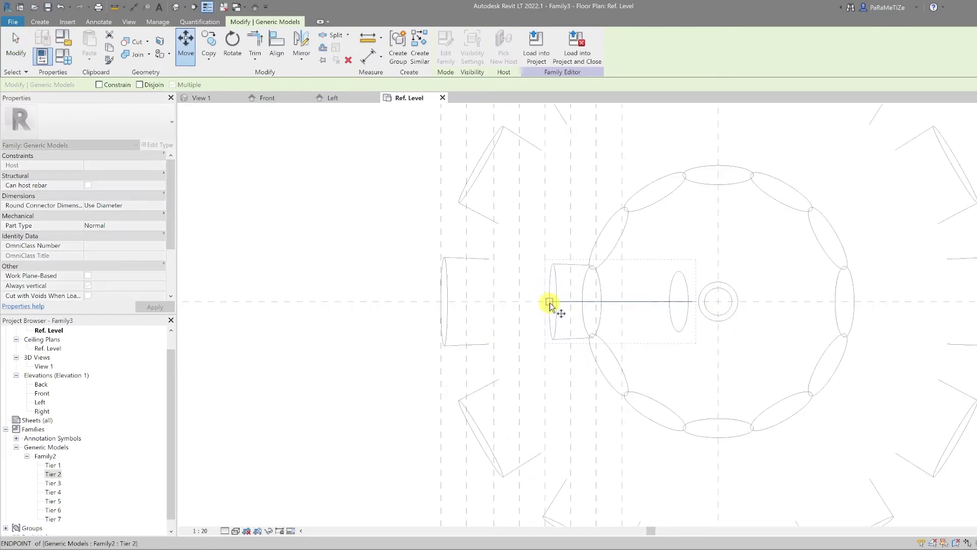
left_click(467, 302)
scroll(509, 321, "down", 3)
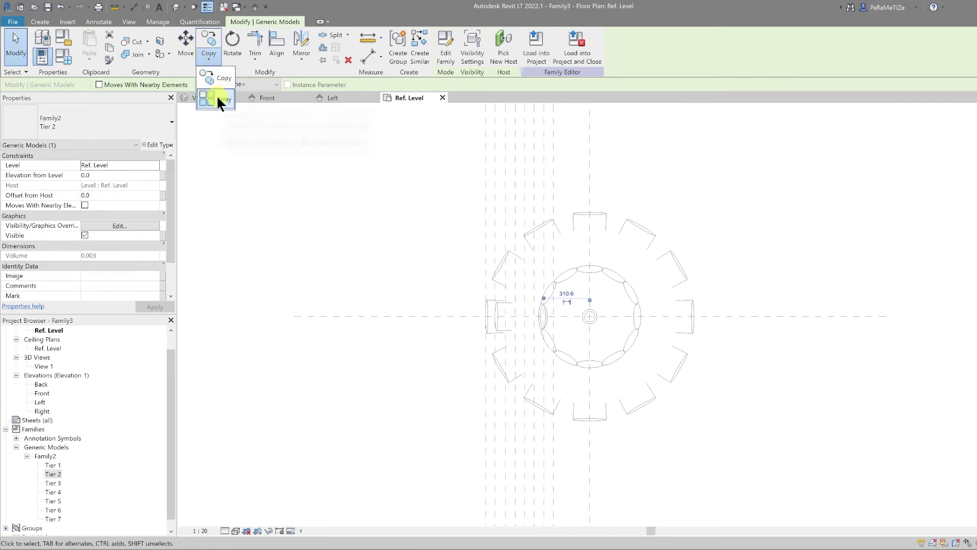
Create a radial array of the Tier 2 branch around the trunk's centre with a count of 12.
left_click(218, 98)
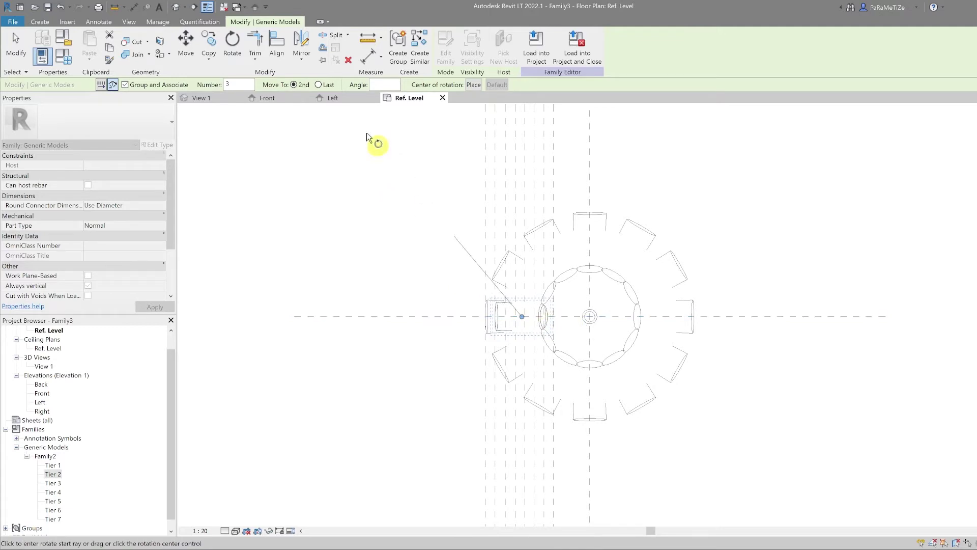
left_click(474, 85)
scroll(584, 319, "up", 3)
left_click(585, 315)
left_click(433, 313)
left_click(452, 230)
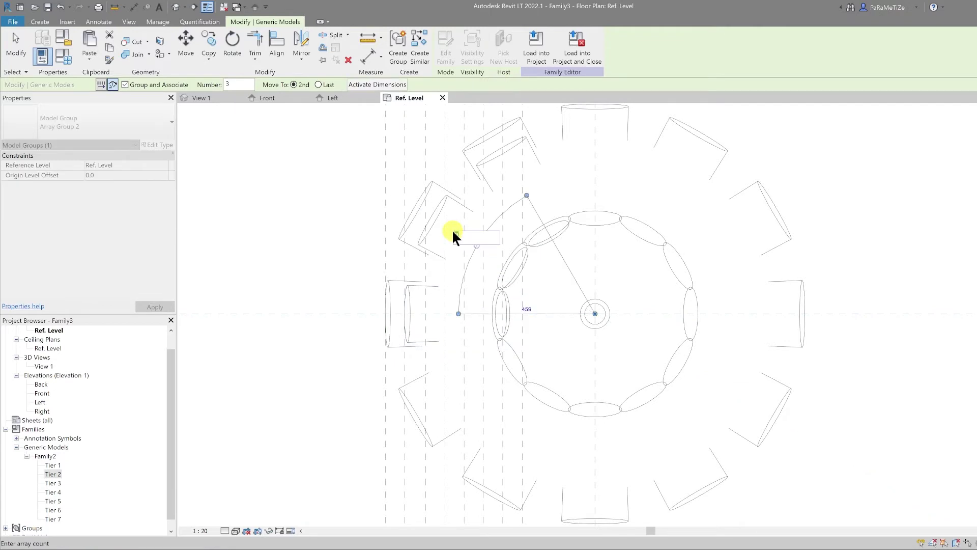
key("Return")
key("Escape")
key("Escape")
scroll(356, 308, "down", 2)
middle_click_drag(307, 342, 340, 321)
Set the L dimension of the Tier 3 branch type to =325-60 and place one Tier 3 branch in open space left of the tree.
left_click(52, 475)
right_click(52, 475)
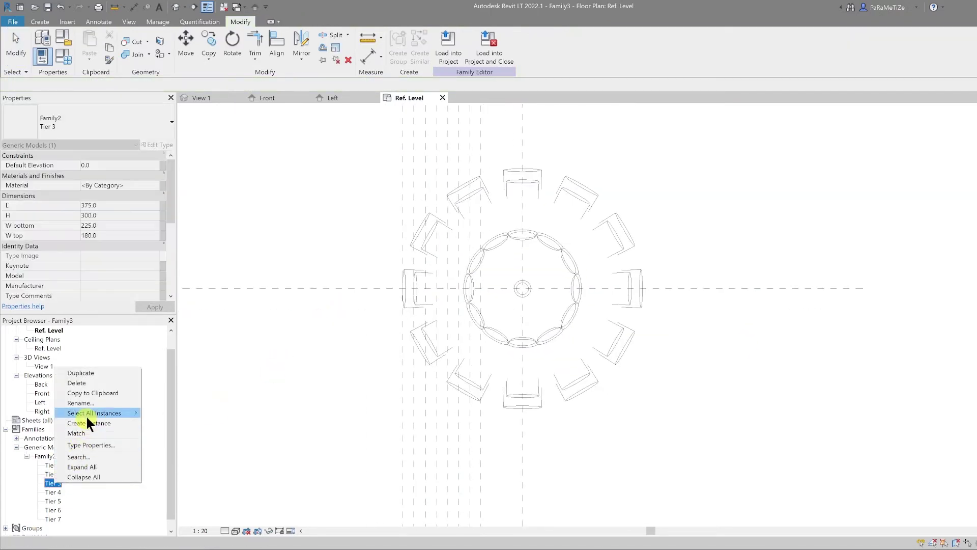
left_click(47, 477)
right_click(48, 481)
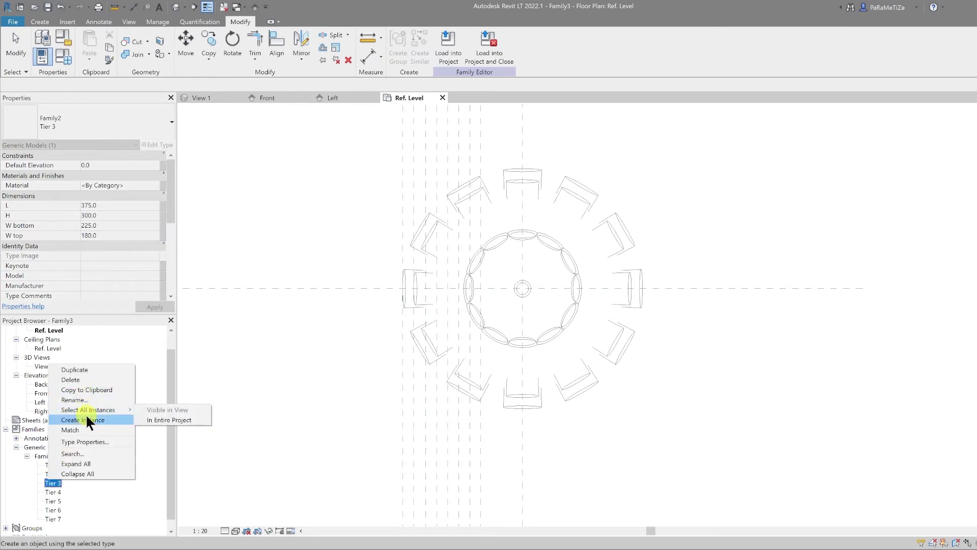
left_click(81, 441)
left_click(372, 242)
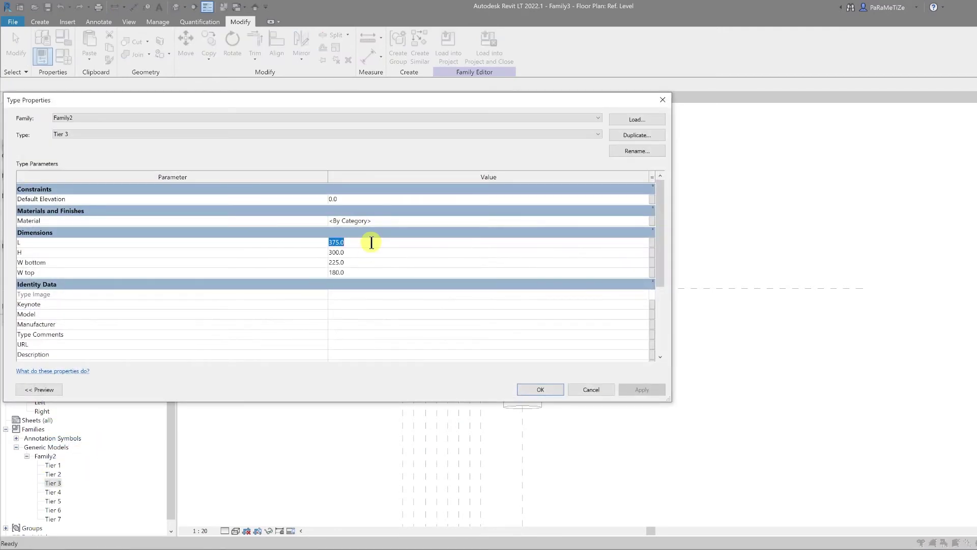
type("=375-325")
key("Return")
left_click(372, 243)
type("=325-60")
key("Return")
left_click(537, 390)
left_click_drag(53, 483, 301, 357)
left_click(334, 329)
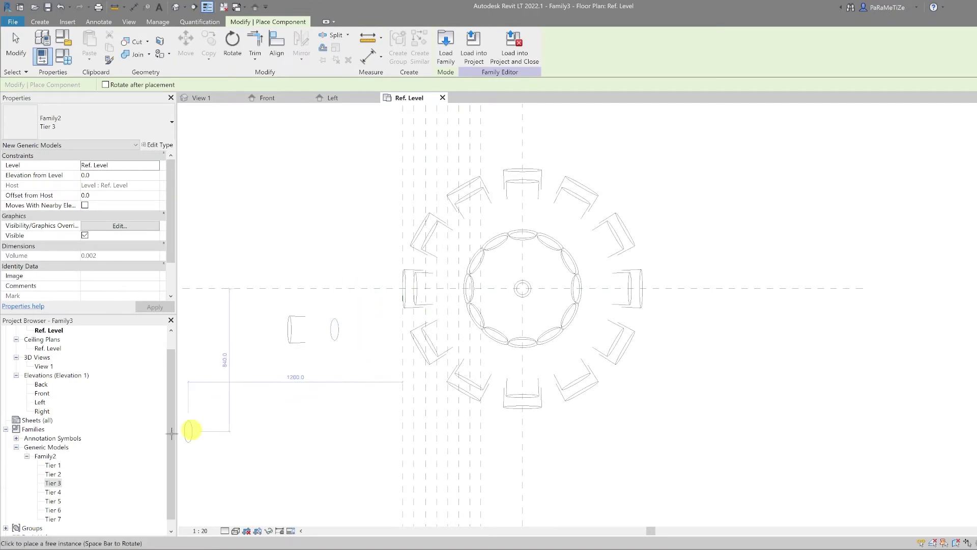
Set the L dimension of the Tier 4 branch type to 220 and place one Tier 4 branch below the Tier 3 branch.
left_click(53, 491)
right_click(54, 489)
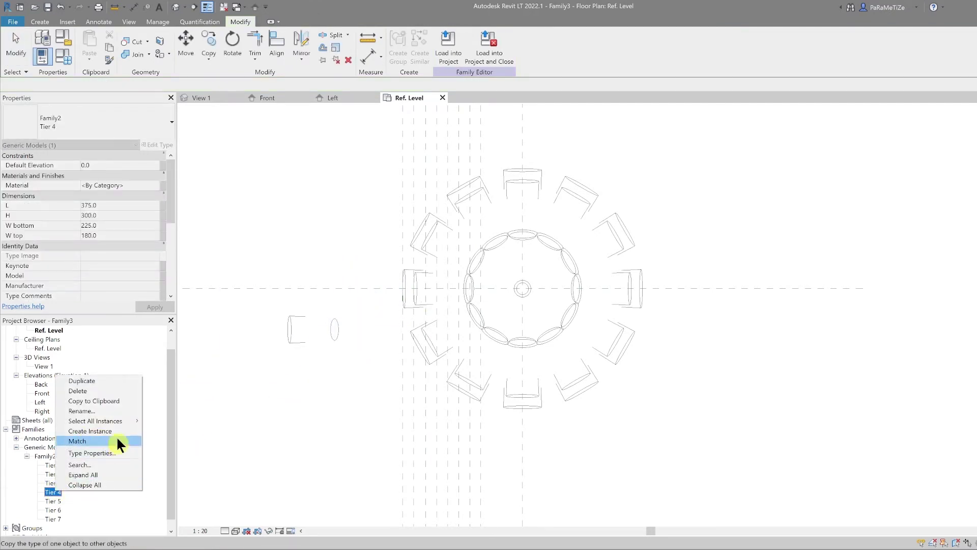
left_click(104, 452)
left_click(370, 241)
type("=6")
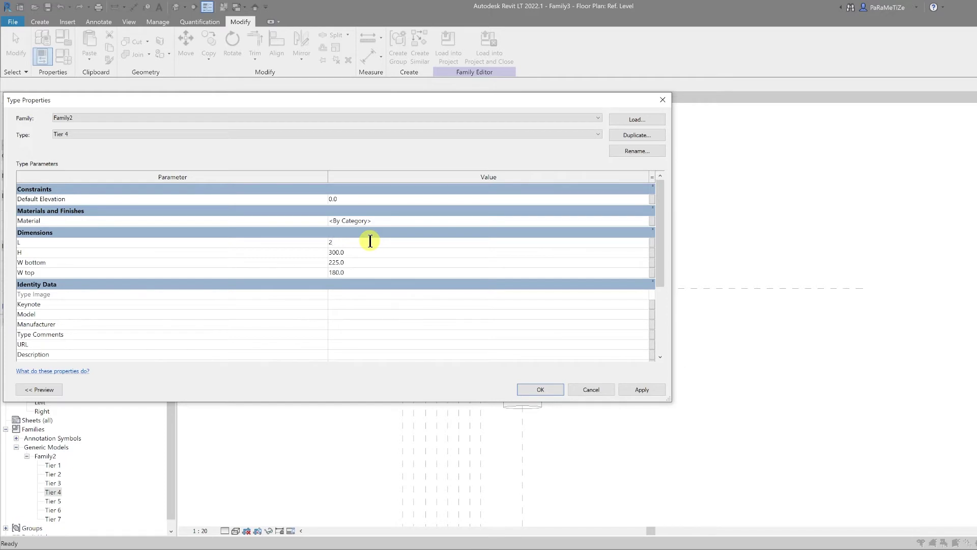
left_click(527, 390)
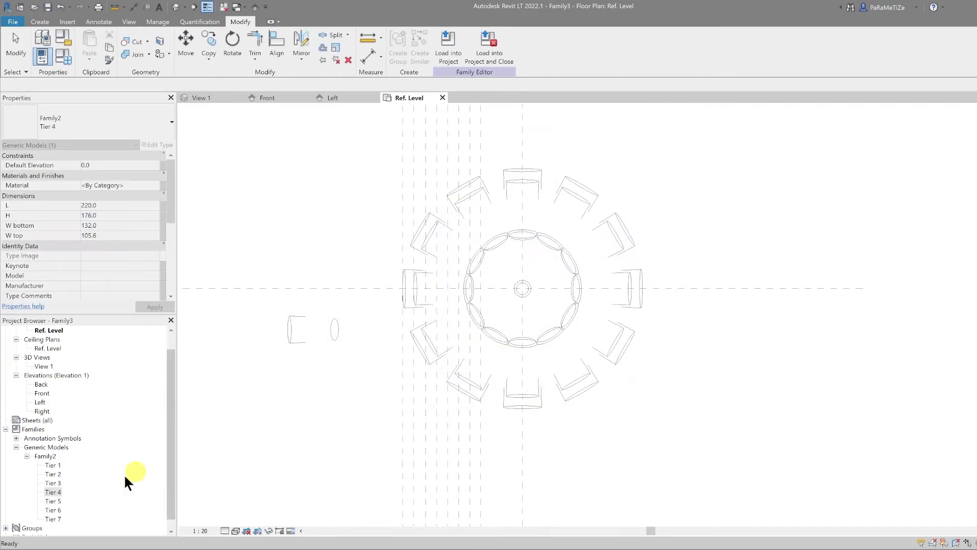
key("Escape")
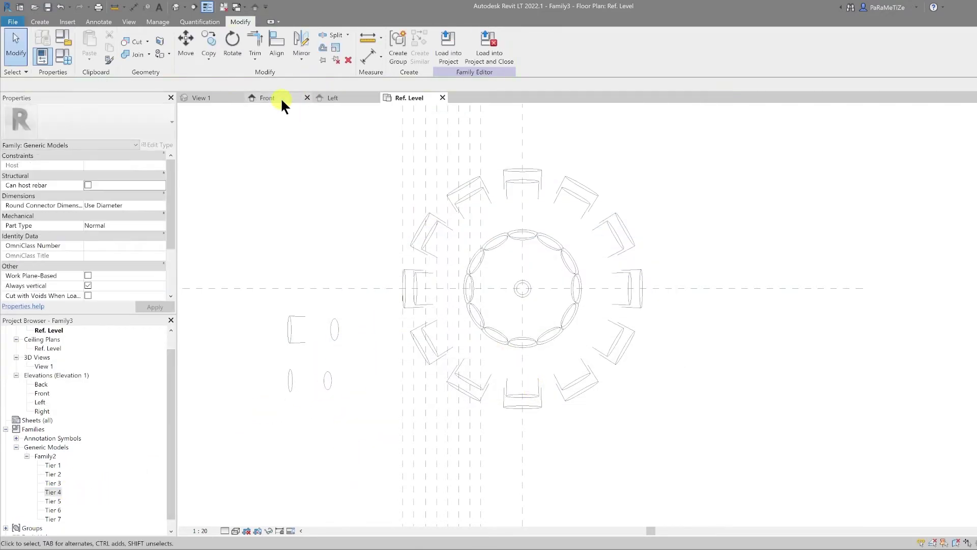
In the Front elevation, move the Tier 2 branch array up from Ref. Level to the second horizontal guide plane.
left_click(281, 98)
scroll(566, 430, "up", 1)
left_click(713, 429)
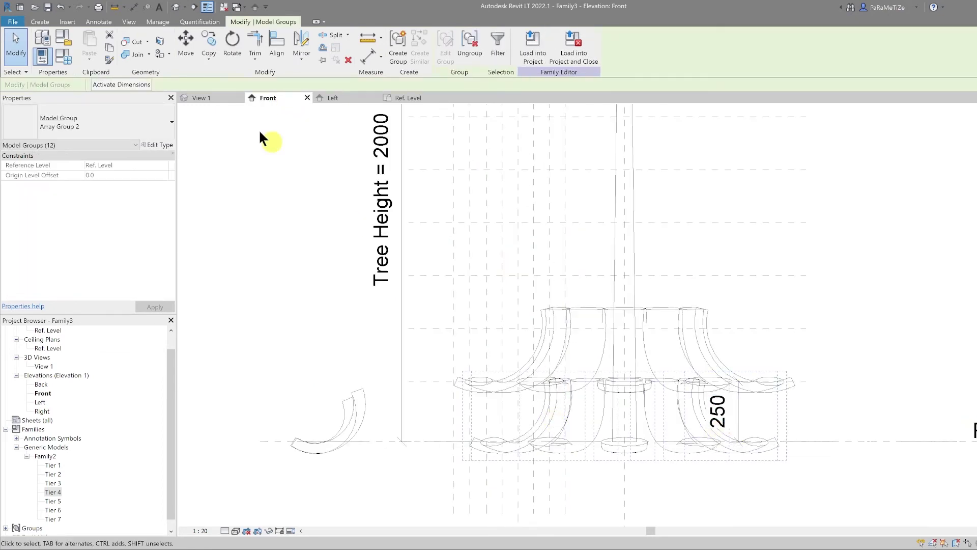
left_click(185, 43)
left_click(462, 383)
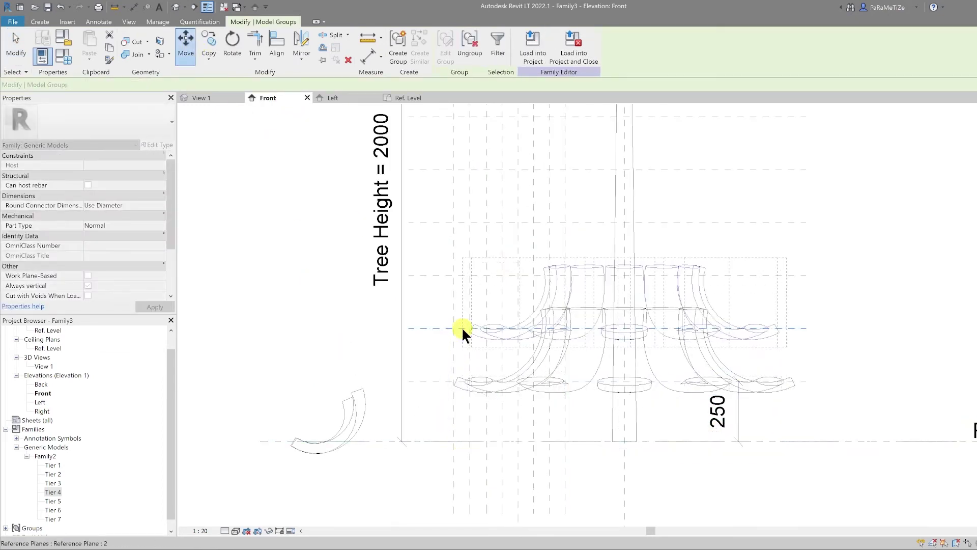
left_click(465, 327)
Move the Tier 3 branch vertically from Ref. Level up to the third horizontal guide plane.
left_click(364, 398)
key("m")
key("v")
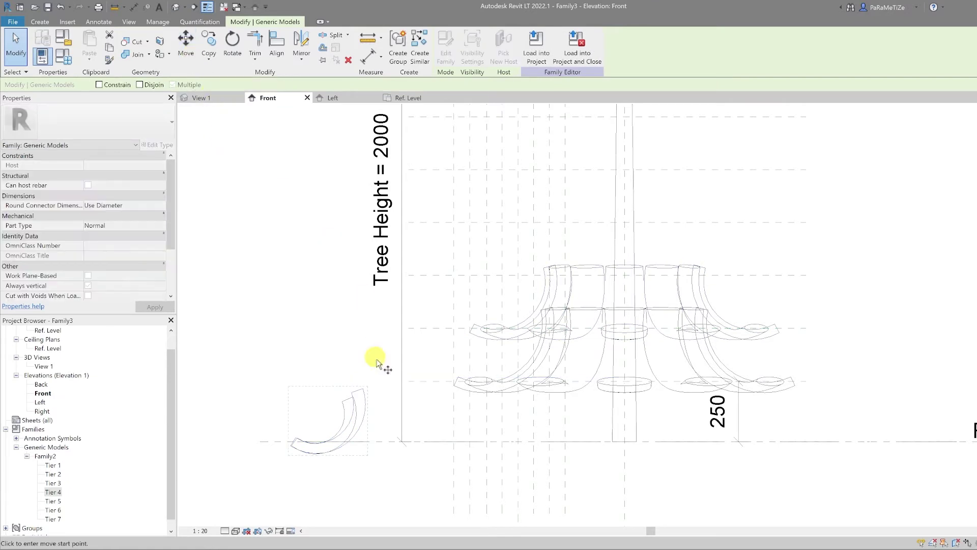
left_click(431, 441)
left_click(434, 275)
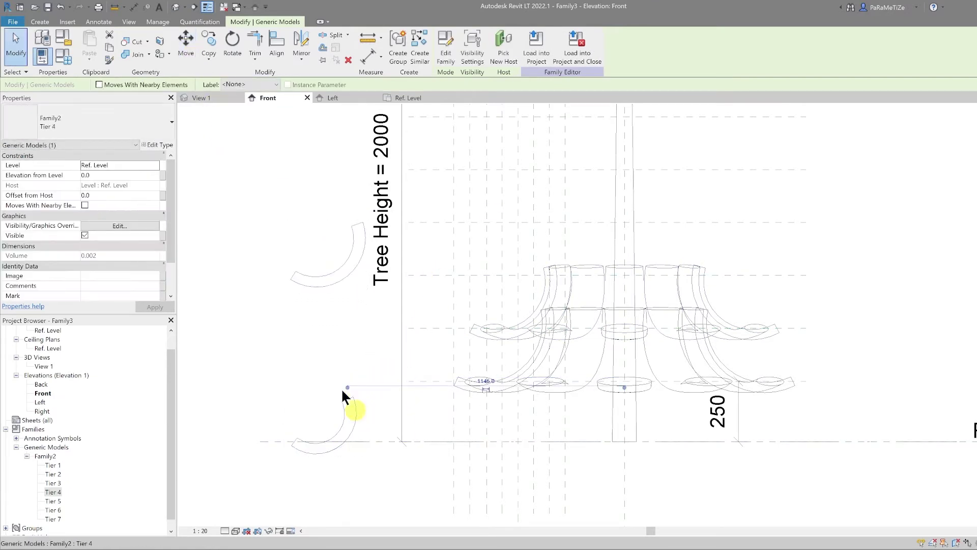
Move the Tier 4 branch vertically from Ref. Level up to the fourth horizontal guide plane.
left_click(176, 44)
left_click(419, 442)
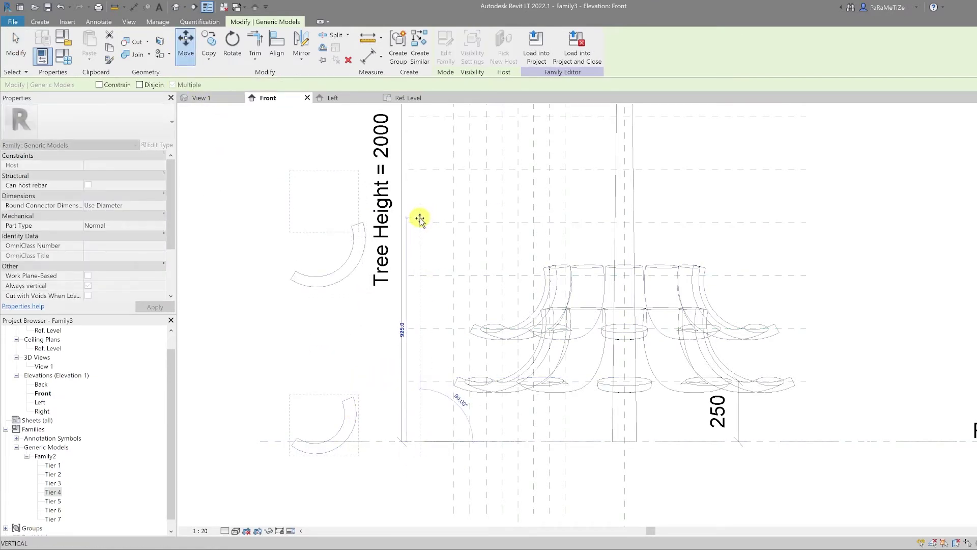
left_click(421, 220)
scroll(427, 271, "down", 2)
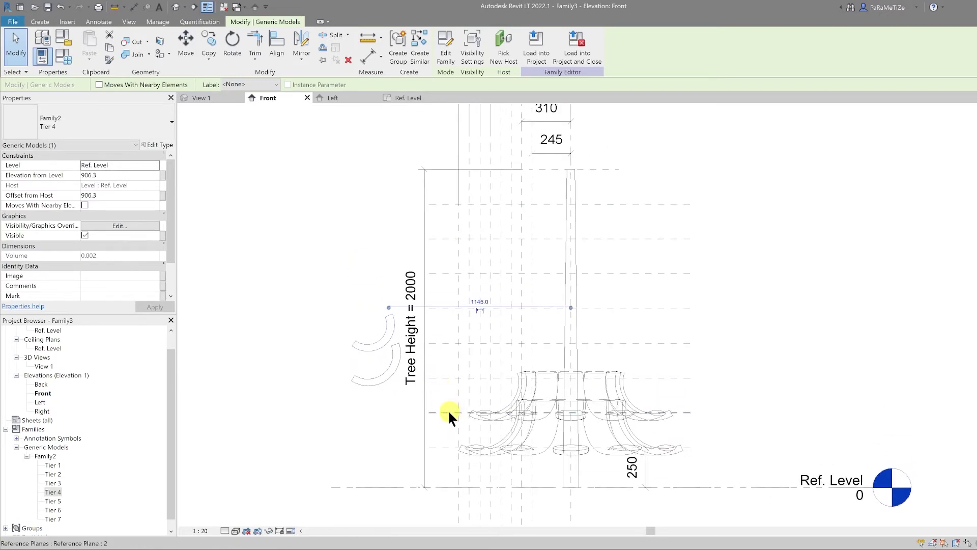
Set the L dimension of the Tier 5 branch type to 185.
left_click(51, 501)
right_click(51, 500)
left_click(128, 461)
left_click(364, 242)
type("185")
key("Return")
key("Return")
Place a Tier 5 branch in the Ref. Level plan, left of the tree and below the Tier 4 branch.
left_click_drag(53, 502, 373, 469)
key("Escape")
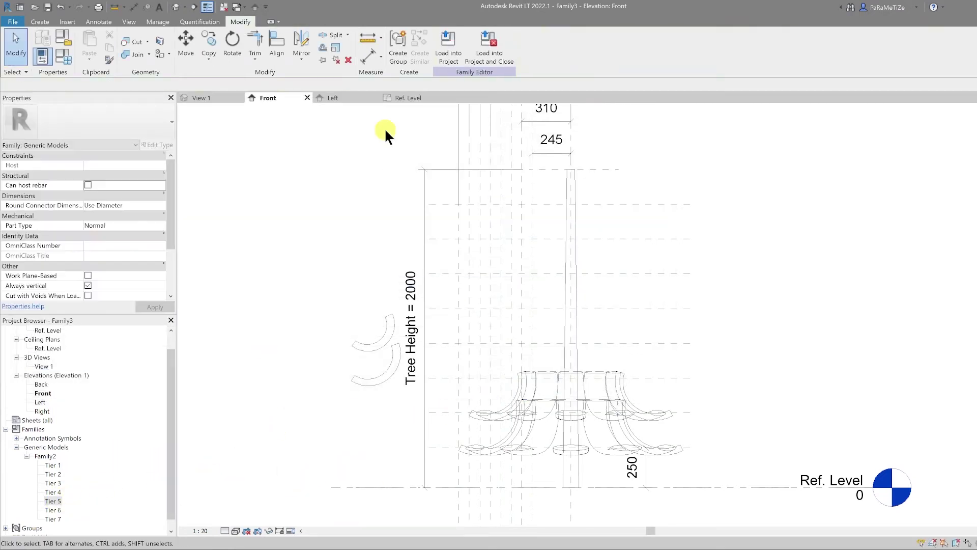
left_click(394, 98)
left_click_drag(53, 501, 310, 452)
left_click(324, 422)
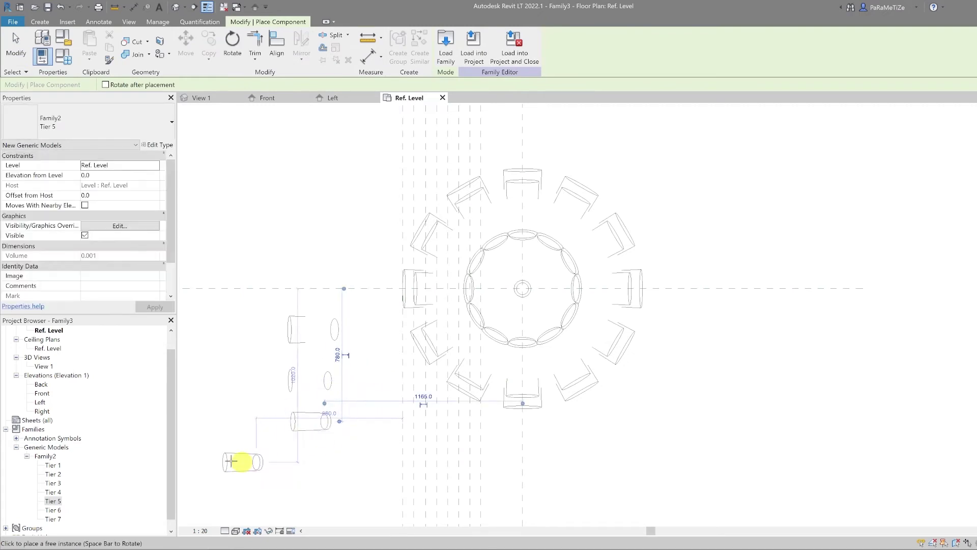
Set the Tier 6 branch type's dimensions to L 150, H 120, W bottom 90 and W top 72.
right_click(54, 510)
left_click(109, 467)
left_click(384, 241)
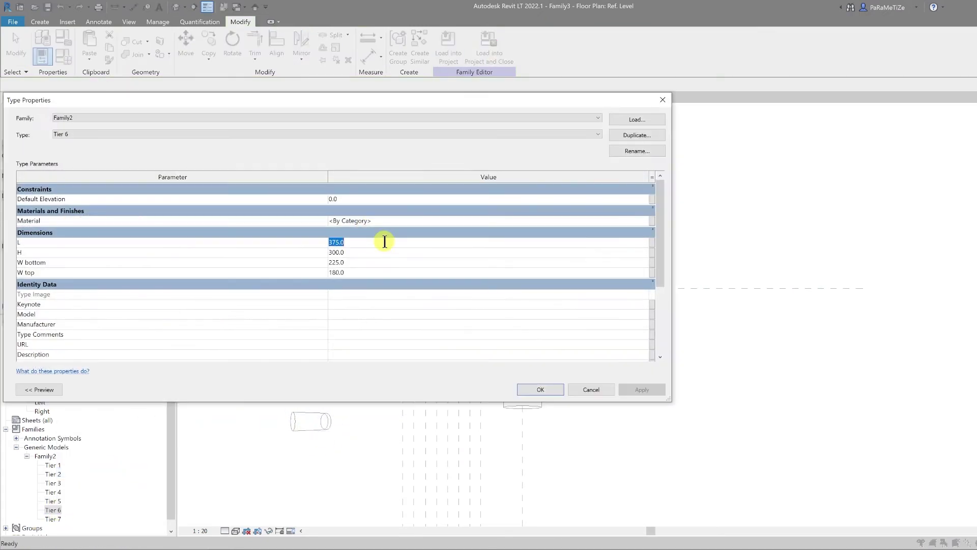
type("157")
key("Tab")
type("126")
key("Tab")
type("9475")
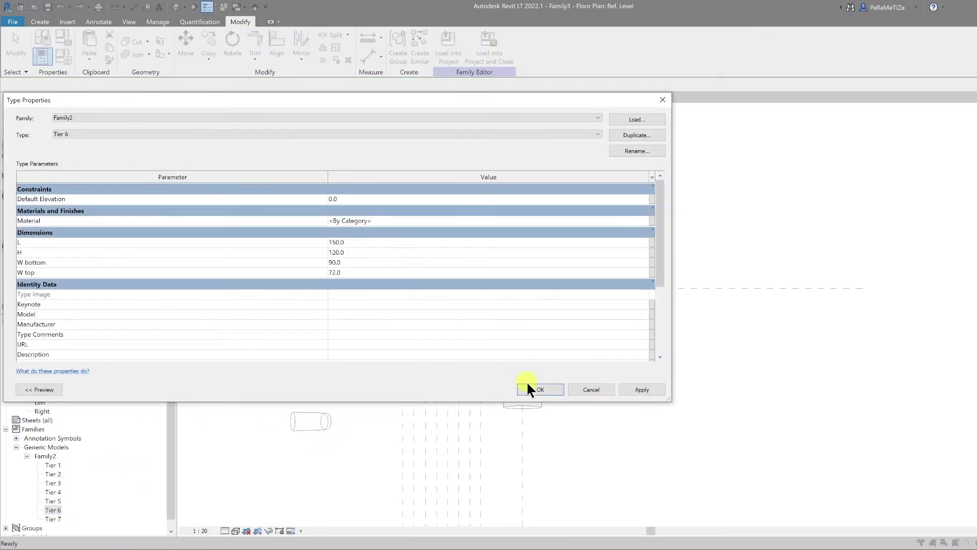
left_click(532, 387)
Place a Tier 6 branch in open space left of the tree, below the Tier 5 branch.
left_click_drag(55, 509, 306, 486)
left_click(312, 462)
key("Escape")
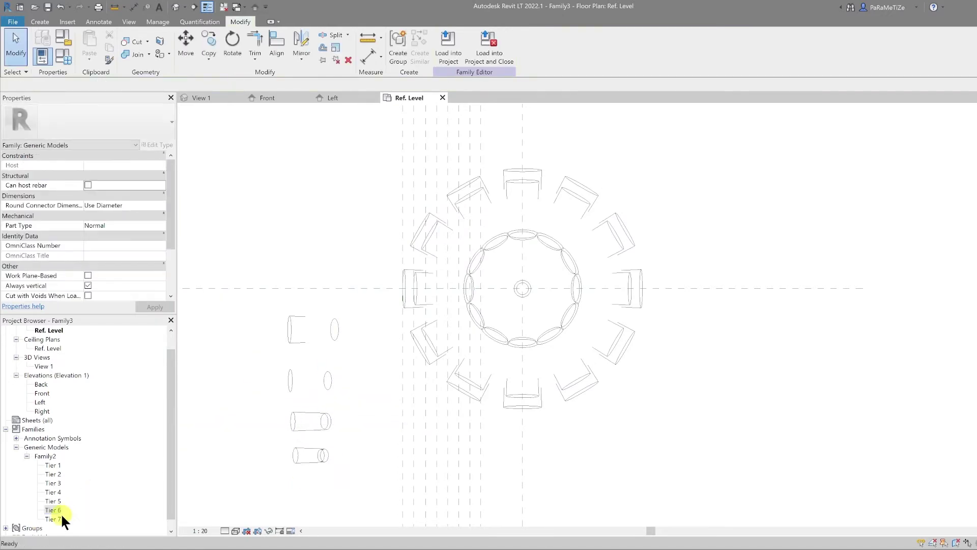
Set the L dimension of the Tier 7 branch type to 125.
left_click(322, 383)
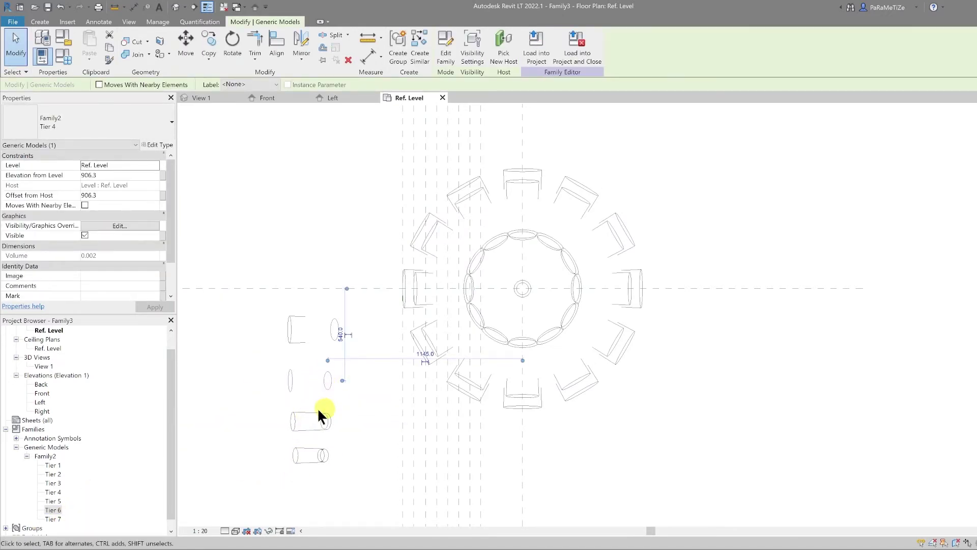
left_click(52, 501)
left_click(55, 510)
left_click(54, 518)
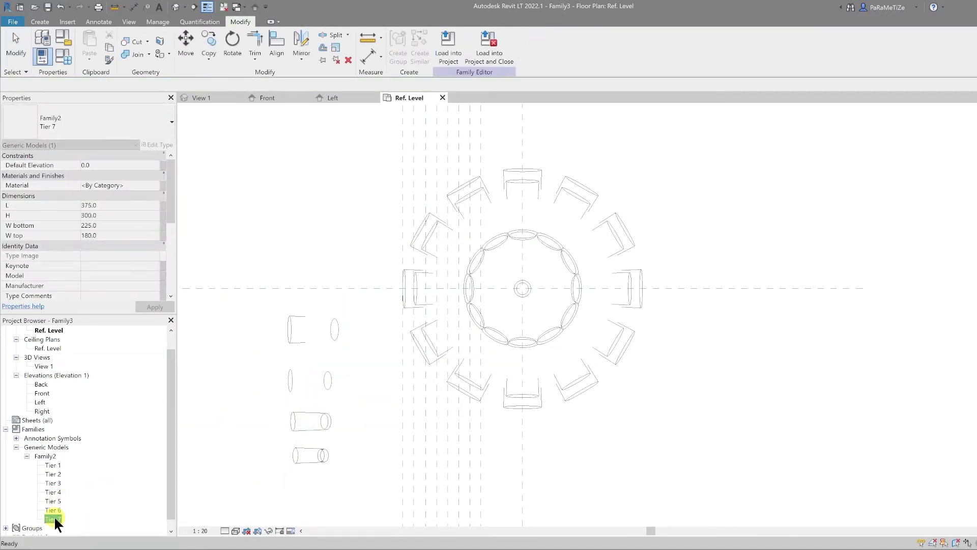
right_click(56, 519)
left_click(50, 518)
right_click(50, 518)
left_click(86, 478)
left_click(372, 240)
type("125")
left_click(530, 388)
Place a Tier 7 branch in open space to the lower left of the Tier 6 branch.
left_click_drag(300, 507, 310, 495)
left_click(245, 486)
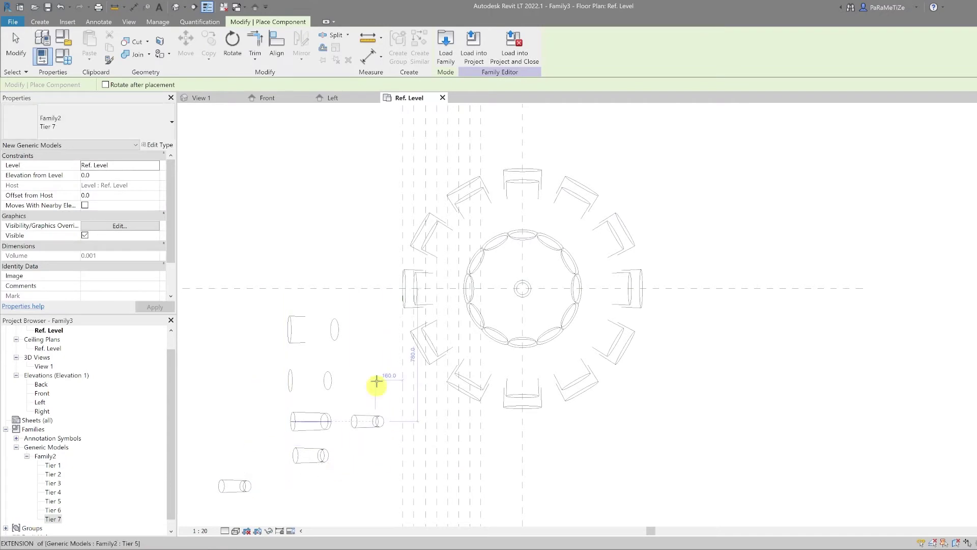
key("Escape")
In the Front elevation, move the Tier 5 branch up from Ref. Level to the fifth horizontal guide plane.
left_click(321, 450)
left_click(321, 450)
left_click(301, 98)
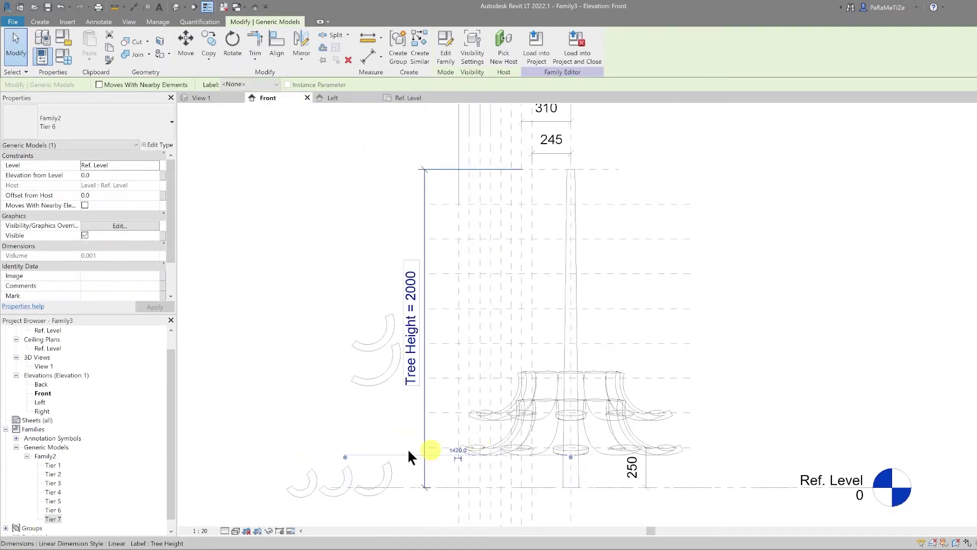
left_click(185, 43)
left_click(425, 487)
left_click(436, 308)
Move the Tier 6 branch vertically from Ref. Level up to the sixth horizontal guide plane.
left_click(330, 497)
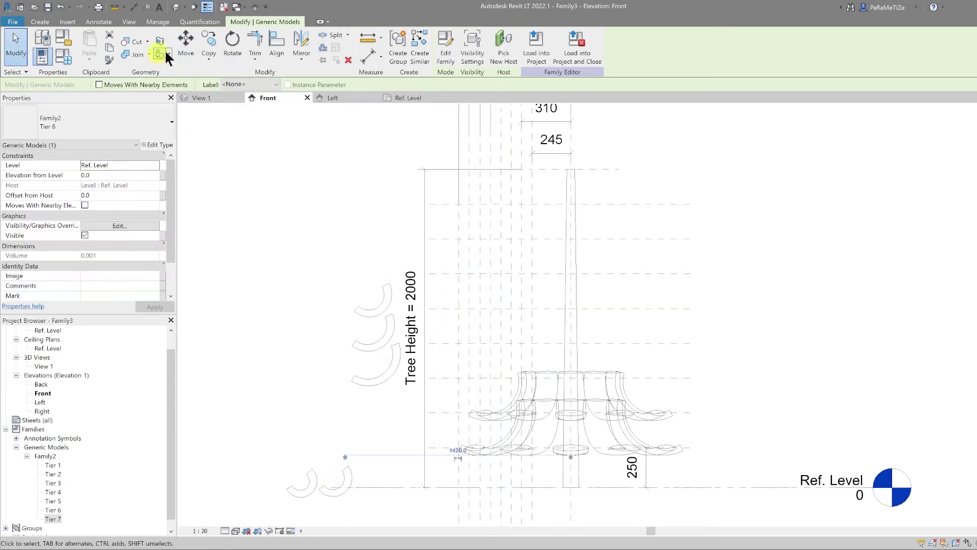
left_click(185, 43)
left_click(436, 491)
left_click(437, 274)
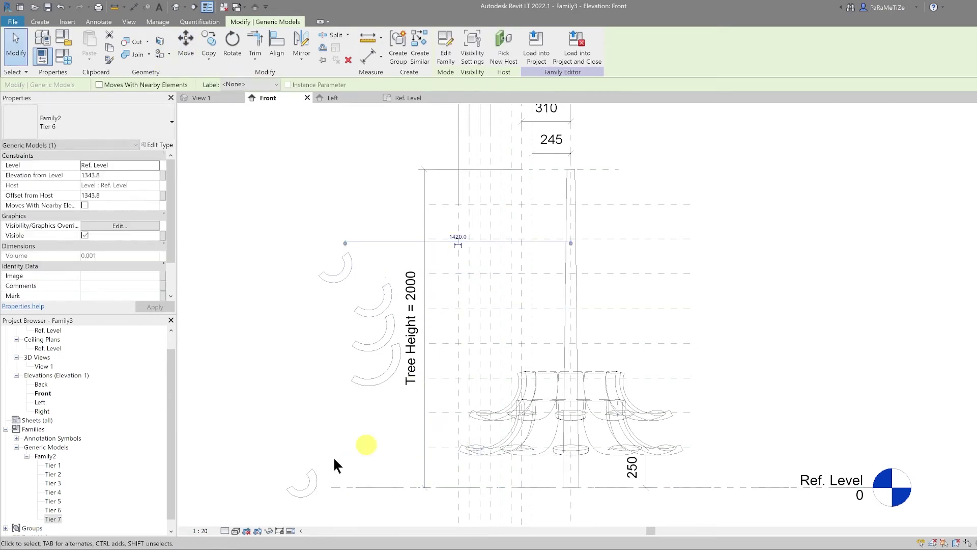
Move the Tier 7 branch vertically from Ref. Level up to the seventh horizontal guide plane.
key("m")
key("v")
left_click(439, 487)
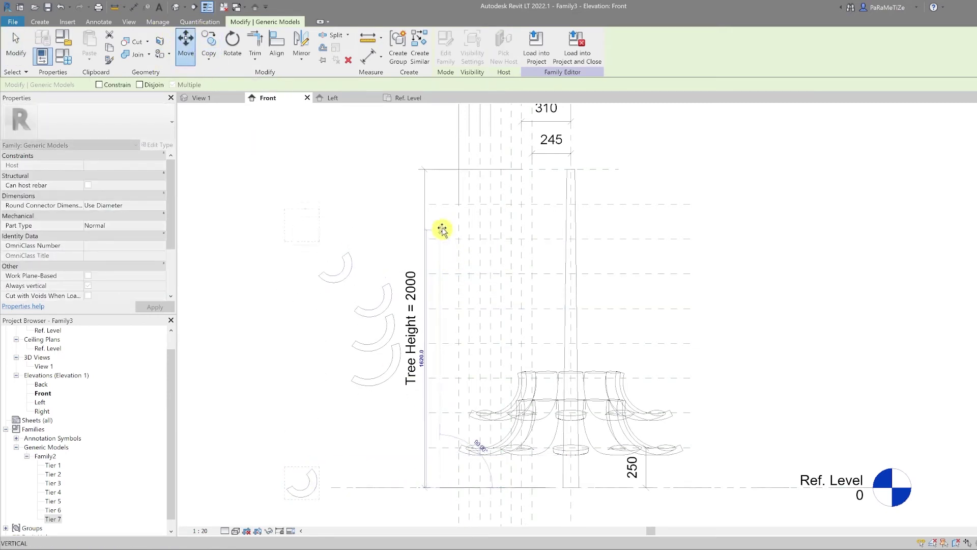
left_click(441, 238)
left_click(275, 423)
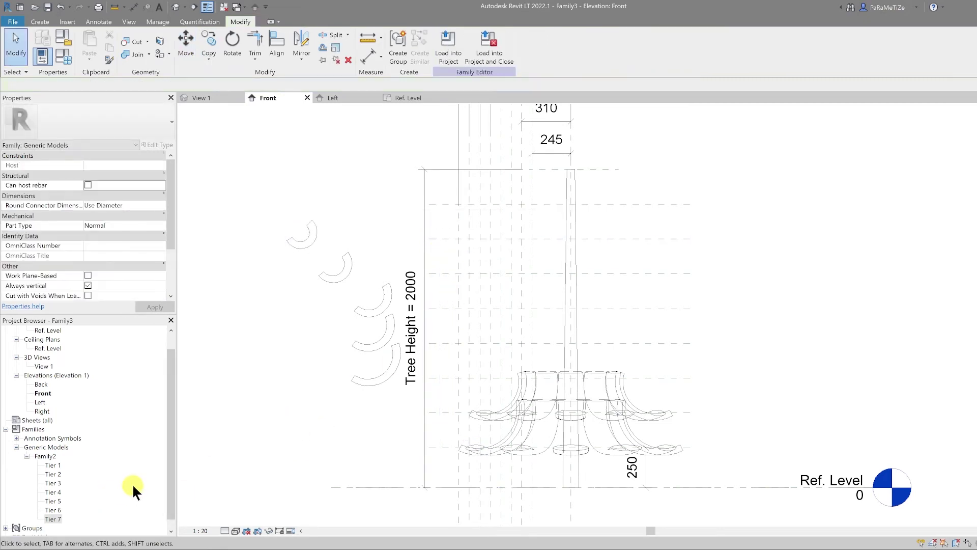
Copy the Tier 7 branch vertically from the seventh up to the eighth horizontal guide plane.
right_click(57, 517)
left_click(100, 468)
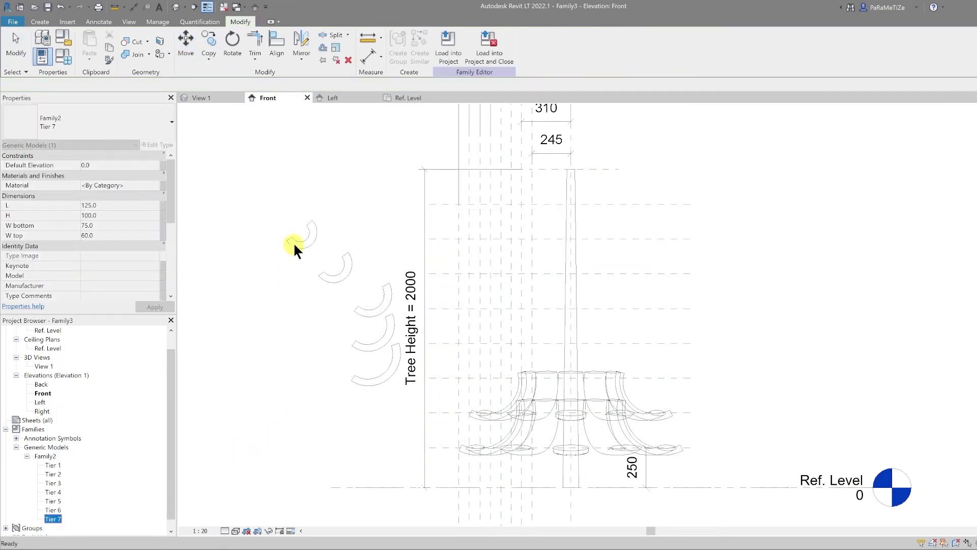
left_click(296, 240)
key("c")
key("o")
left_click(447, 239)
left_click(443, 205)
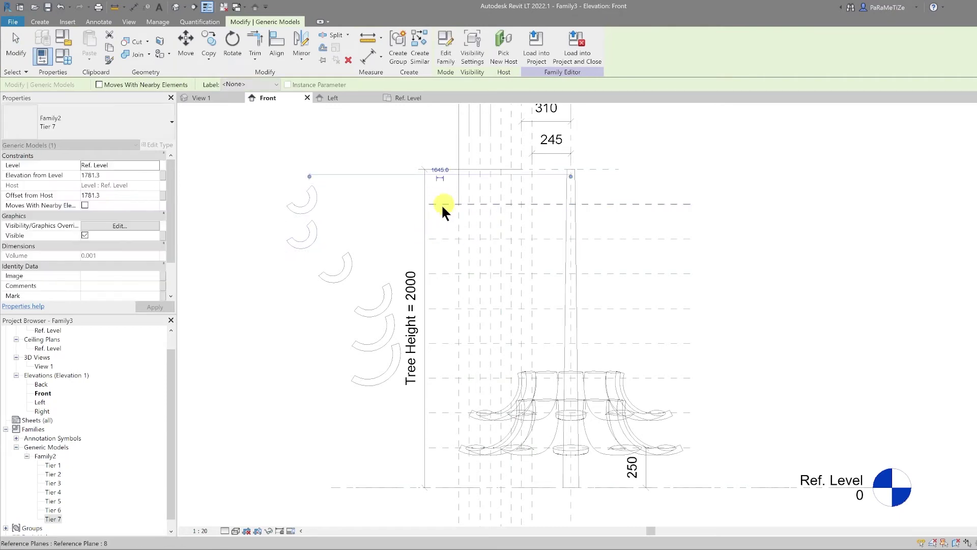
Shift the top-level branch copy outward, then duplicate its type as Tier 8 and edit the new type's dimensions.
left_click_drag(305, 199, 251, 211)
left_click(261, 209)
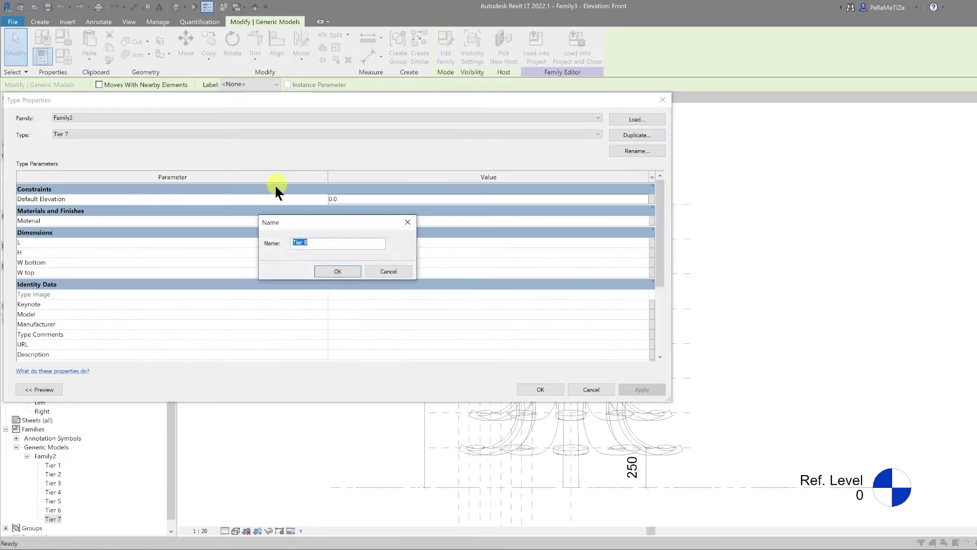
key("Return")
left_click(361, 242)
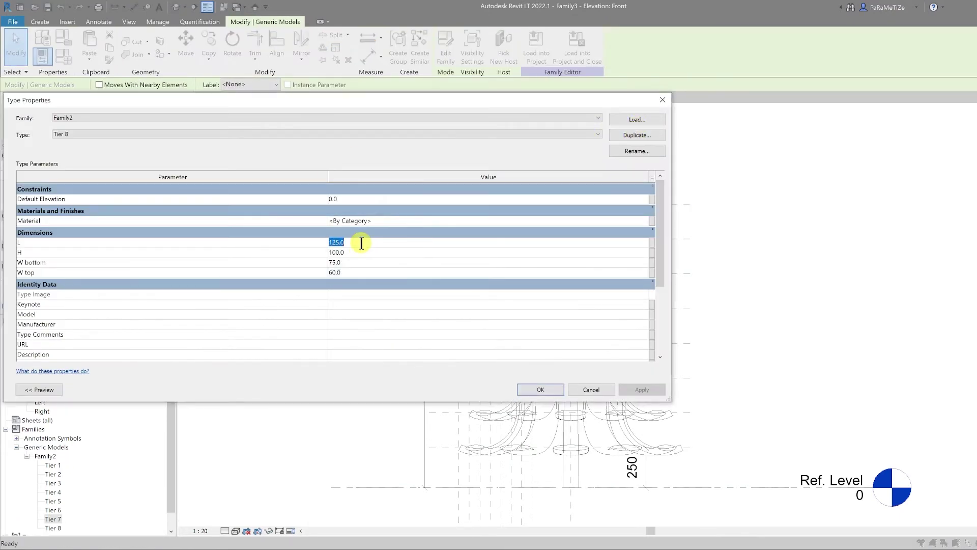
left_click(532, 389)
left_click(263, 199)
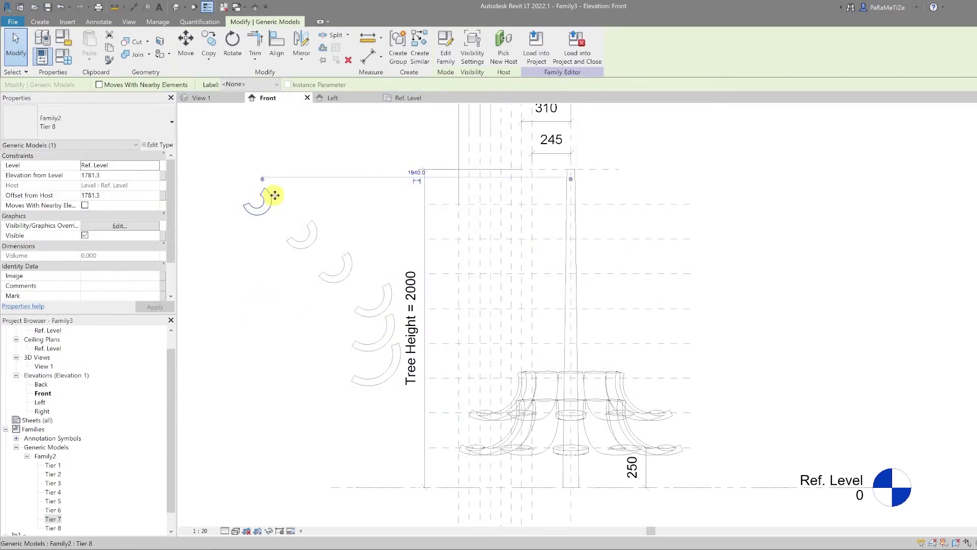
In the Ref. Level plan, move the Tier 3 branch to where the third vertical guide plane crosses the horizontal centre plane.
left_click(406, 98)
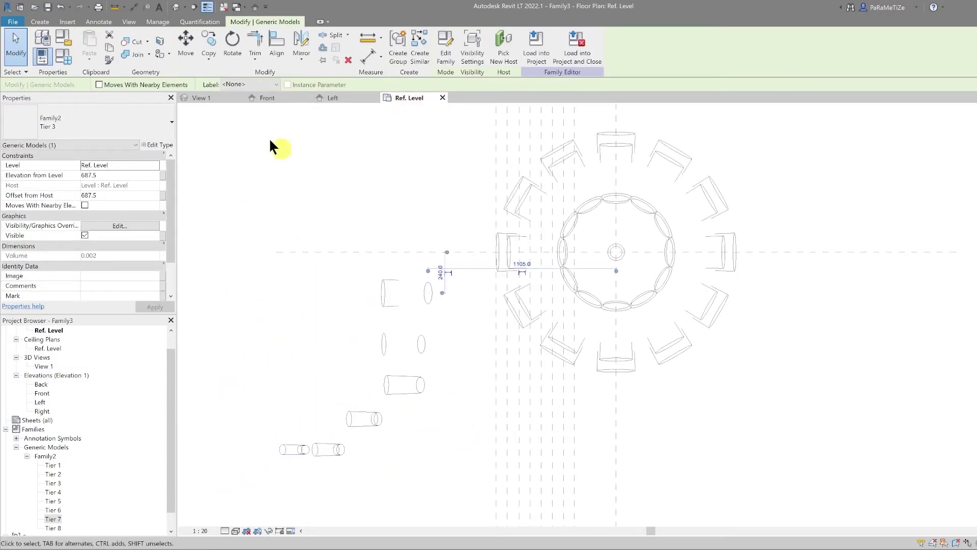
key("m")
key("v")
scroll(437, 306, "up", 2)
left_click(366, 291)
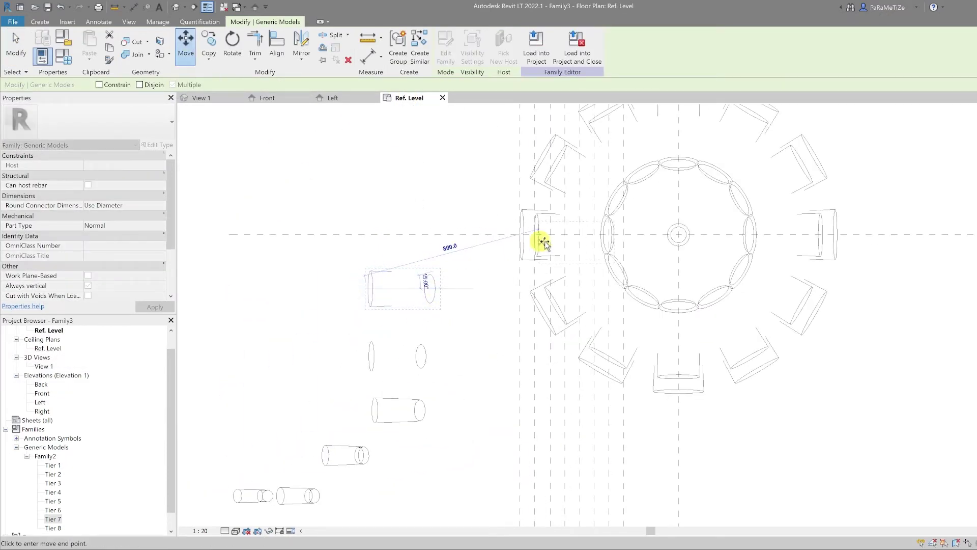
left_click(551, 233)
middle_click_drag(527, 254, 474, 269)
Move the Tier 4 branch to the intersection of the fourth vertical guide plane and the horizontal centre plane.
left_click(321, 369)
key("m")
key("v")
left_click(310, 359)
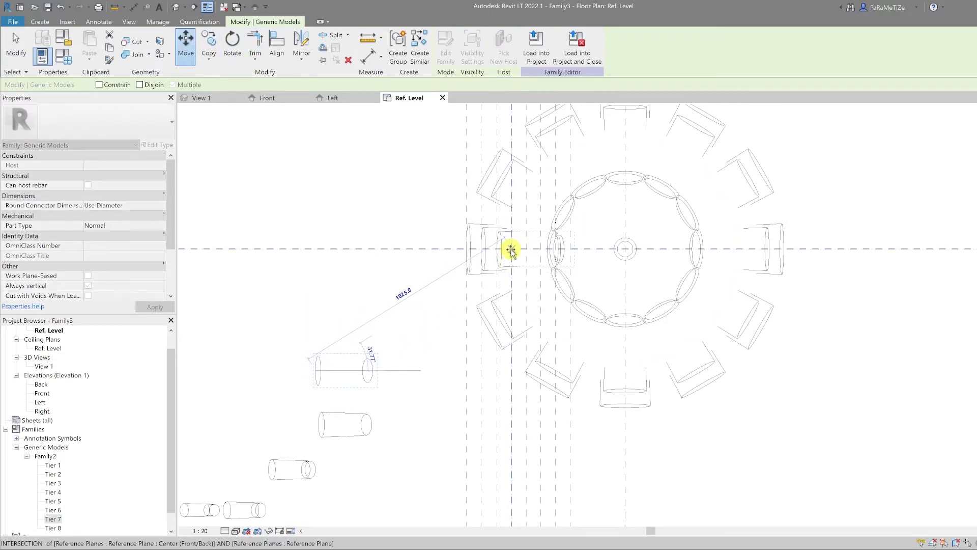
left_click(508, 264)
Move the Tier 5 branch to the intersection of the fifth vertical guide plane and the horizontal centre plane.
left_click(322, 423)
key("m")
key("v")
left_click(317, 425)
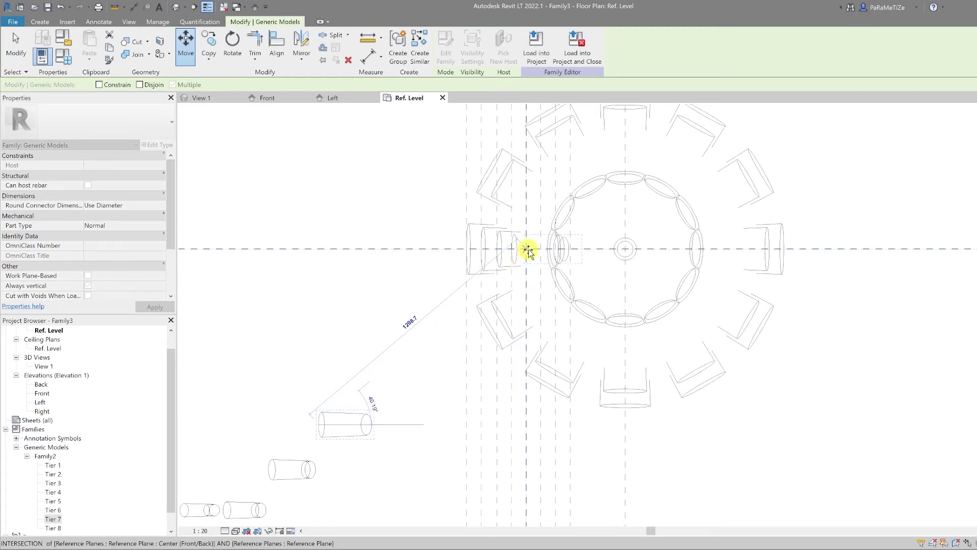
left_click(527, 251)
Move the Tier 6 branch to the intersection of the sixth vertical guide plane and the horizontal centre plane.
scroll(480, 280, "down", 2)
left_click(342, 421)
left_click(186, 43)
left_click(321, 427)
scroll(531, 255, "up", 3)
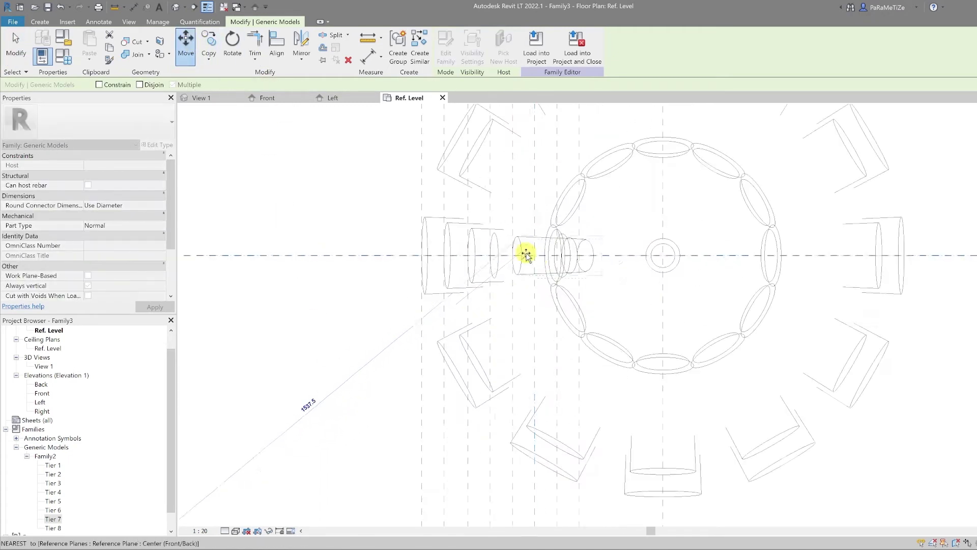
scroll(531, 253, "up", 2)
left_click(531, 253)
Radially array the Tier 3 to Tier 6 branches around the trunk centre as 12 items spaced 30° apart.
scroll(528, 277, "down", 1)
left_click(511, 277, "ctrl")
left_click(487, 281, "ctrl")
left_click(469, 285, "ctrl")
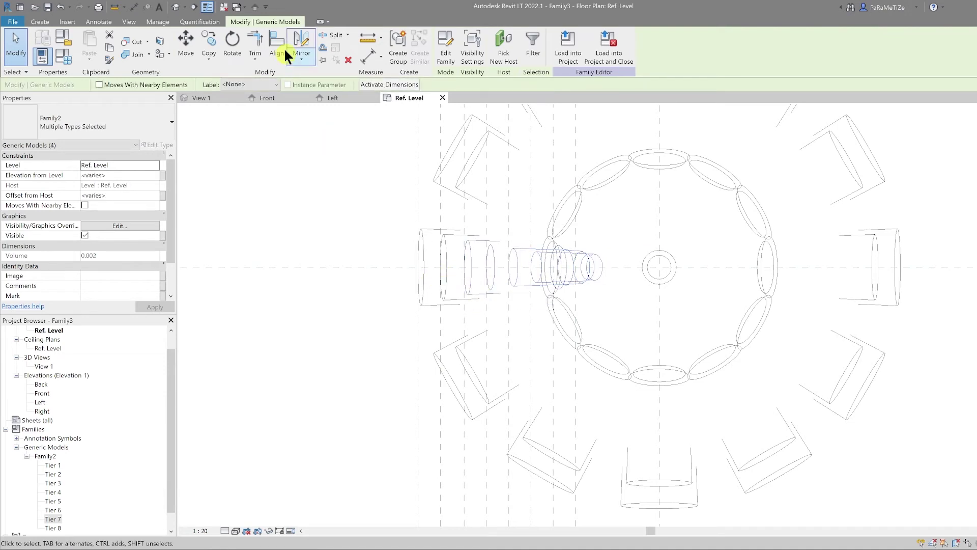
key("a")
key("r")
left_click(473, 85)
left_click(660, 267)
left_click(502, 267)
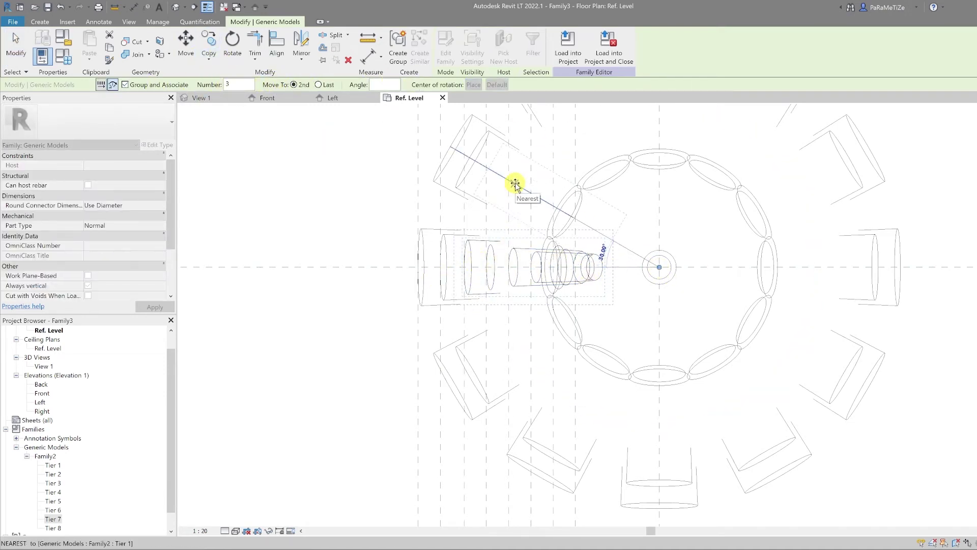
left_click(515, 182)
type("12")
key("Return")
key("Escape")
Move the Tier 7 branch to the intersection of the seventh vertical guide plane and the horizontal centre plane.
scroll(582, 281, "down", 3)
middle_click_drag(469, 379, 489, 351)
left_click_drag(386, 415, 495, 330)
scroll(490, 309, "up", 3)
middle_click_drag(490, 309, 423, 364)
scroll(424, 365, "up", 1)
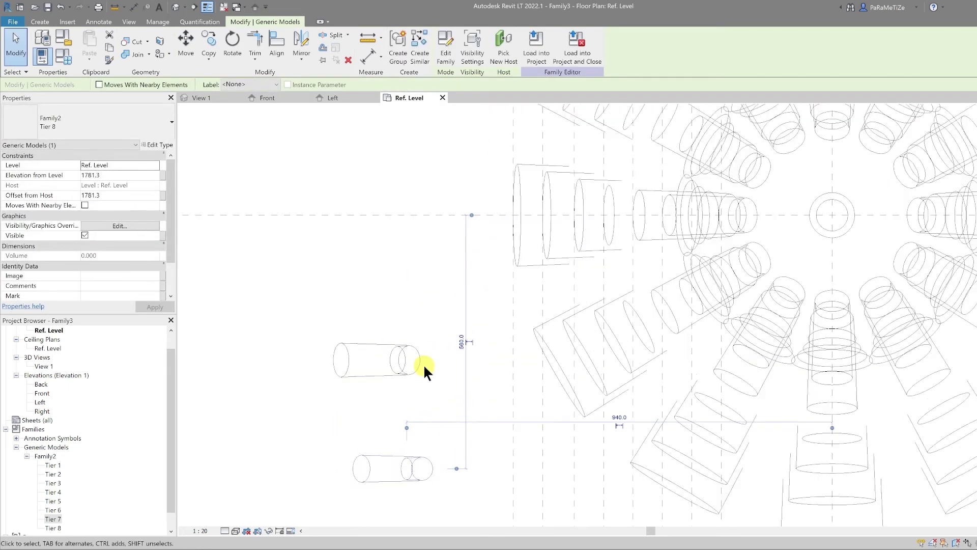
left_click(186, 43)
left_click(332, 357)
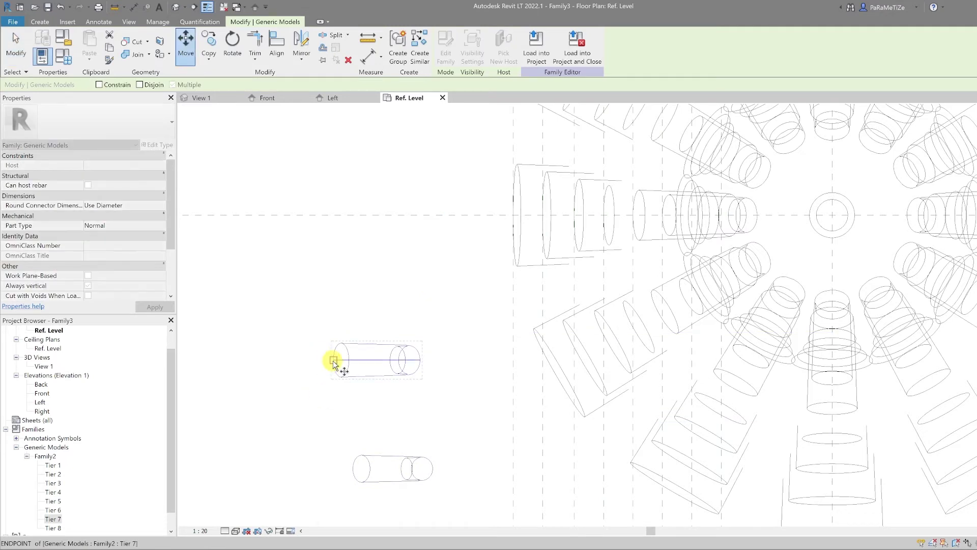
left_click(693, 215)
Move the Tier 8 branch to the intersection of the eighth vertical guide plane and the horizontal centre plane.
left_click(400, 456)
left_click(186, 42)
left_click(353, 469)
left_click(724, 219)
scroll(720, 214, "up", 3)
key("Escape")
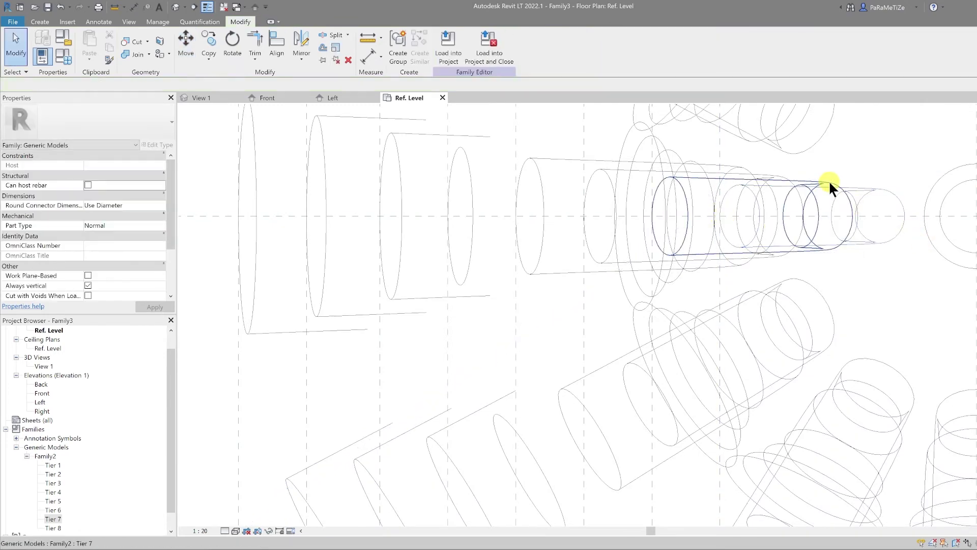
Radially array the Tier 7 and Tier 8 branches around the trunk centre as 12 items spaced 30° apart.
left_click(829, 184)
left_click(895, 195, "ctrl")
scroll(873, 270, "down", 1)
middle_click_drag(870, 275, 607, 306)
left_click(232, 53)
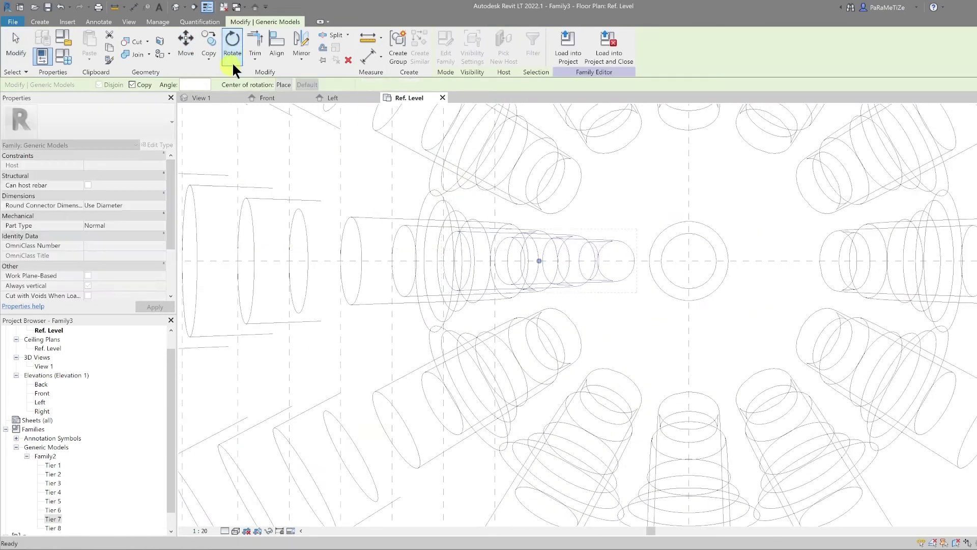
left_click(217, 99)
left_click(689, 261)
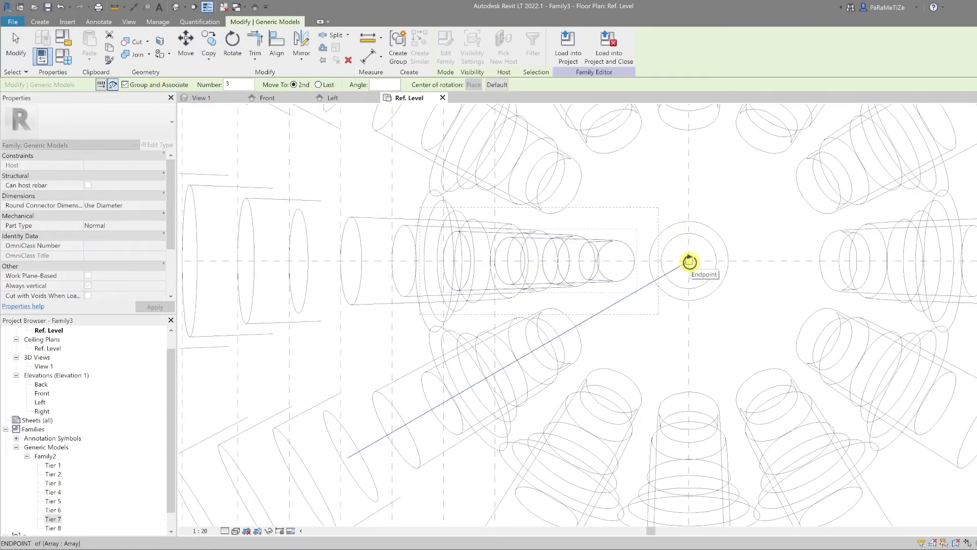
left_click(570, 262)
left_click(545, 172)
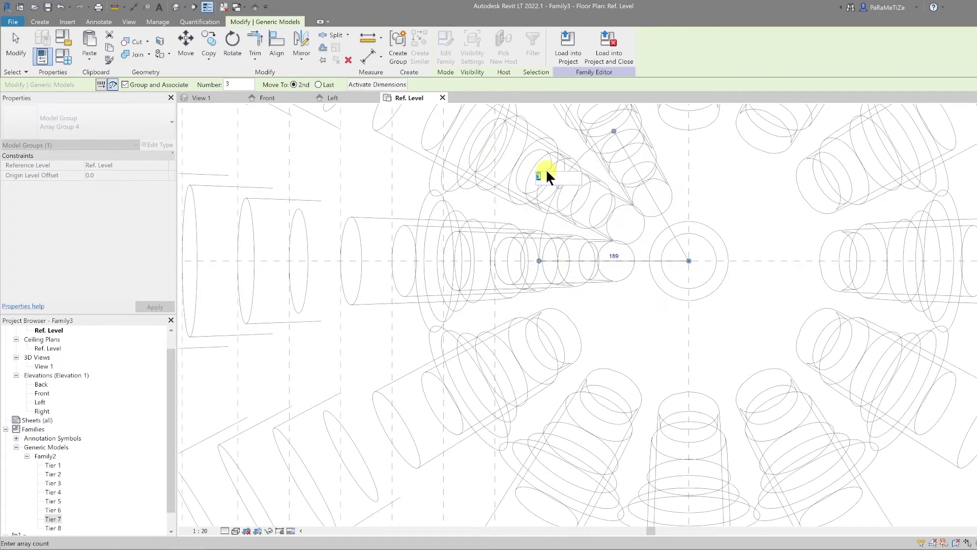
key("Escape")
In the Front elevation, select all 12 groups of the Tier 7 and Tier 8 array and move them down 55 mm.
scroll(602, 263, "down", 4)
left_click(269, 98)
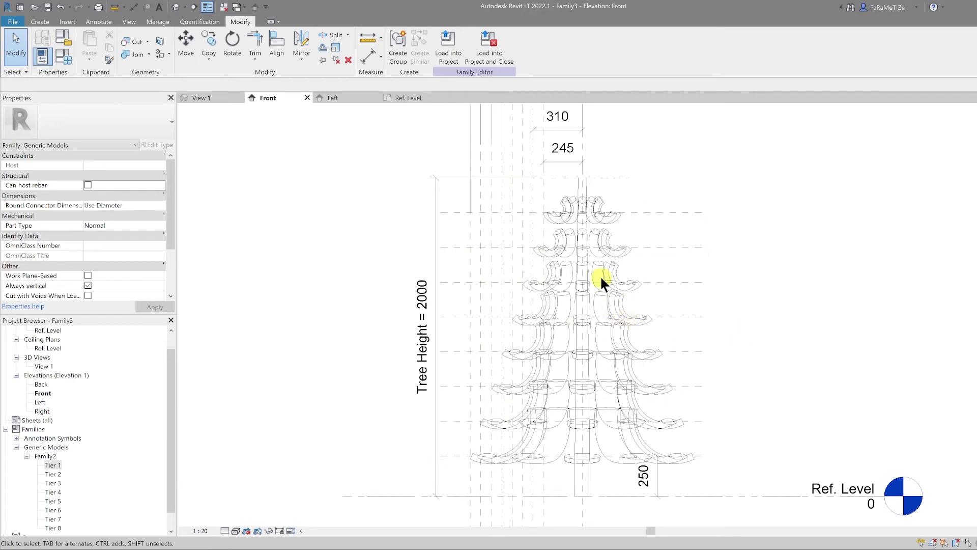
scroll(601, 279, "up", 3)
scroll(596, 278, "down", 2)
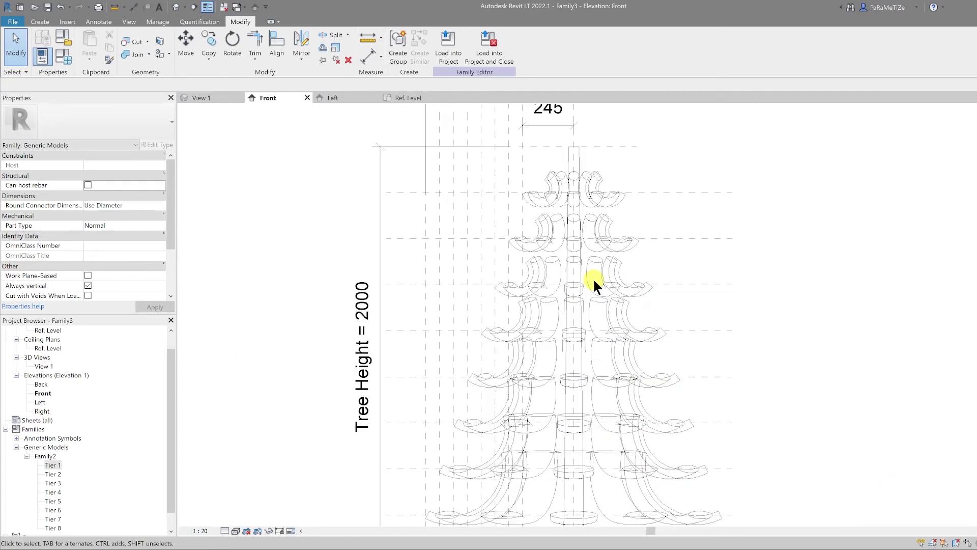
left_click(595, 216)
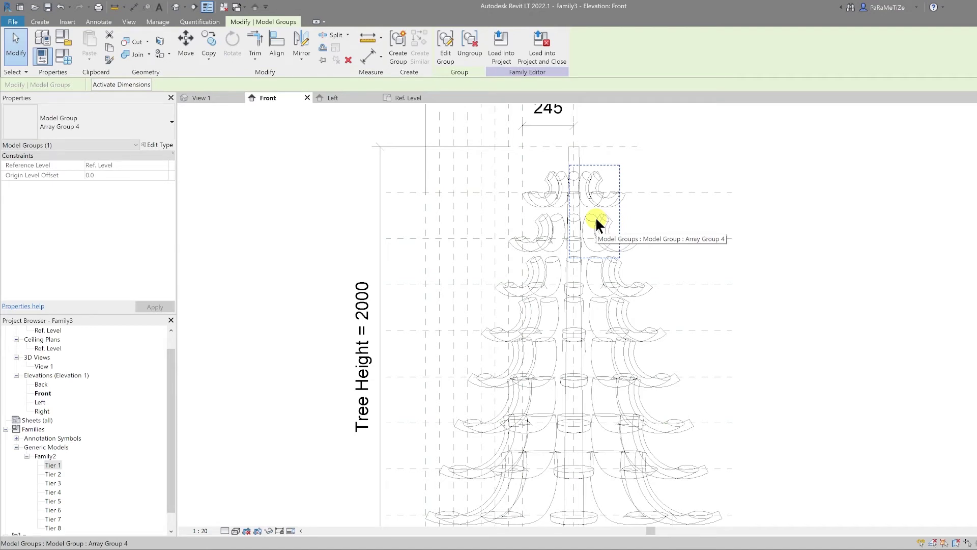
key("s")
key("a")
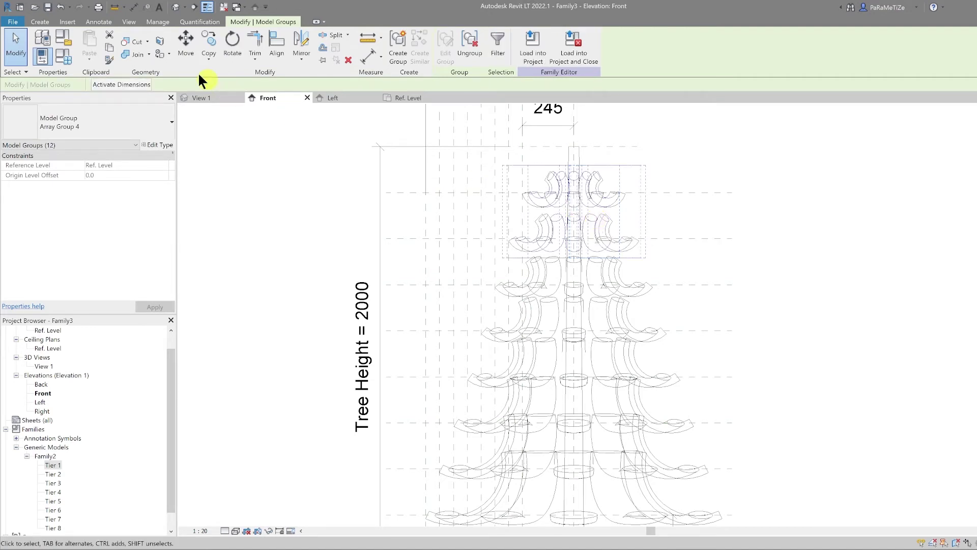
left_click(186, 45)
scroll(667, 267, "up", 1)
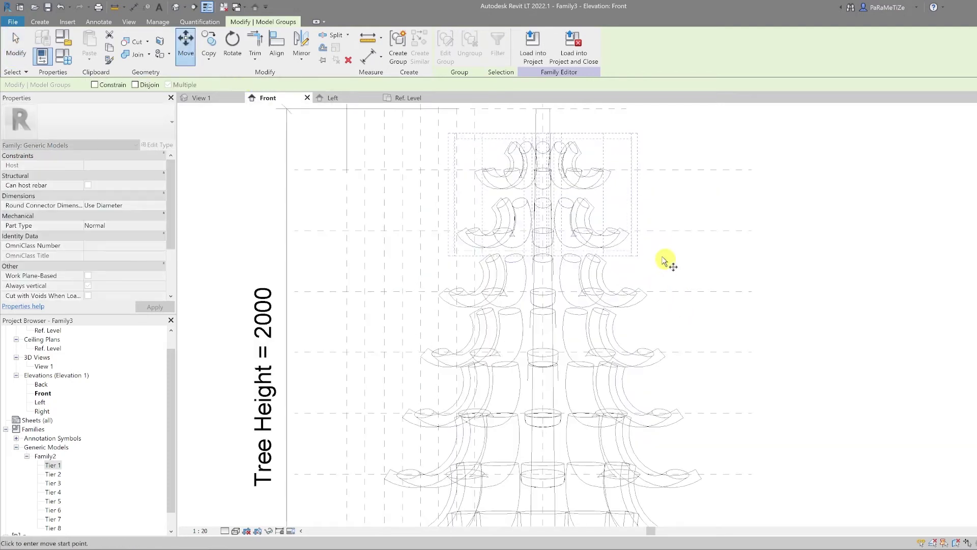
left_click(646, 232)
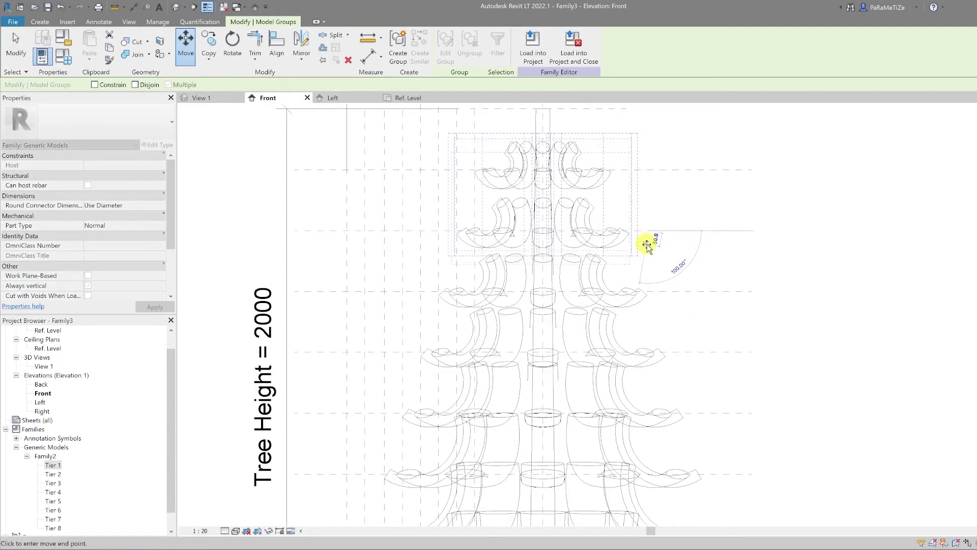
left_click(649, 243)
scroll(647, 240, "down", 1)
scroll(645, 239, "down", 3)
Edit the top array group, nudge its Tier 8 branch down to an elevation of 1688.8 and finish the group.
scroll(588, 222, "up", 4)
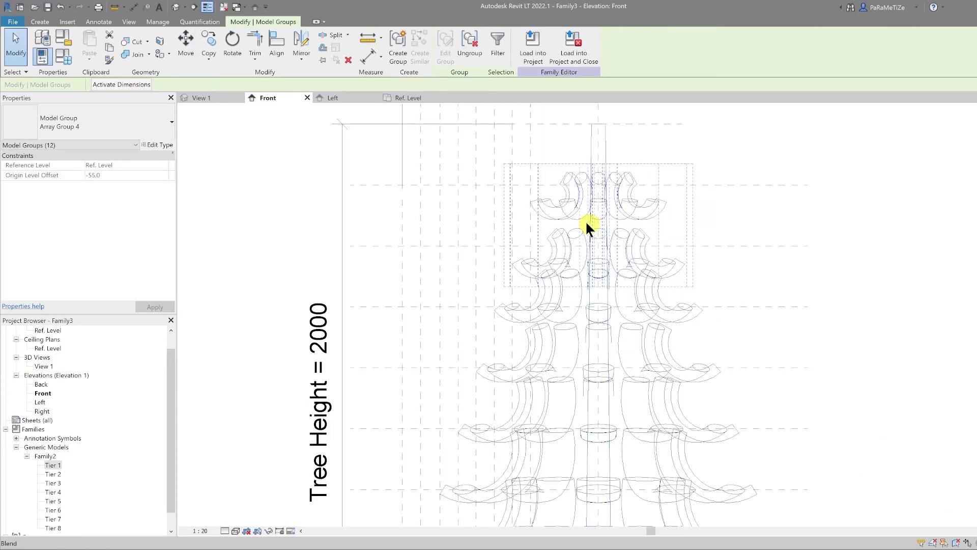
left_click(559, 208)
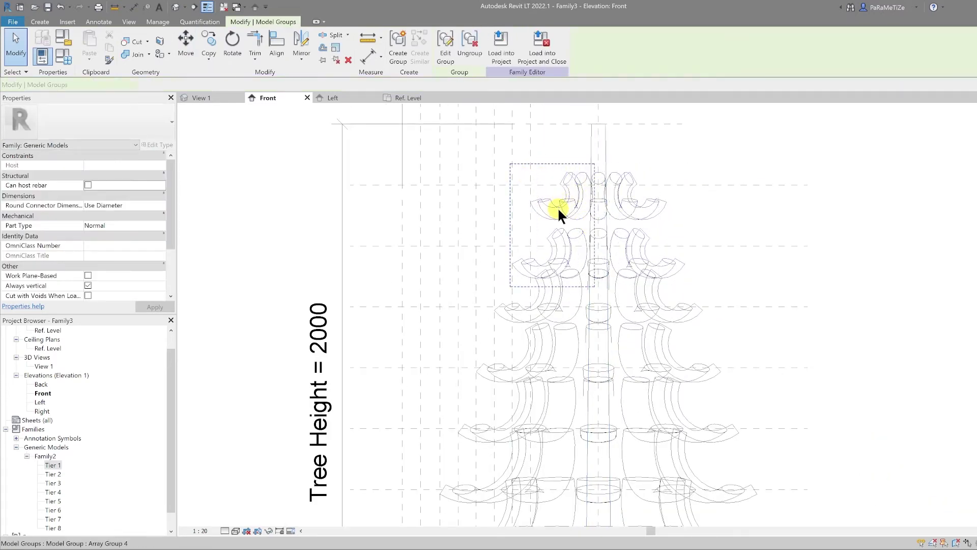
left_click_drag(558, 209, 553, 210)
double_click(552, 207)
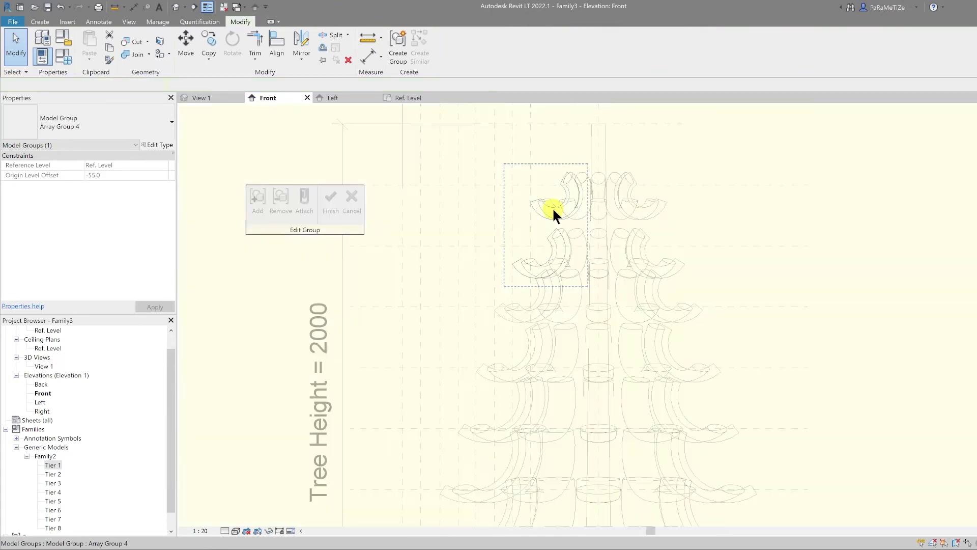
scroll(553, 206, "up", 2)
left_click(556, 210)
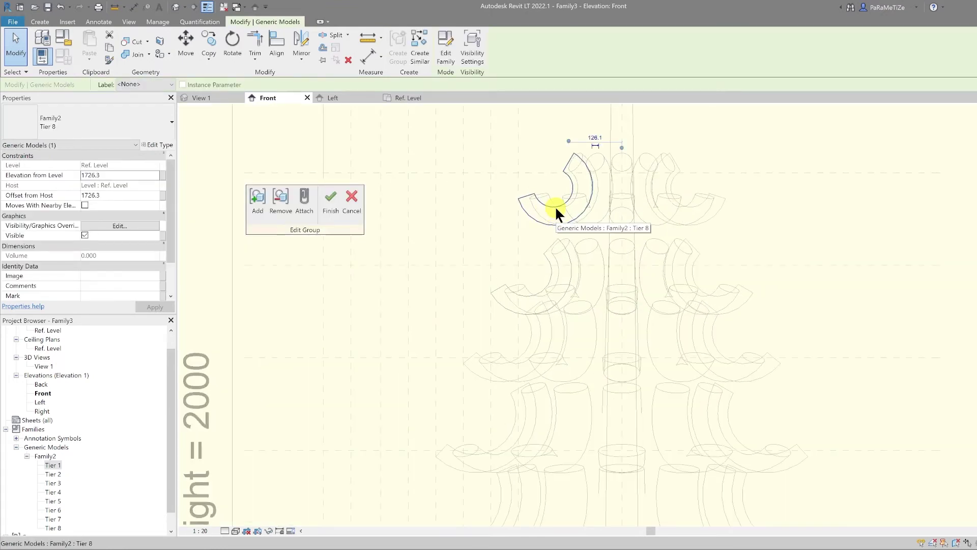
key("Down")
key("Down")
key("Down")
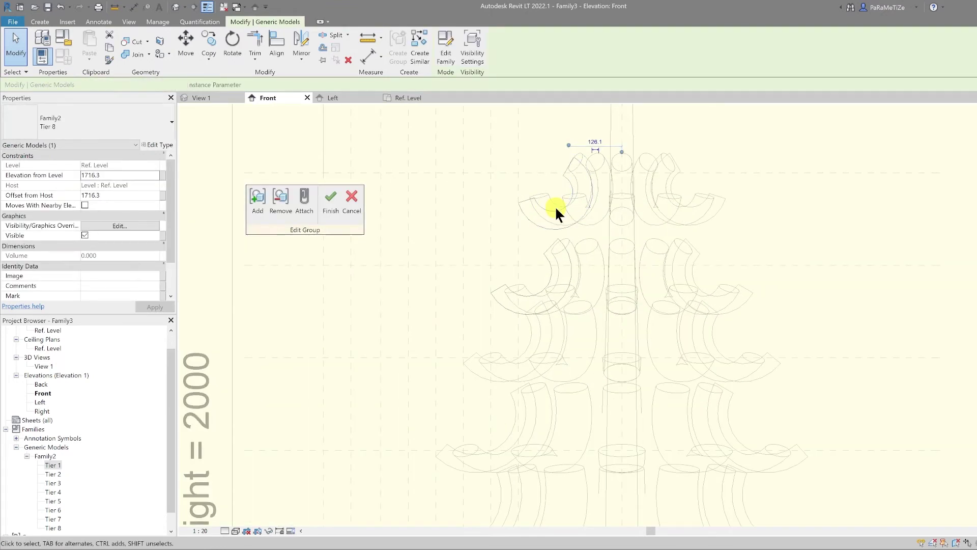
key("Down")
key("Down")
key("Down")
key("Down")
key("Down")
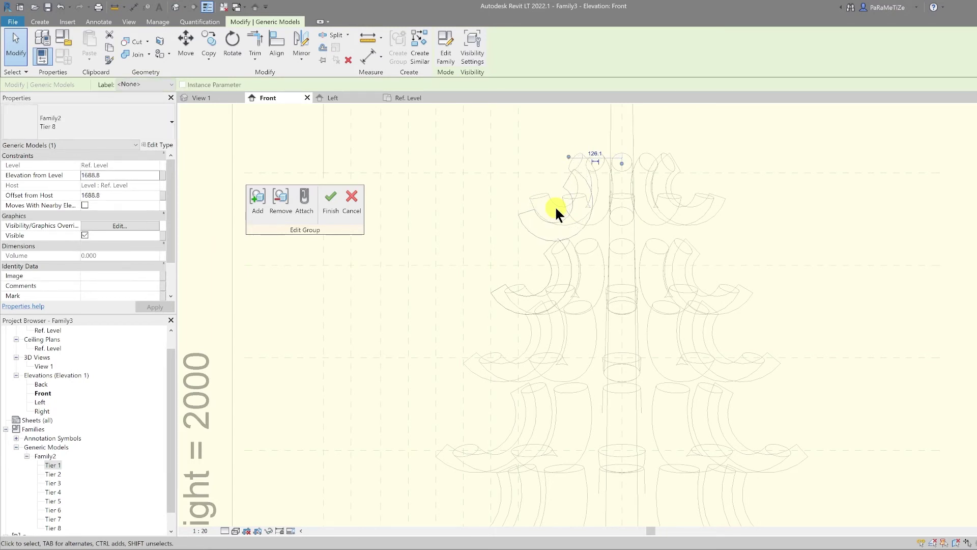
left_click(331, 201)
scroll(598, 190, "down", 5)
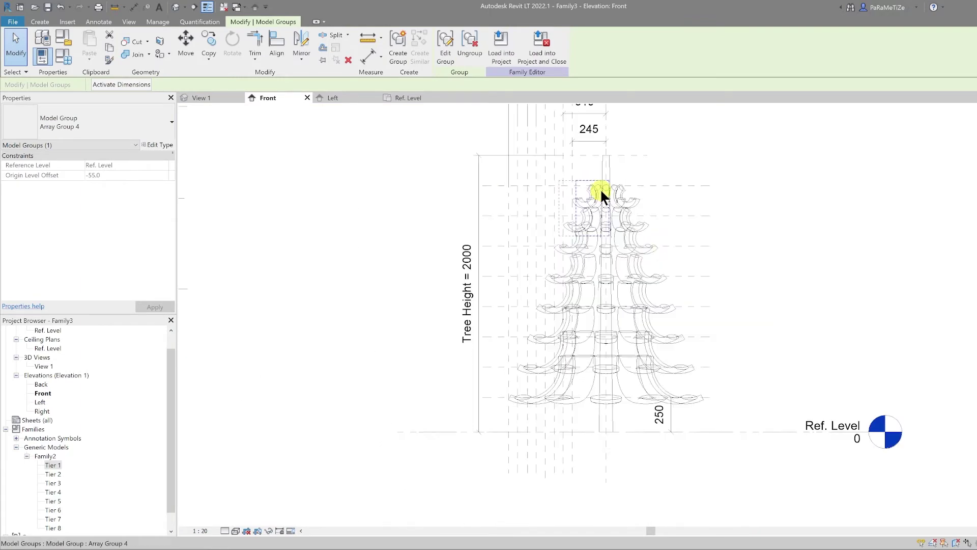
scroll(656, 247, "up", 3)
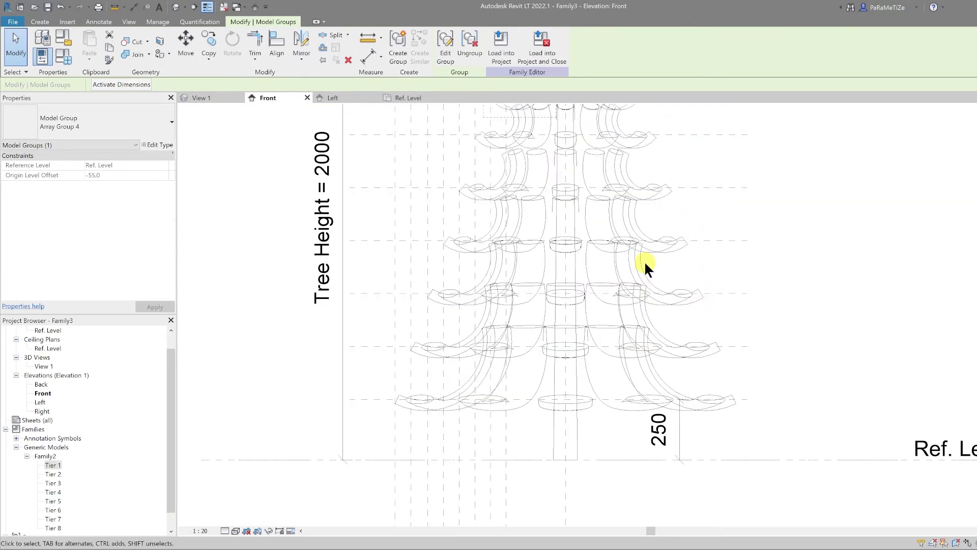
middle_click_drag(609, 216, 622, 303)
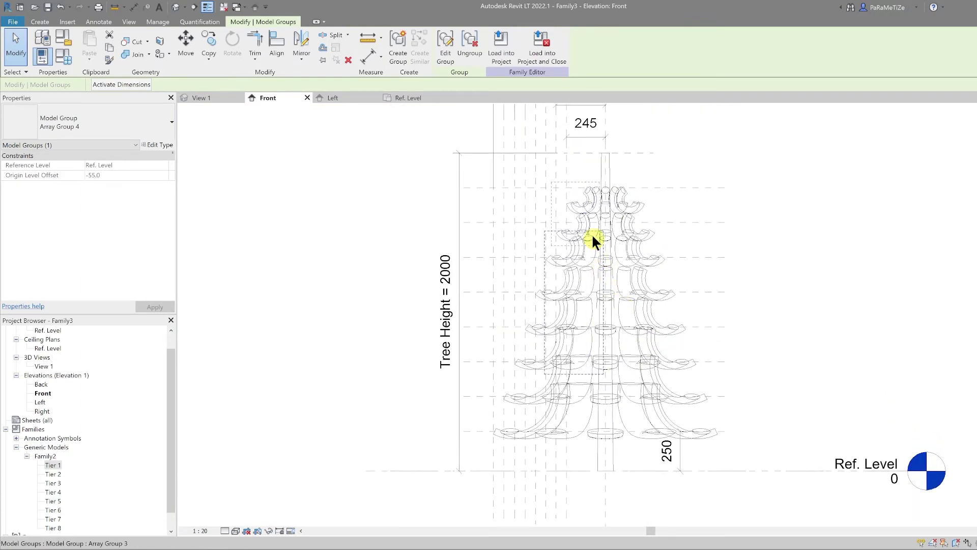
left_click(356, 216)
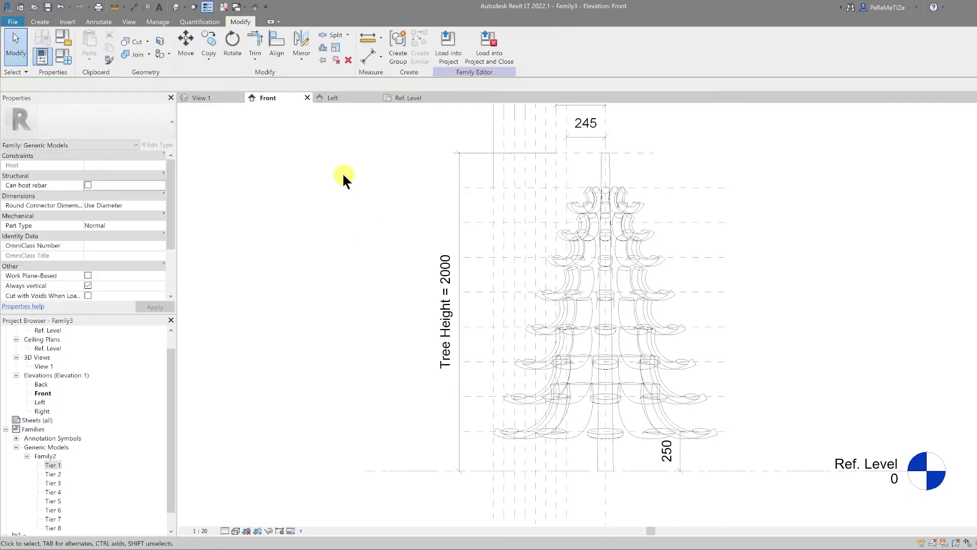
Create a new project material and rename it Green.
left_click(155, 20)
left_click(45, 49)
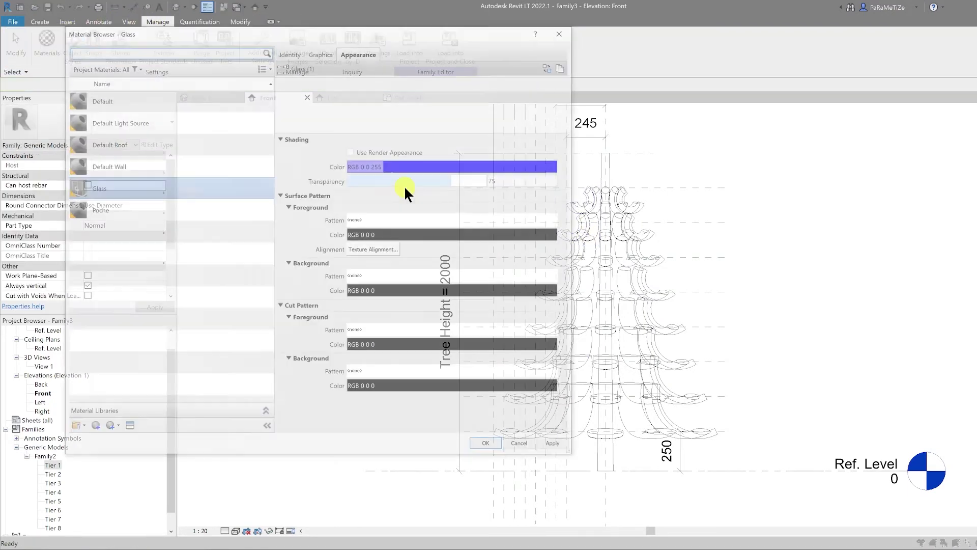
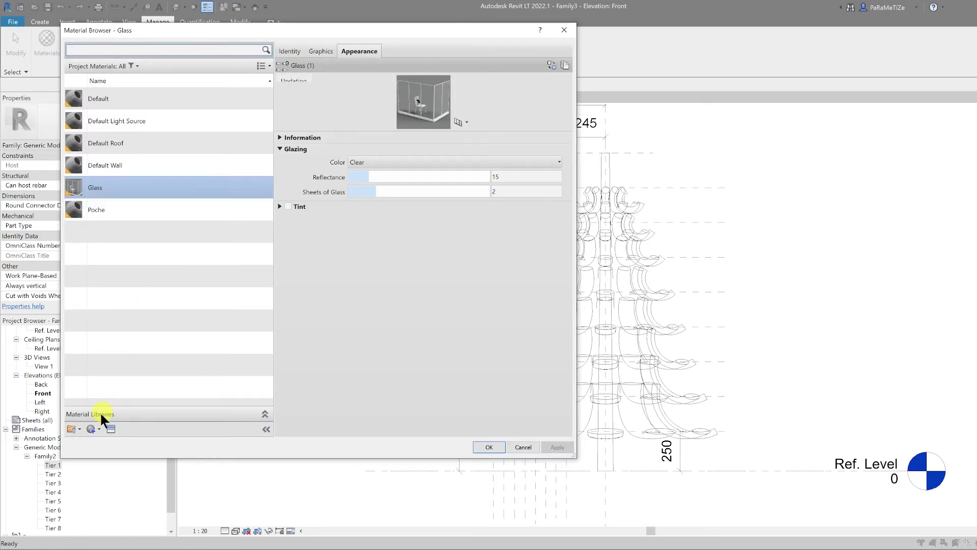
left_click(97, 428)
left_click(112, 441)
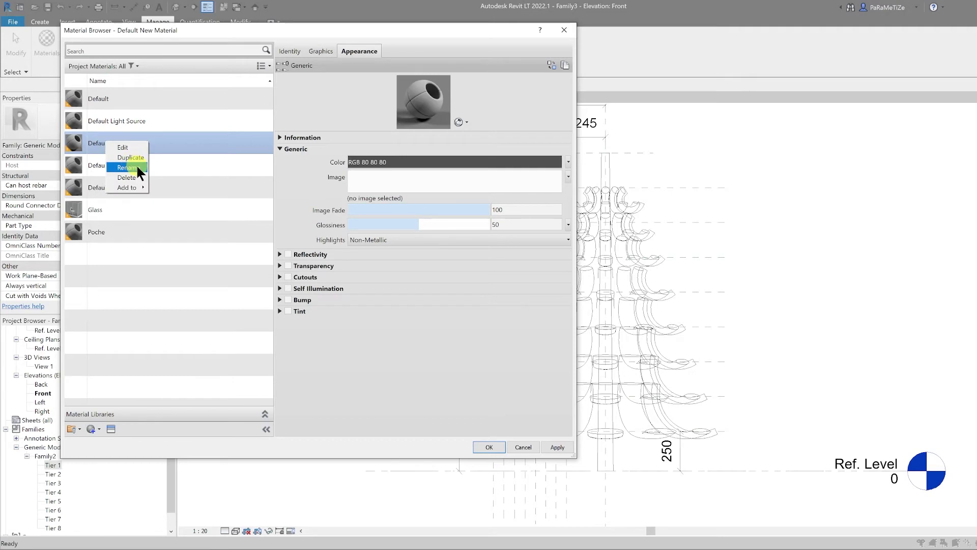
left_click(136, 167)
type("Green")
key("Return")
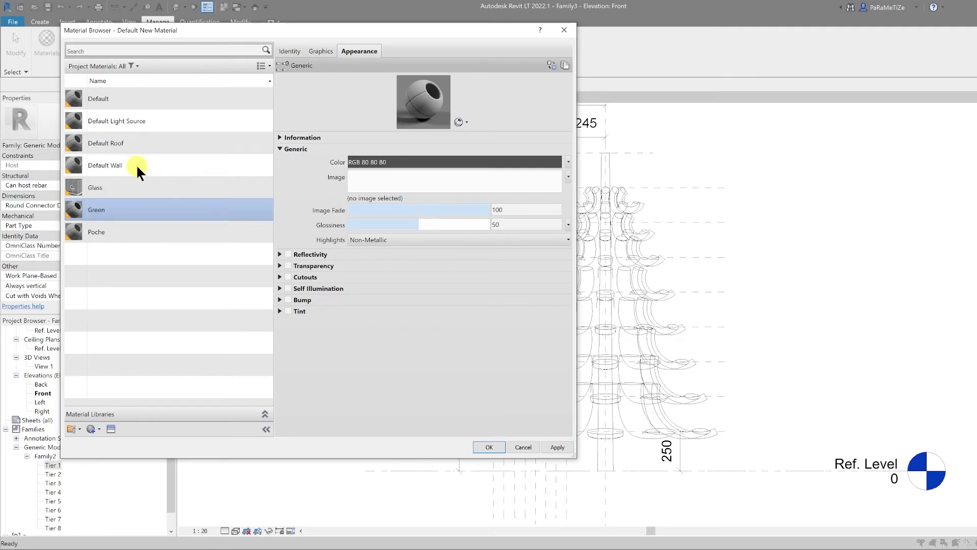
Set the Green material's appearance colour to a shade of green and accept the material changes.
left_click(379, 163)
left_click_drag(366, 169, 372, 182)
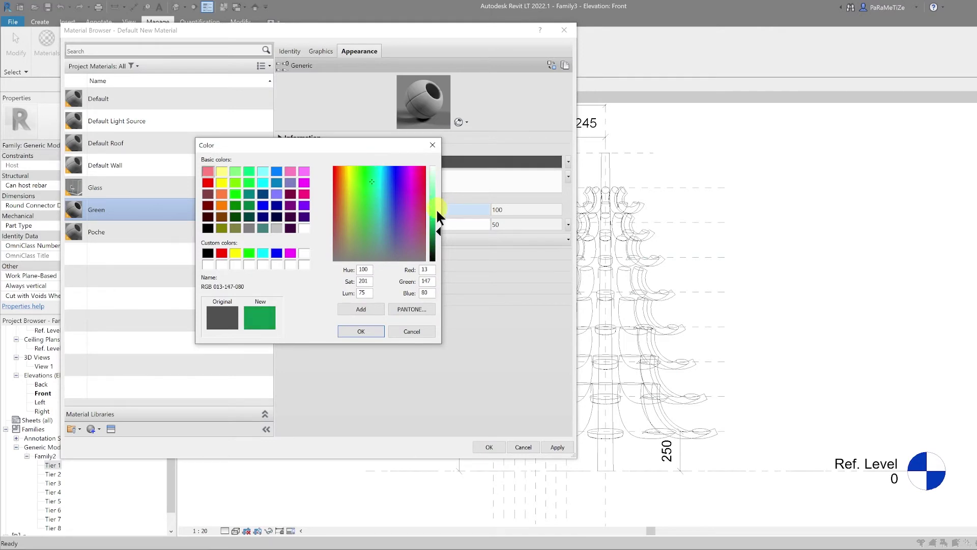
left_click(436, 218)
left_click(436, 234)
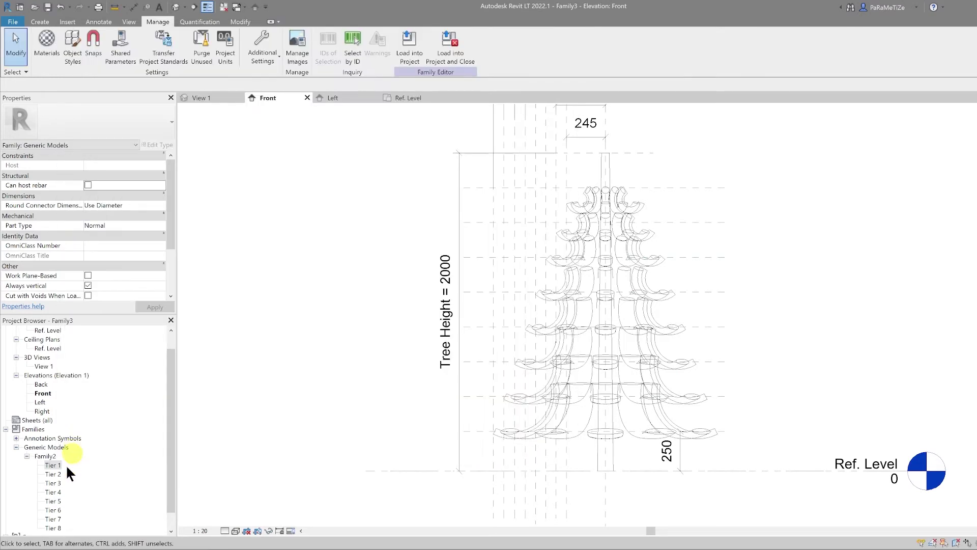
Assign the Green material to the Tier 1 type of Family2.
left_click(58, 463)
right_click(58, 463)
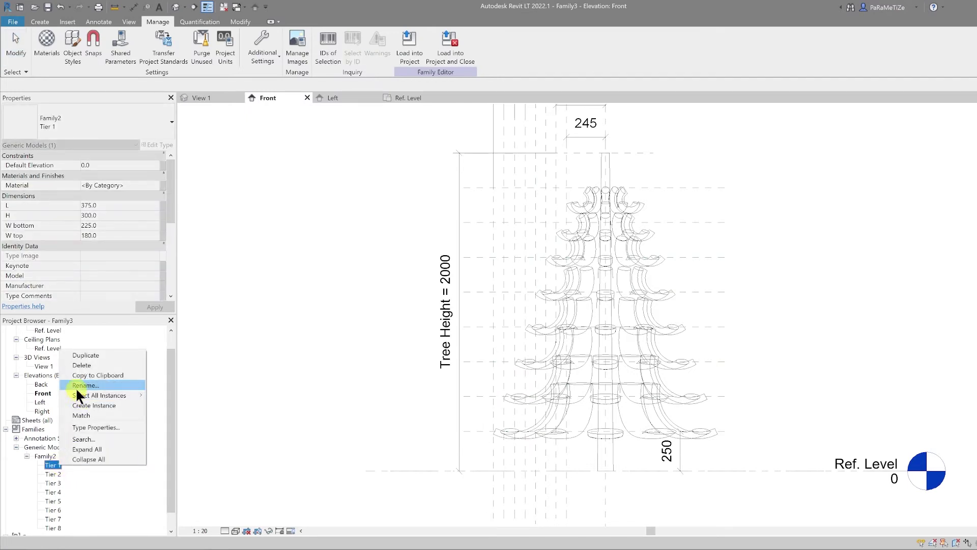
left_click(98, 428)
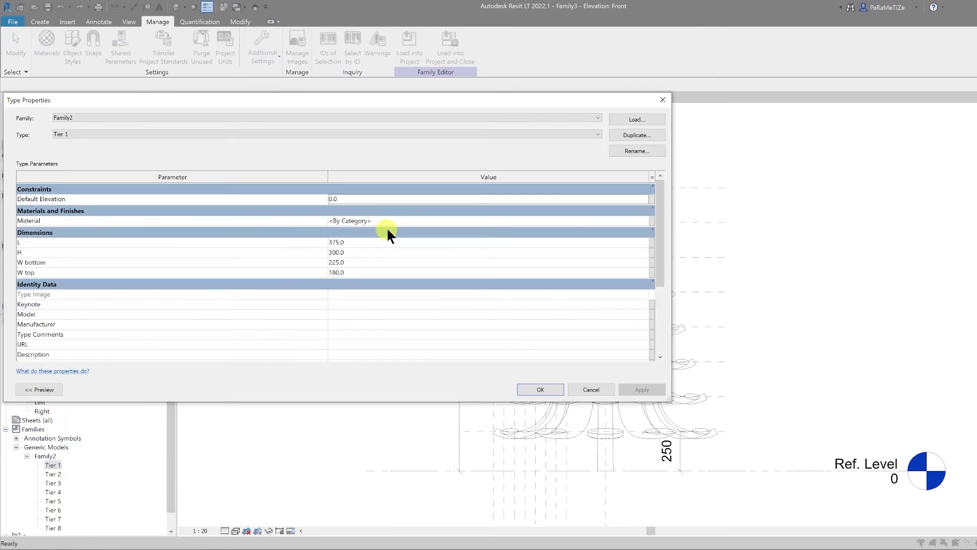
left_click(397, 218)
type("Green")
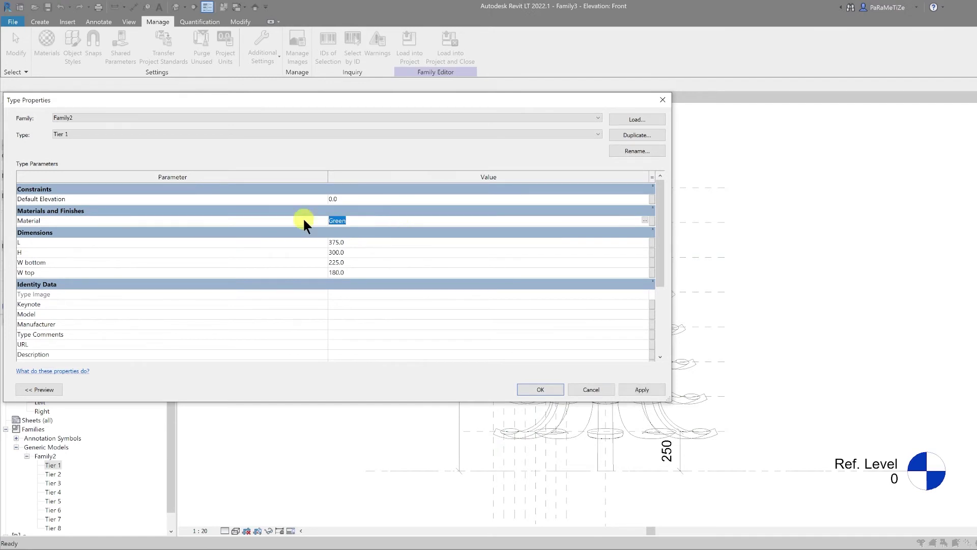
left_click(541, 389)
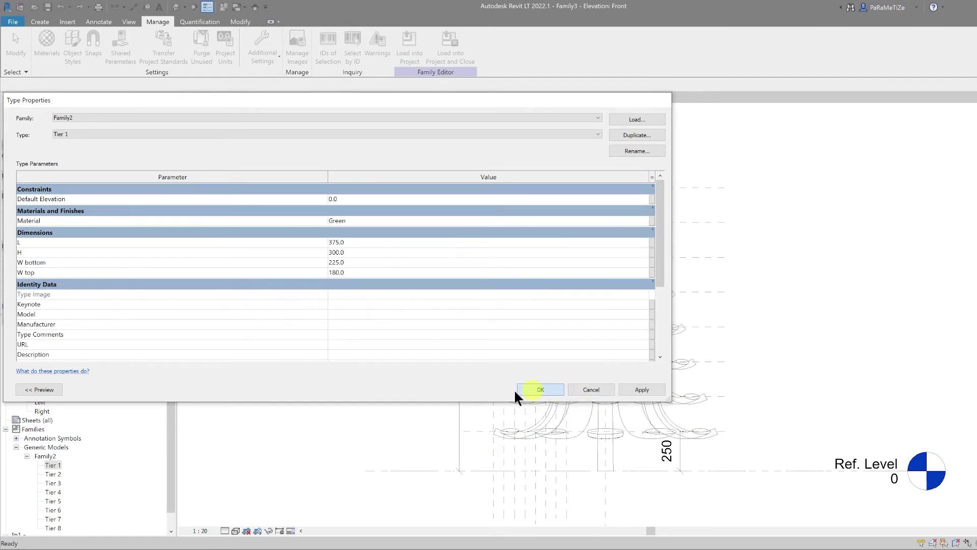
key("Escape")
Display the 3D view as shaded and make the Green material use its render appearance for shading.
left_click(201, 98)
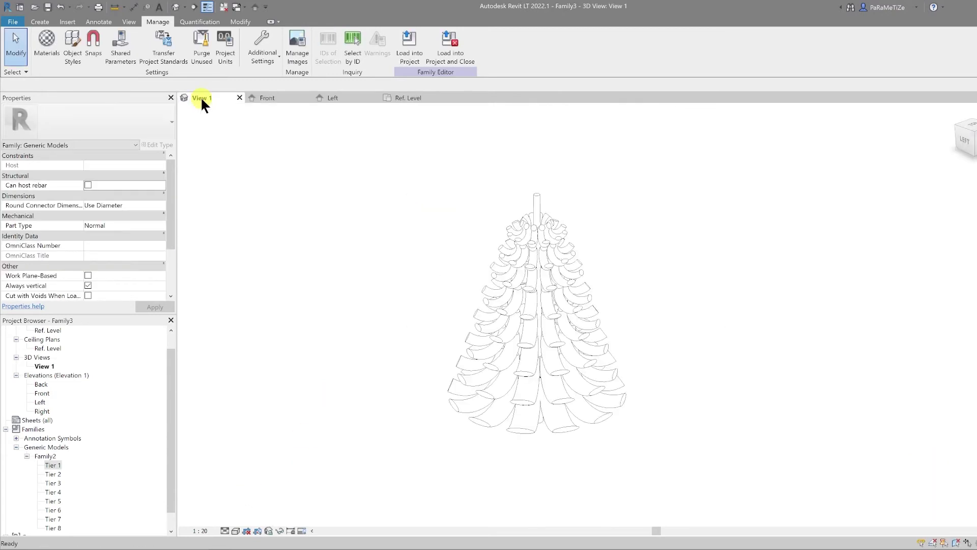
left_click(234, 530)
left_click(247, 512)
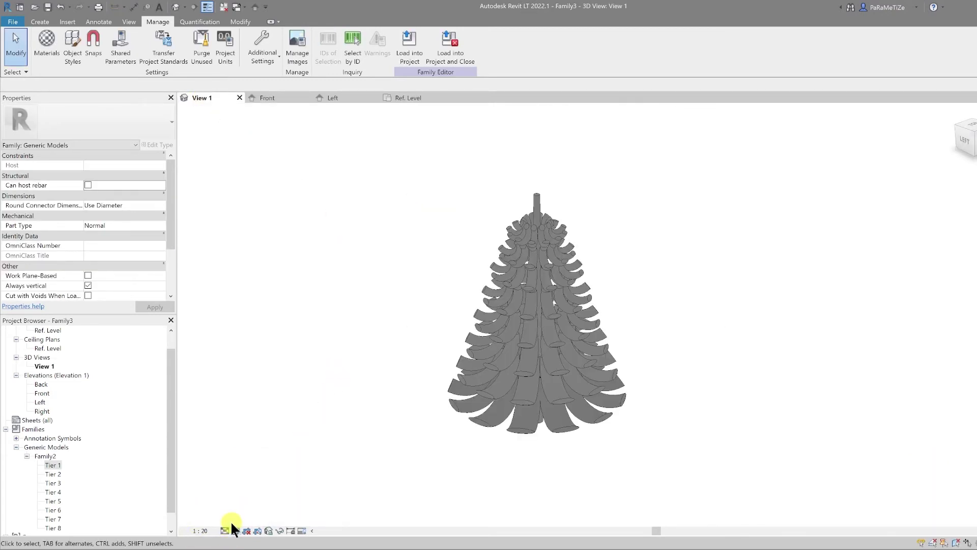
left_click(46, 43)
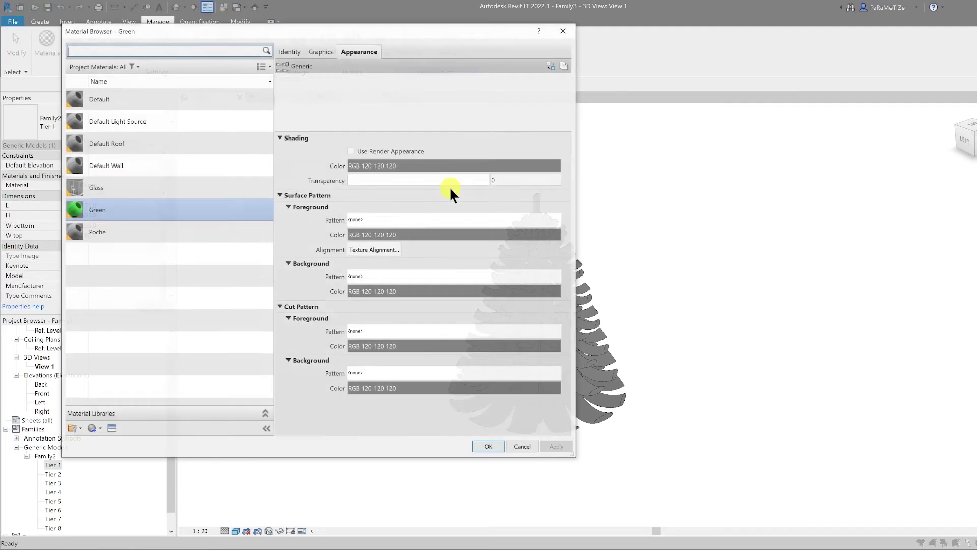
left_click(321, 51)
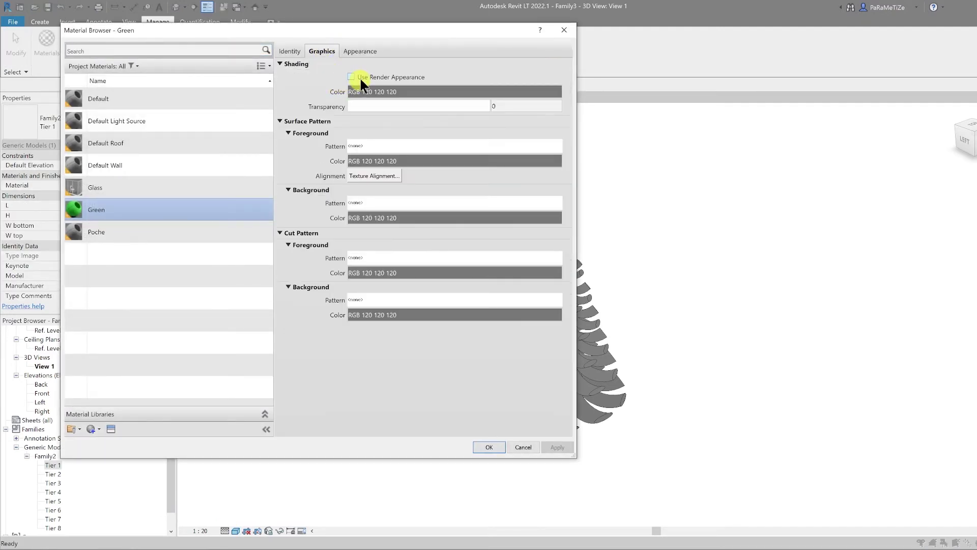
left_click(486, 446)
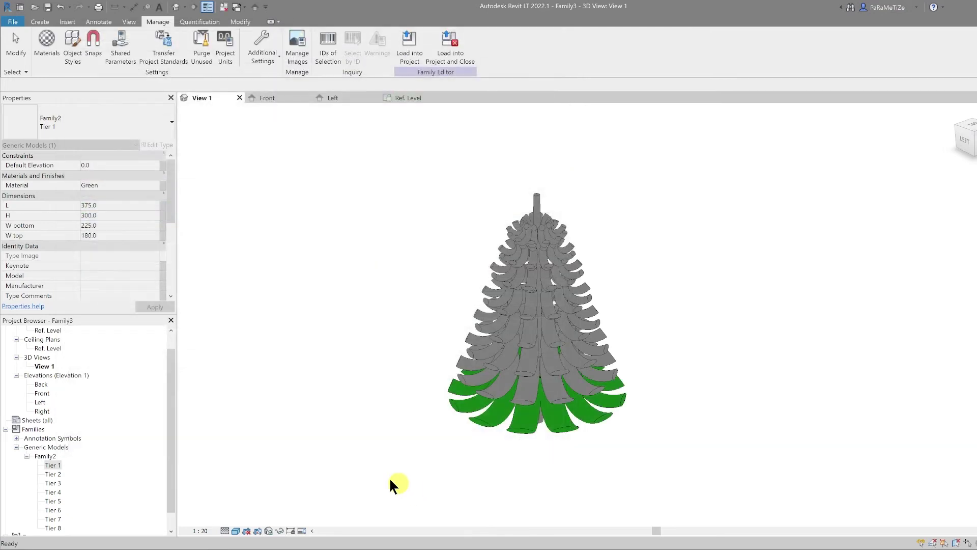
Assign the Green material to the Tier 2 type.
scroll(117, 437, "down", 1)
right_click(53, 455)
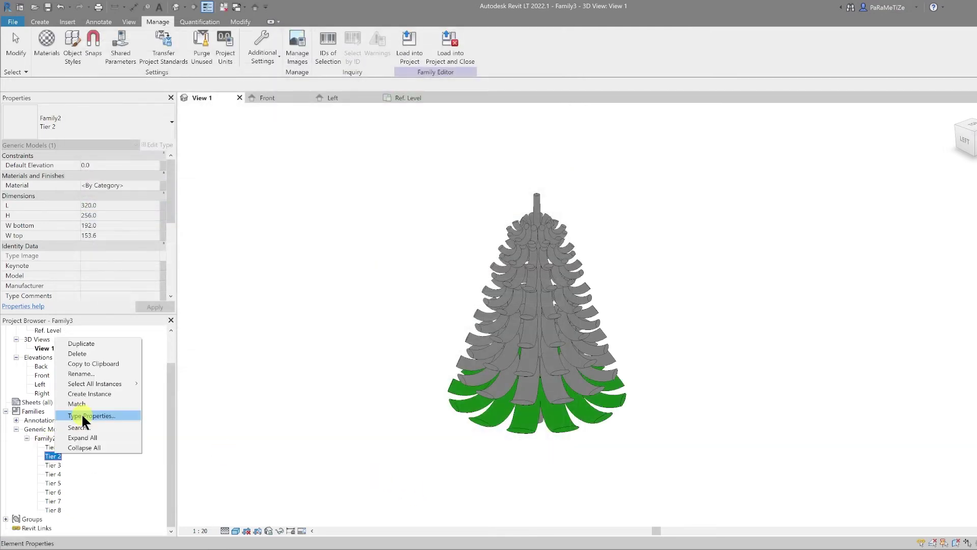
left_click(81, 413)
left_click(391, 220)
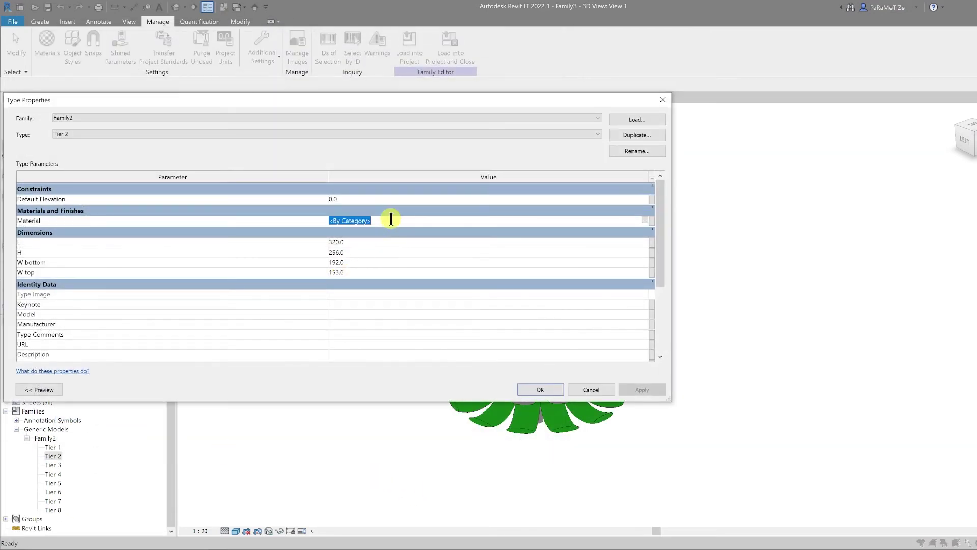
type("Green")
key("Return")
Assign the Green material to the Tier 3 and Tier 4 types.
right_click(59, 465)
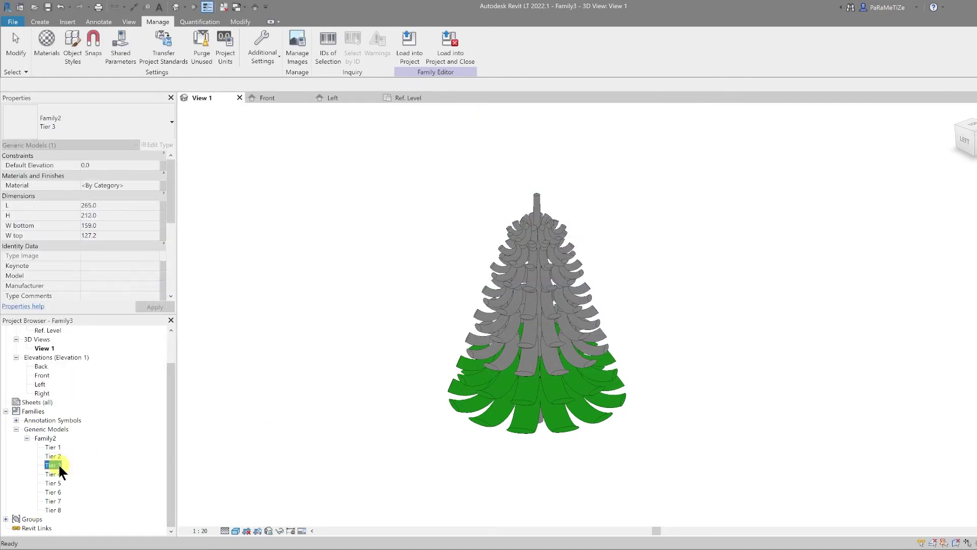
left_click(96, 427)
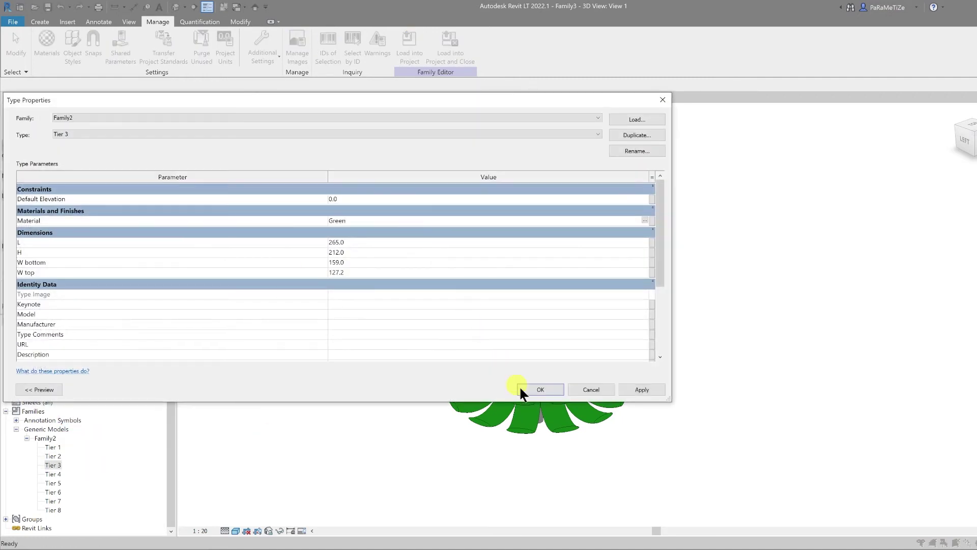
left_click(521, 387)
right_click(50, 475)
left_click(88, 440)
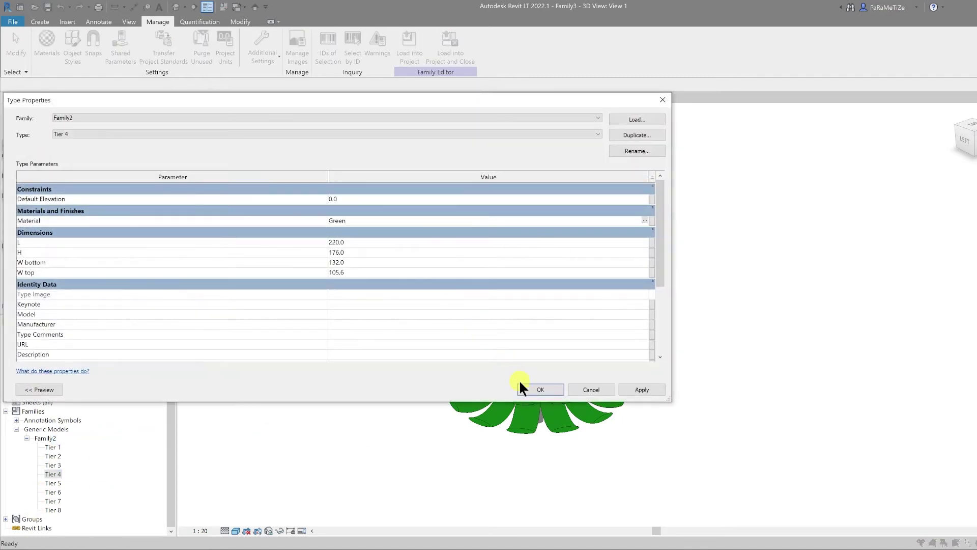
left_click(521, 386)
Assign the Green material to the Tier 5 and Tier 6 types.
right_click(49, 482)
left_click(96, 448)
left_click(393, 221)
type("Green")
left_click(539, 389)
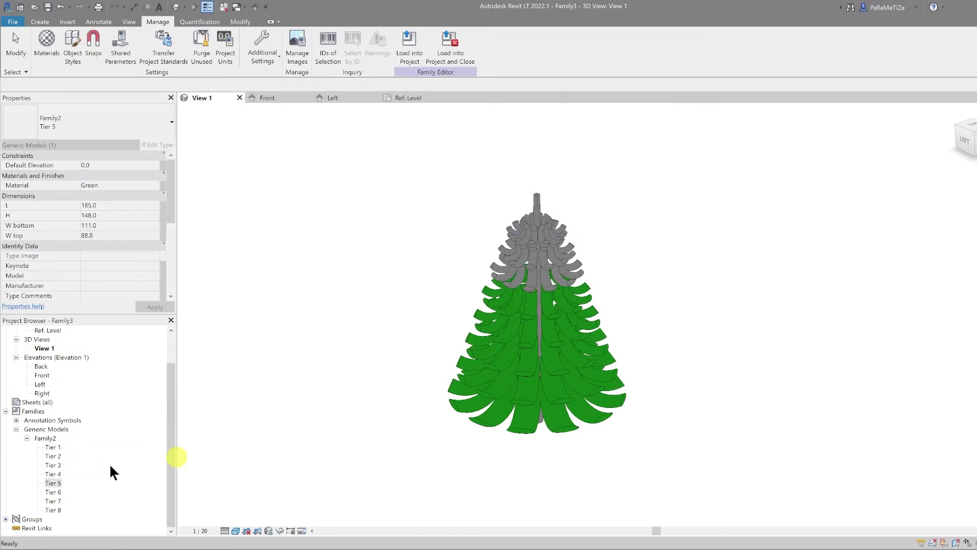
right_click(53, 492)
left_click(107, 453)
key("Return")
Assign the Green material to the Tier 7 type.
right_click(53, 501)
left_click(375, 295)
right_click(53, 501)
left_click(89, 462)
left_click(390, 220)
type("Green")
left_click(532, 390)
Assign the Green material to the Tier 8 type and clear the selection.
right_click(50, 509)
left_click(86, 468)
left_click(402, 221)
type("Green")
left_click(520, 390)
left_click(521, 391)
left_click(423, 277)
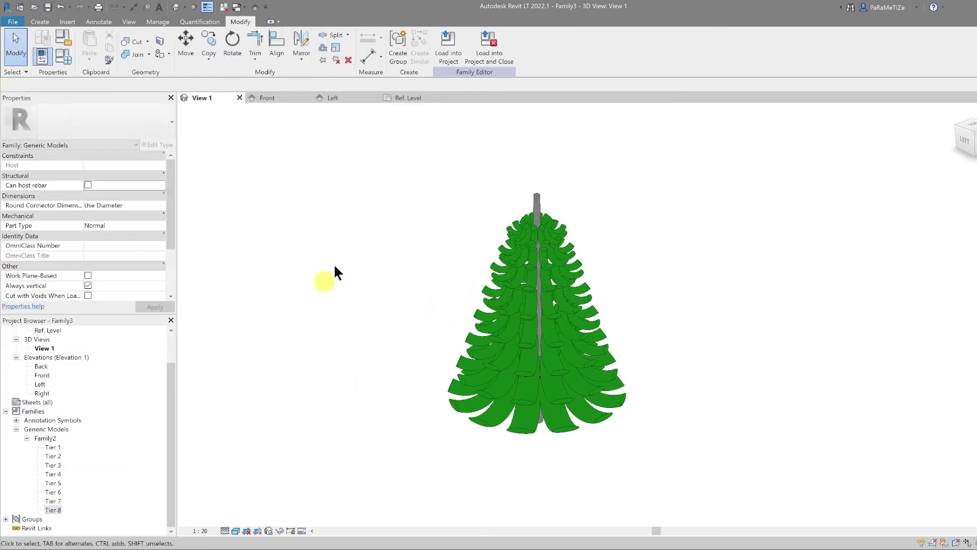
Select the trunk blend and create a new material named Trunk for it.
left_click(536, 196)
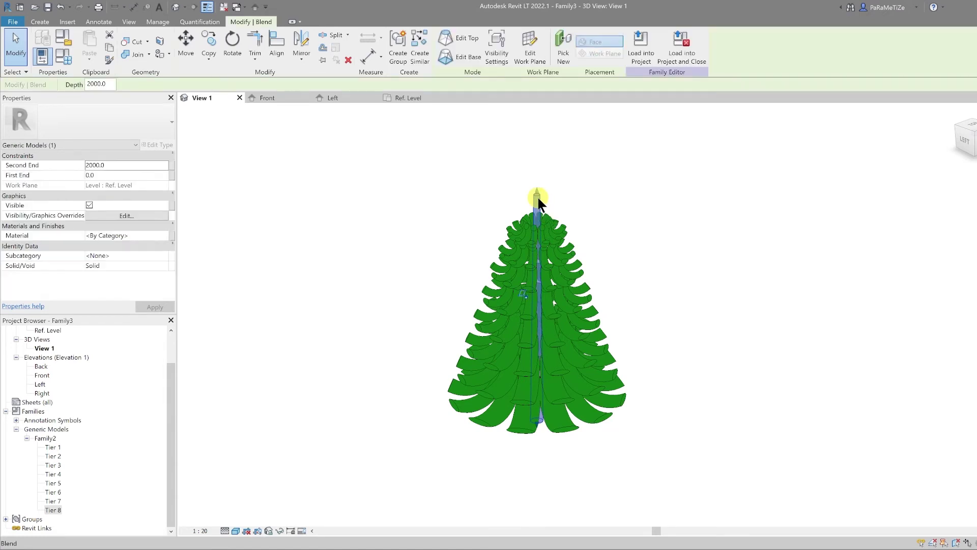
left_click(163, 235)
left_click(164, 235)
left_click(92, 428)
left_click(113, 443)
right_click(140, 146)
left_click(164, 166)
type("Trunk")
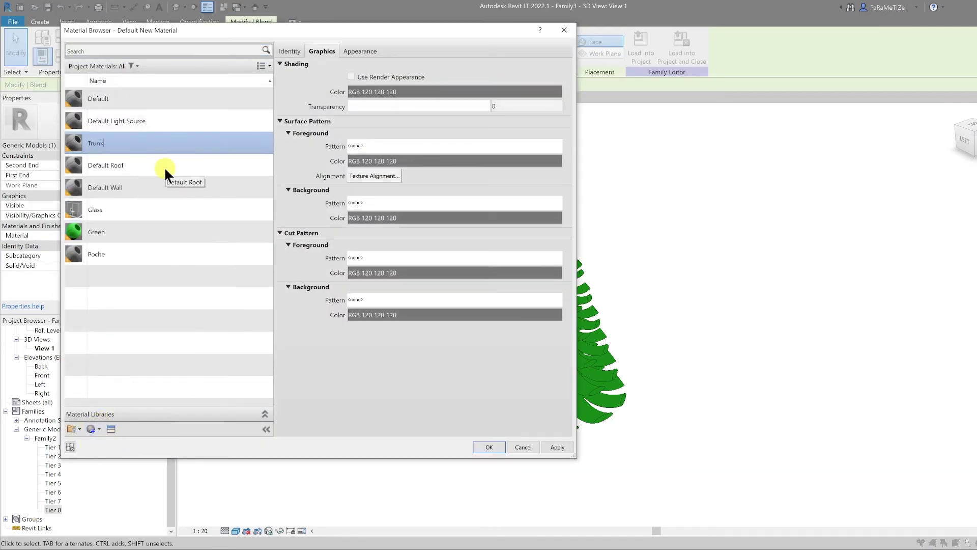
key("Return")
Set the Trunk material's appearance colour to brown and apply the material to the trunk.
left_click(360, 51)
left_click(387, 162)
left_click_drag(356, 249, 348, 236)
left_click(362, 332)
left_click(487, 447)
left_click(529, 474)
In the Front elevation, lower the Top reference plane to a tree height of 1860 and check the shortened trunk in 3D.
scroll(557, 461, "up", 2)
middle_click_drag(563, 453, 565, 433, "shift")
scroll(540, 361, "down", 3)
left_click(405, 98)
left_click(322, 98)
left_click(280, 98)
scroll(552, 169, "down", 1)
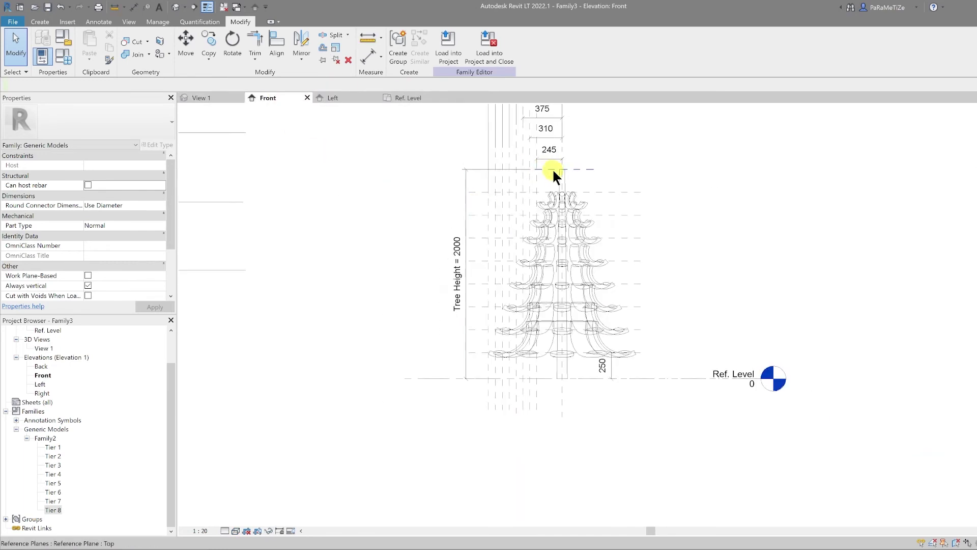
scroll(548, 171, "up", 2)
left_click(548, 170)
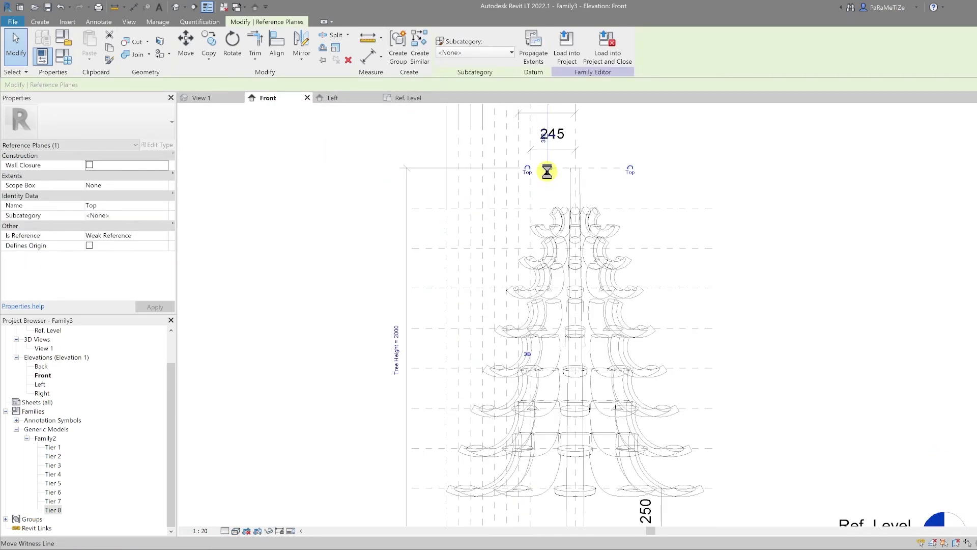
scroll(546, 170, "down", 2)
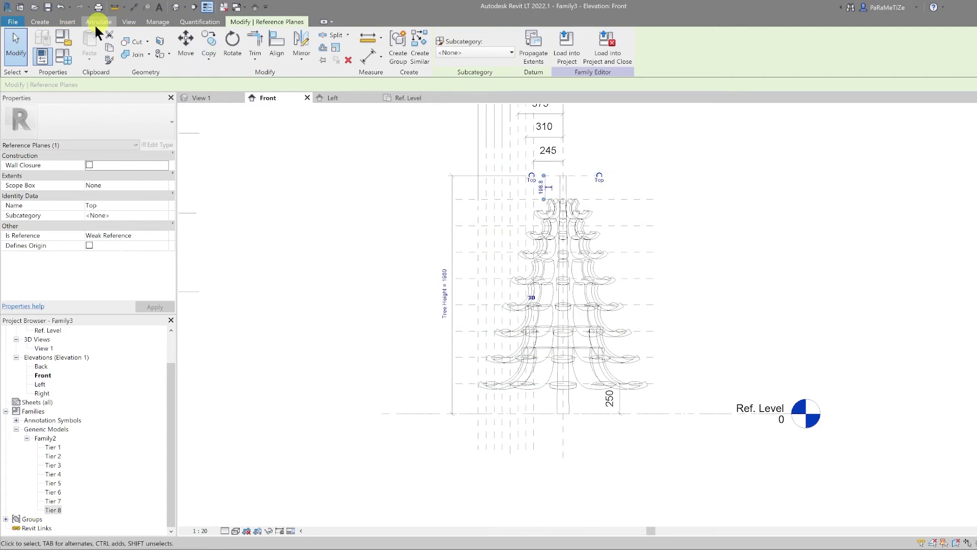
left_click(377, 188)
scroll(577, 178, "up", 1)
left_click(209, 97)
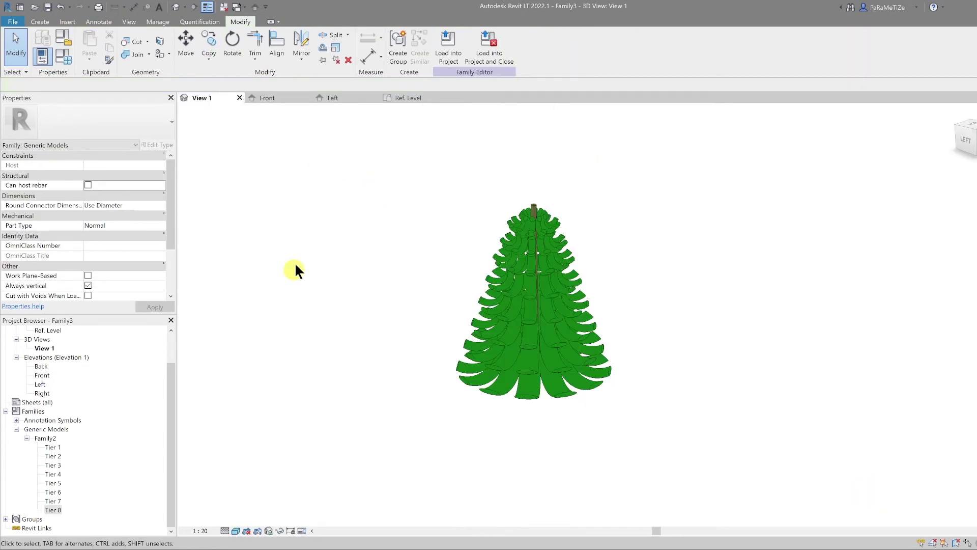
Start an extrusion in the Front elevation and sketch a 125 mm horizontal line outward from the centre plane above the trunk.
left_click(283, 98)
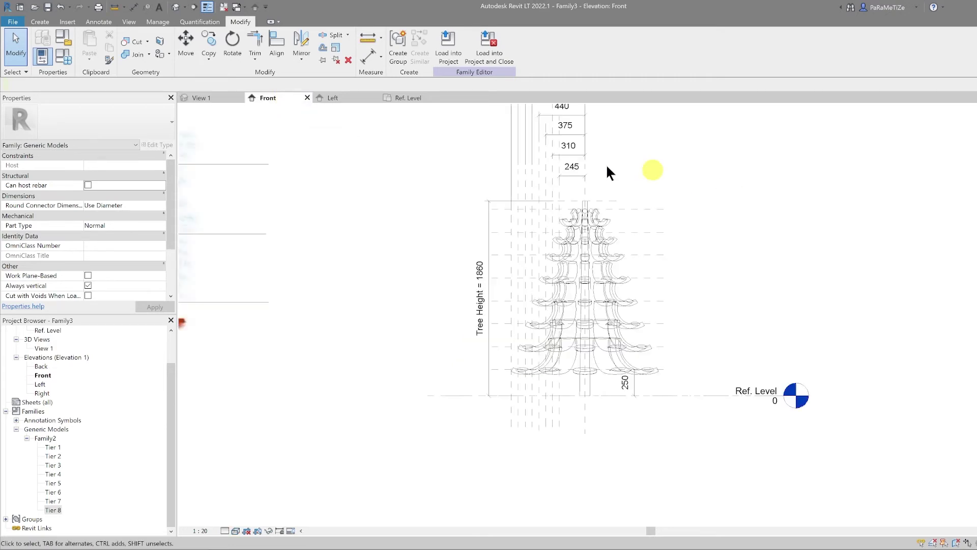
scroll(613, 163, "up", 4)
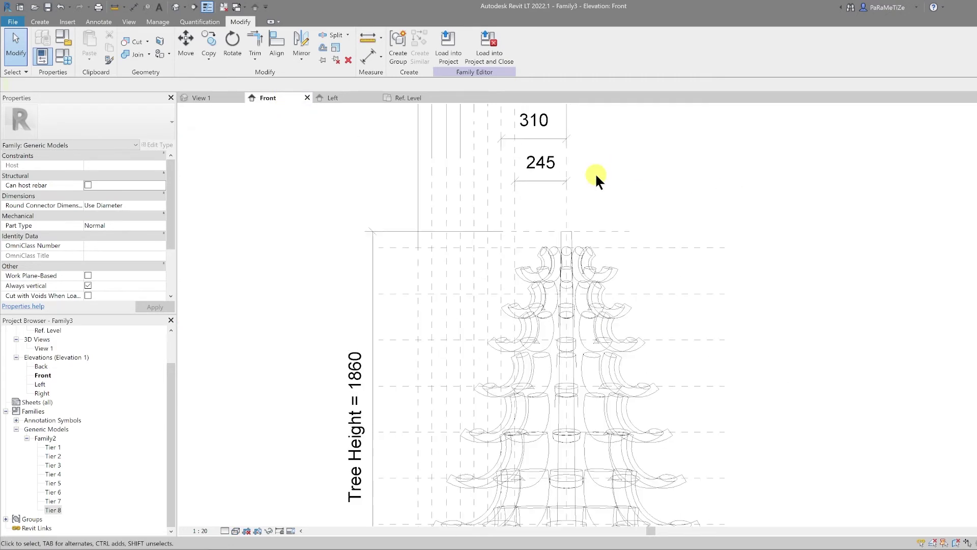
left_click(41, 22)
left_click(95, 48)
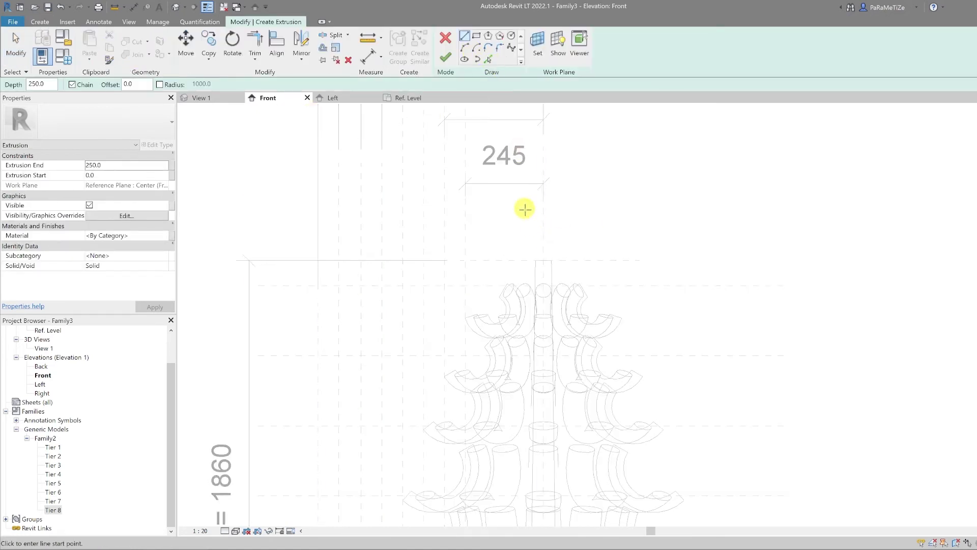
left_click(544, 210)
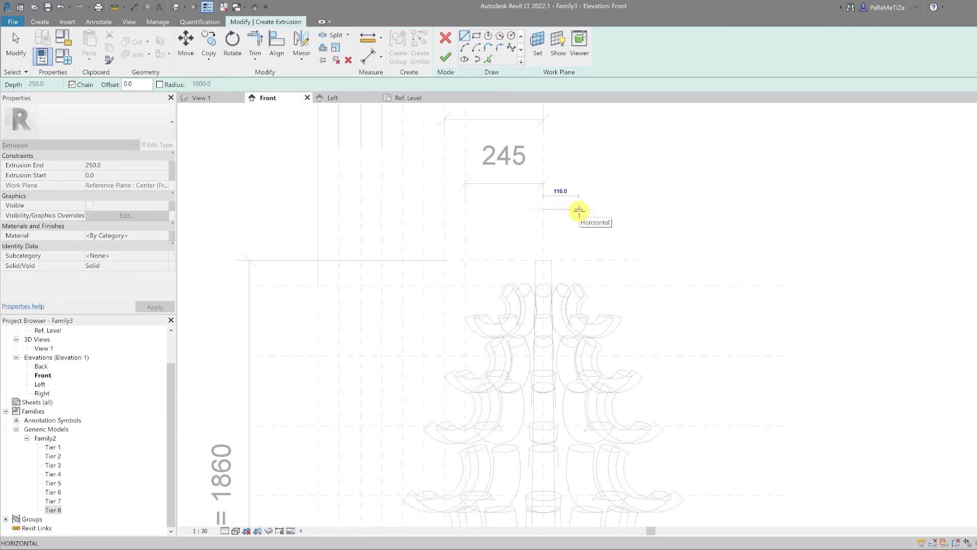
type("125")
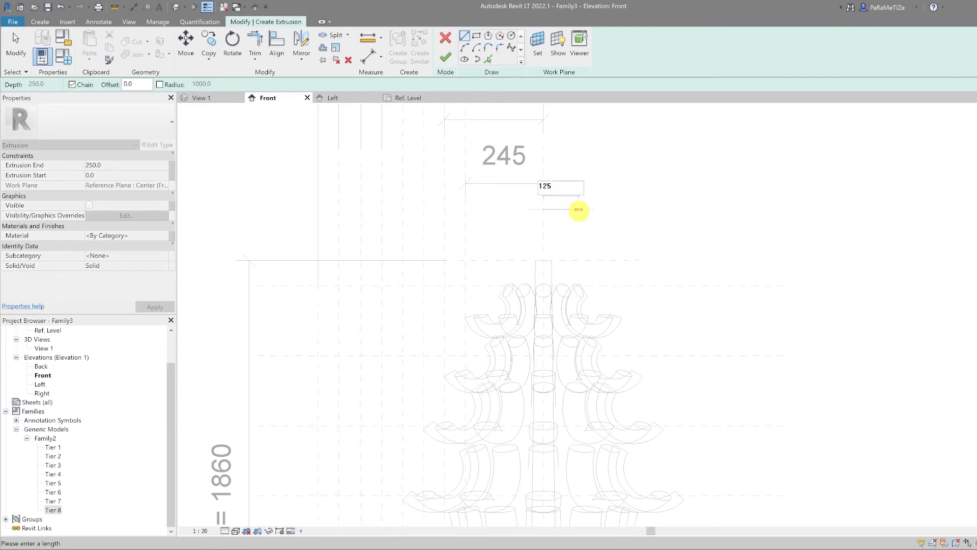
key("Return")
Sketch a slanted line about 120 mm long from the horizontal line's outer end down towards the centre plane.
left_click(561, 229)
key("Escape")
key("Escape")
left_click(563, 227)
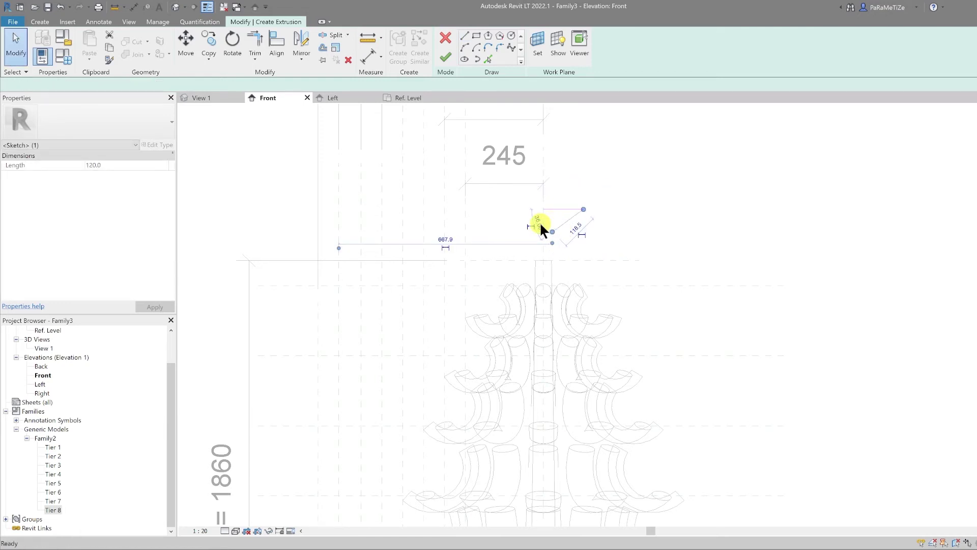
key("Escape")
Copy-rotate the two sketch lines by 360/5 degrees about a centre point placed on the centre plane.
scroll(584, 228, "up", 3)
left_click_drag(564, 231, 532, 178)
left_click(233, 43)
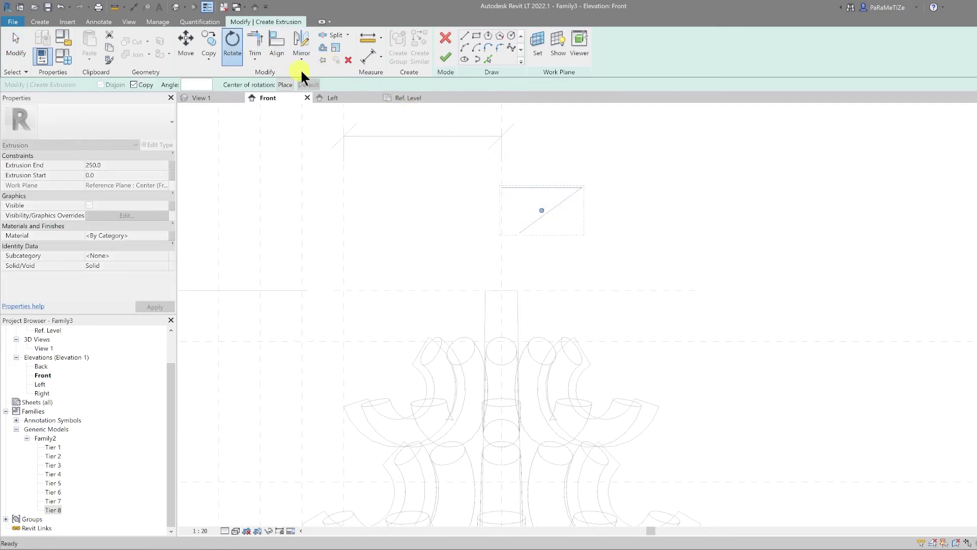
left_click(284, 84)
left_click(501, 218)
left_click(582, 187)
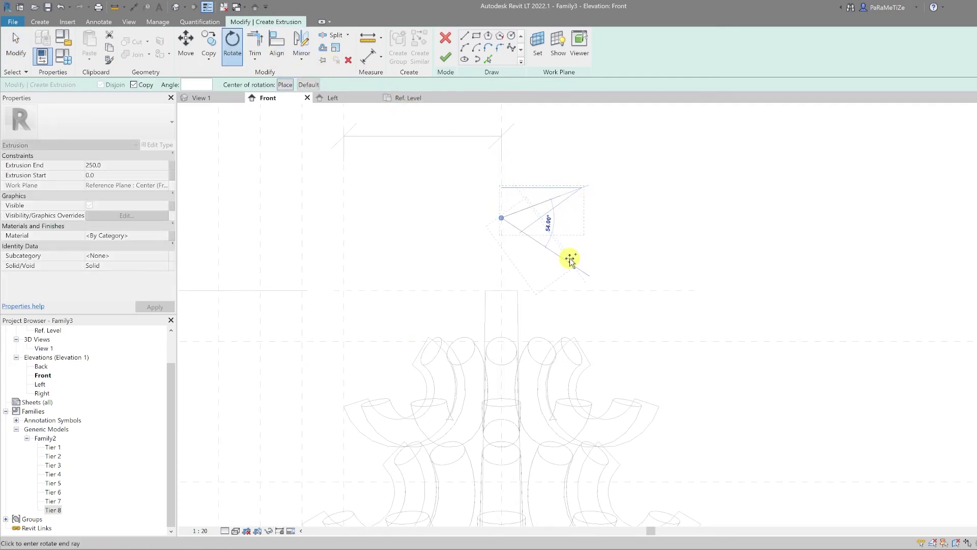
type("=360/5")
key("Return")
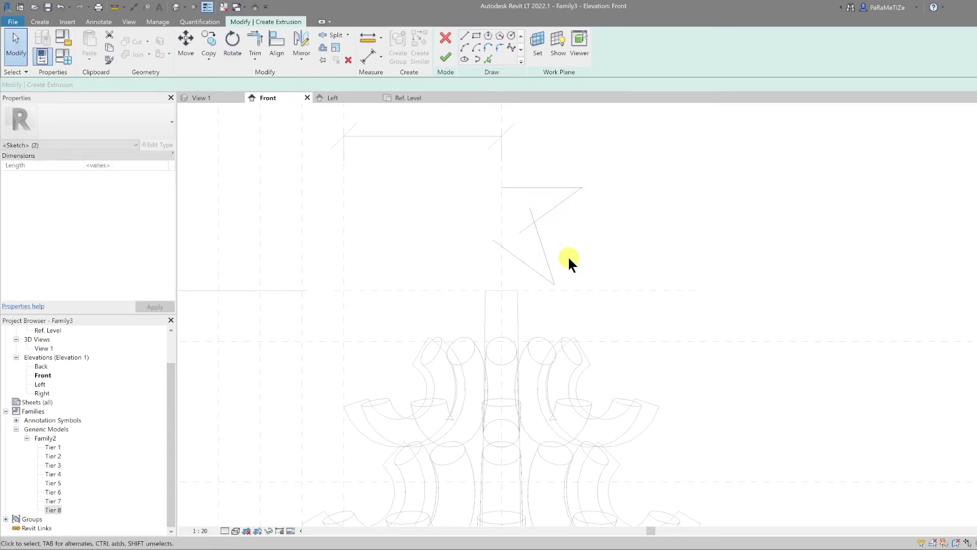
Mirror the sketched half of the star about the vertical centre plane.
left_click(302, 60)
left_click(319, 97)
left_click(501, 200)
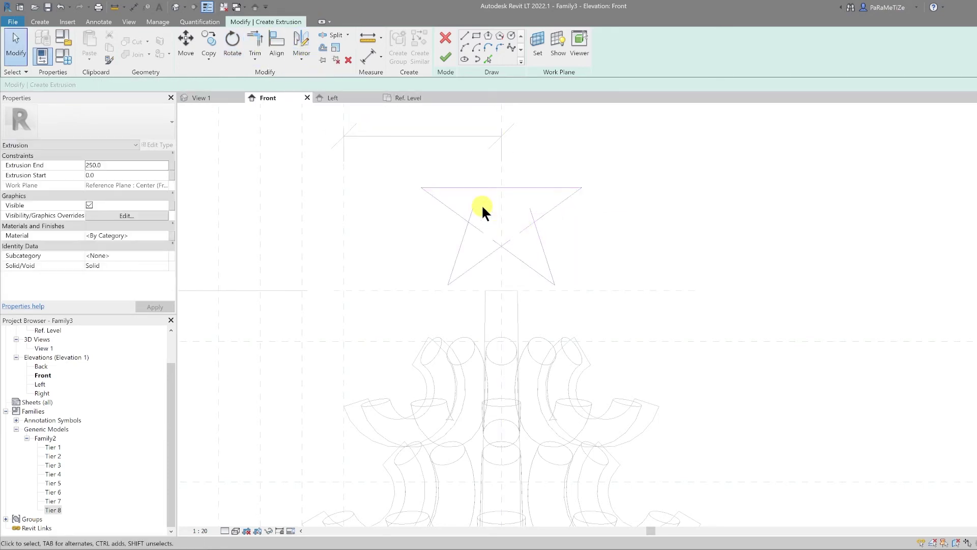
Complete the star's top point, trim the sketch lines into a closed five-pointed outline and finish the extrusion.
key("l")
left_click(474, 205)
left_click(530, 206)
key("t")
key("r")
left_click(483, 175)
left_click(461, 189)
left_click(454, 212)
left_click(462, 242)
left_click(493, 253)
left_click(511, 254)
left_click(540, 239)
left_click(546, 214)
left_click(541, 188)
left_click(537, 188)
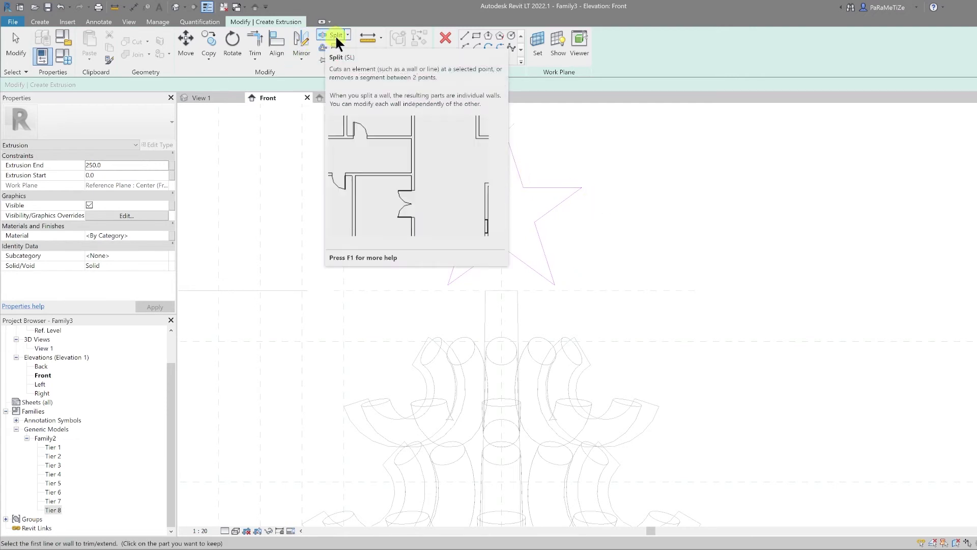
left_click(446, 55)
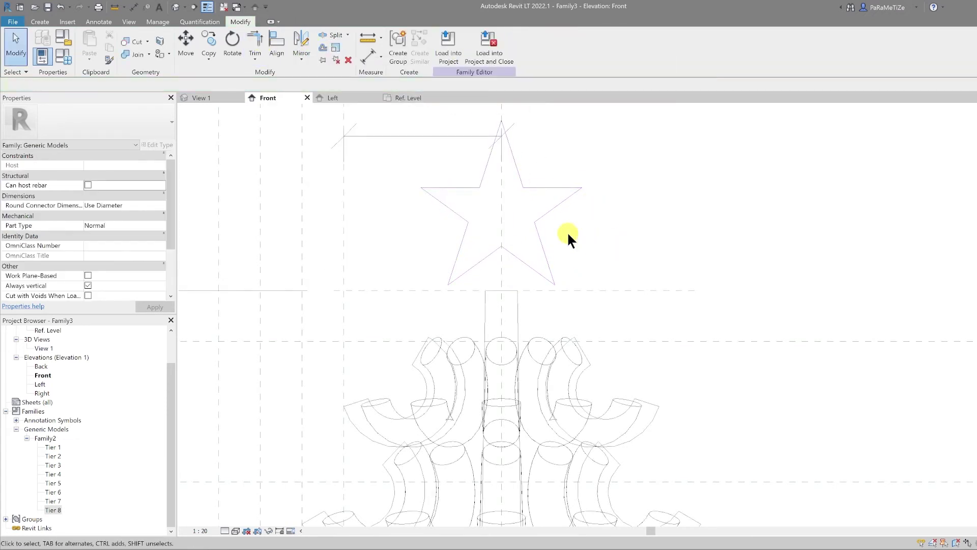
Nudge the star extrusion slightly downward towards the top of the trunk in the Front elevation.
scroll(569, 245, "down", 3)
scroll(542, 256, "up", 2)
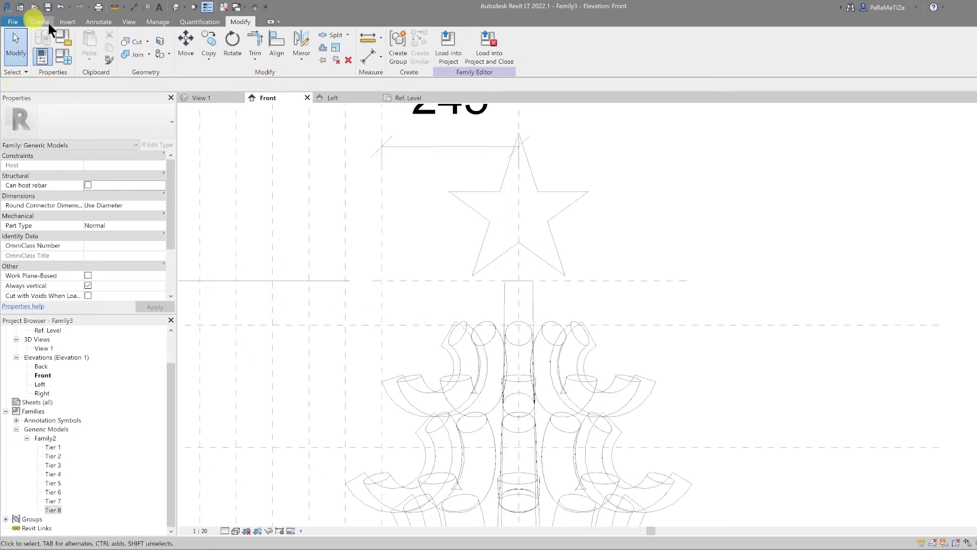
left_click(533, 253)
key("Down")
key("Down")
key("Down")
key("Down")
key("Down")
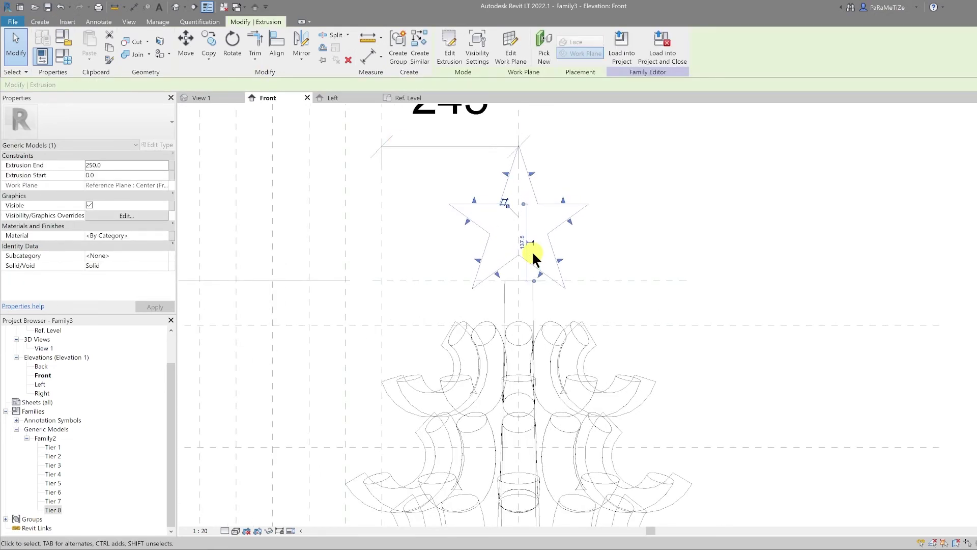
key("Escape")
In the Left elevation, centre the star's thickness on the trunk with an extrusion end of 40 and a start of -40.
left_click(350, 96)
left_click(517, 249)
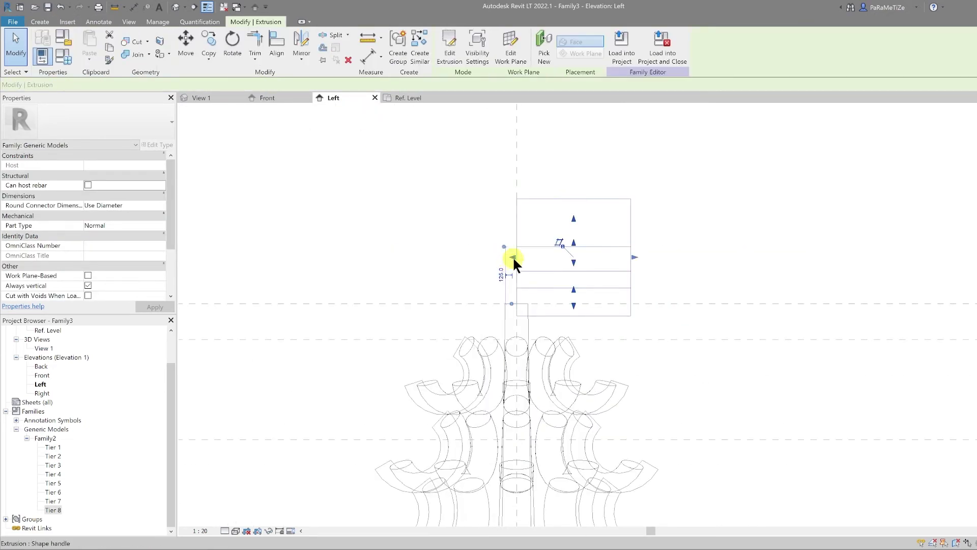
left_click_drag(511, 257, 477, 258)
left_click_drag(635, 257, 534, 258)
left_click_drag(472, 258, 496, 258)
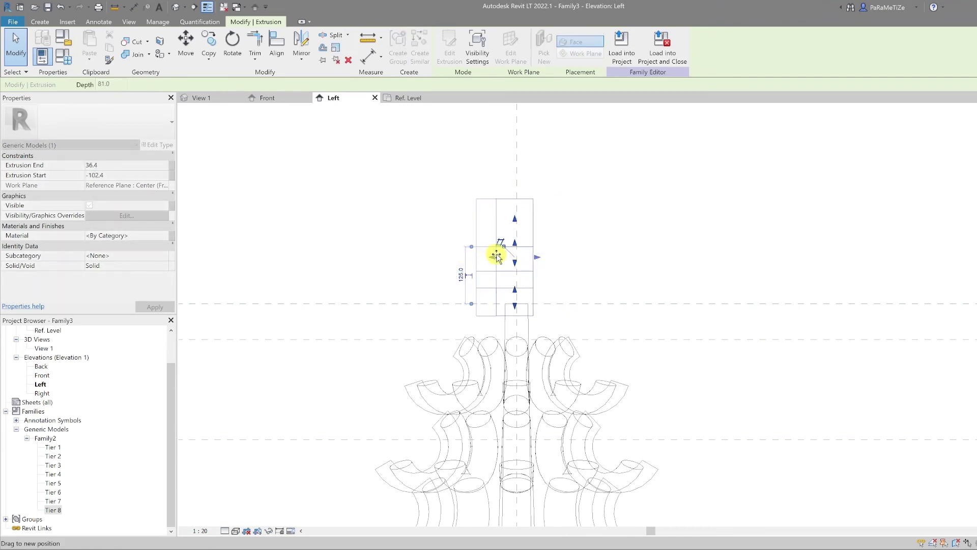
left_click(123, 165)
type("40")
key("Return")
left_click(114, 176)
type("-40")
key("Return")
Create a new material named Yellow for the star.
left_click(166, 235)
left_click(79, 429)
left_click(125, 441)
type("Yellow")
key("Return")
Set the Yellow material's appearance colour to pure yellow (255, 255, 0) and apply the material to the star.
left_click(322, 51)
left_click(349, 54)
left_click(383, 157)
left_click(349, 163)
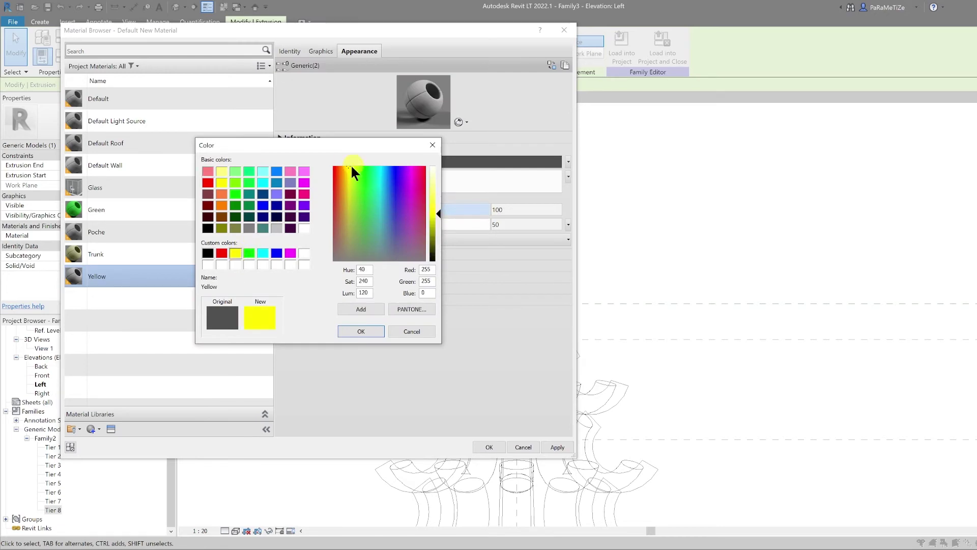
left_click(363, 331)
left_click(489, 447)
left_click(606, 355)
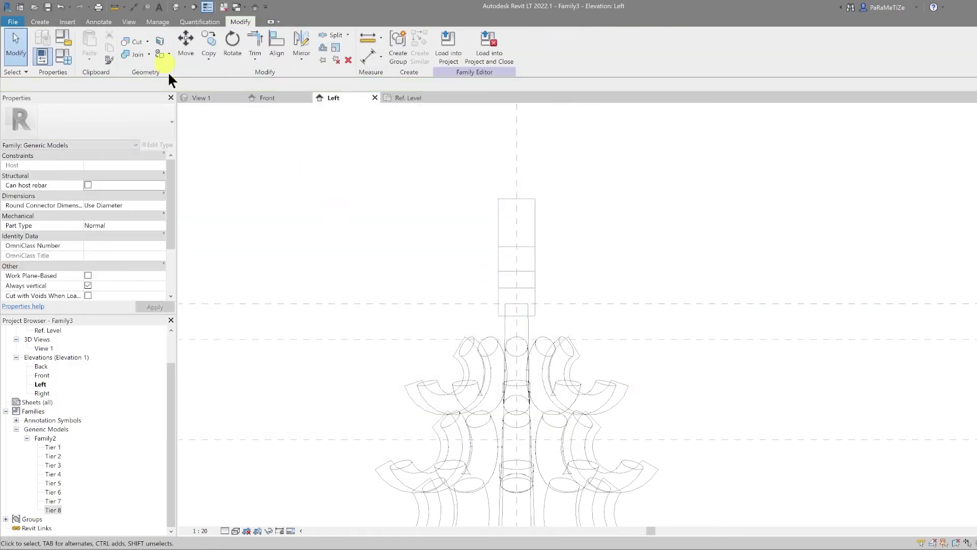
In the 3D view, pull the star's two lower inner faces slightly outward to adjust its bottom points.
left_click(208, 96)
middle_click_drag(649, 241, 533, 181, "shift")
scroll(510, 178, "up", 5)
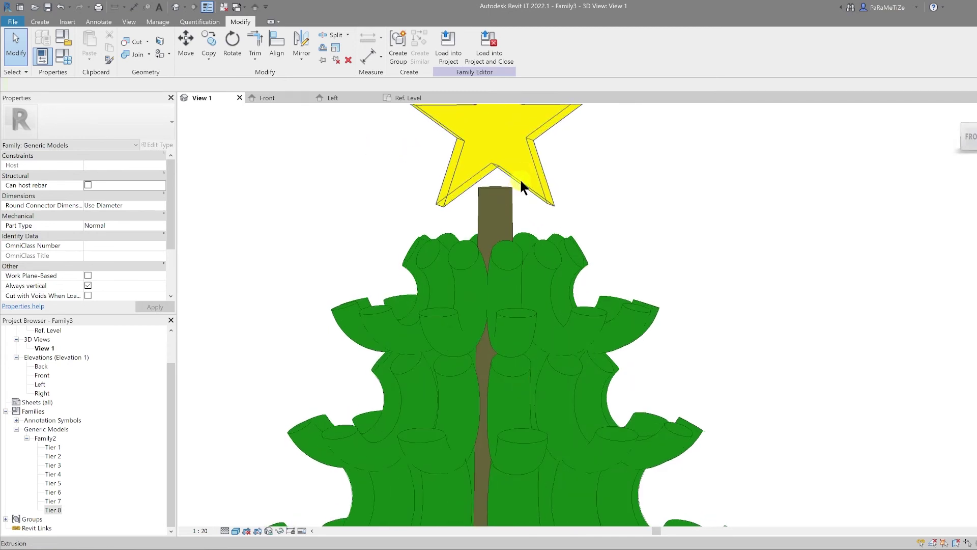
left_click(520, 178)
scroll(509, 188, "up", 4)
left_click_drag(543, 179, 540, 189)
left_click_drag(414, 188, 419, 192)
scroll(462, 192, "down", 4)
middle_click_drag(509, 208, 535, 227, "shift")
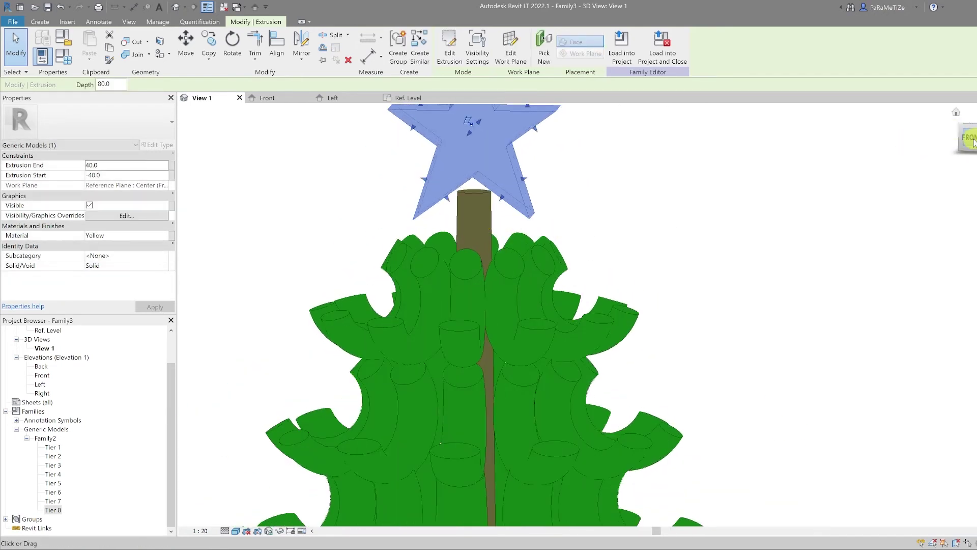
From the front of the 3D view, move the star down so its lower notch sits just below the trunk's top edge.
left_click(973, 141)
middle_click_drag(821, 247, 576, 214)
scroll(616, 406, "up", 2)
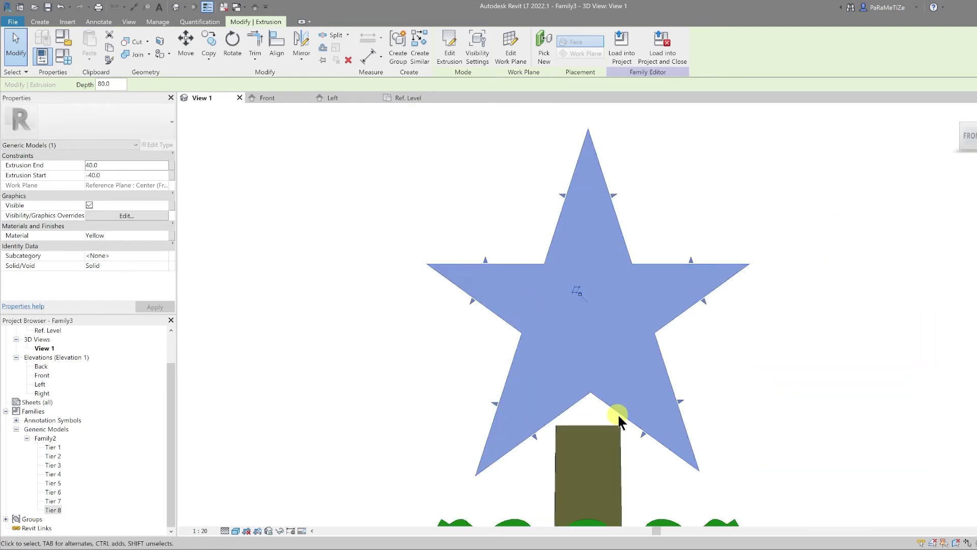
middle_click_drag(616, 404, 589, 329)
left_click(184, 39)
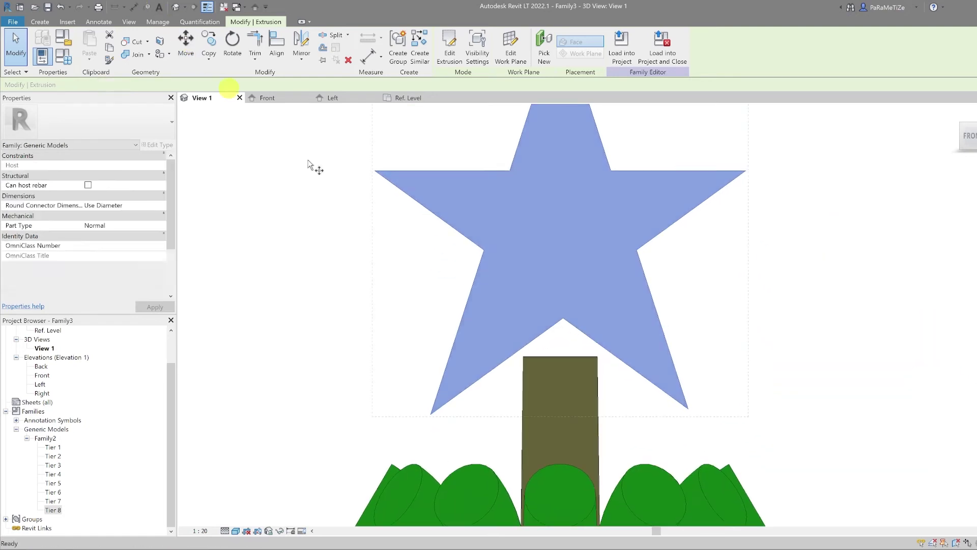
left_click(563, 319)
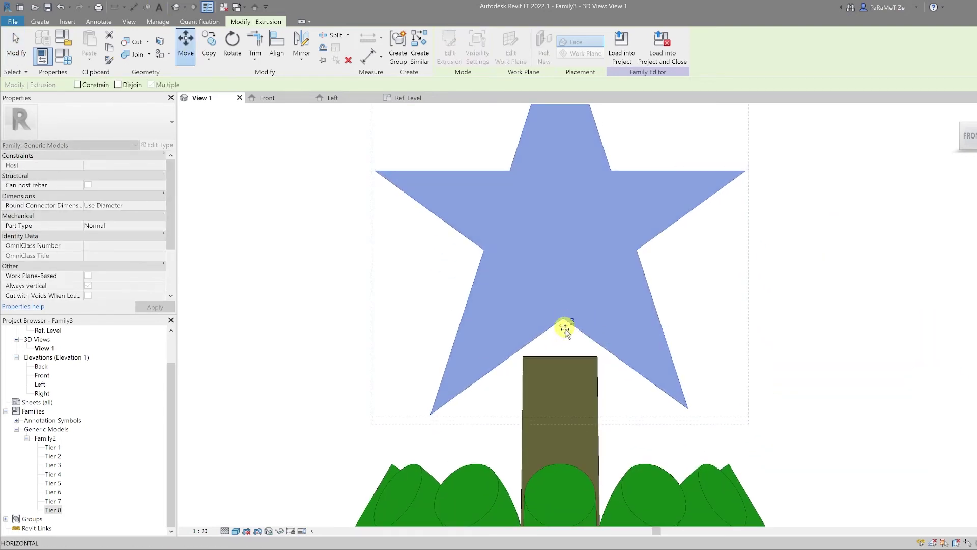
left_click(565, 362)
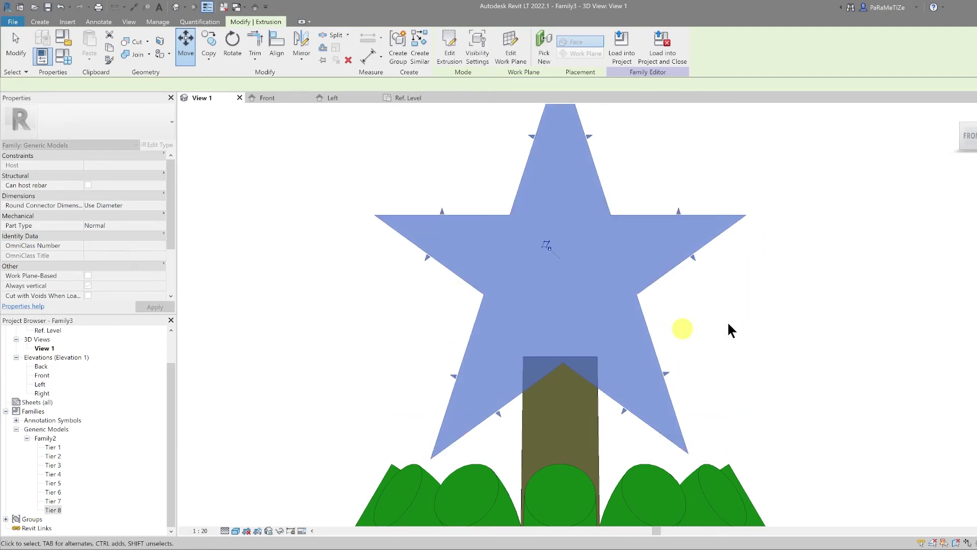
scroll(724, 320, "down", 3)
key("Escape")
middle_click_drag(775, 338, 843, 366, "shift")
scroll(627, 303, "down", 4)
middle_click_drag(745, 334, 667, 241)
scroll(598, 282, "up", 1)
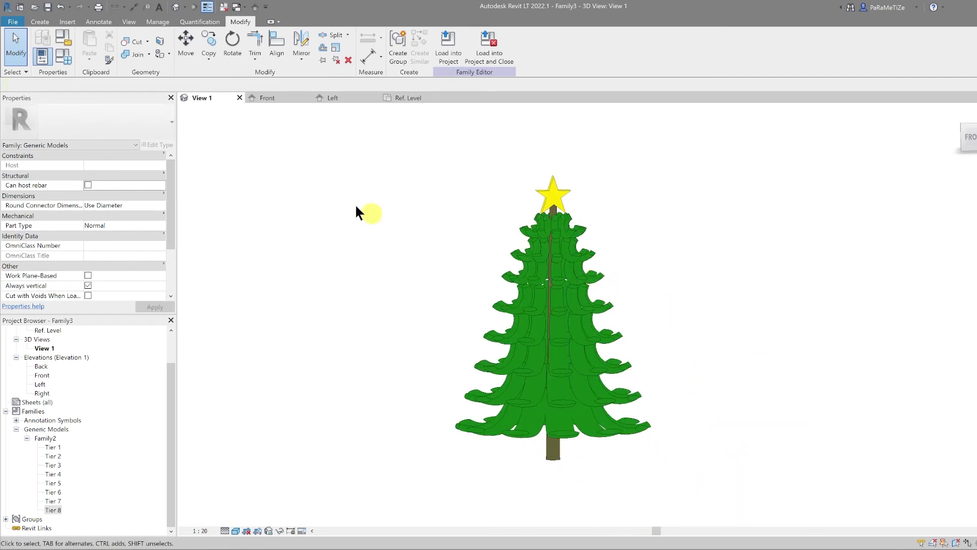
mouse_move(323, 186)
middle_mouse_down()
mouse_move(399, 192)
mouse_move(325, 189)
middle_mouse_up()
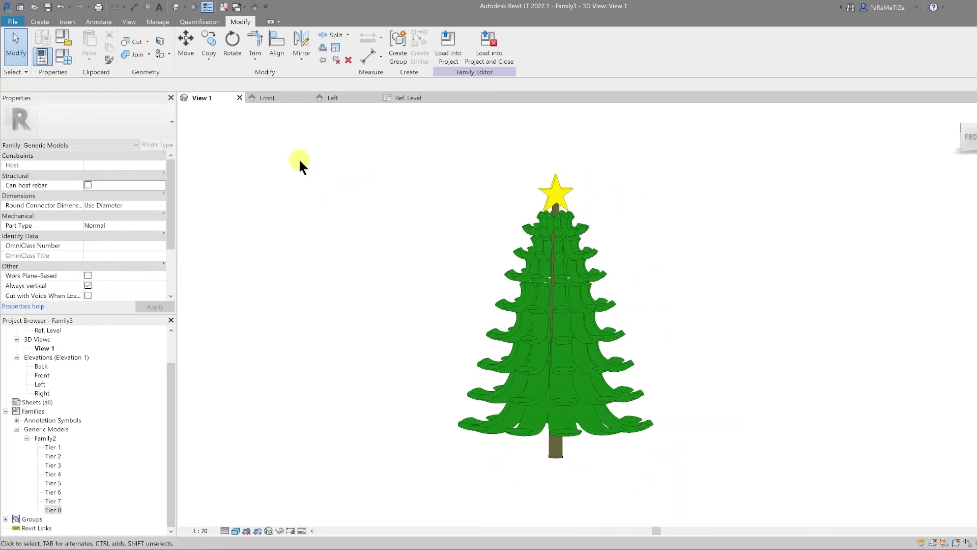
Start a revolve in the Front elevation and sketch a vertical axis line in the empty space beside the tree.
left_click(269, 99)
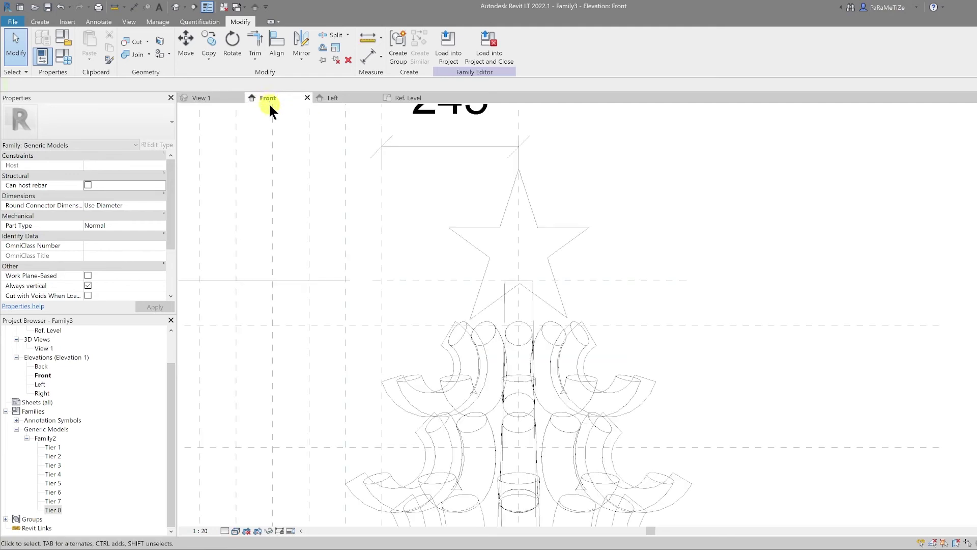
scroll(534, 214, "down", 2)
scroll(535, 219, "down", 3)
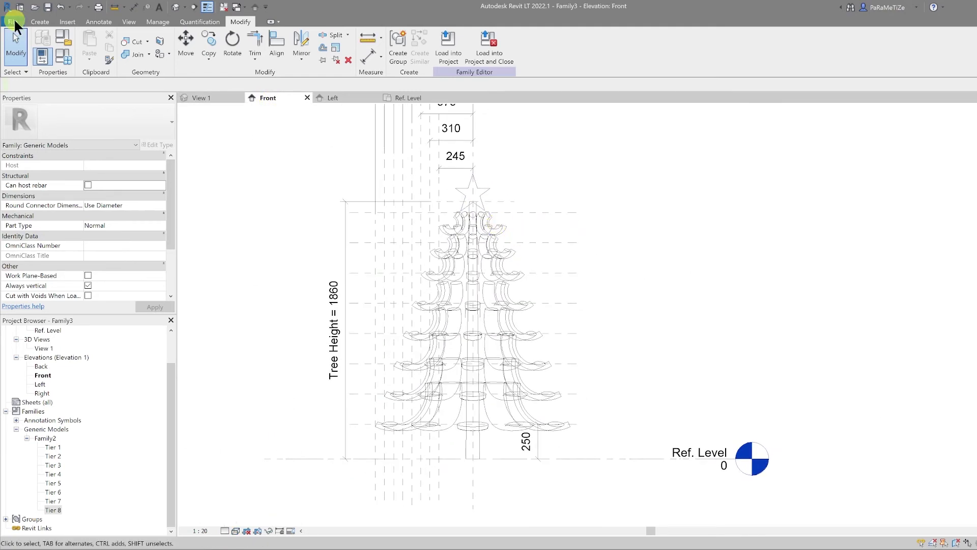
left_click(39, 22)
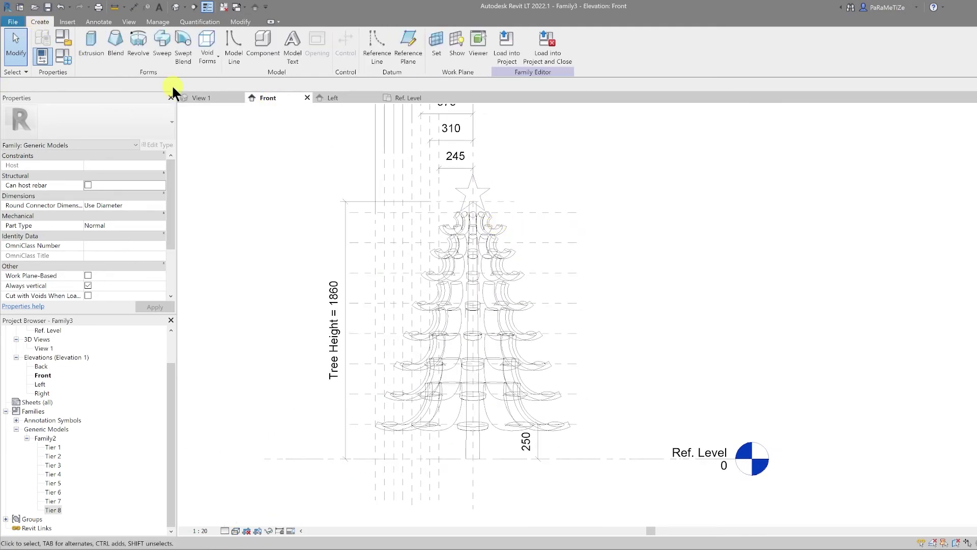
left_click(138, 45)
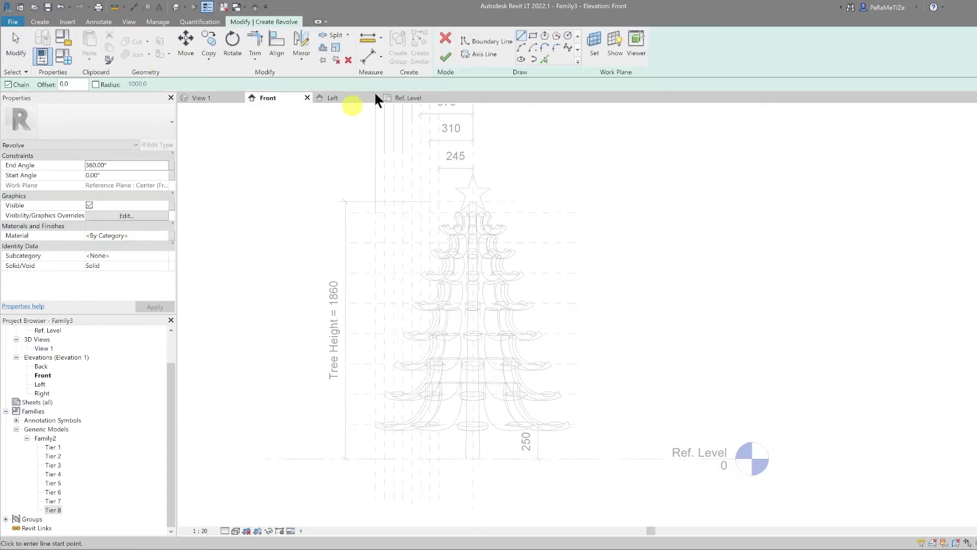
scroll(504, 263, "down", 1)
scroll(560, 282, "up", 5)
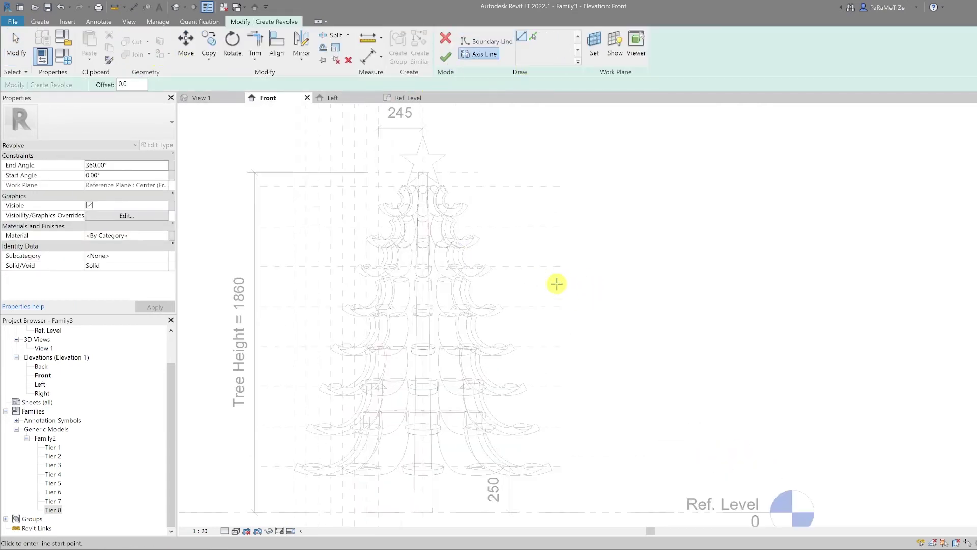
left_click(615, 324)
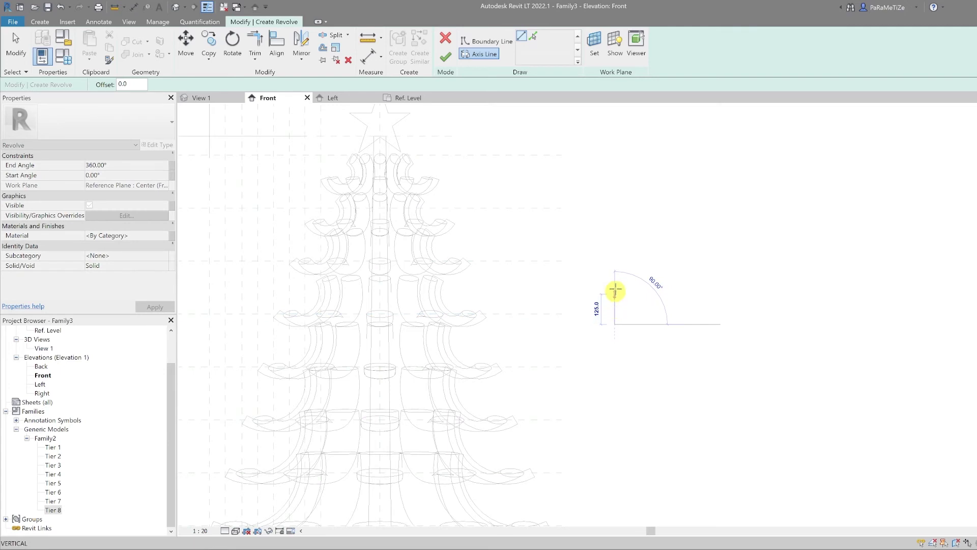
left_click(615, 267)
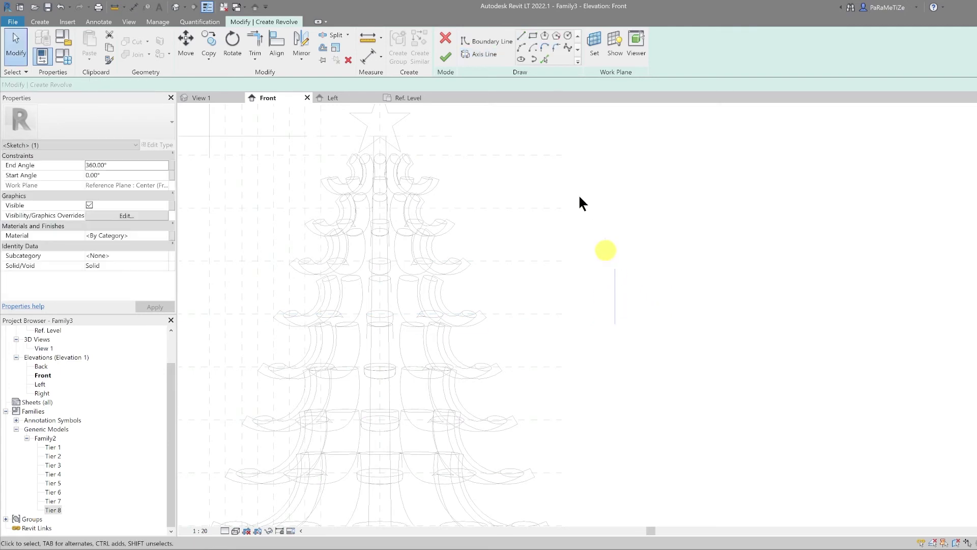
Sketch a semicircular boundary arc of 30 mm radius with both ends 60 mm apart on the axis line.
left_click(493, 41)
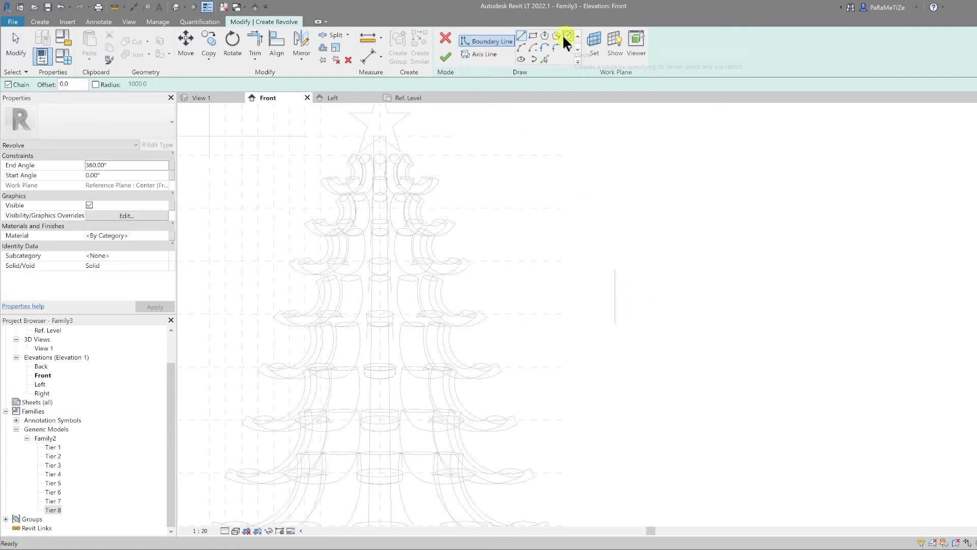
left_click(534, 59)
scroll(613, 285, "up", 4)
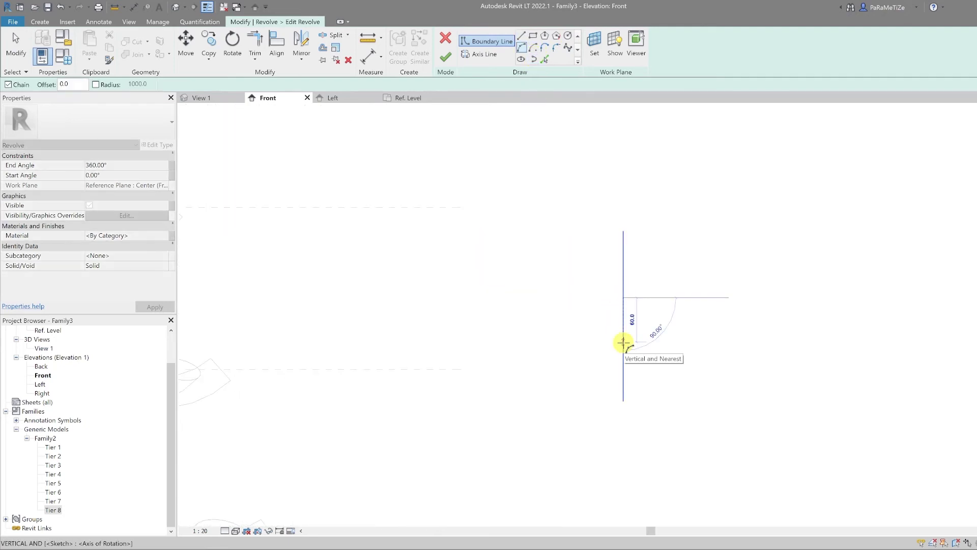
left_click(624, 342)
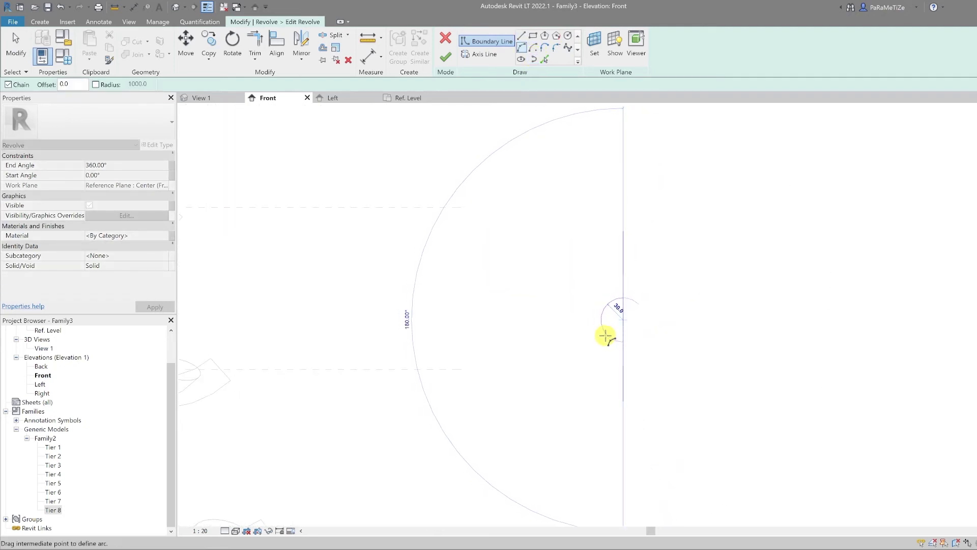
Close the semicircle with a straight boundary line along the axis and finish the revolve.
left_click(521, 36)
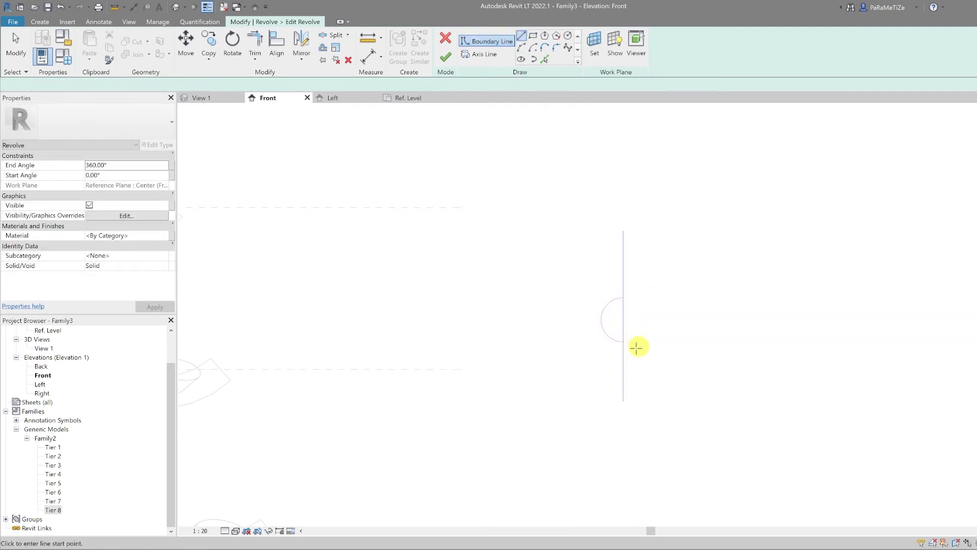
left_click(624, 343)
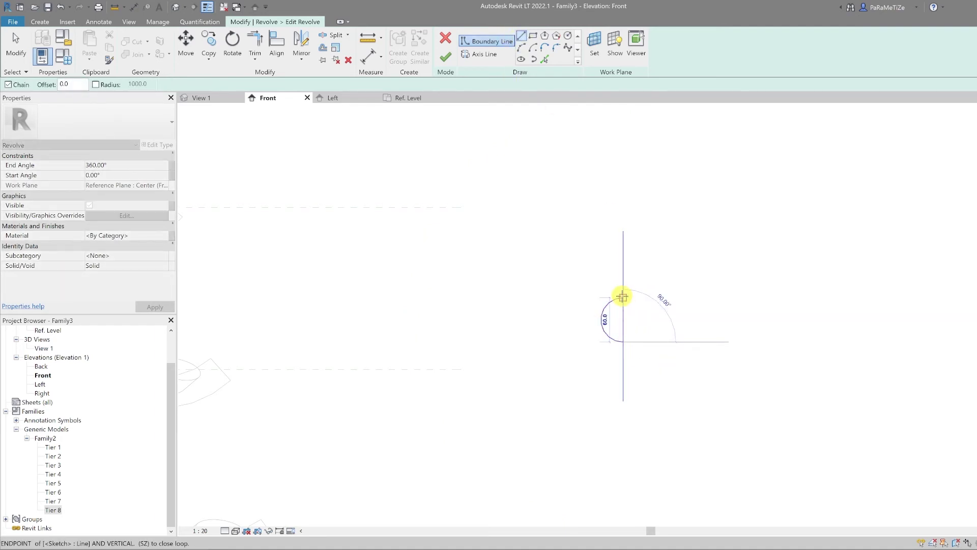
key("Escape")
left_click(445, 58)
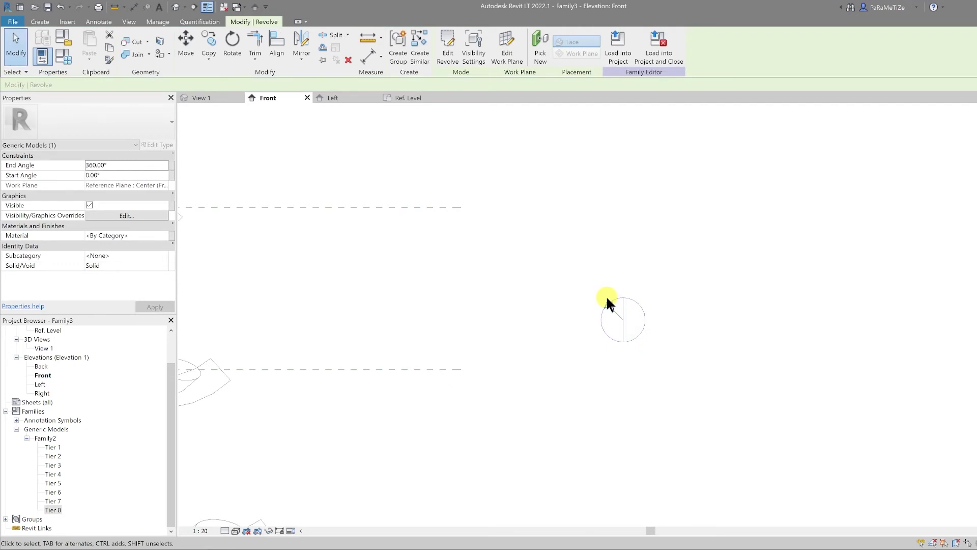
Open the material choice for the revolved ball and create a new material named Red.
scroll(625, 343, "down", 2)
left_click(625, 344)
scroll(605, 321, "up", 3)
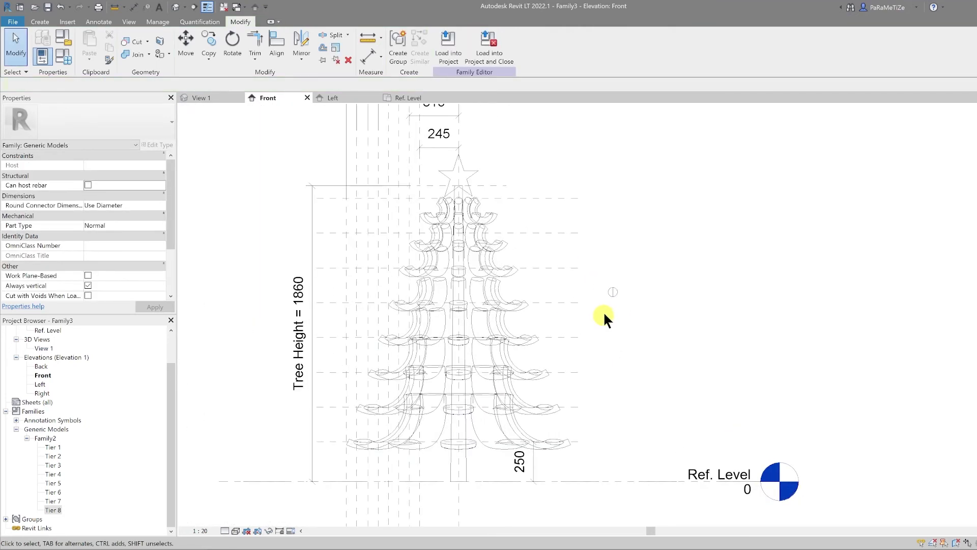
left_click(612, 289)
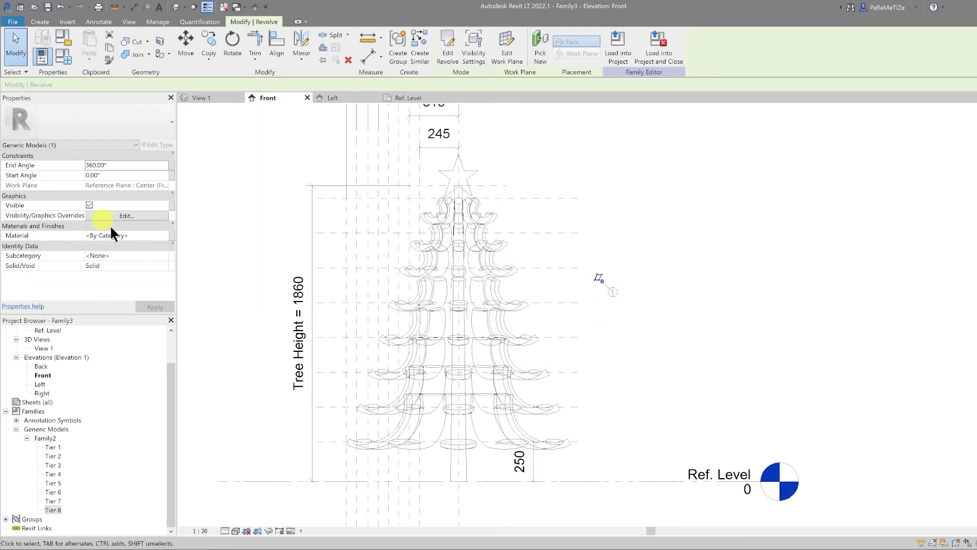
left_click(167, 236)
left_click(167, 236)
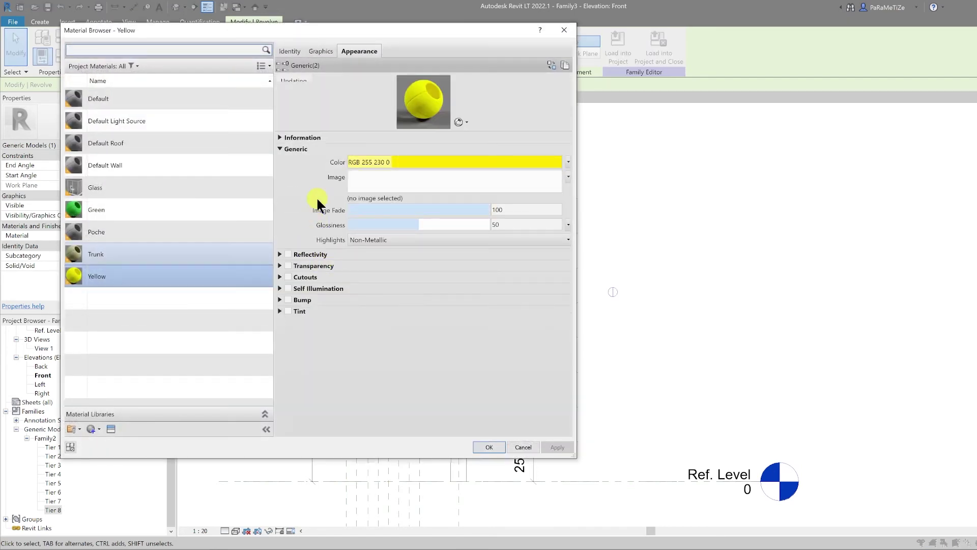
left_click(92, 430)
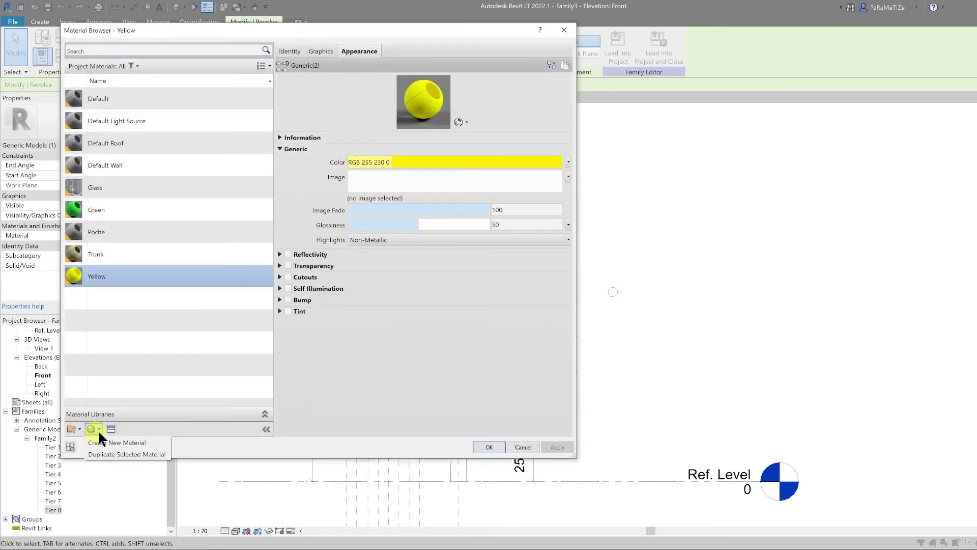
left_click(126, 440)
right_click(99, 142)
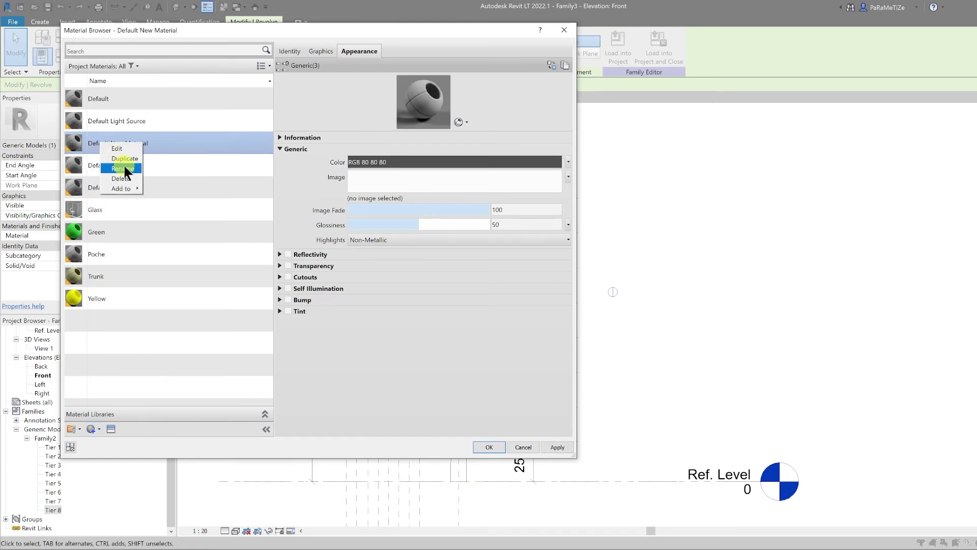
left_click(123, 166)
type("Red")
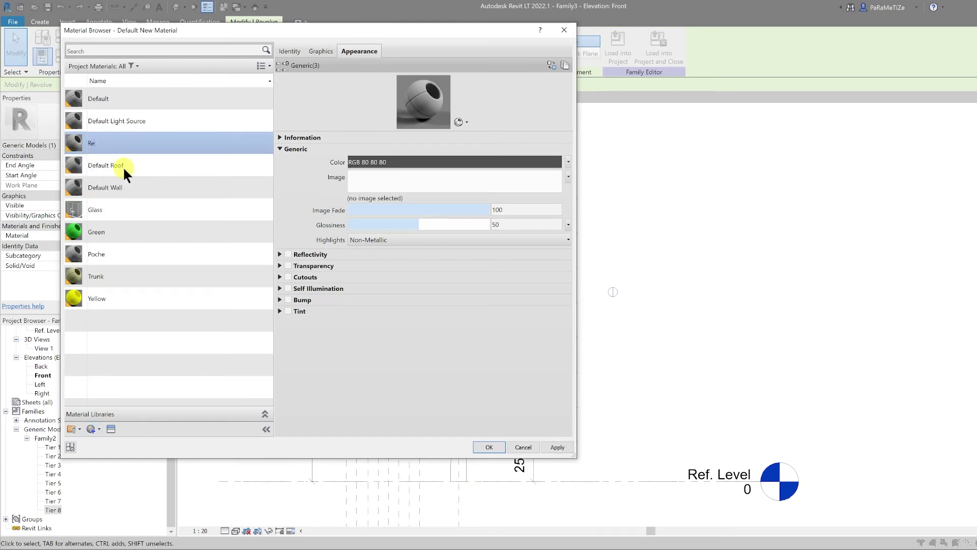
key("Return")
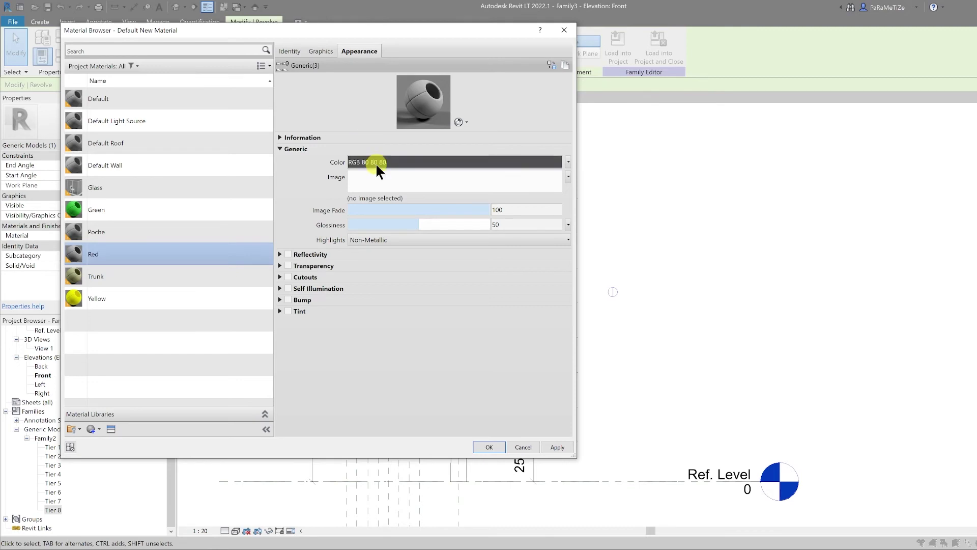
Set the Red material's appearance color to pure red (255, 0, 0) and assign it to the ball.
left_click(324, 53)
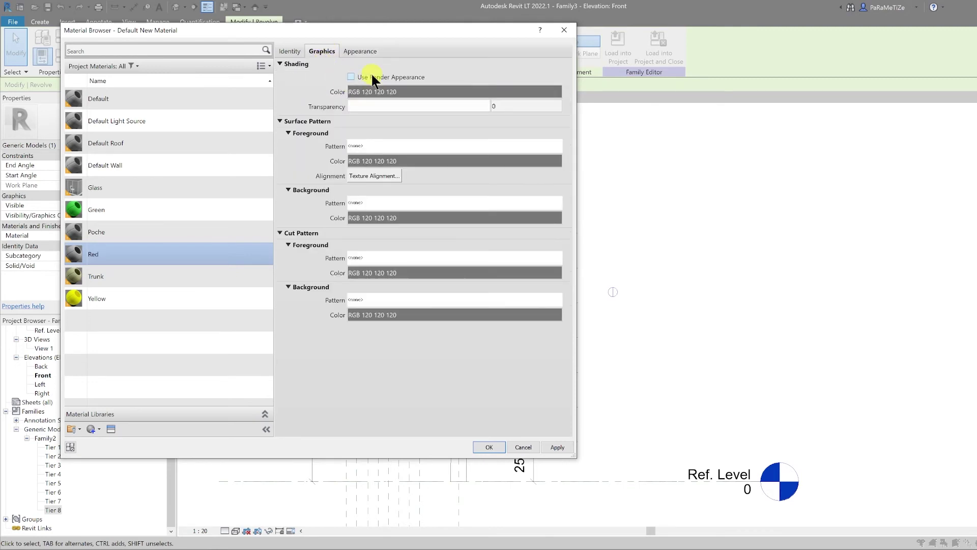
left_click(365, 52)
left_click(395, 161)
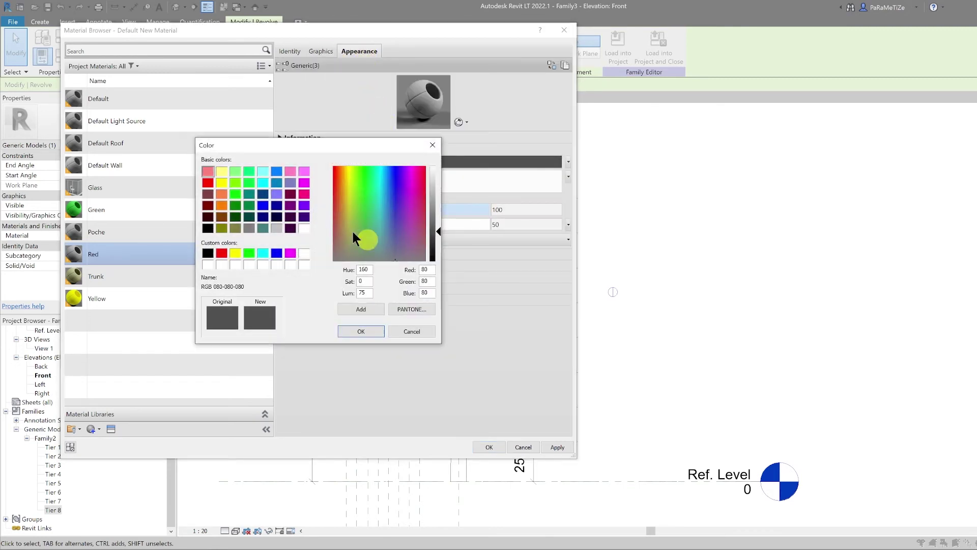
left_click(222, 253)
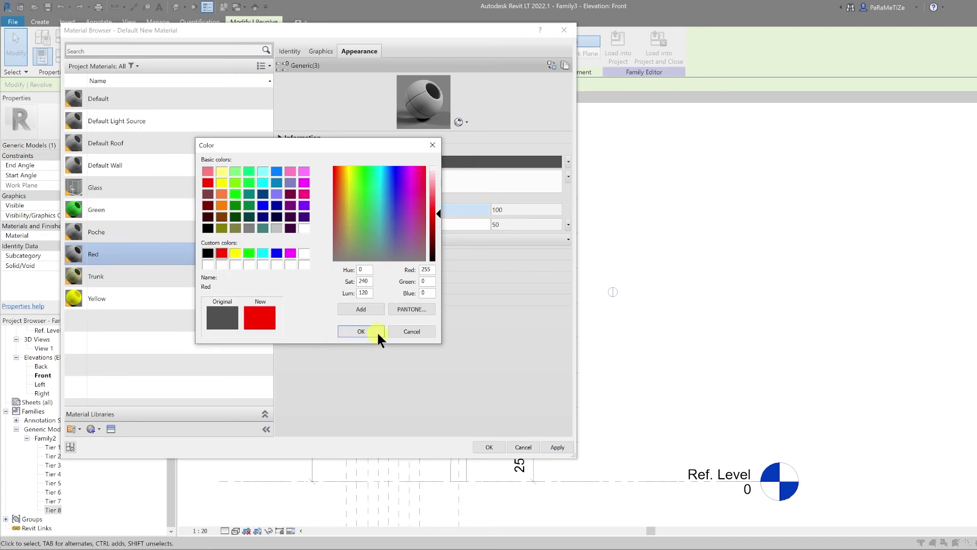
left_click(377, 331)
left_click(489, 447)
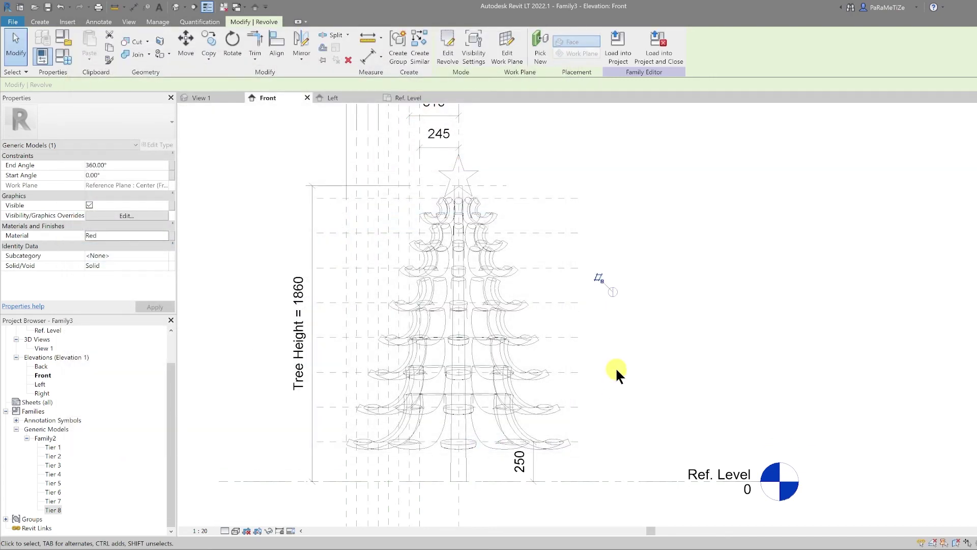
Edit the ball's revolve sketch to add a thin vertical hanging stem along the axis above the sphere.
scroll(637, 333, "up", 1)
scroll(688, 283, "up", 5)
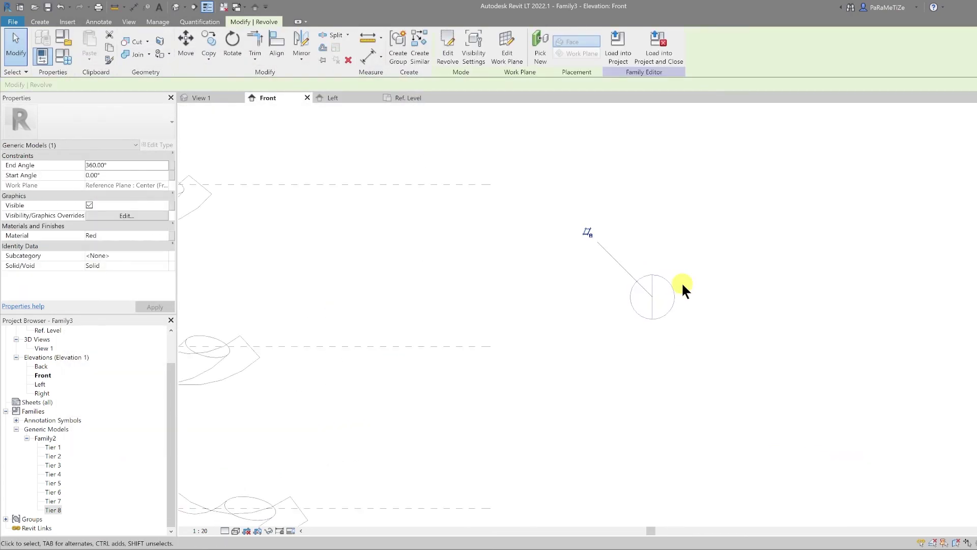
left_click(448, 51)
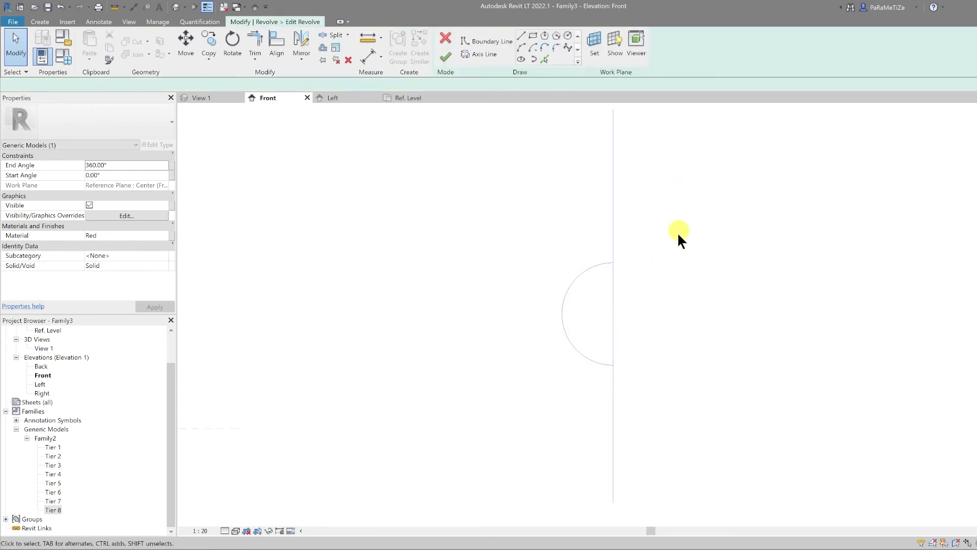
left_click(521, 35)
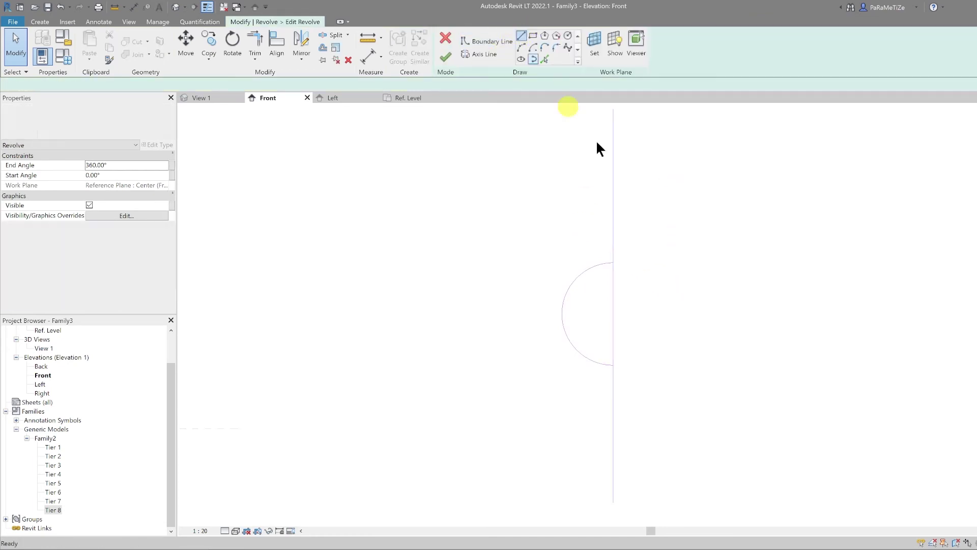
scroll(617, 261, "up", 2)
left_click(607, 264)
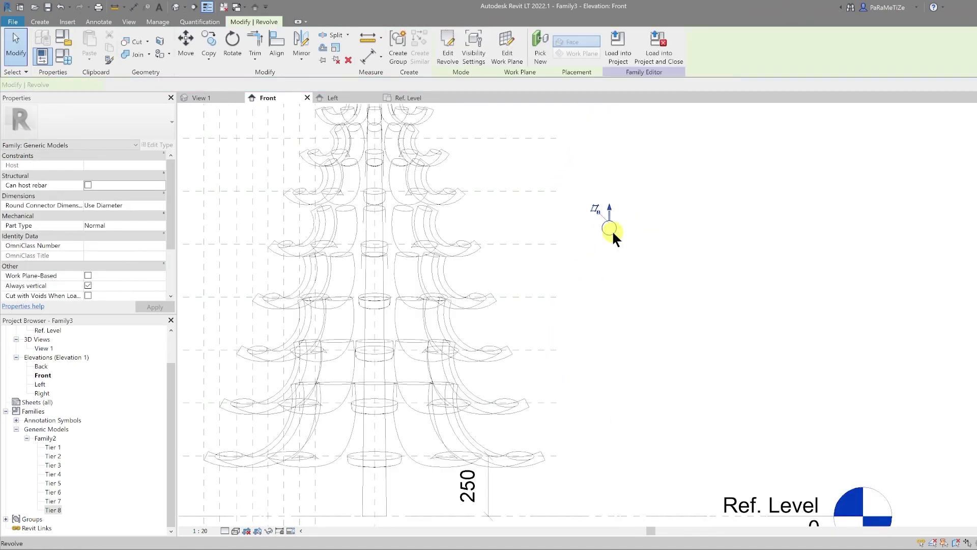
Move the ornament by its stem top onto the tip of the right-hand branch of the lowest tier.
middle_click_drag(529, 247, 615, 258)
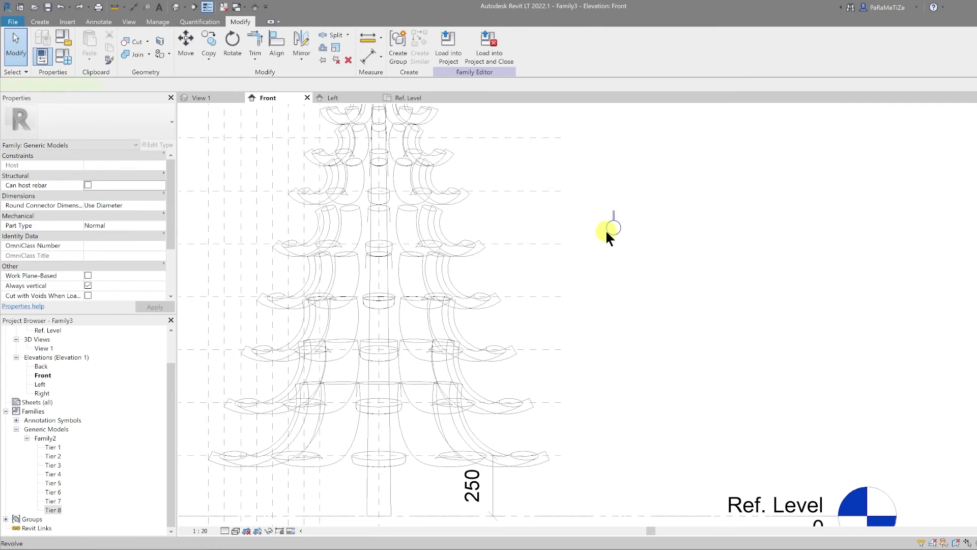
left_click(607, 229)
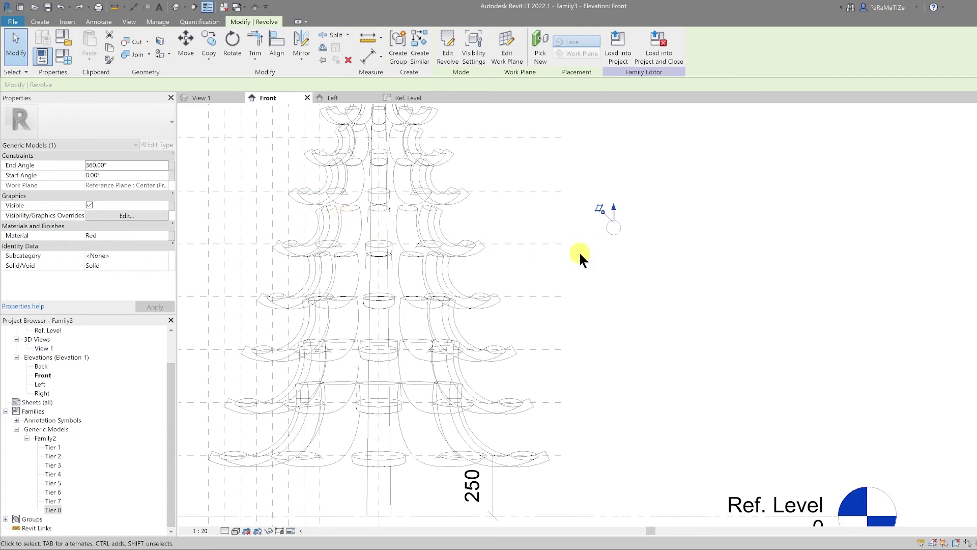
left_click(601, 210)
left_click(187, 42)
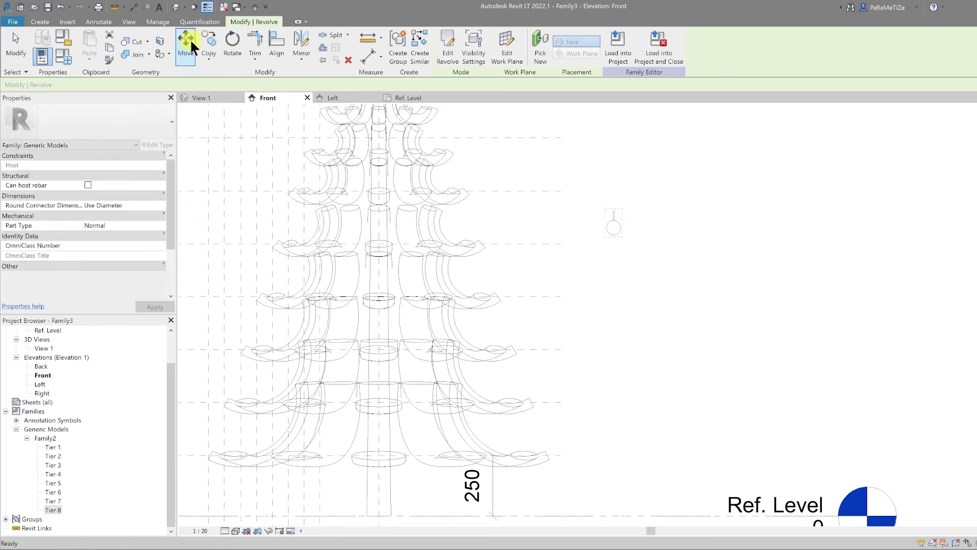
left_click(615, 213)
scroll(572, 399, "up", 5)
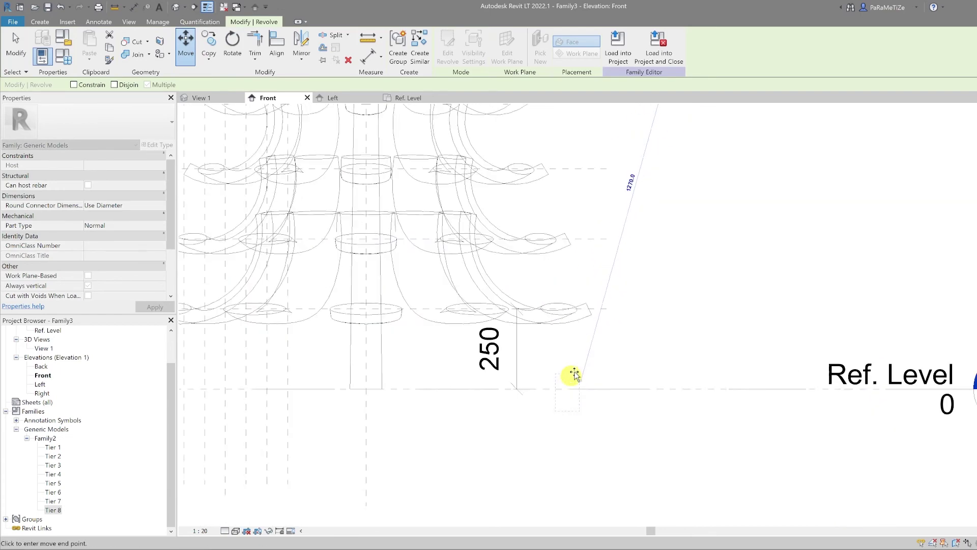
scroll(571, 312, "up", 2)
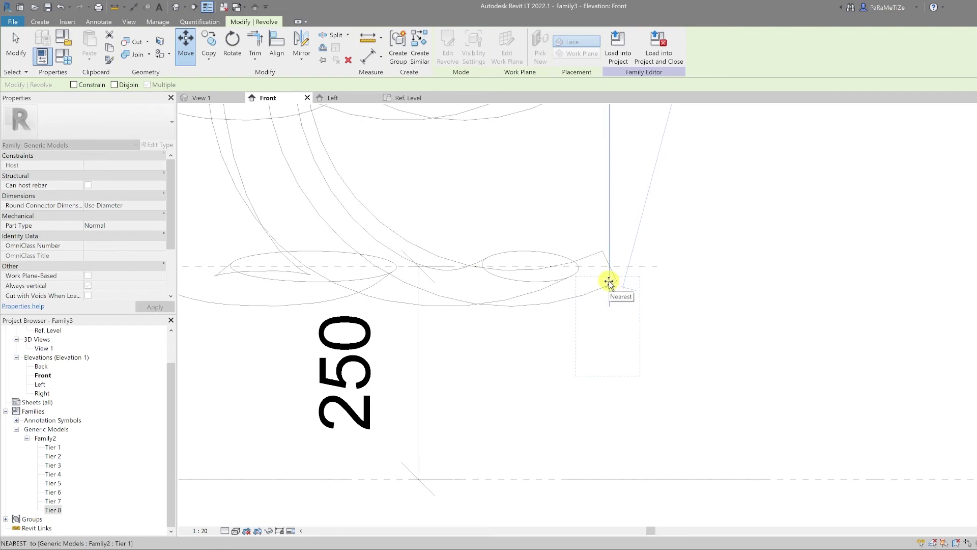
left_click(610, 281)
Copy the ornament repeatedly from its stem top onto the right-hand branch tips of the seven tiers above.
scroll(631, 296, "down", 4)
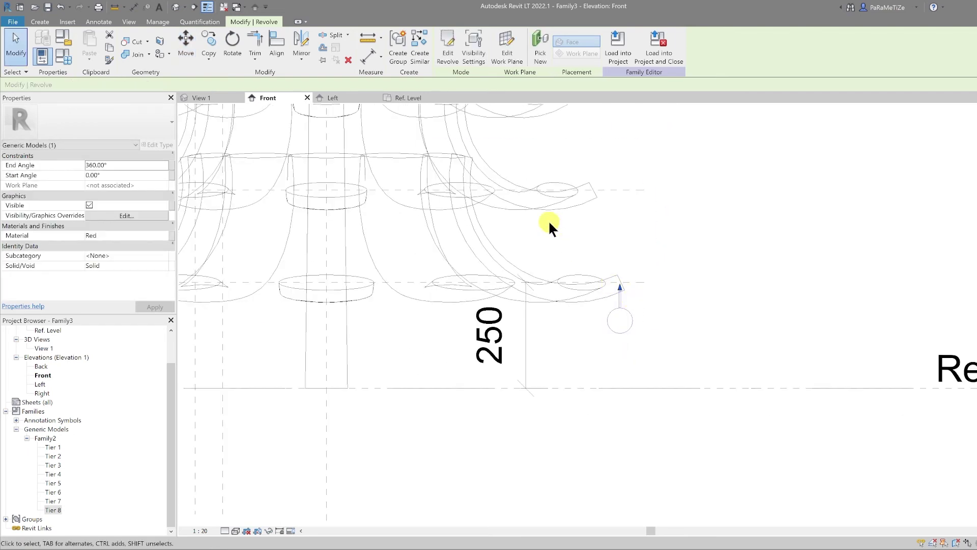
scroll(550, 224, "down", 3)
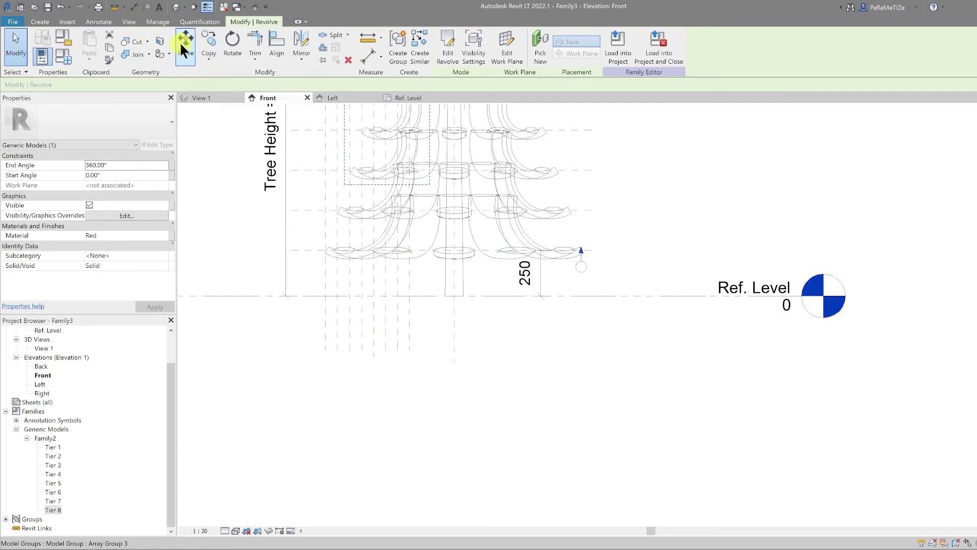
left_click(207, 41)
scroll(595, 249, "up", 4)
left_click(543, 266)
middle_click_drag(485, 111, 530, 273)
scroll(530, 273, "up", 1)
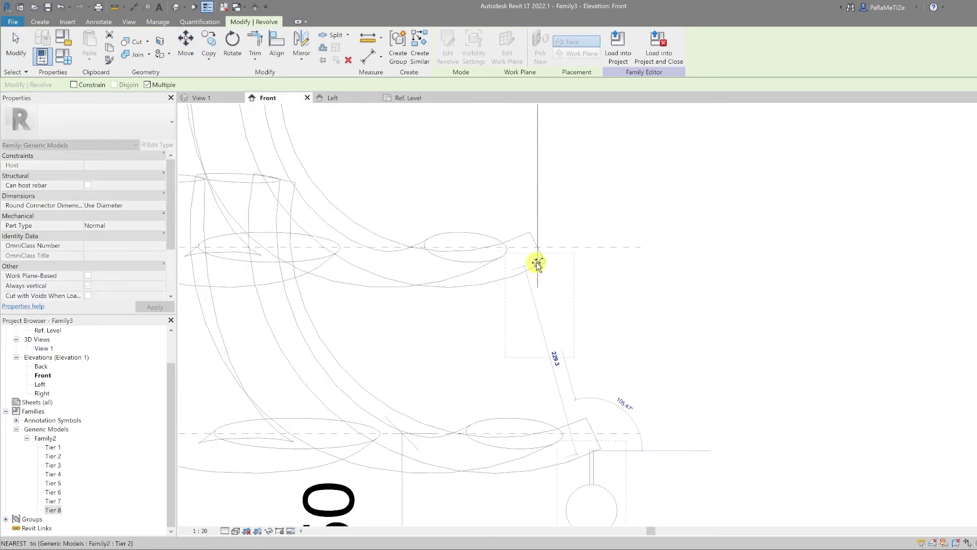
left_click(537, 264)
middle_click_drag(445, 122, 546, 349)
left_click(576, 310)
middle_click_drag(525, 220, 570, 410)
left_click(563, 314)
middle_click_drag(497, 199, 535, 399)
left_click(542, 329)
middle_click_drag(492, 218, 585, 356)
scroll(577, 282, "down", 3)
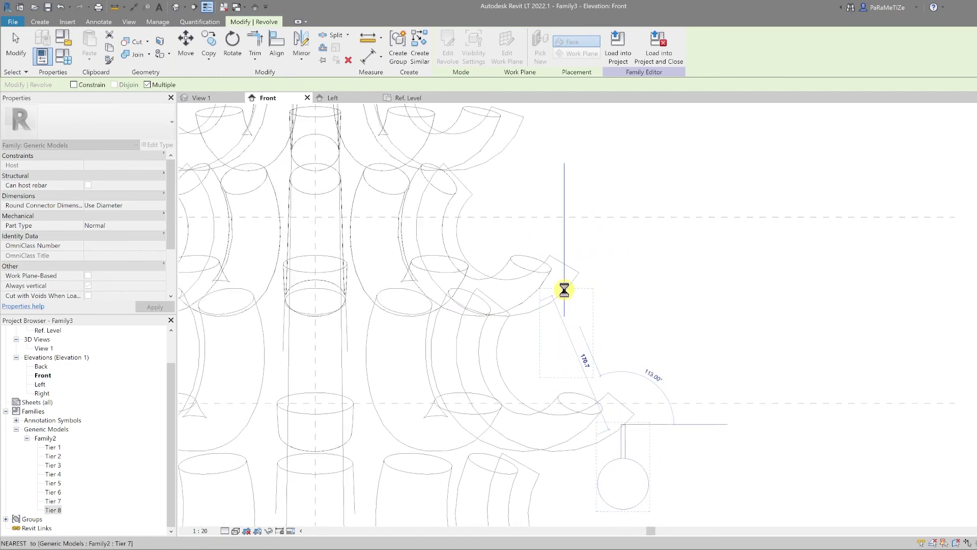
scroll(563, 283, "up", 2)
left_click(568, 272)
scroll(581, 262, "down", 4)
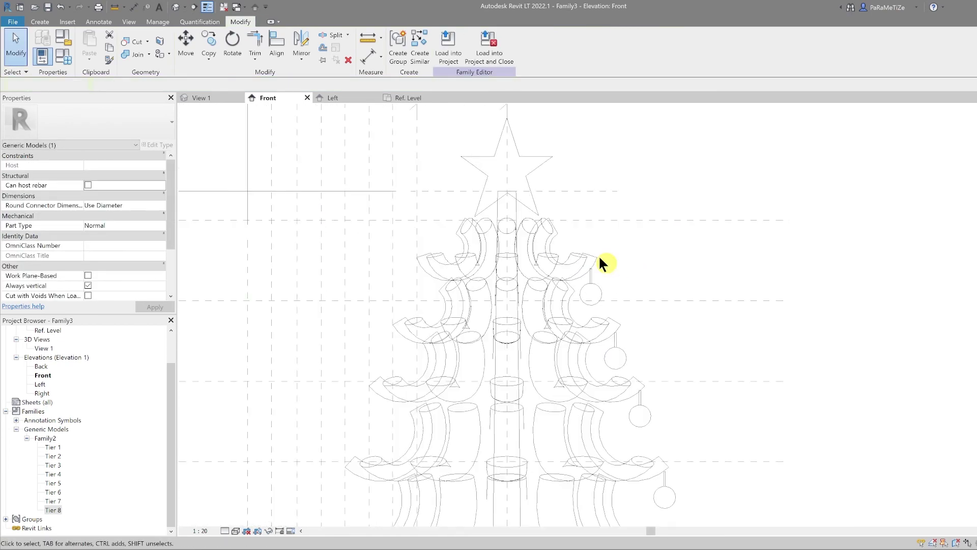
Select all eight ornaments in the 3D view and, in the Ref. Level plan, array them radially around the trunk centre, 12 in number, ungrouped, one set per branch.
left_click(202, 97)
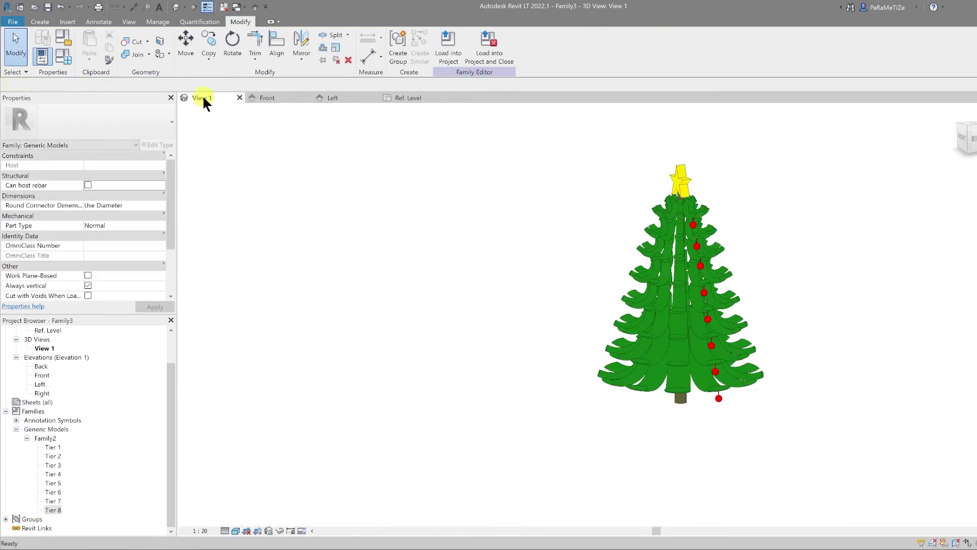
scroll(768, 415, "up", 4)
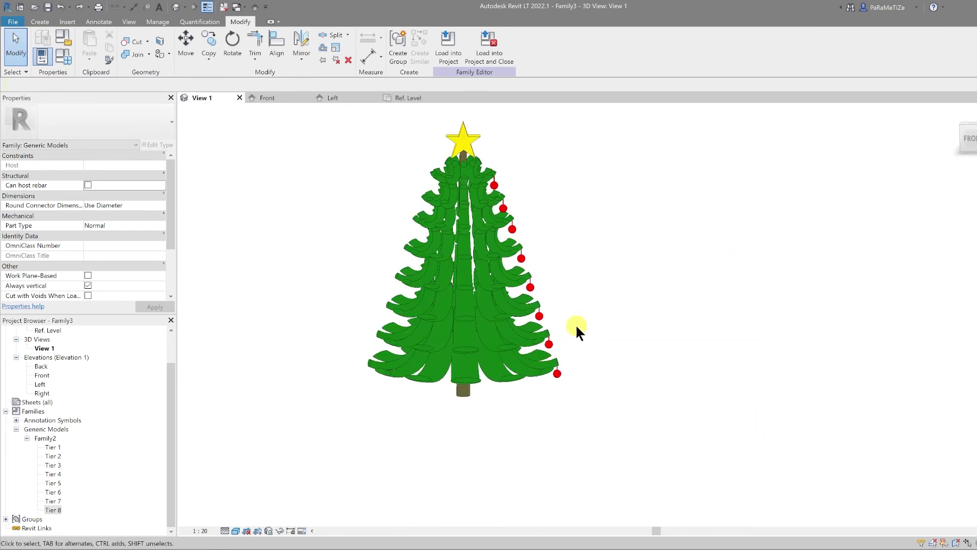
scroll(576, 326, "up", 1)
left_click(556, 378)
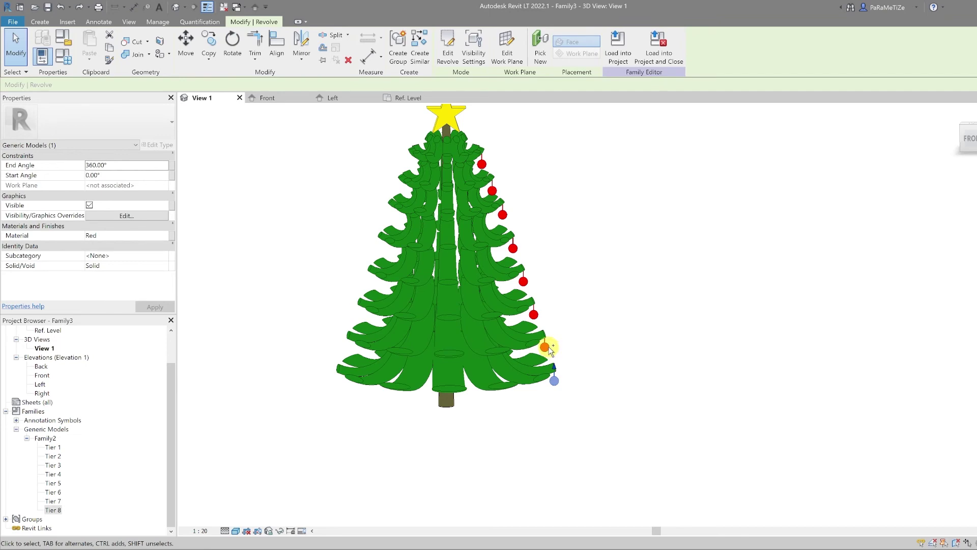
left_click(545, 347, "ctrl")
left_click(534, 314, "ctrl")
left_click(523, 281, "ctrl")
left_click(513, 248, "ctrl")
left_click(502, 214, "ctrl")
left_click(492, 191, "ctrl")
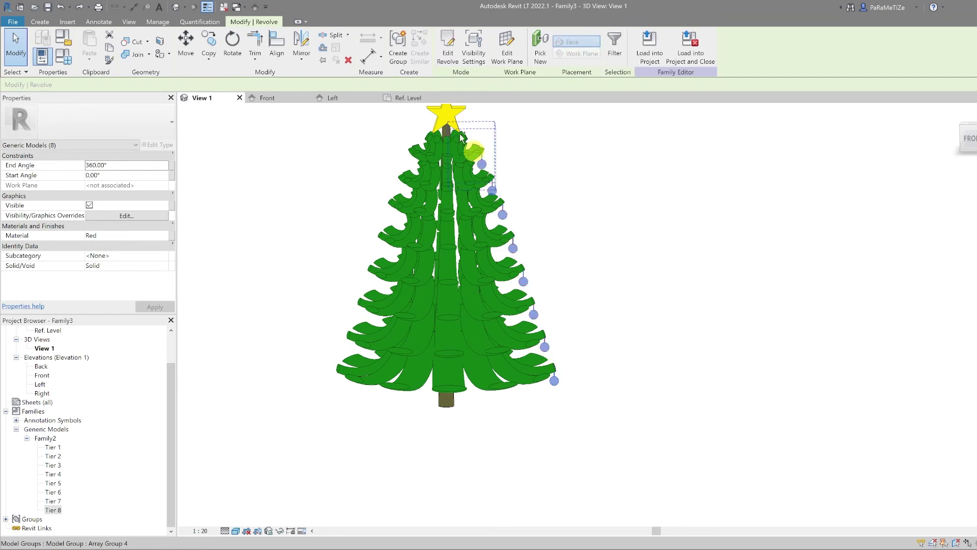
left_click(408, 97)
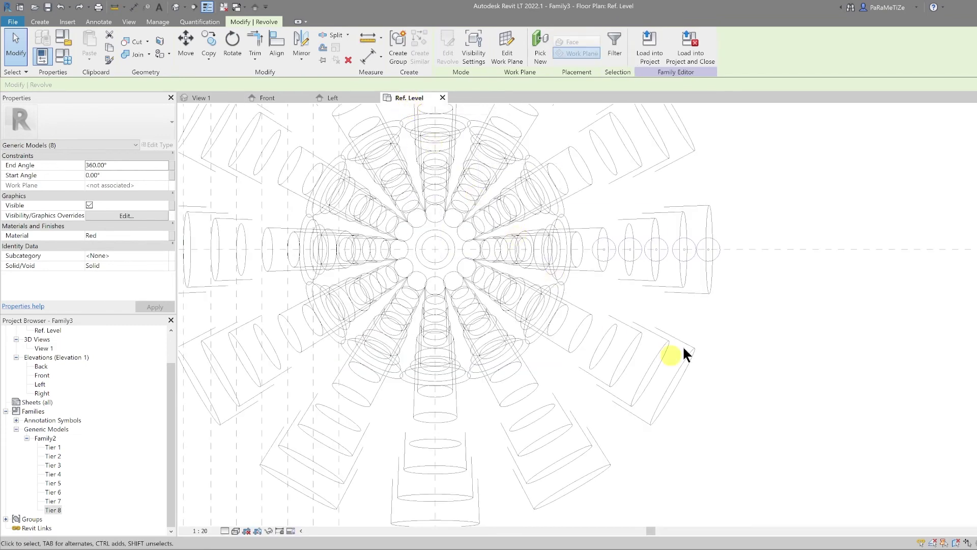
scroll(673, 367, "down", 3)
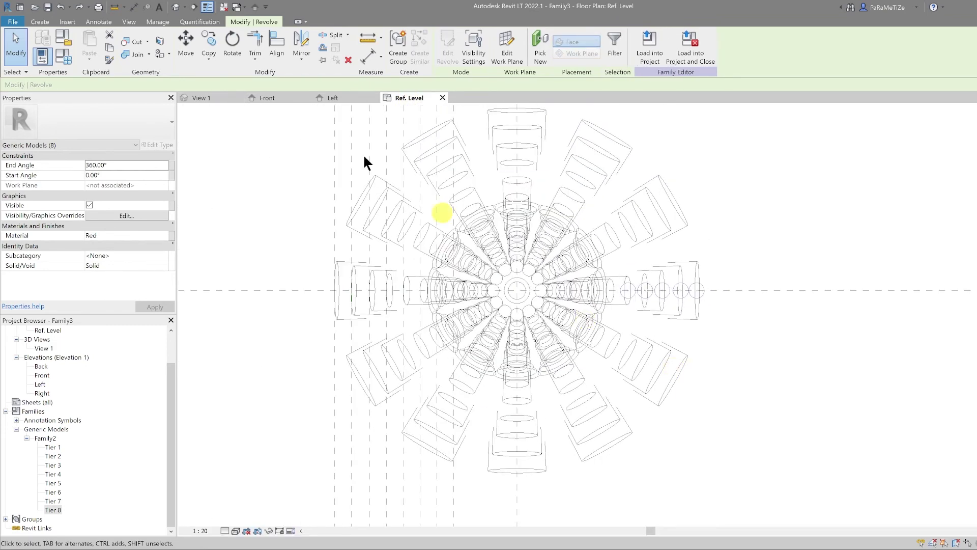
left_click(227, 52)
left_click(214, 56)
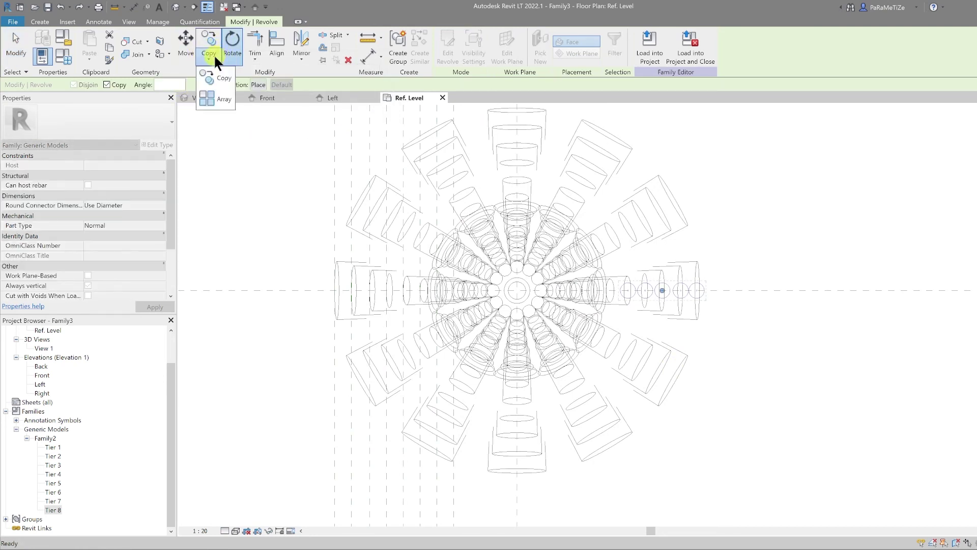
left_click(219, 94)
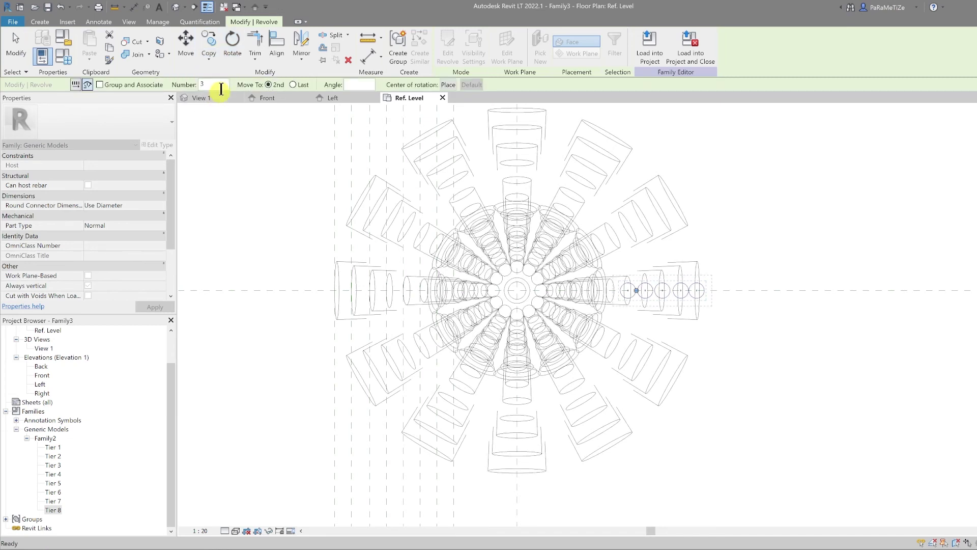
type("12")
left_click(129, 86)
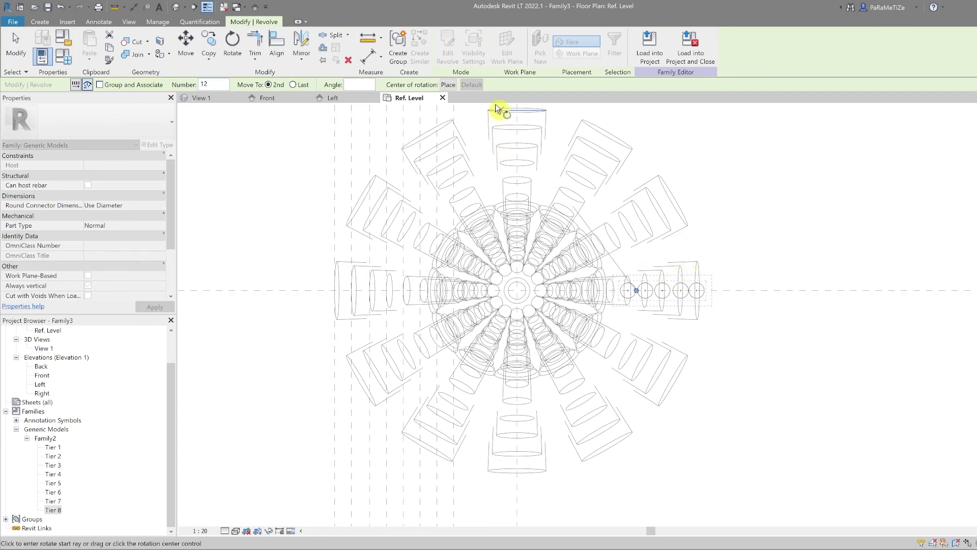
left_click(449, 85)
left_click(517, 290)
left_click(689, 291)
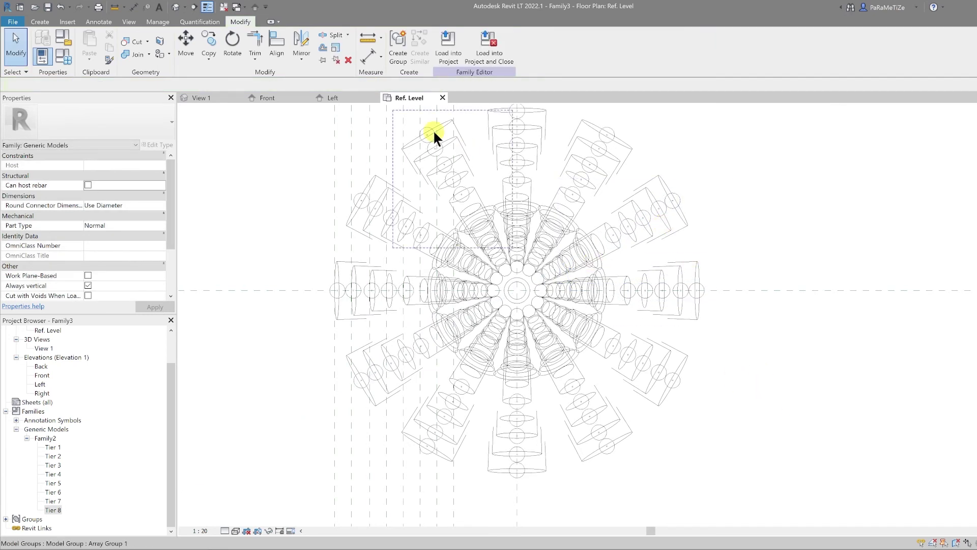
In the 3D view, select the lowest-tier ornament just left of the trunk and create a new material named Blue for it.
left_click(207, 95)
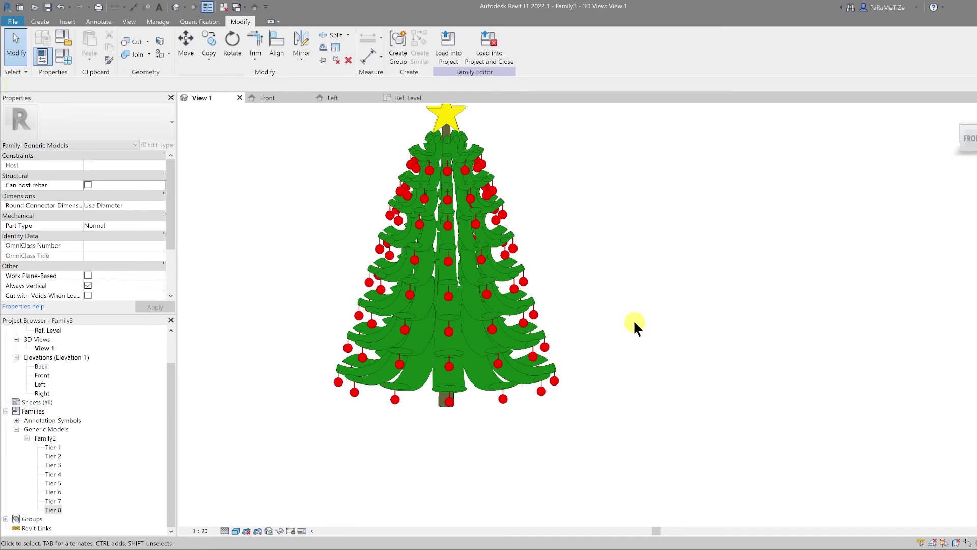
left_click(396, 397)
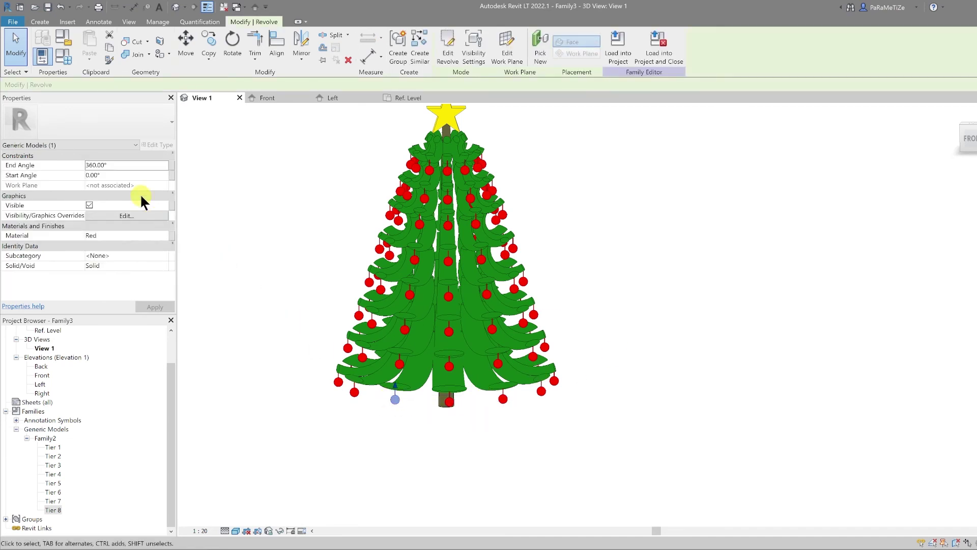
left_click(155, 234)
left_click(163, 235)
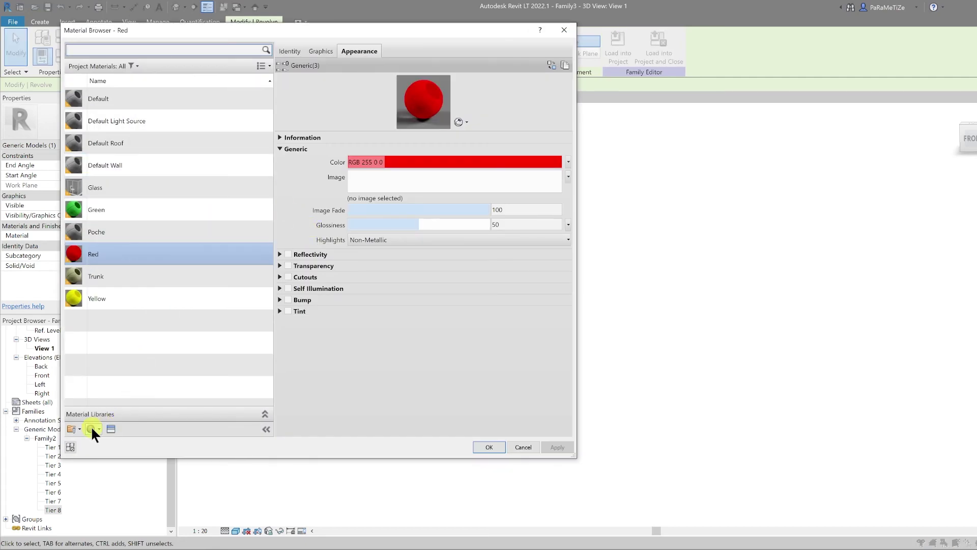
left_click(92, 429)
left_click(105, 440)
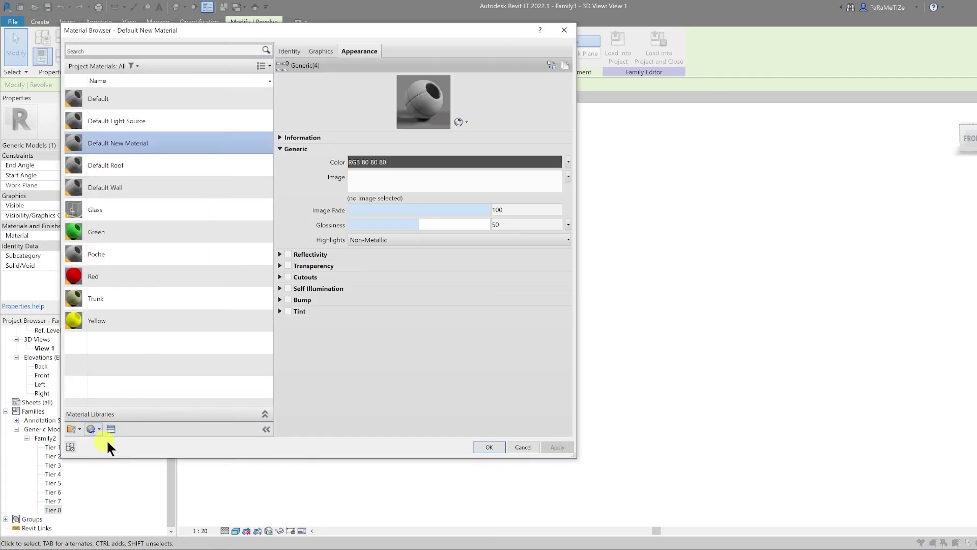
right_click(105, 144)
left_click(142, 171)
type("Blue")
key("Return")
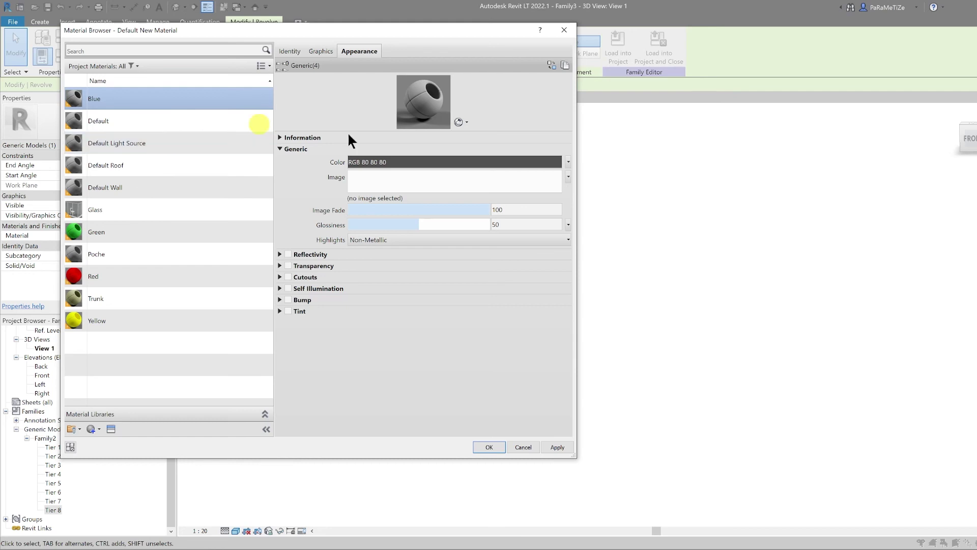
Set the Blue material's appearance colour to RGB 0 0 255, use the render appearance for shading and apply it to the selected ornament.
left_click(395, 161)
left_click(277, 253)
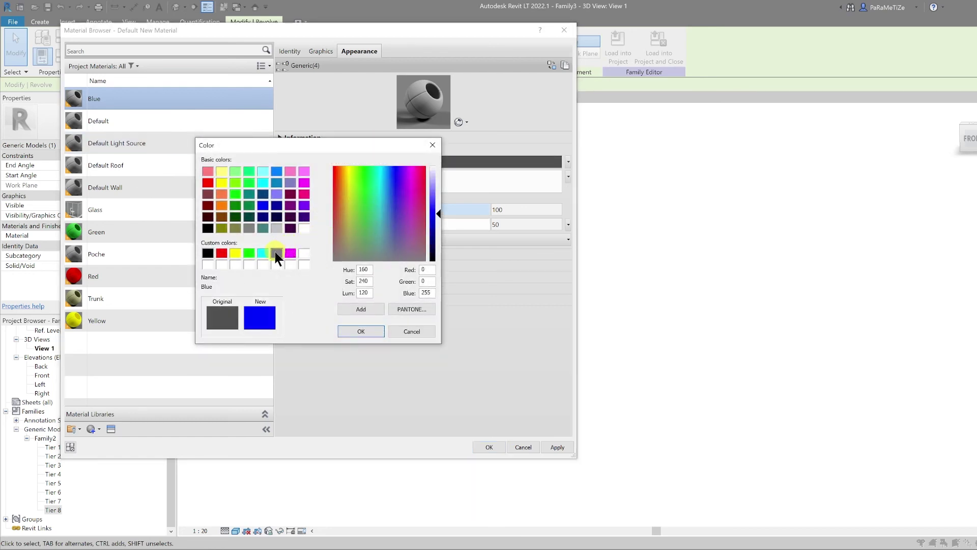
left_click(361, 331)
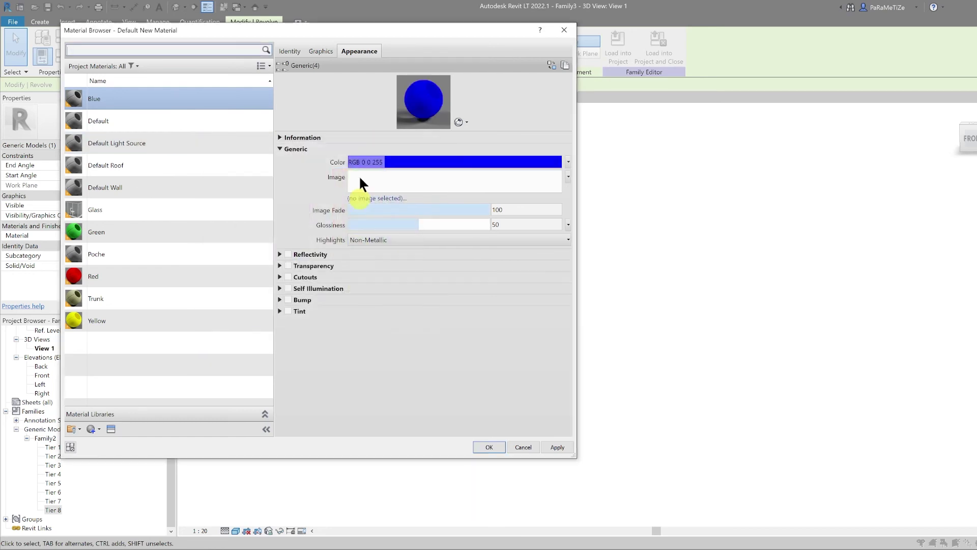
left_click(321, 50)
left_click(388, 79)
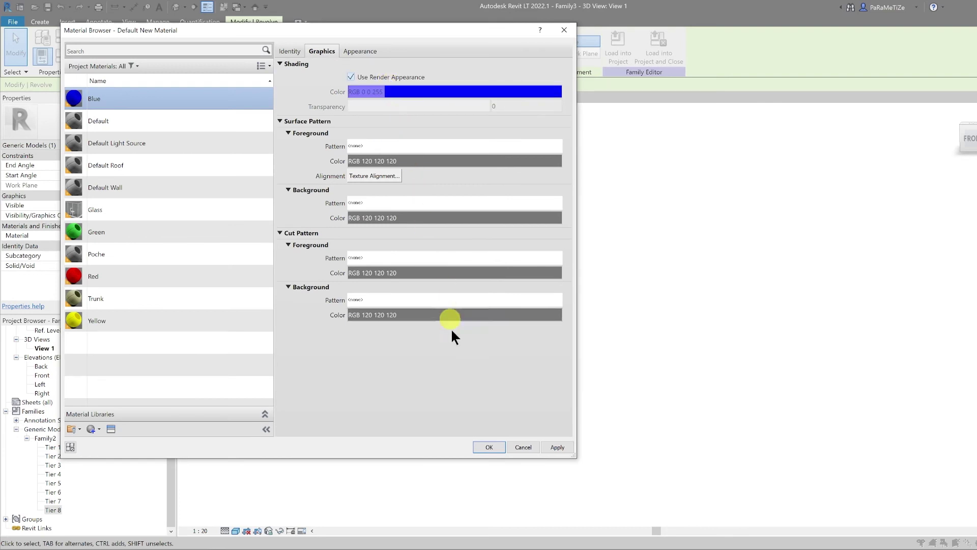
left_click(490, 447)
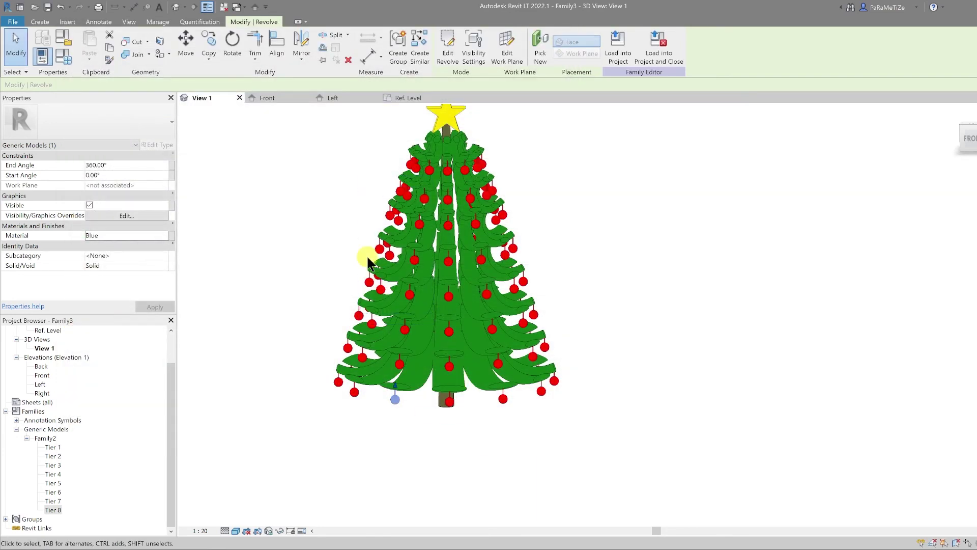
left_click(415, 450)
scroll(449, 442, "down", 2)
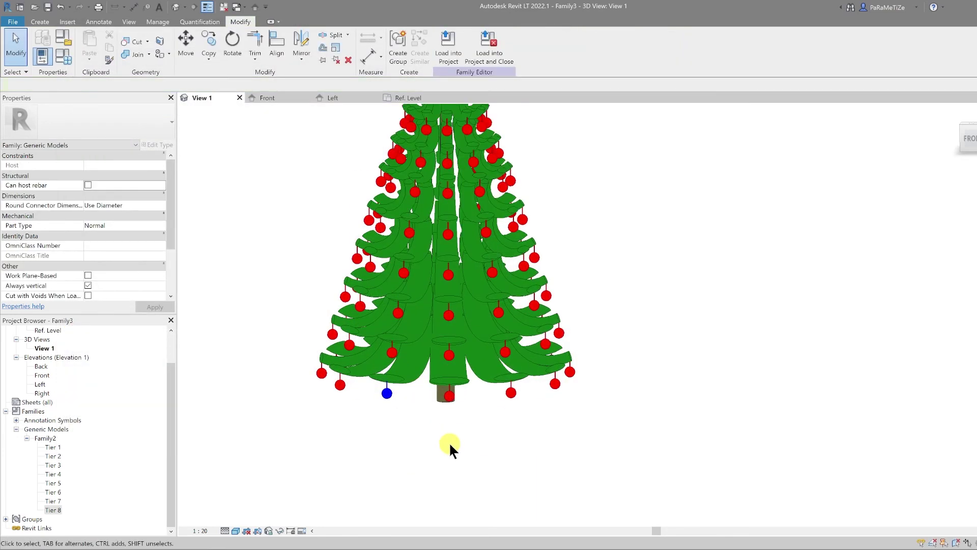
middle_click_drag(418, 448, 562, 499)
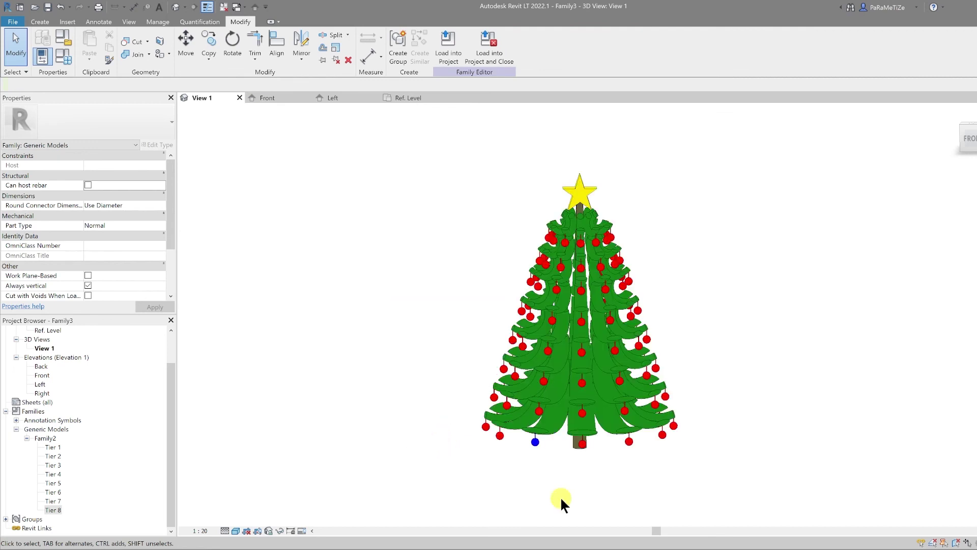
scroll(522, 439, "up", 2)
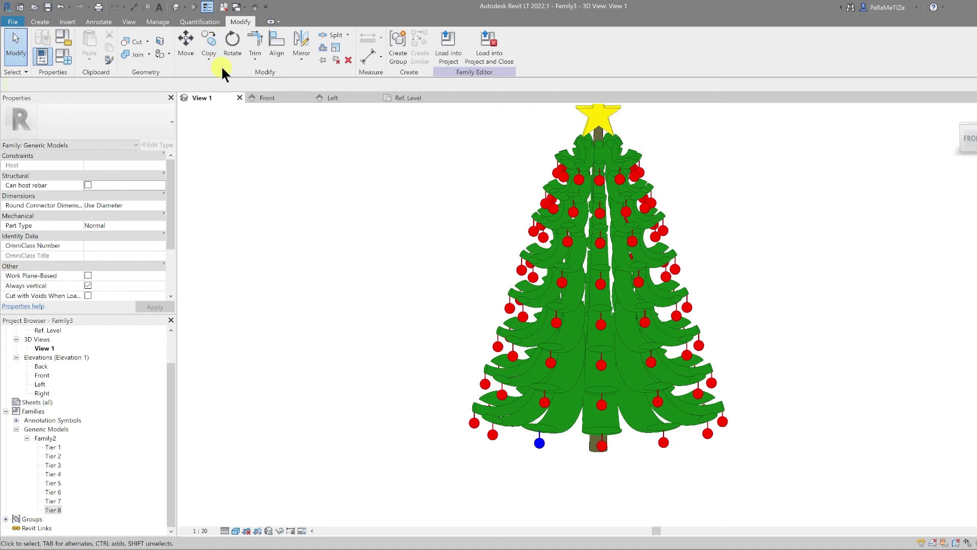
middle_click_drag(335, 188, 264, 162)
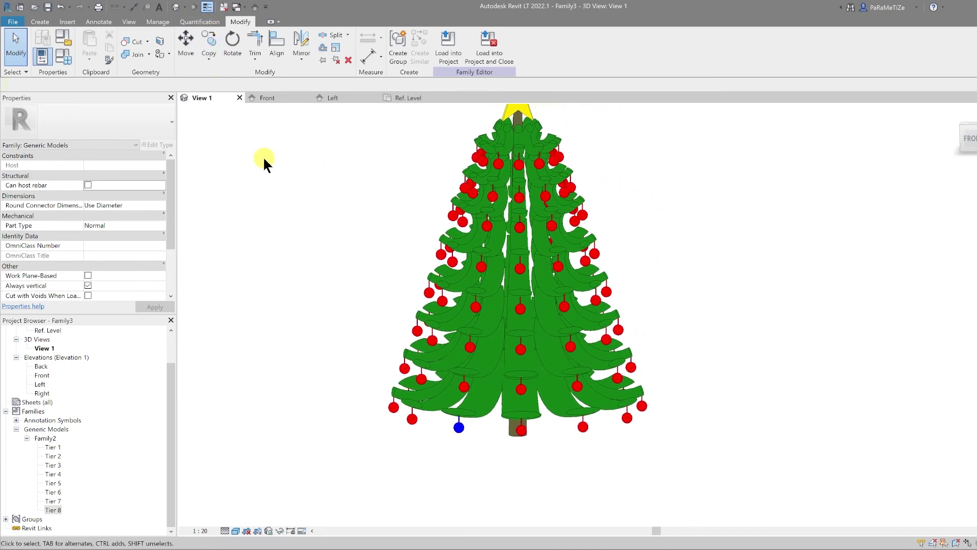
Pin the twelve radially arrayed branch groups of the top tiers in place.
left_click(41, 22)
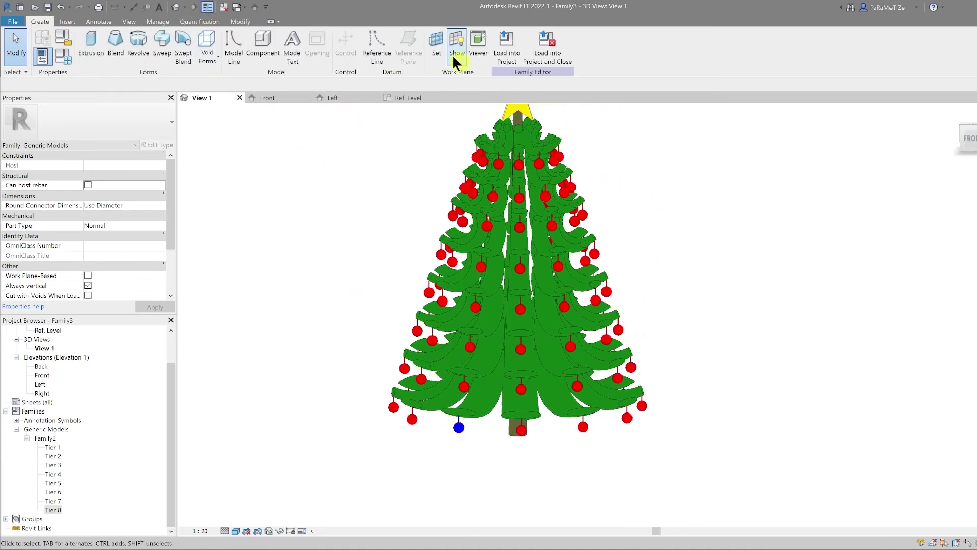
left_click(412, 419)
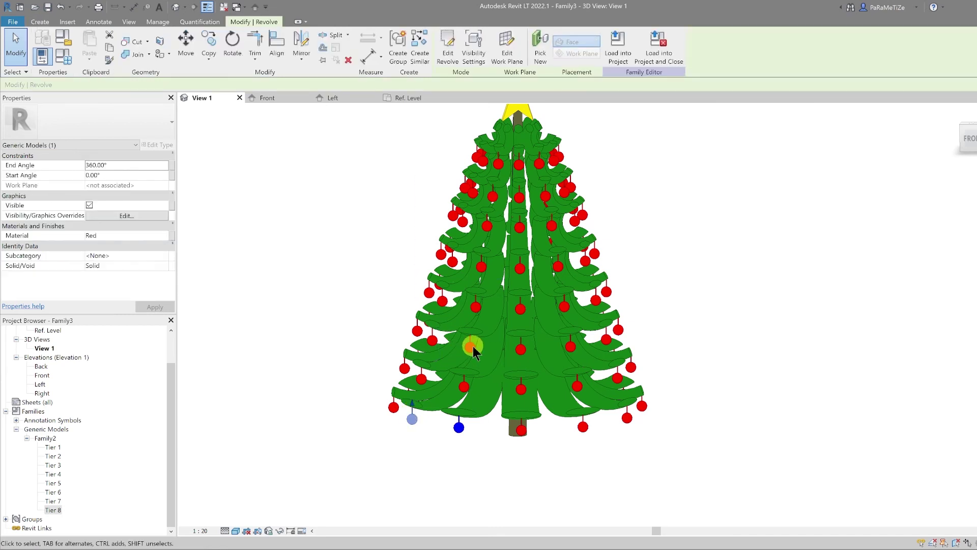
left_click(480, 335)
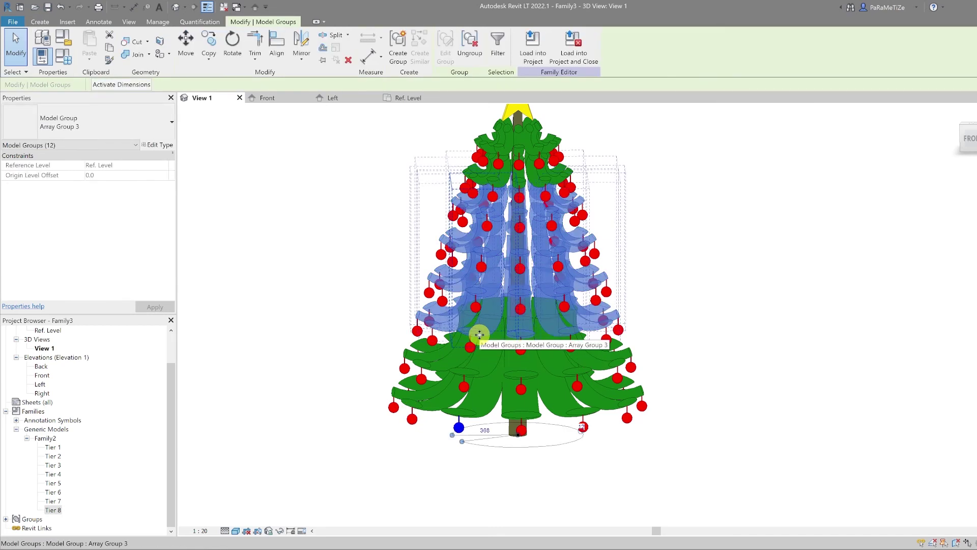
key("Escape")
left_click(494, 184)
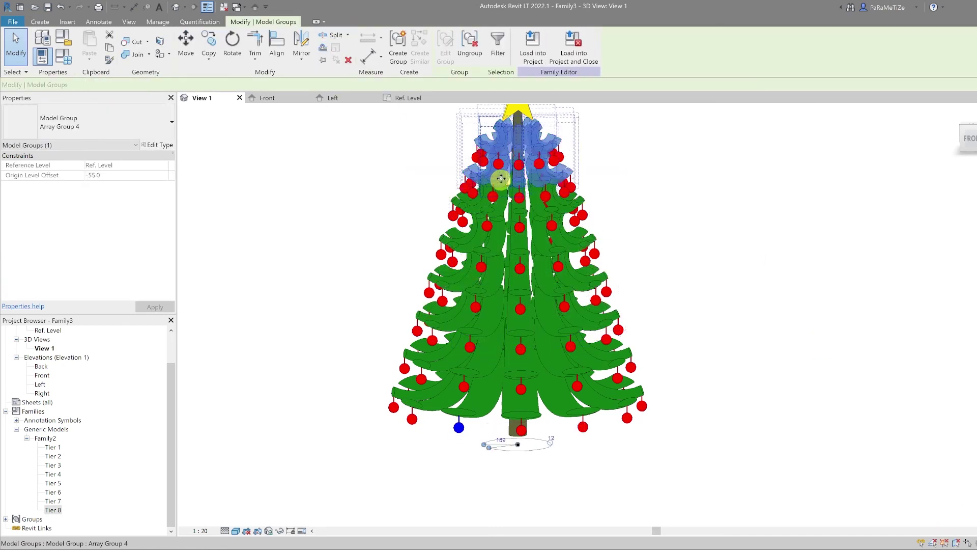
left_click(324, 60)
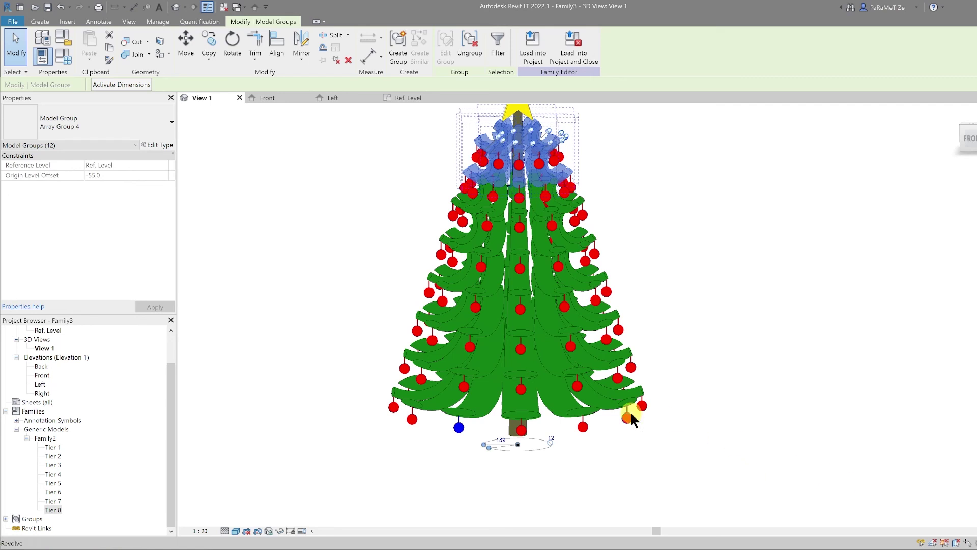
left_click(540, 413)
left_click(938, 465)
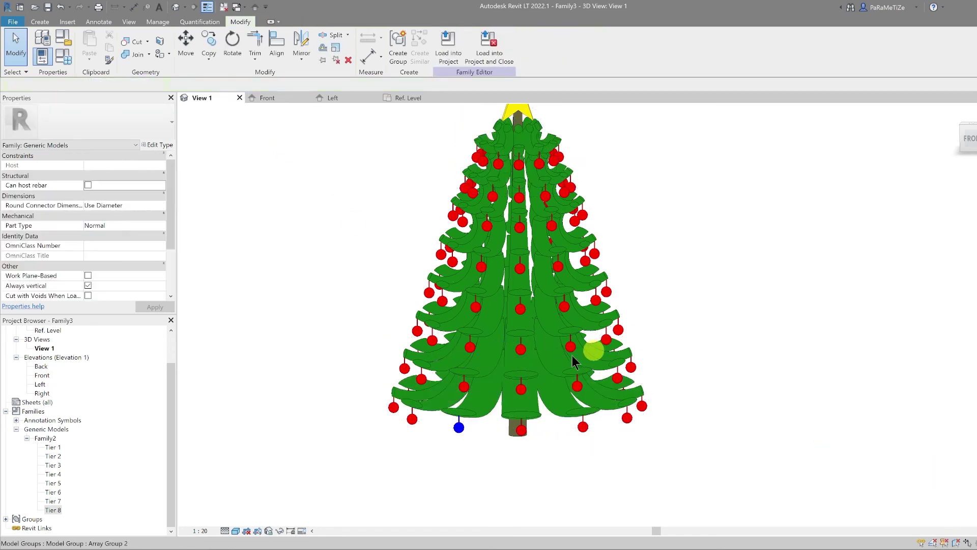
left_click(459, 427)
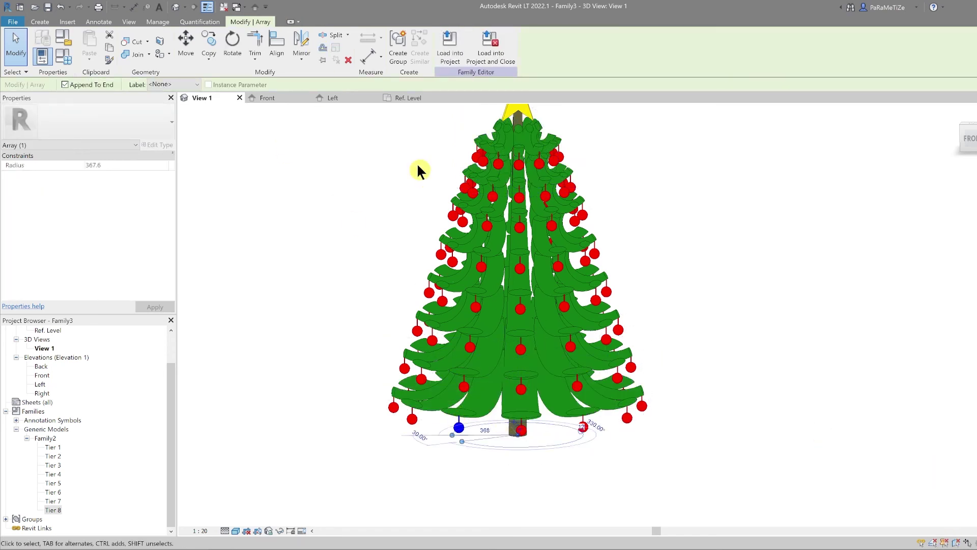
left_click(485, 111)
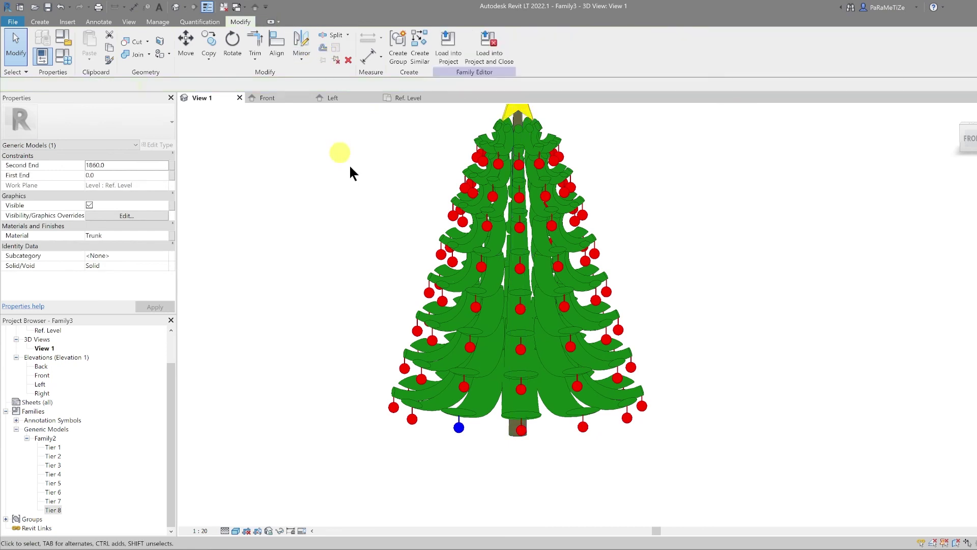
Select scattered red ornaments across the front and around the side of the tree and set their material to Blue.
middle_click_drag(350, 167, 353, 186)
left_click(503, 183)
left_click(484, 285, "ctrl")
left_click(522, 287, "ctrl")
left_click(567, 324, "ctrl")
left_click(512, 351, "ctrl")
left_click(415, 340, "ctrl")
left_click(438, 360, "ctrl")
left_click(551, 217, "ctrl")
left_click(566, 251, "ctrl")
left_click(603, 289, "ctrl")
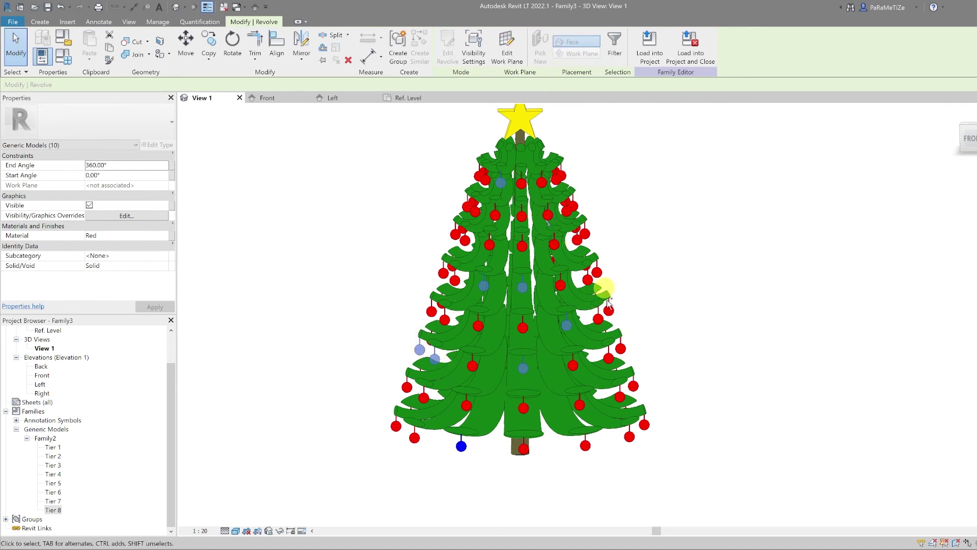
left_click(609, 358, "ctrl")
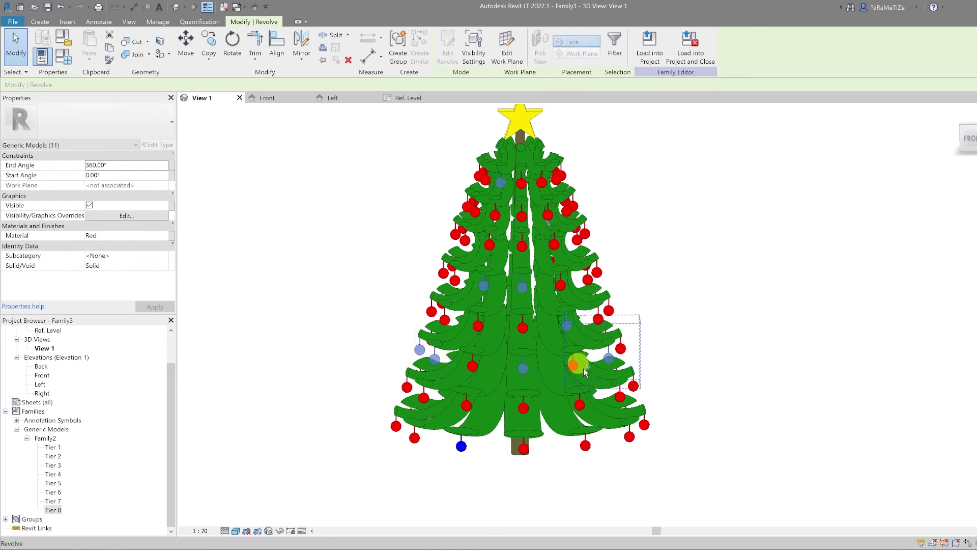
left_click_drag(599, 382, 667, 452, "ctrl")
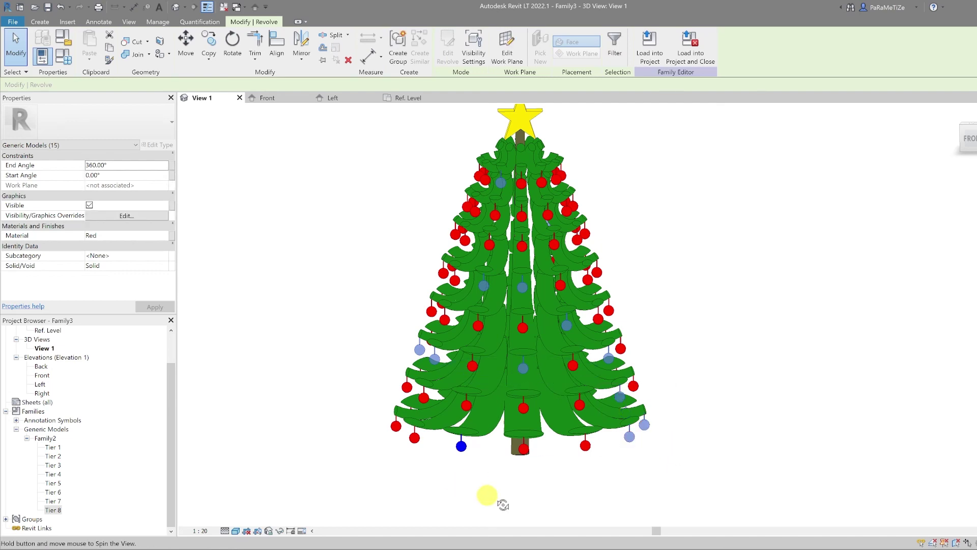
middle_click_drag(479, 495, 608, 513, "shift")
left_click_drag(471, 267, 511, 311, "ctrl")
left_click_drag(466, 197, 499, 224, "ctrl")
left_click(128, 234)
type("Blue")
key("Return")
left_click(393, 364)
scroll(393, 365, "down", 1)
middle_click_drag(392, 364, 517, 315, "shift")
left_click_drag(524, 331, 526, 336)
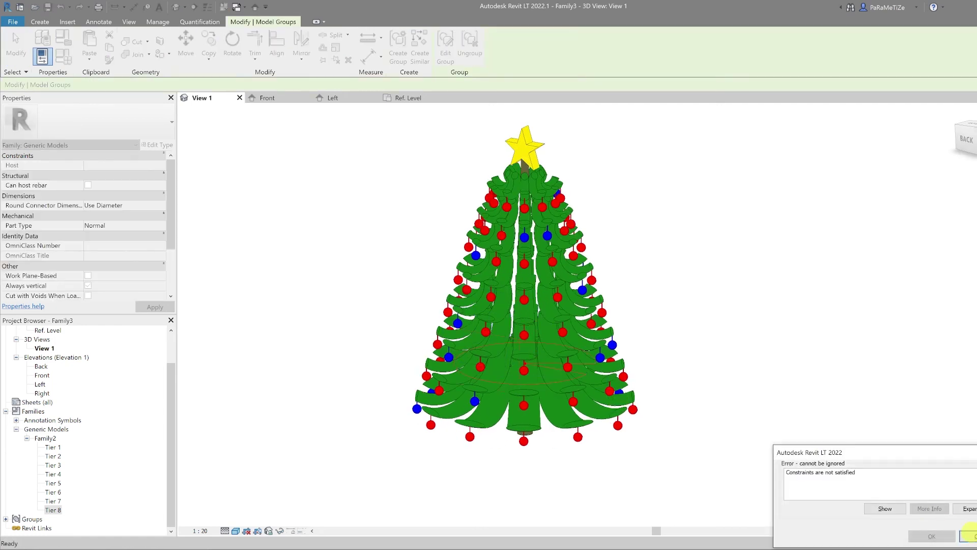
left_click(968, 533)
left_click(511, 343)
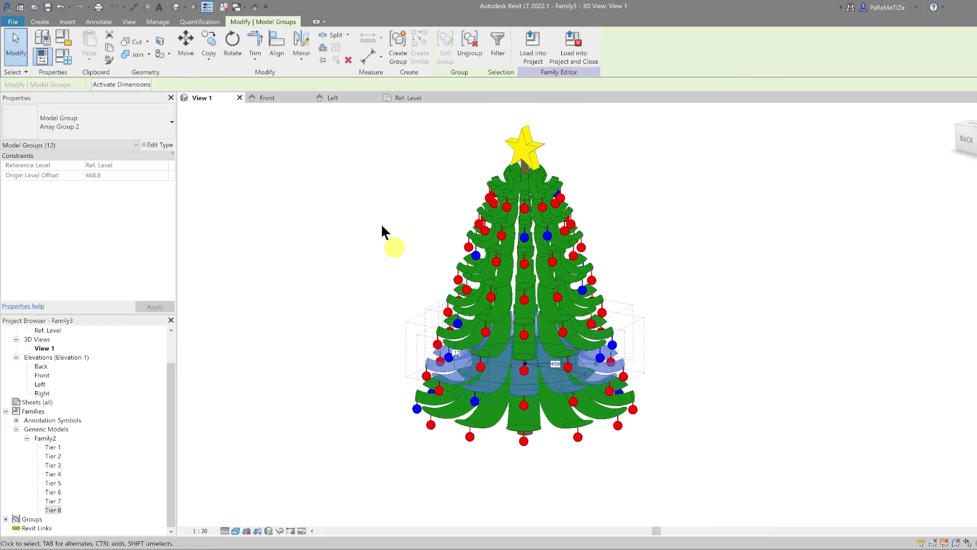
key("Escape")
left_click(538, 365)
key("Escape")
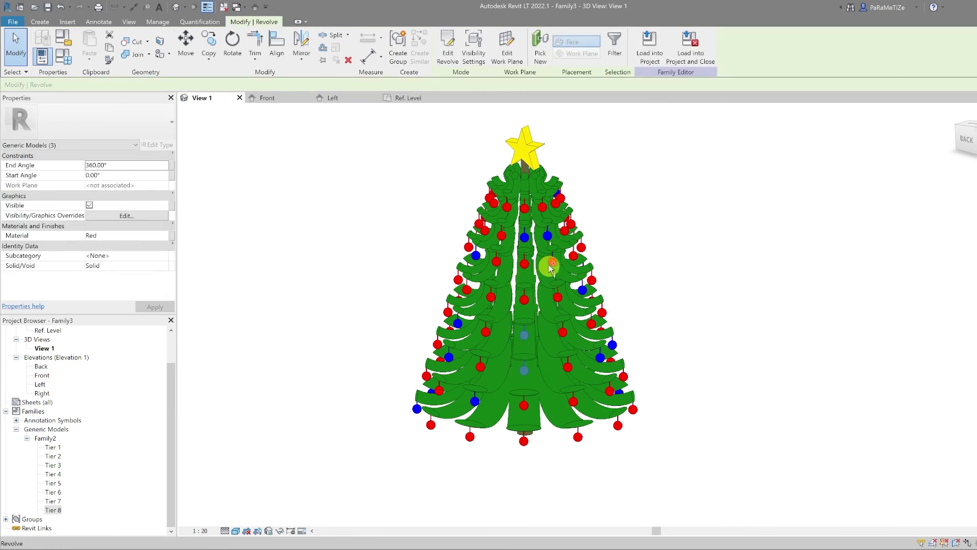
Select eight scattered red ornaments on the back of the tree and set their material to Blue.
left_click(552, 259, "ctrl")
left_click(523, 210, "ctrl")
left_click(489, 199, "ctrl")
left_click(495, 199, "ctrl")
left_click(493, 266, "ctrl")
left_click(492, 298, "ctrl")
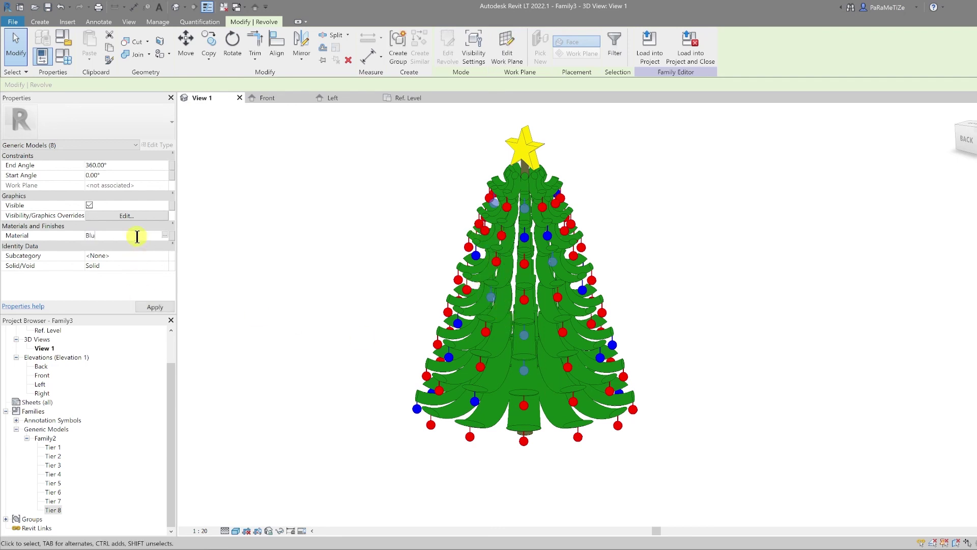
left_click(717, 467)
Select scattered red ornaments on the right side of the tree, across several tiers, and set their material to Blue.
scroll(667, 454, "down", 2)
middle_click_drag(657, 452, 555, 444, "shift")
scroll(543, 332, "up", 3)
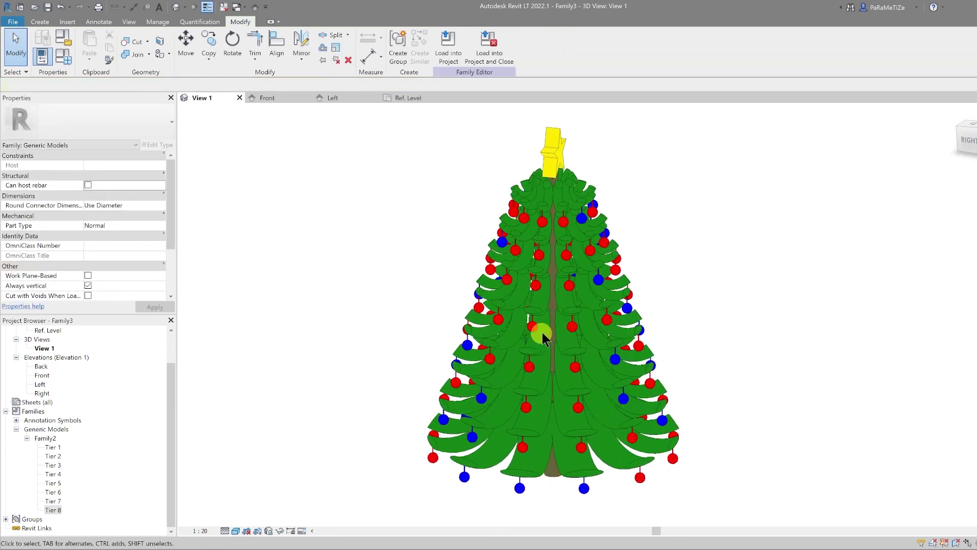
left_click(573, 328)
left_click(529, 366, "ctrl")
left_click(527, 407, "ctrl")
left_click(582, 448, "ctrl")
left_click(582, 447, "ctrl")
left_click(539, 254, "ctrl")
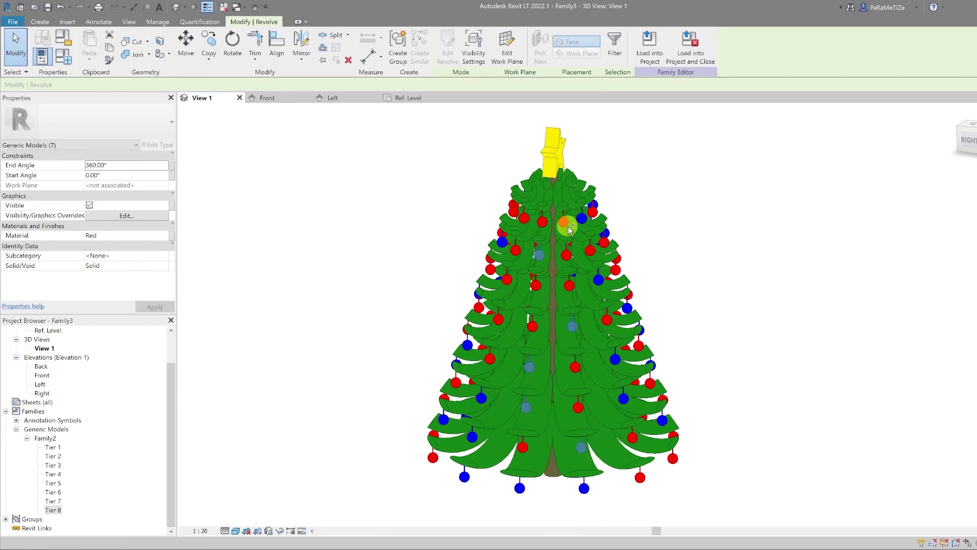
left_click(536, 285, "ctrl")
left_click(152, 237)
type("Blue")
left_click(657, 325)
Select five scattered red ornaments on the left side of the tree and create a new material named Purple for them.
scroll(657, 324, "down", 1)
middle_click_drag(513, 368, 596, 390, "shift")
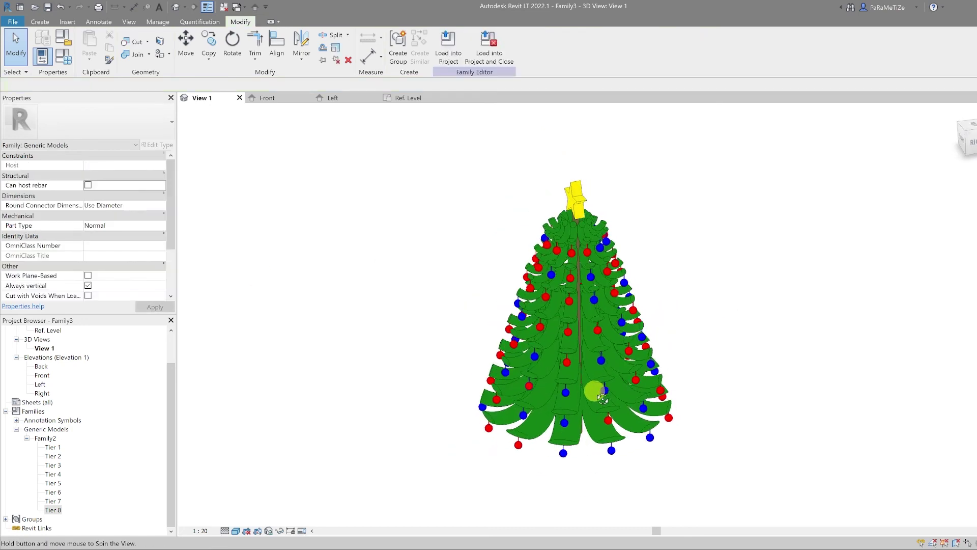
left_click(571, 335)
left_click(414, 345)
middle_click_drag(414, 345, 559, 299, "shift")
left_click(564, 306)
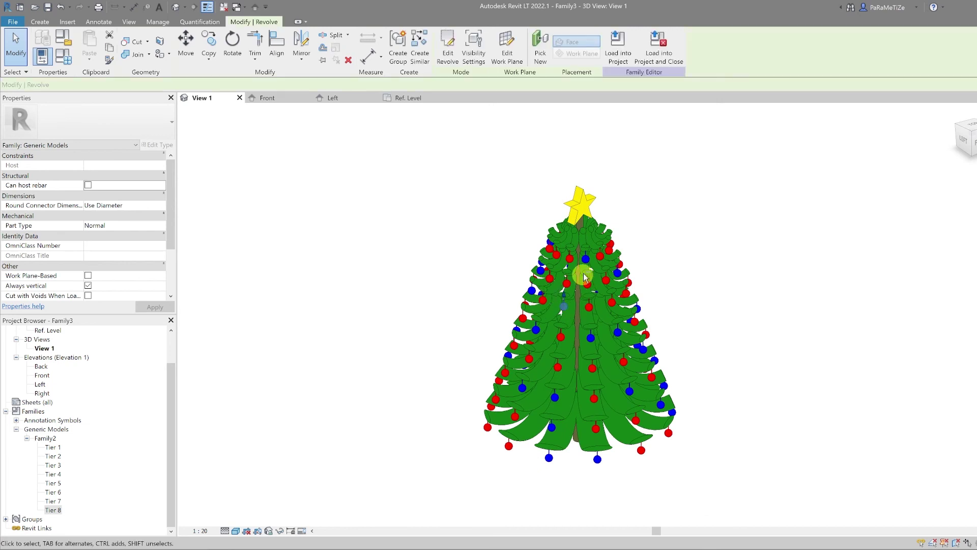
left_click(587, 284, "ctrl")
left_click(600, 256, "ctrl")
left_click(558, 366, "ctrl")
left_click(529, 358, "ctrl")
left_click(153, 236)
left_click(164, 235)
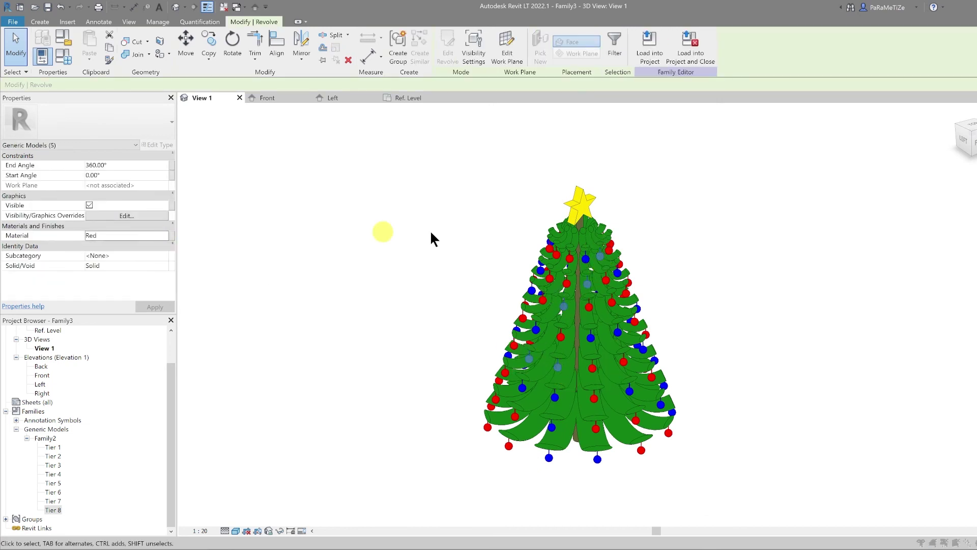
left_click(91, 429)
left_click(134, 440)
left_click(139, 188)
type("Purple")
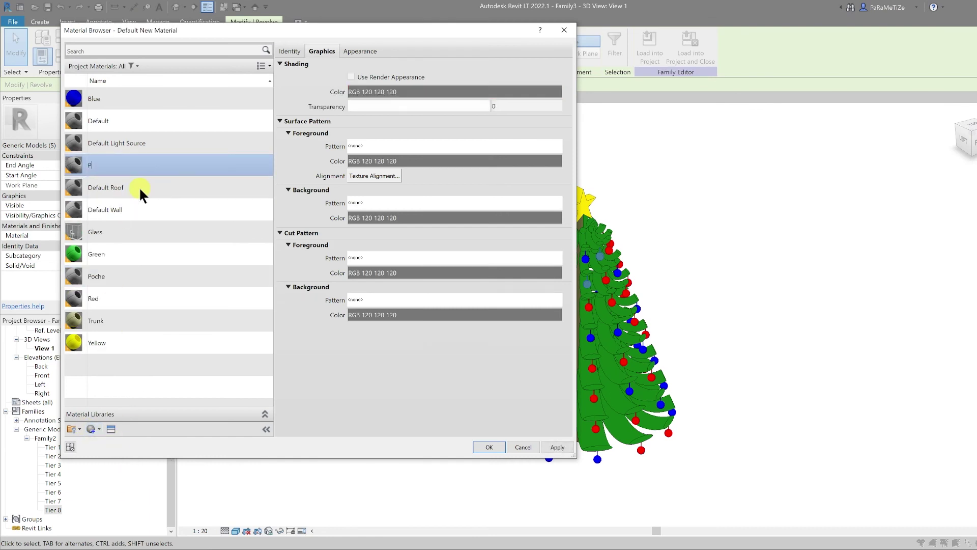
key("Return")
Set the Purple material's appearance colour to magenta and apply it to the five selected ornaments.
left_click(360, 52)
left_click(408, 162)
left_click(274, 256)
left_click(351, 326)
left_click(490, 447)
Select seven scattered ornaments on the back of the tree, across several tiers, and set their material to Purple.
middle_click_drag(454, 444, 588, 413, "shift")
left_click(576, 344)
middle_click_drag(577, 345, 524, 308, "shift")
left_click(534, 322, "ctrl")
left_click_drag(488, 283, 524, 305, "ctrl")
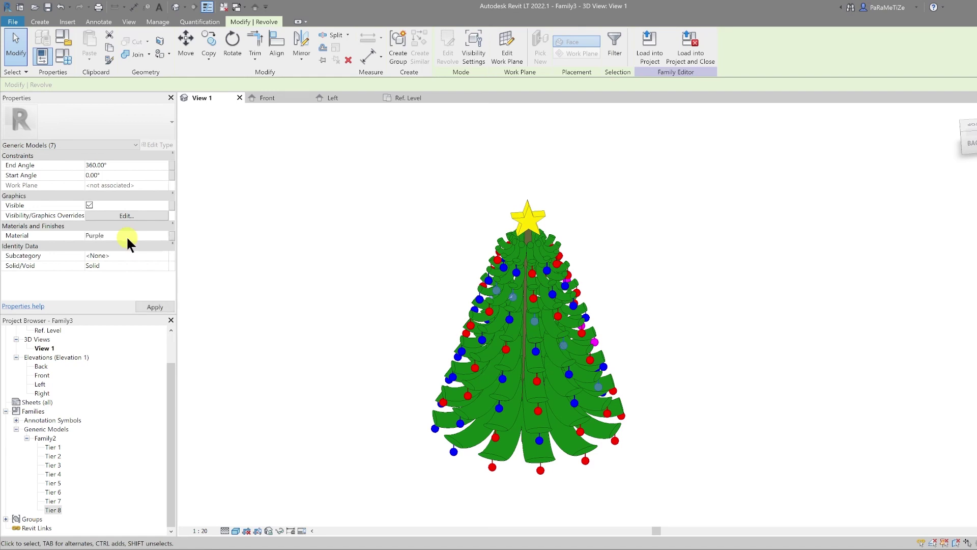
left_click(387, 424)
Select three ornaments on the lower tiers of the tree's right side and set their material to Purple.
middle_click_drag(389, 423, 484, 396, "shift")
left_click(516, 393)
left_click(483, 397, "ctrl")
left_click(439, 454, "ctrl")
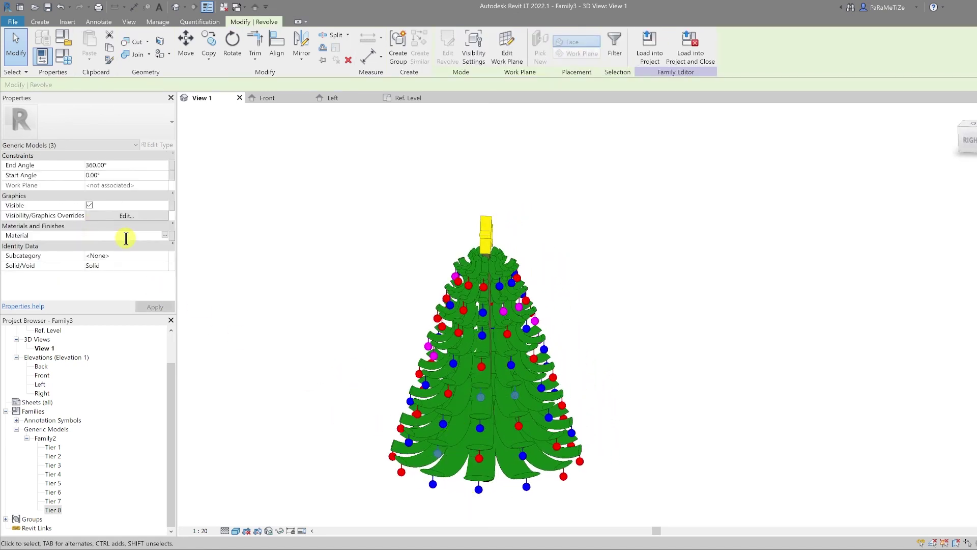
middle_click_drag(298, 353, 552, 452, "shift")
left_click(548, 446)
left_click(336, 199)
middle_click_drag(480, 430, 457, 402)
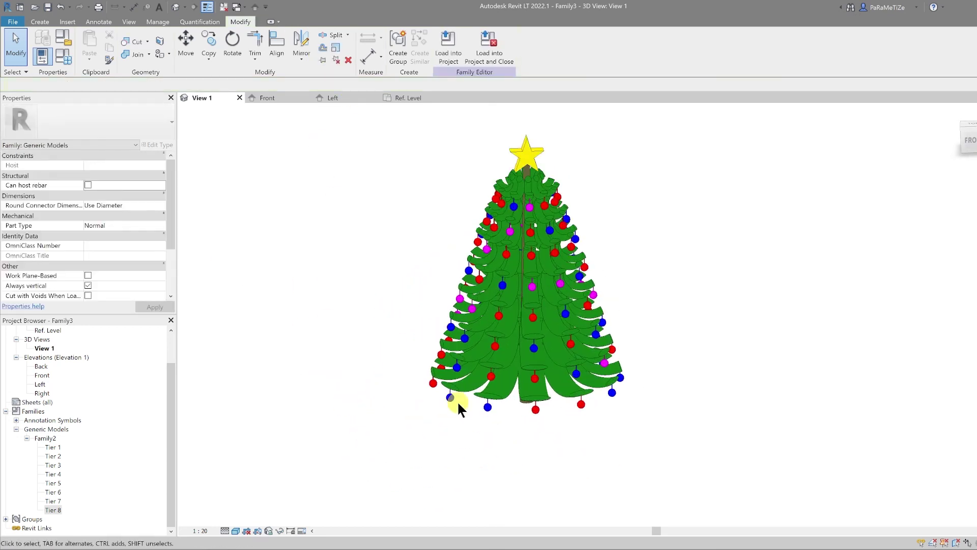
Select three ornaments on the lower tiers at the front of the tree and set their material to Purple.
left_click(451, 397)
left_click(536, 409, "ctrl")
middle_click_drag(617, 395, 497, 366, "shift")
left_click(497, 347, "ctrl")
left_click(116, 234)
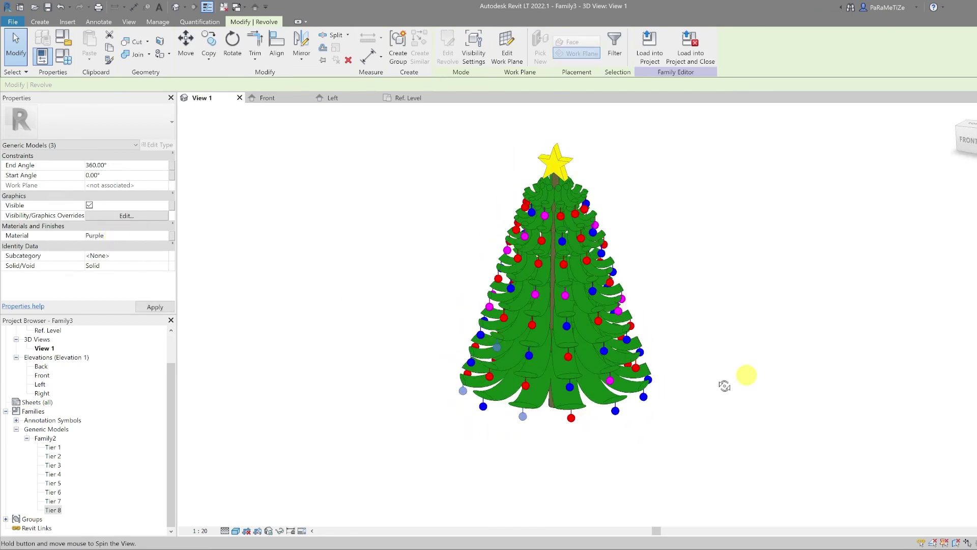
Set the material of one blue ornament on the lowest tier of the tree's right side to Purple.
middle_click_drag(745, 375, 611, 387, "shift")
left_click(633, 438)
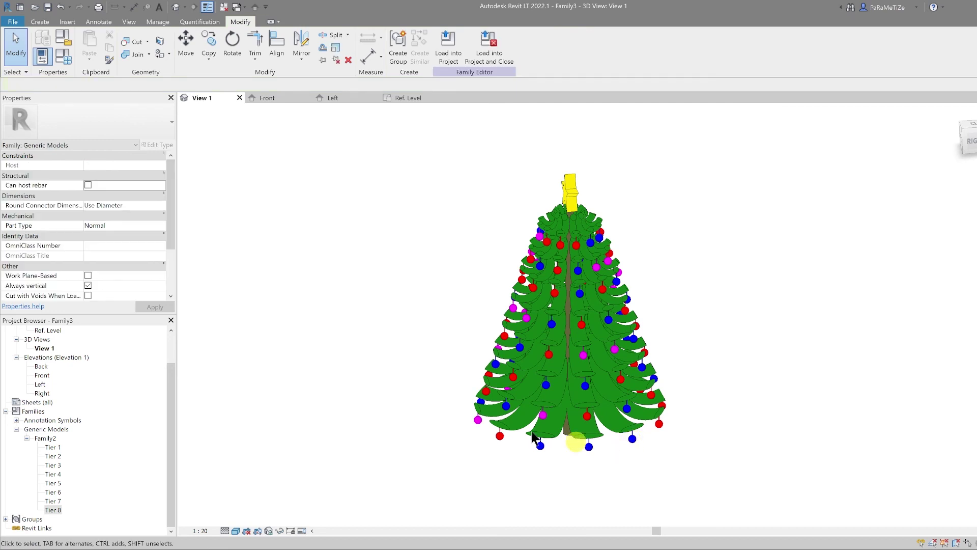
left_click(137, 236)
type("Purple")
left_click(700, 401)
Examine the tree from all sides to check how the red, blue and purple ornaments are distributed.
middle_click_drag(700, 401, 743, 348, "shift")
scroll(758, 399, "down", 1)
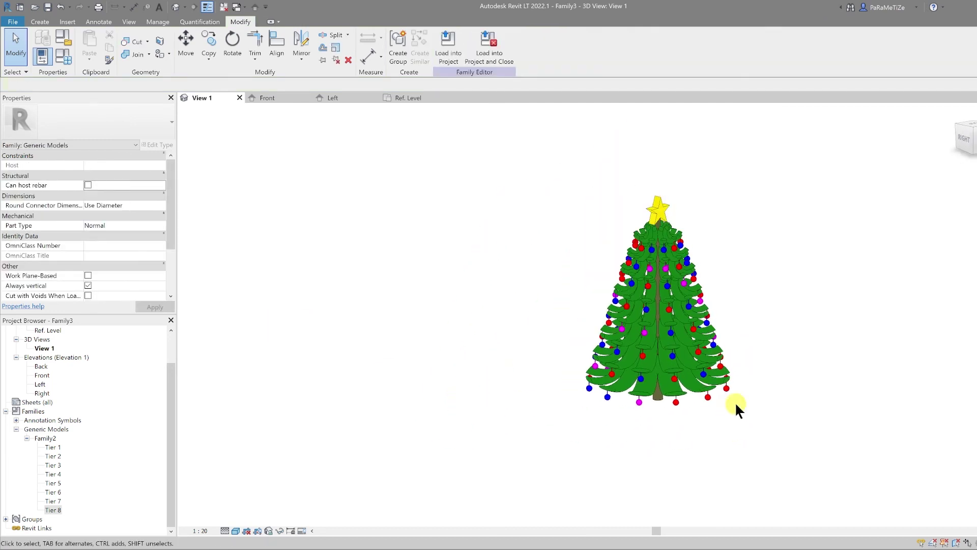
middle_click_drag(683, 408, 679, 446, "shift")
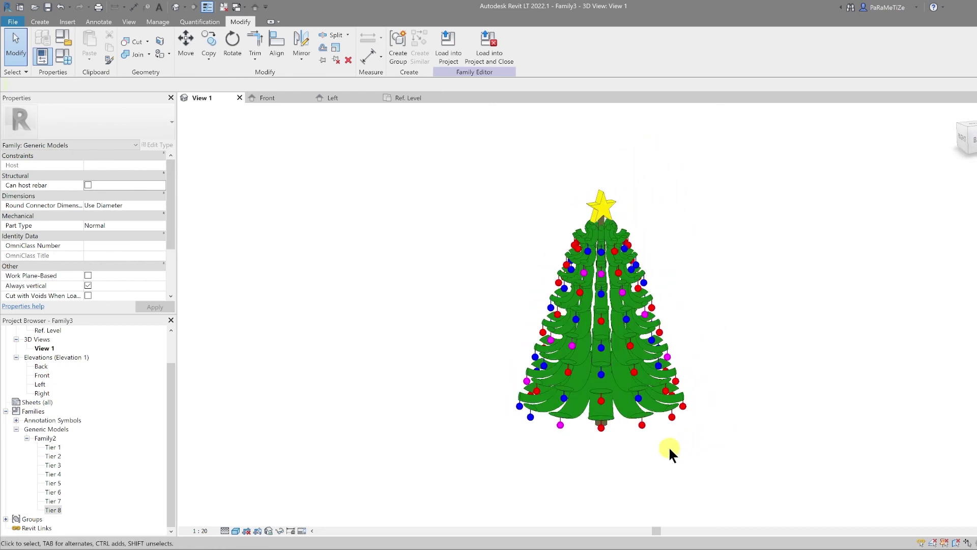
middle_click_drag(659, 449, 656, 406, "shift")
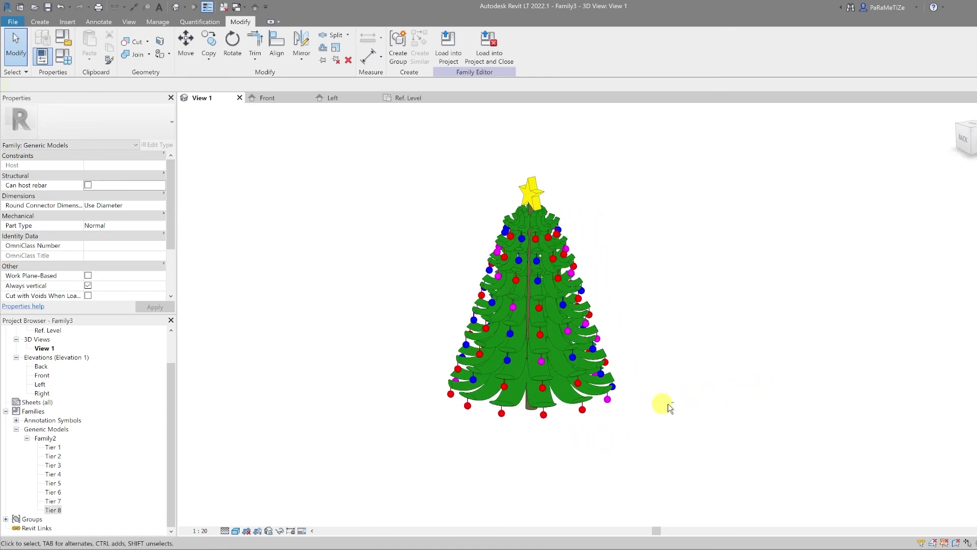
middle_click_drag(729, 393, 643, 413, "shift")
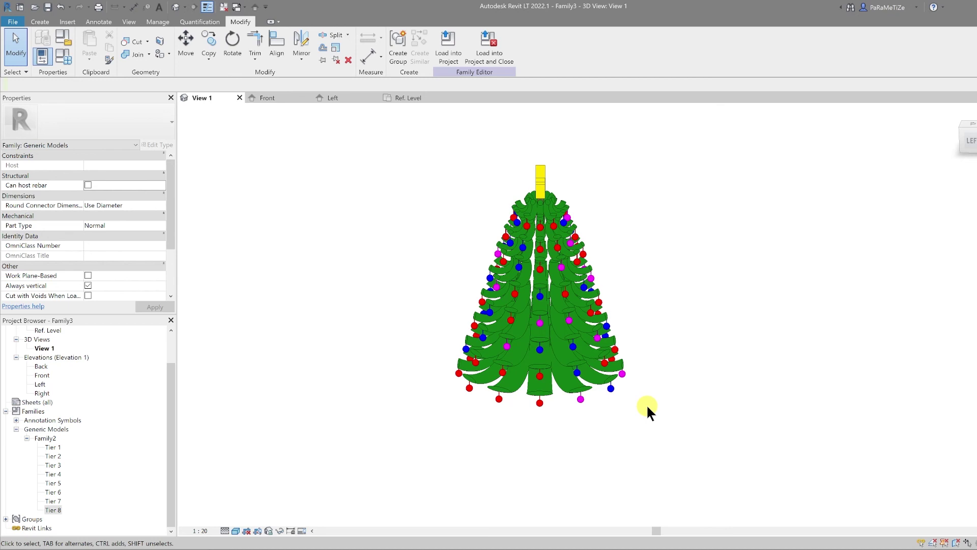
middle_click_drag(632, 402, 578, 414)
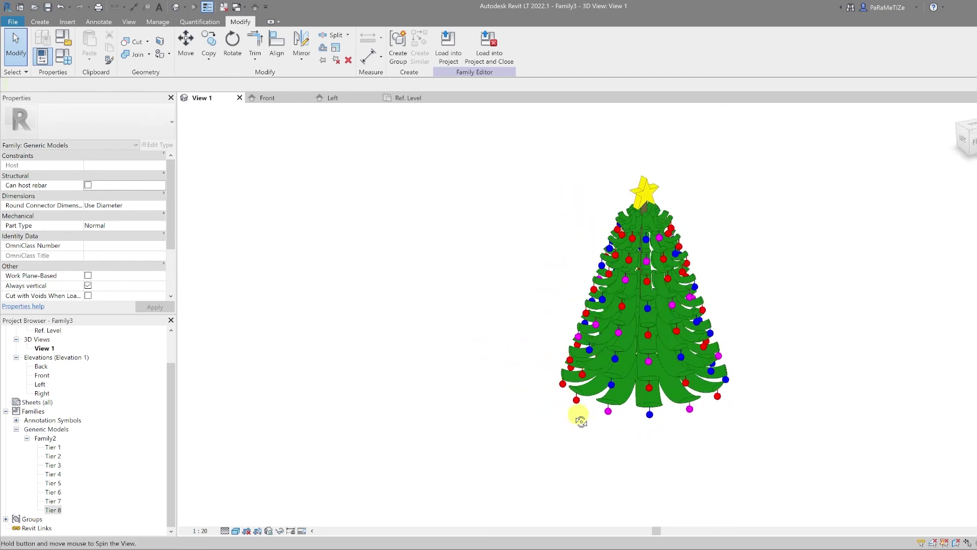